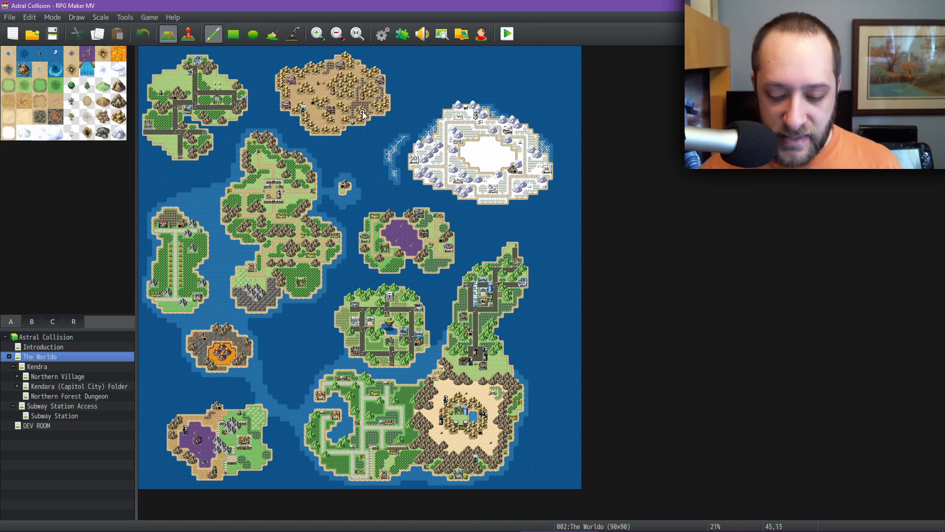
Lower the computer's system volume.
key(XF86AudioLowerVolume)
key(XF86AudioLowerVolume)
key(XF86AudioLowerVolume)
key(XF86AudioLowerVolume)
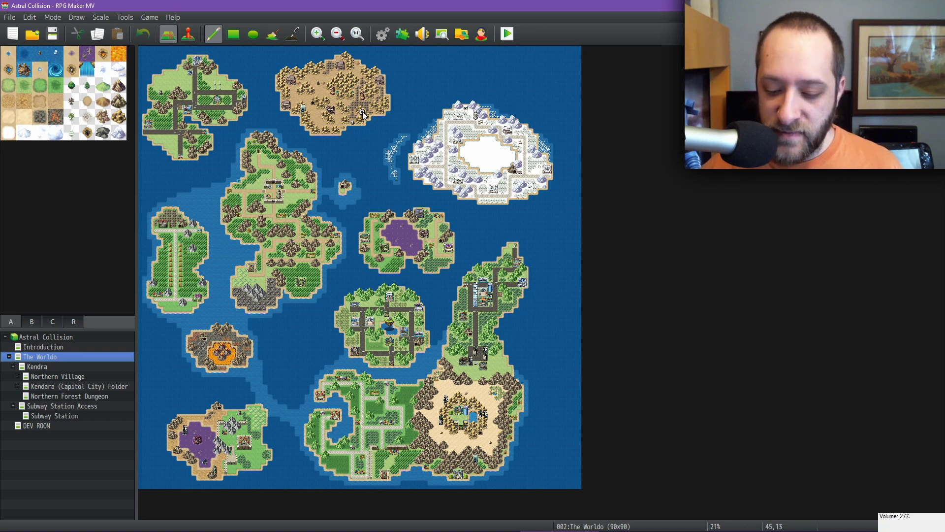
key(XF86AudioLowerVolume)
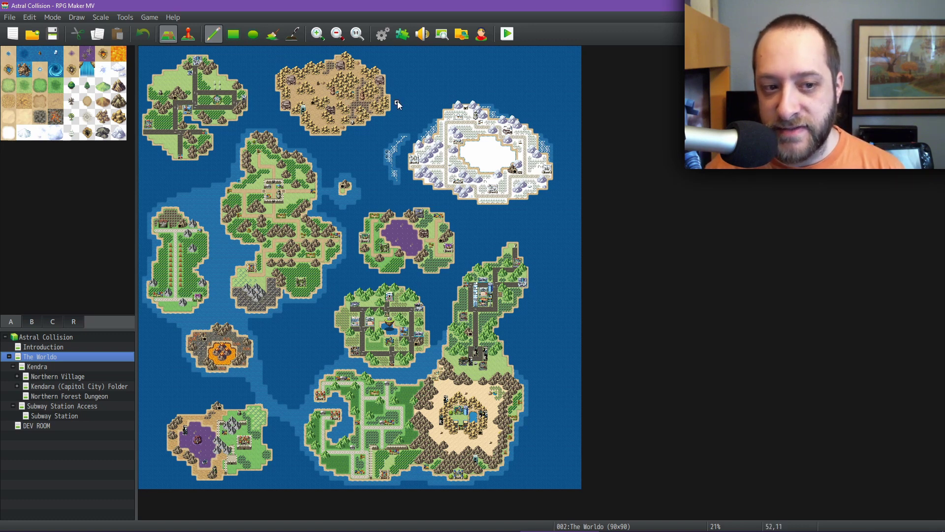
Open the game database, and switch to the Astral Collision Design Documents to review the class skill tables on the Math/Overview sheet.
click(383, 33)
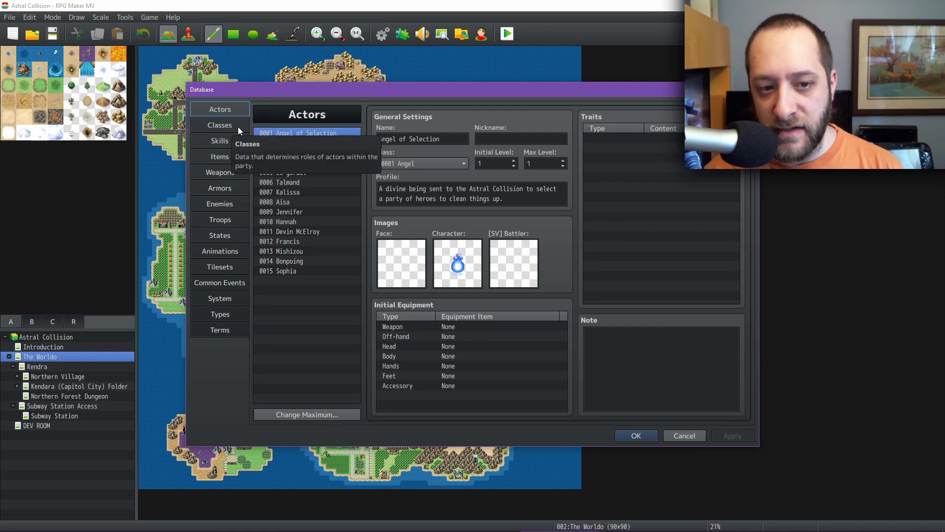
mouse_move(670, 515)
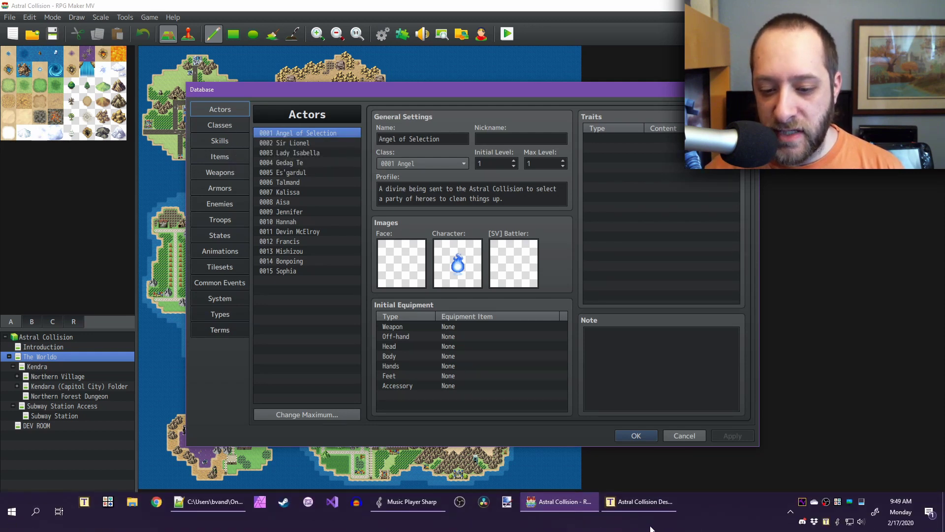
click(642, 503)
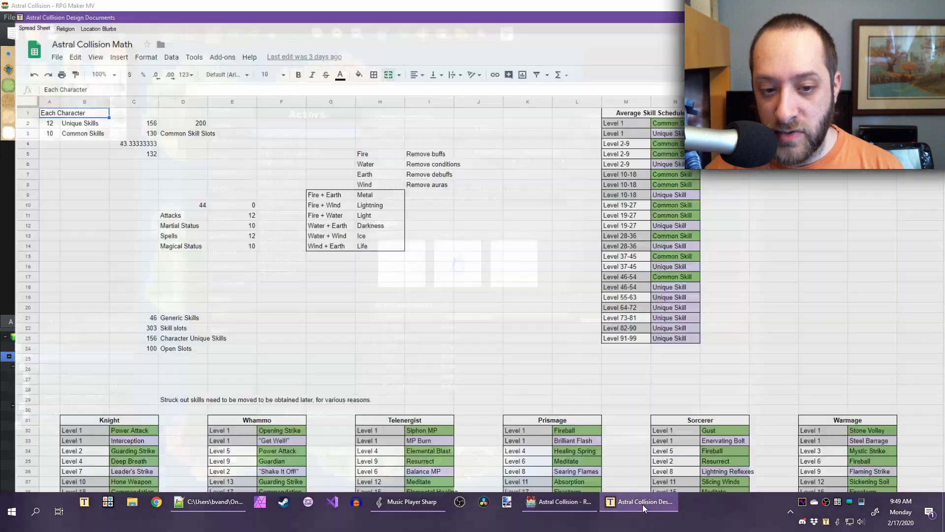
scroll(423, 278, down, 3)
scroll(423, 277, down, 5)
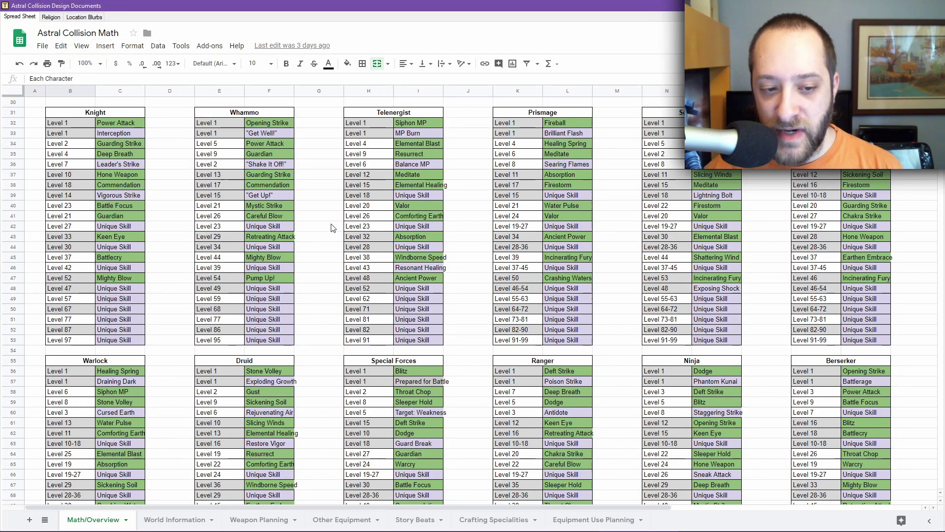
scroll(333, 228, up, 2)
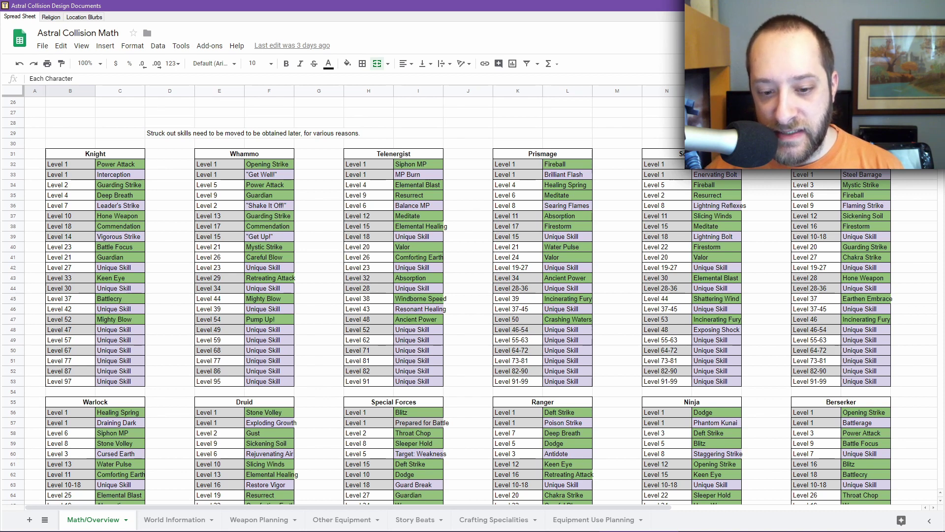
Switch back to RPG Maker MV and examine the Knight's Leader's Strike skill and its damage formula in the database.
click(561, 501)
click(219, 140)
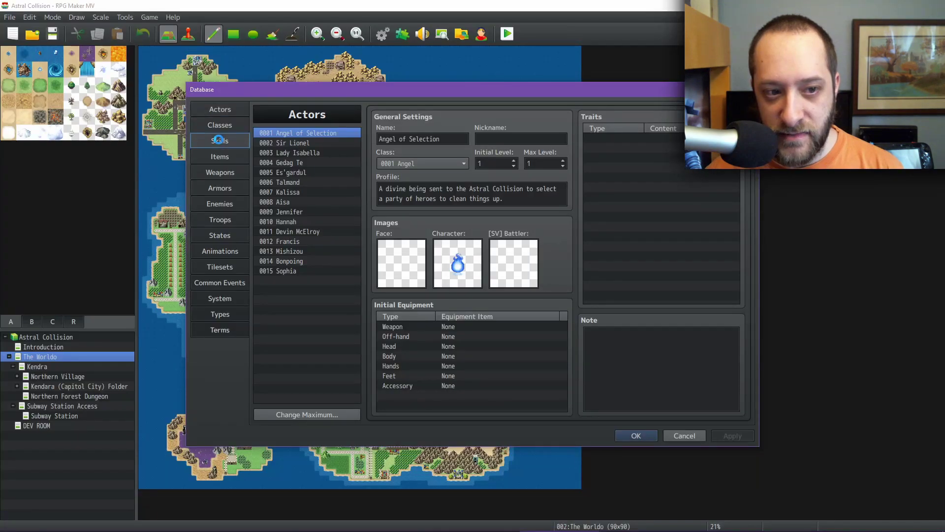
drag(358, 143, 355, 260)
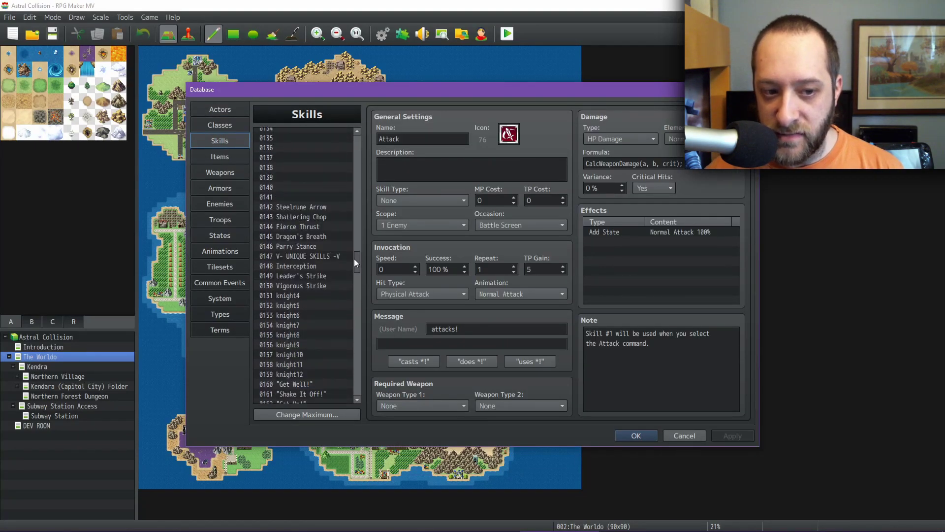
click(313, 276)
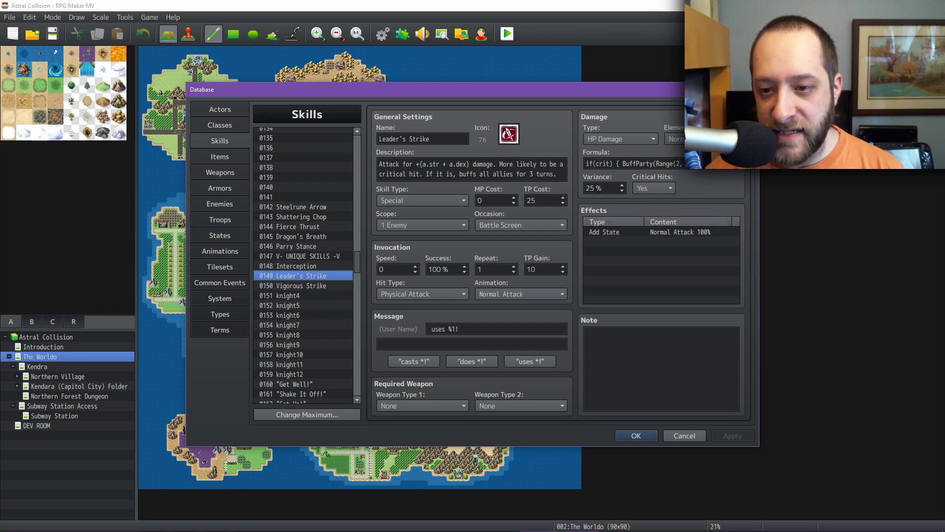
mouse_move(682, 163)
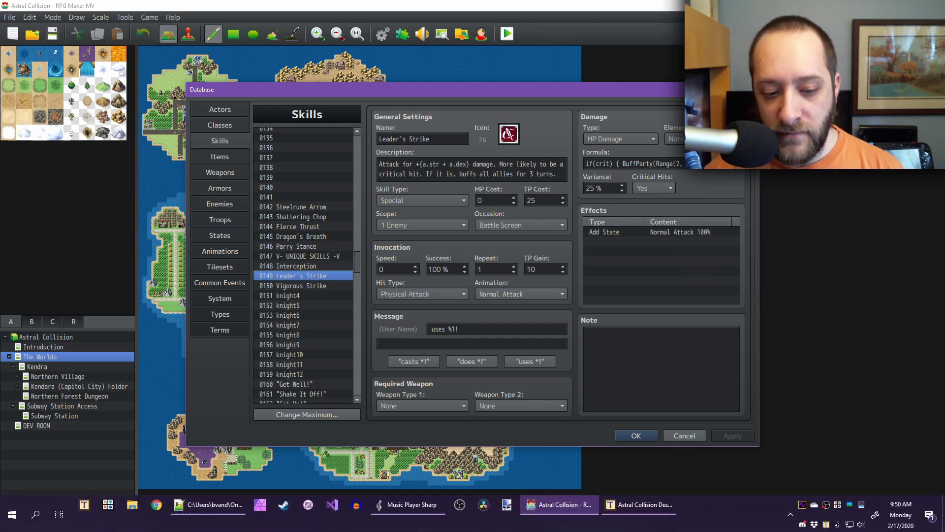
Check the Telenergist skill list in the design spreadsheet, and read the Balance MP skill's formula in the RPG Maker MV database.
click(635, 505)
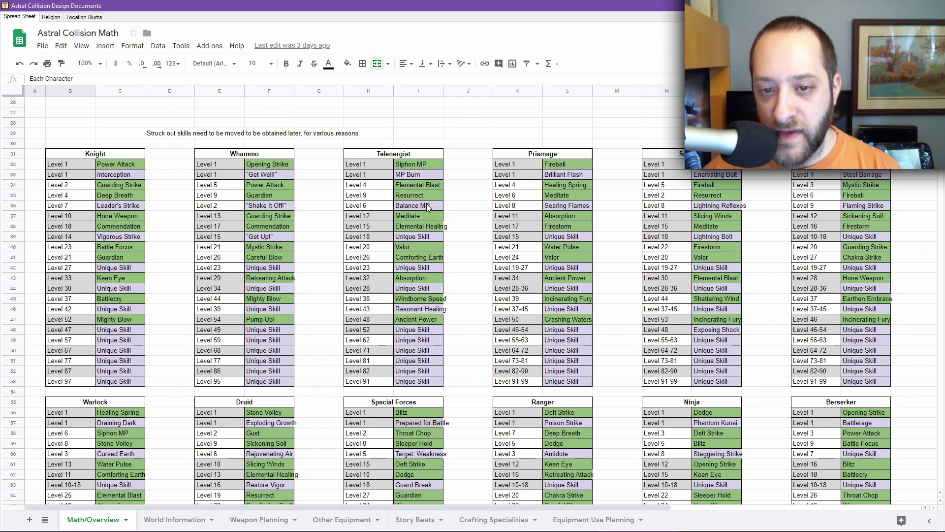
click(559, 507)
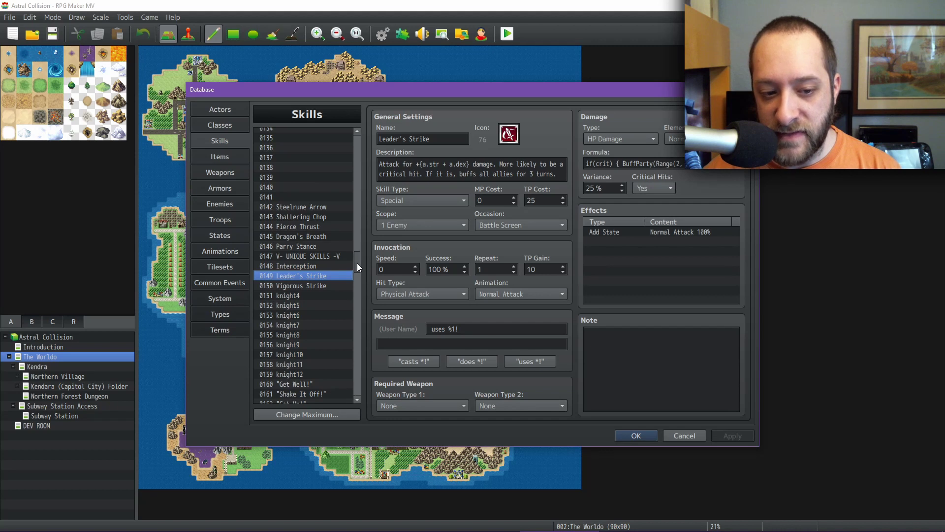
drag(356, 263, 357, 293)
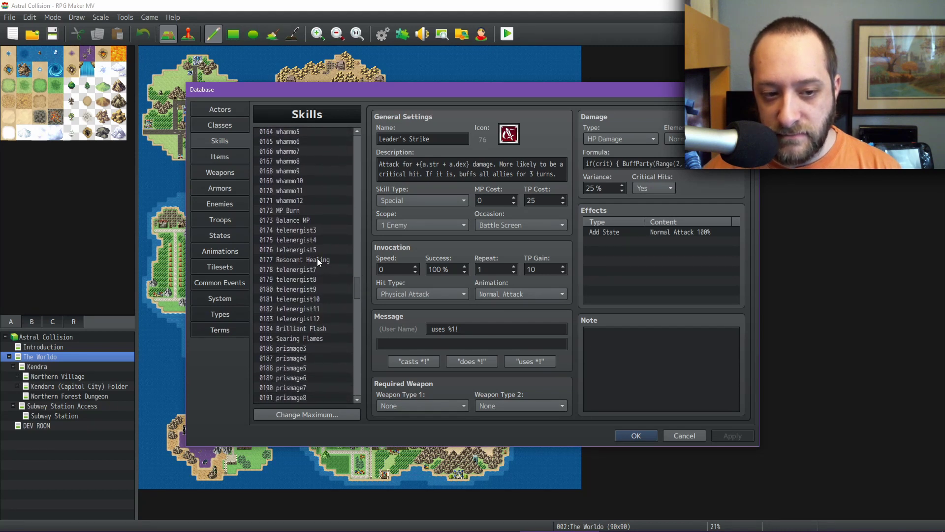
click(297, 219)
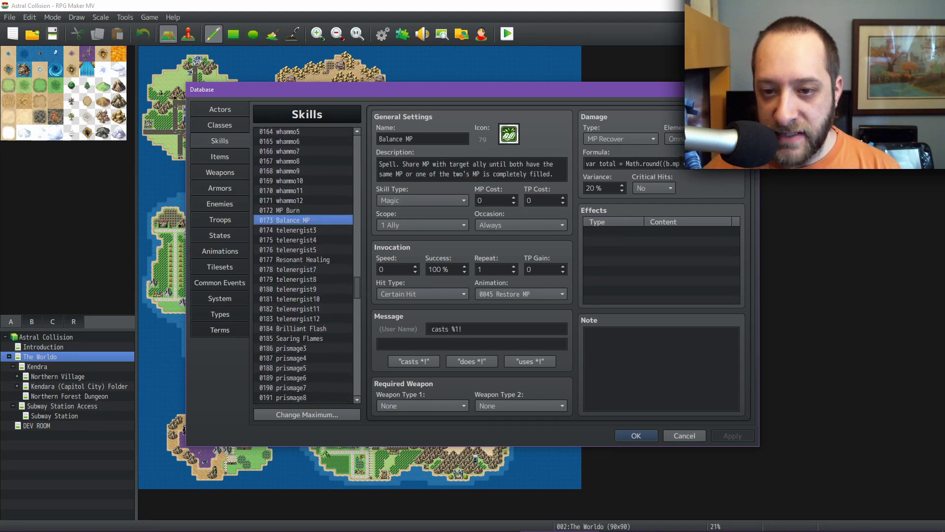
drag(681, 163, 736, 171)
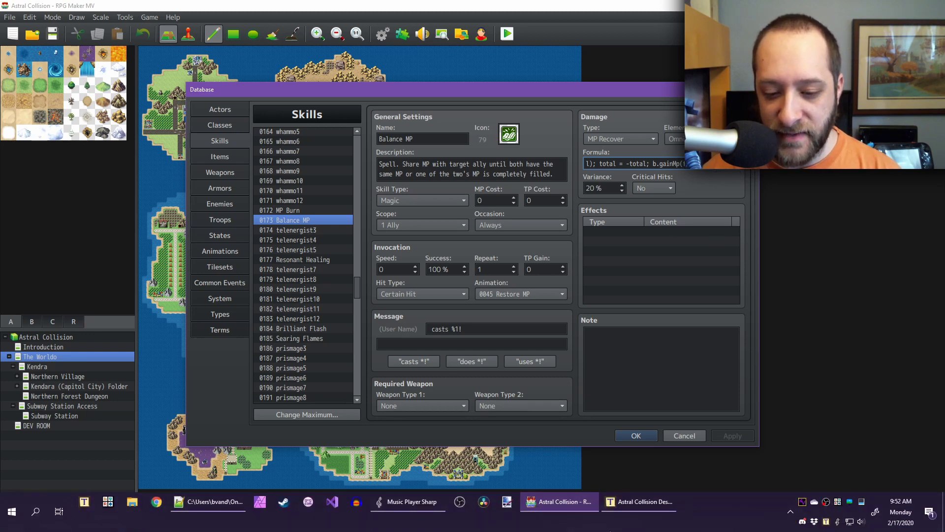
Consult the design spreadsheet again, and look through the unique skills in RPG Maker MV to examine the Prismage's Brilliant Flash.
click(616, 506)
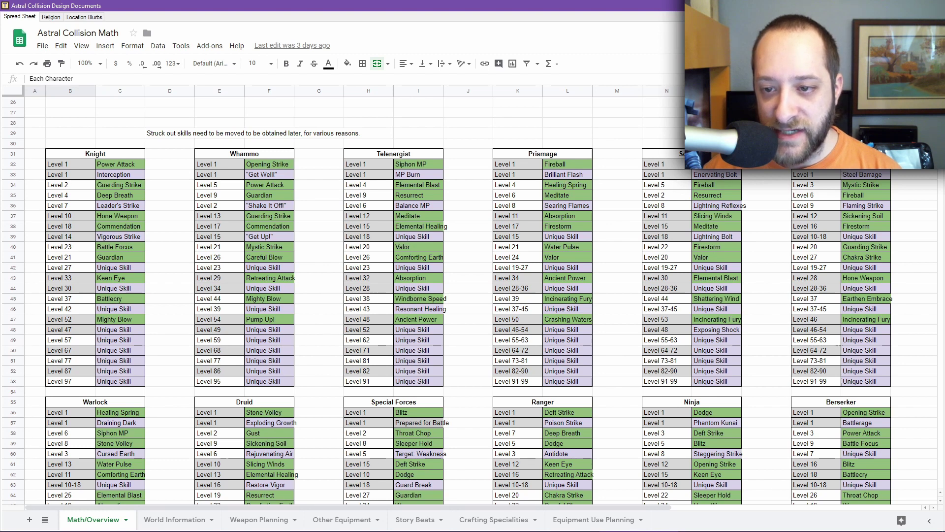
mouse_move(545, 528)
click(566, 504)
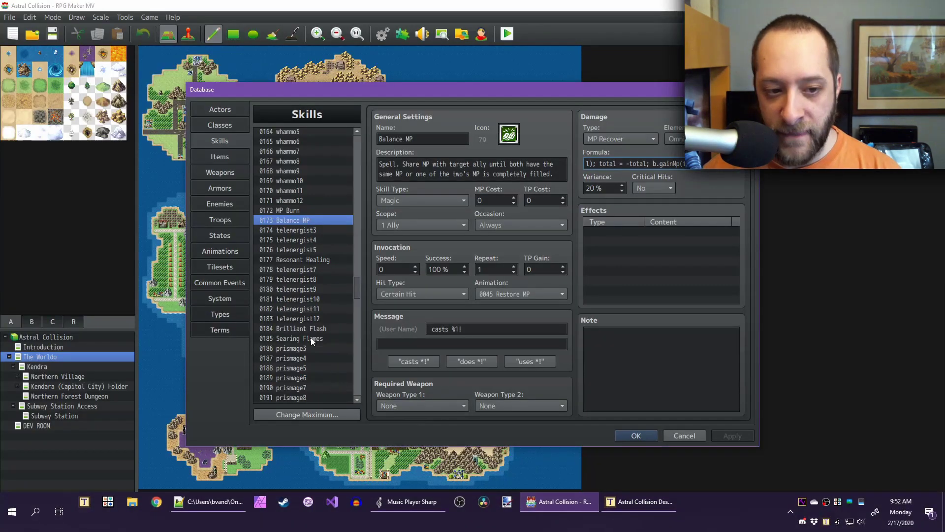
scroll(344, 252, up, 1)
scroll(338, 257, down, 6)
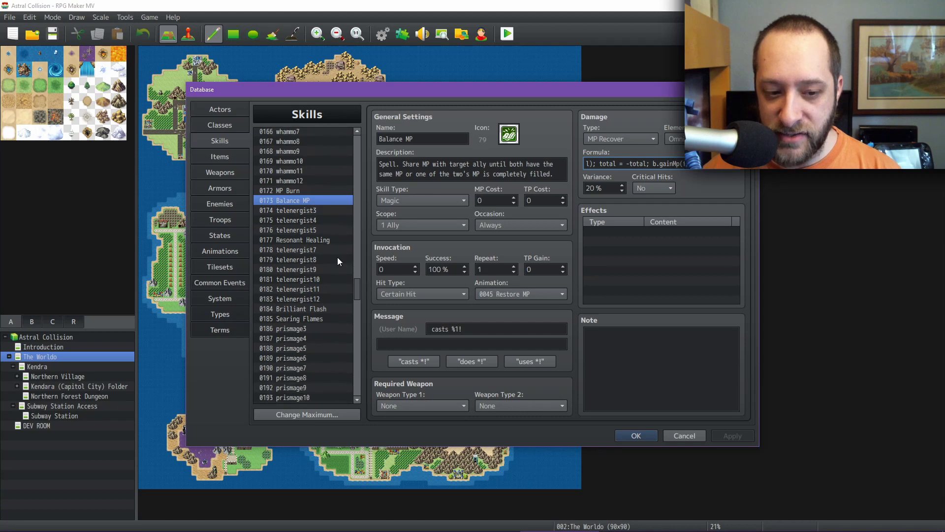
scroll(332, 314, down, 5)
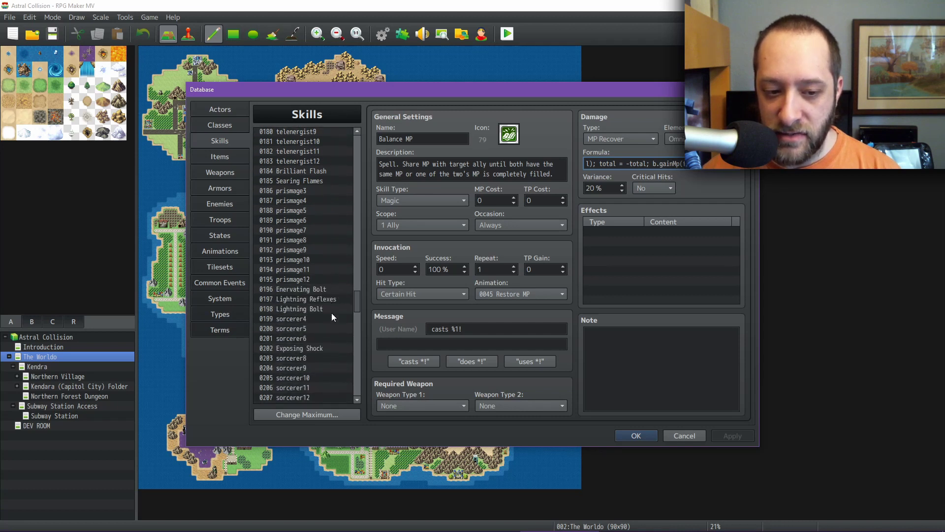
scroll(332, 315, up, 2)
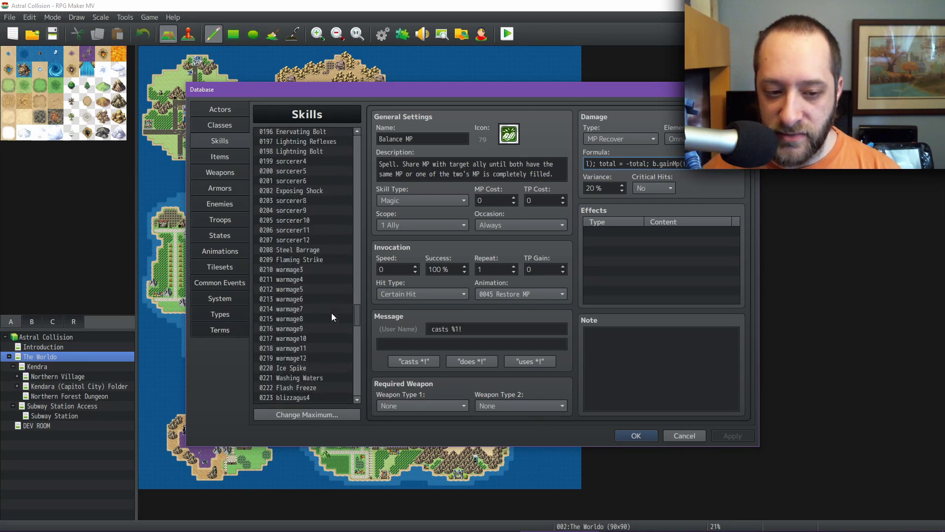
scroll(331, 288, up, 3)
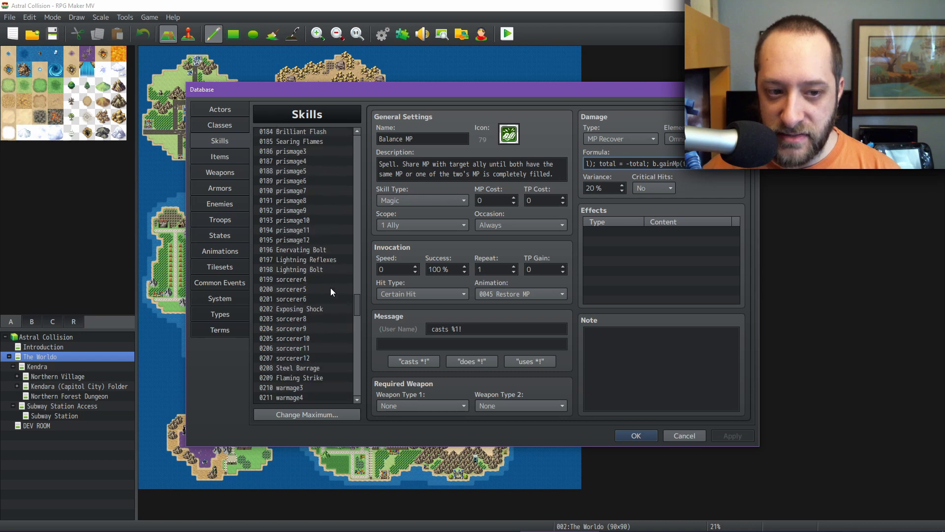
click(311, 182)
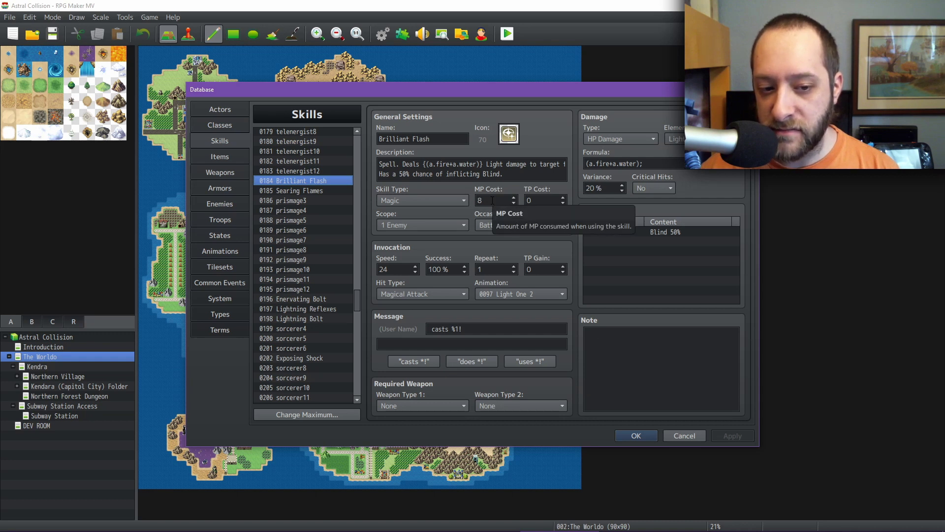
Compare the Sorcerer's Lightning Bolt and Enervating Bolt skills, including their descriptions, costs and damage formulas.
click(315, 318)
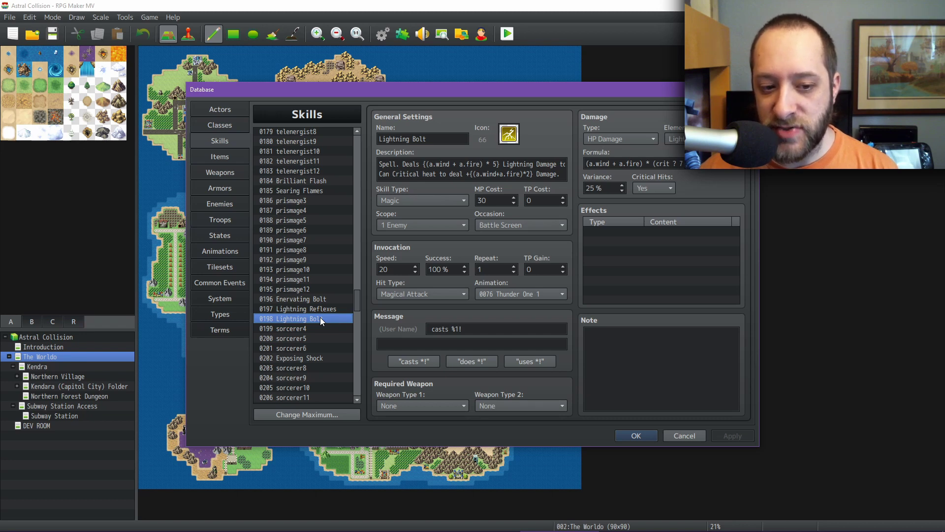
click(326, 299)
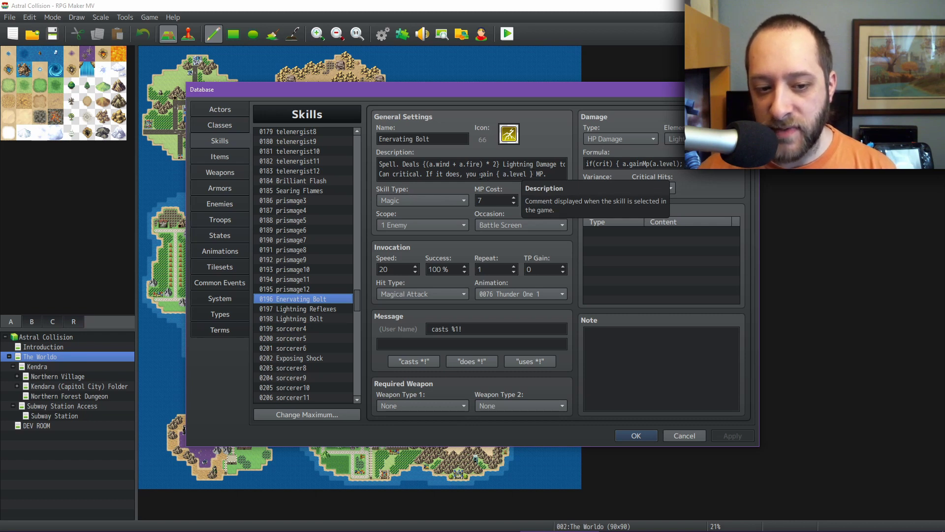
click(315, 320)
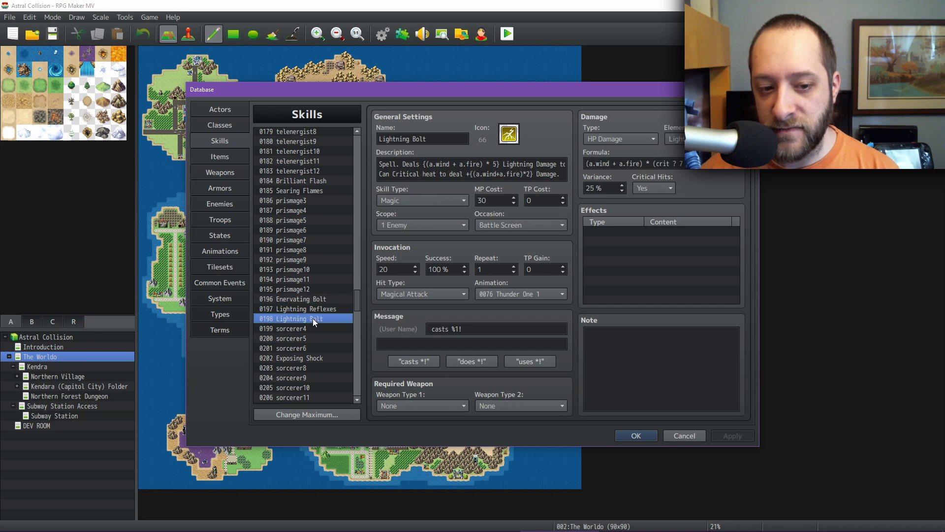
click(317, 299)
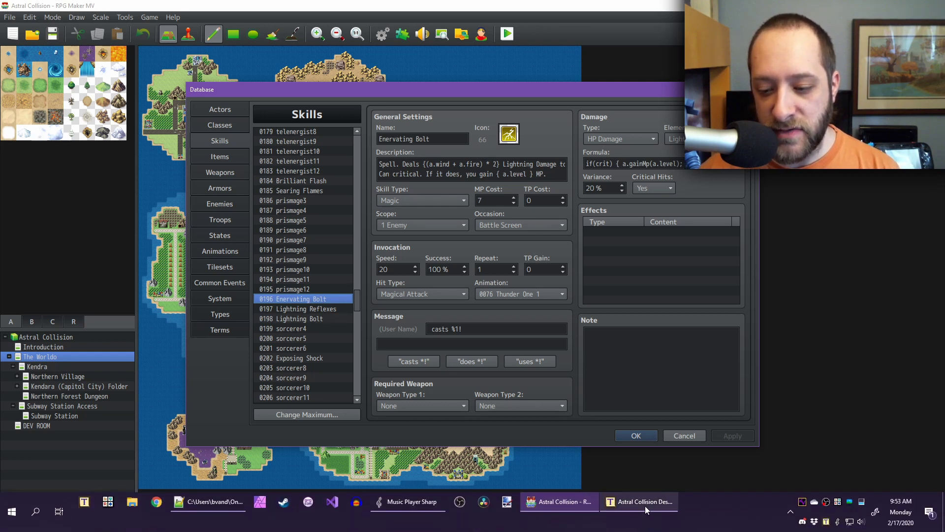
Check the Blizzagus skill list in the design spreadsheet, and compare the Flash Freeze and Ice Spike skills in the RPG Maker MV database.
click(645, 501)
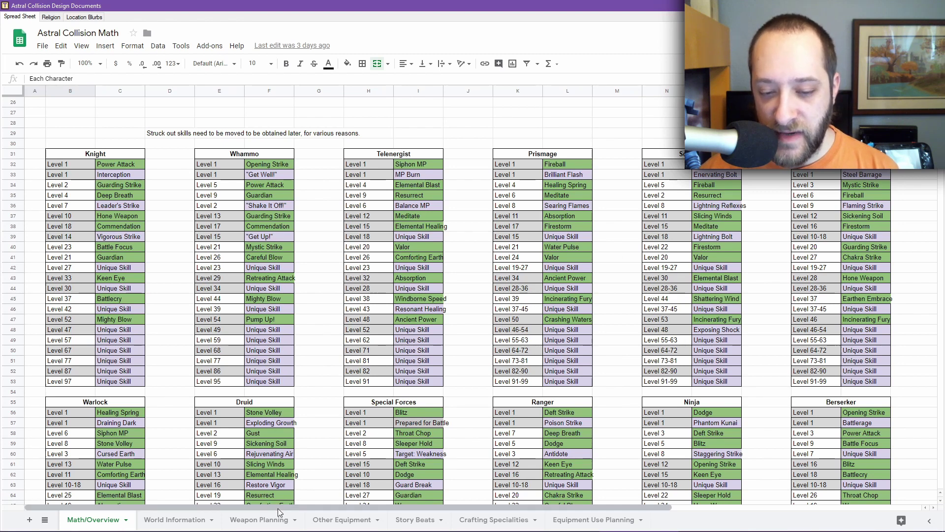
drag(281, 507, 512, 516)
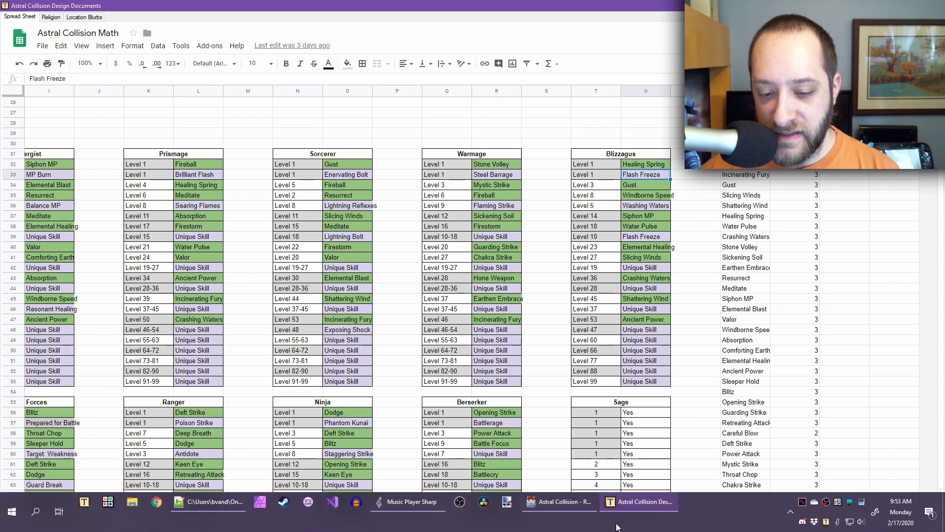
click(561, 501)
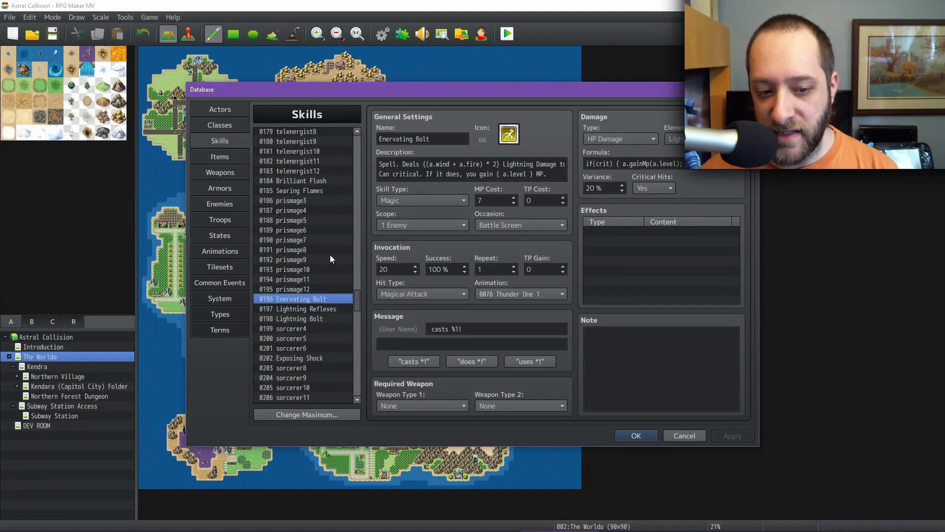
scroll(324, 295, down, 6)
scroll(324, 299, down, 2)
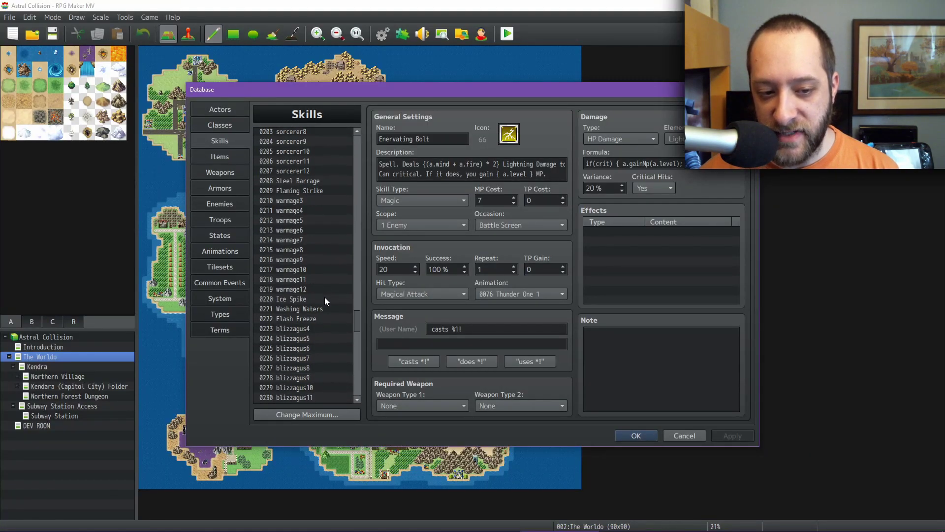
click(317, 320)
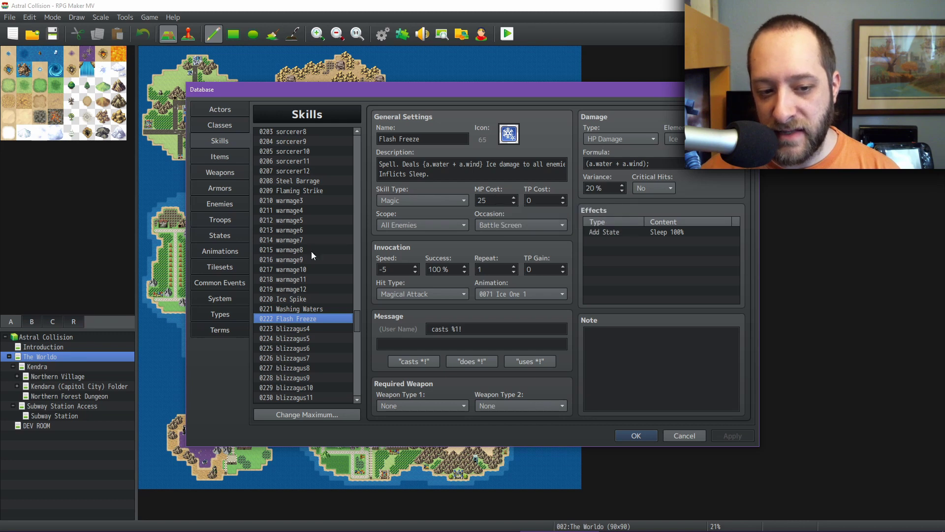
click(313, 300)
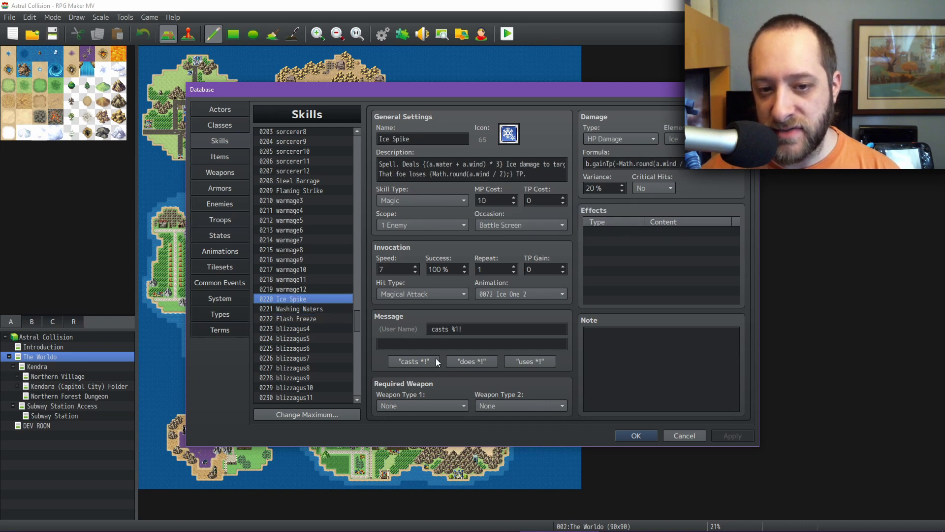
Switch to the design spreadsheet and change the Blizzagus's unique level 1 skill to Ice Spike.
mouse_move(636, 521)
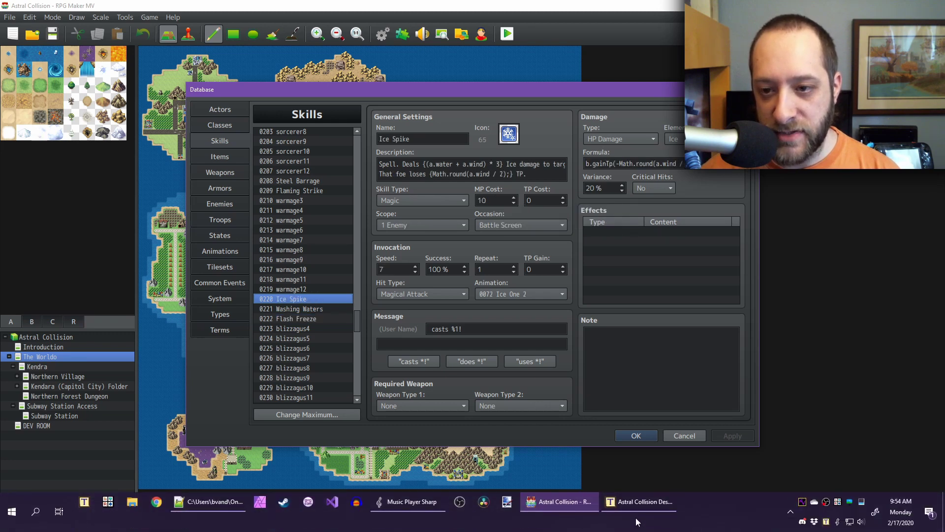
click(639, 500)
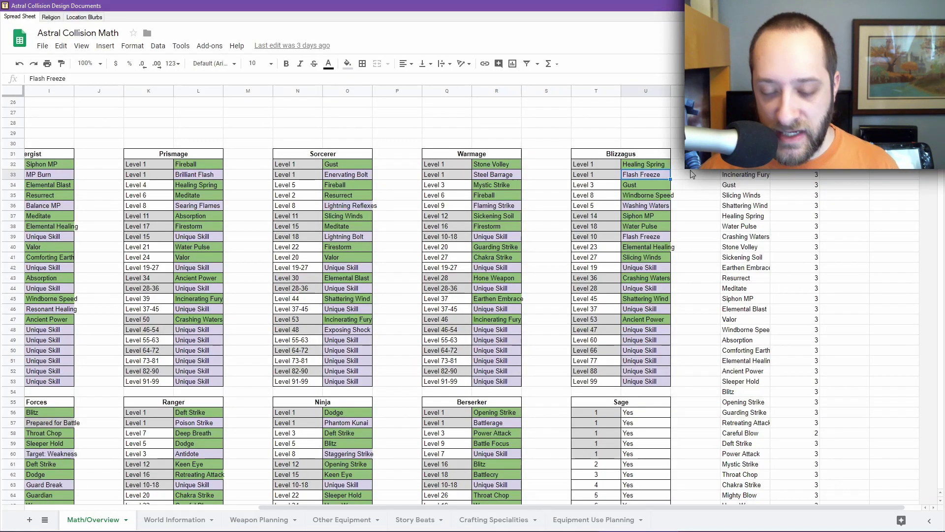
text(Ice )
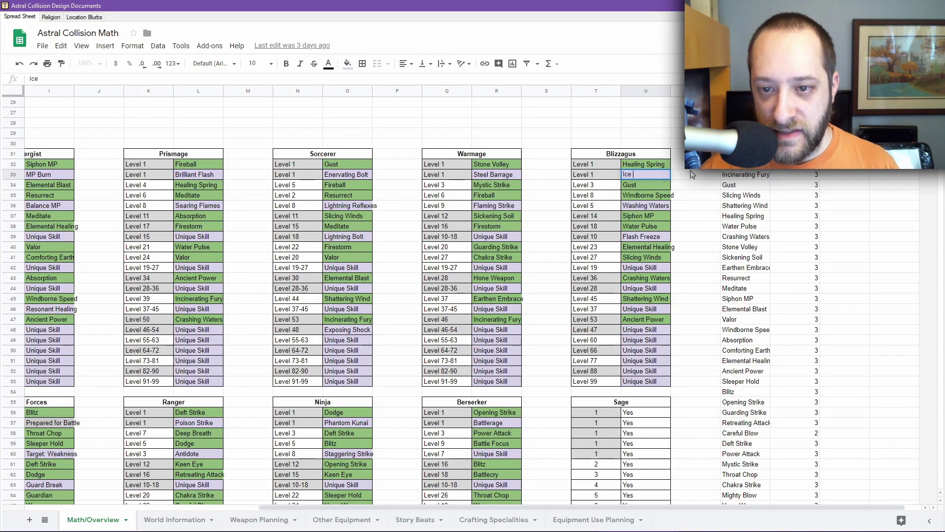
text(Spike)
key(Return)
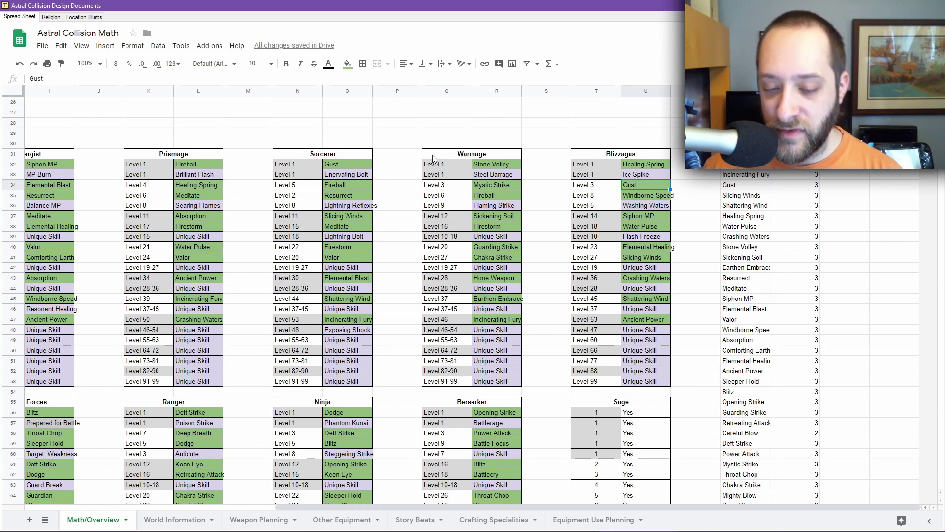
Return to RPG Maker MV and read the full description and damage formula of Ice Spike, glancing at Washing Waters for comparison.
mouse_move(255, 528)
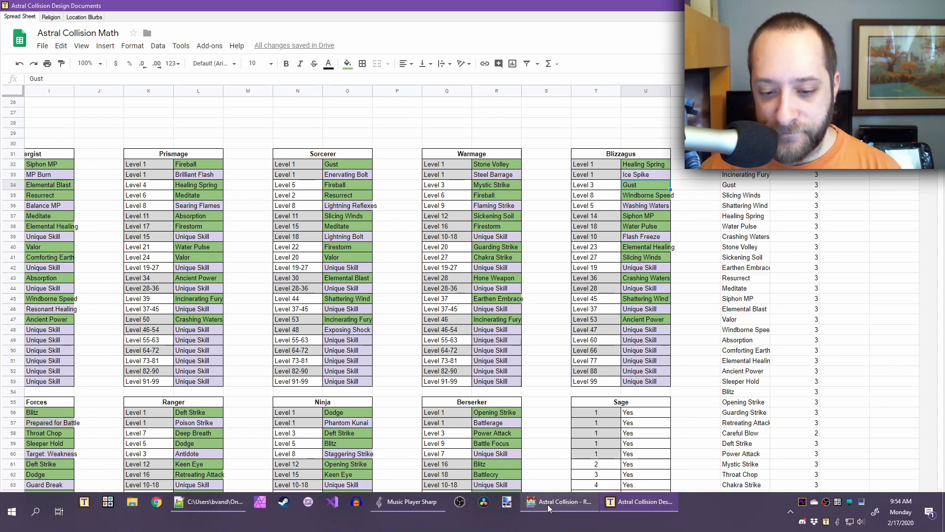
click(559, 504)
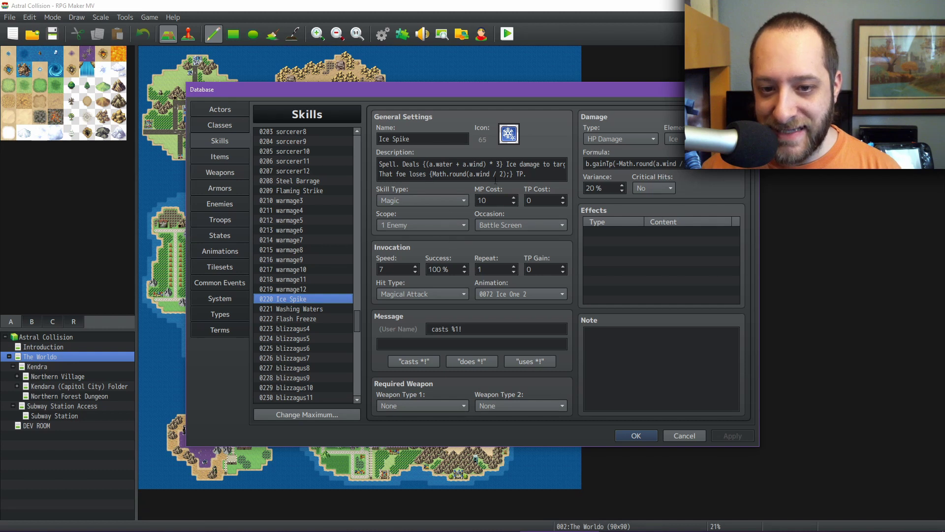
click(535, 165)
key(End)
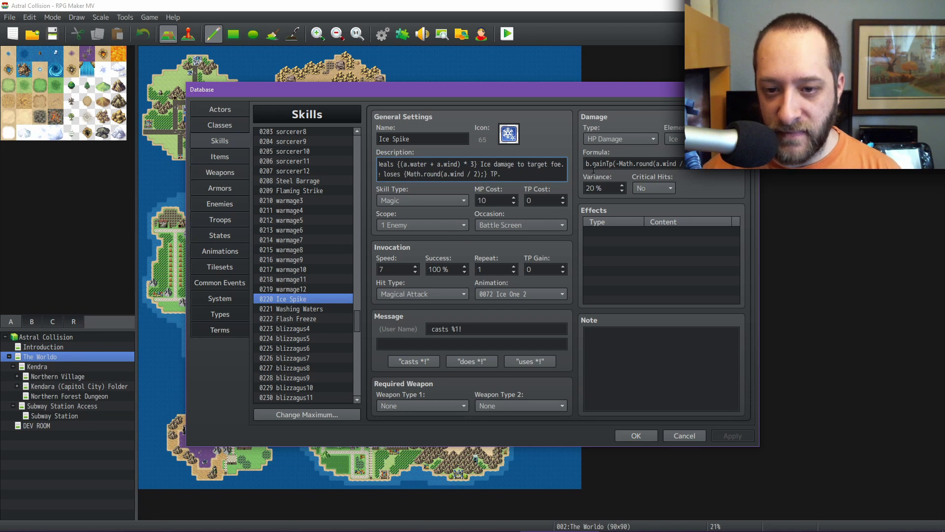
click(594, 168)
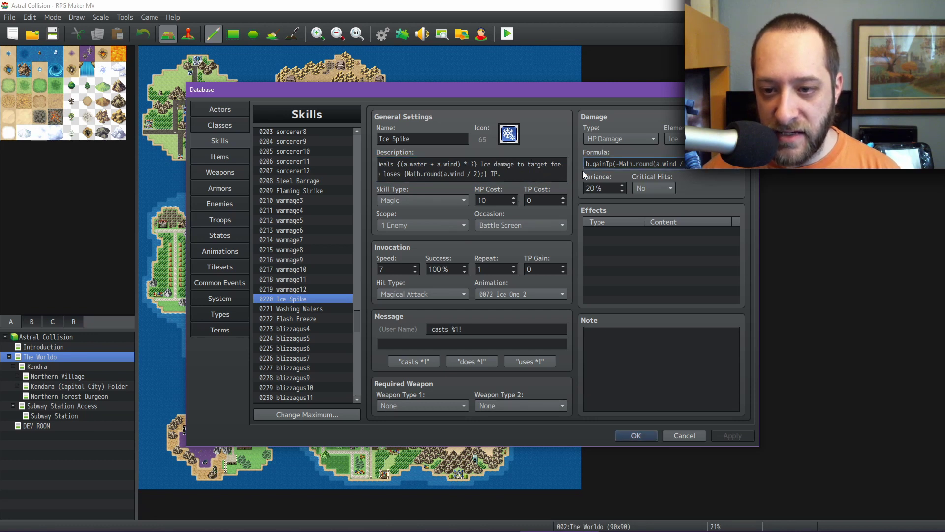
click(565, 173)
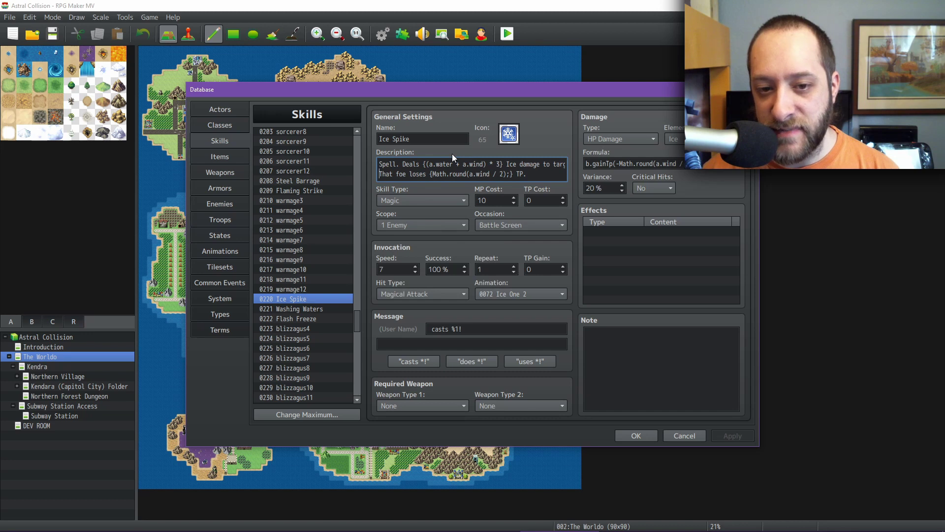
click(312, 309)
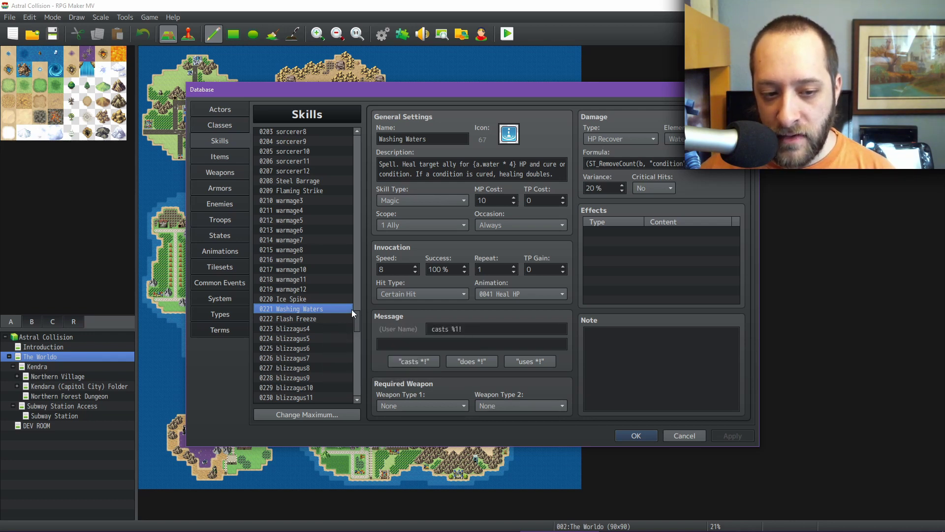
click(333, 298)
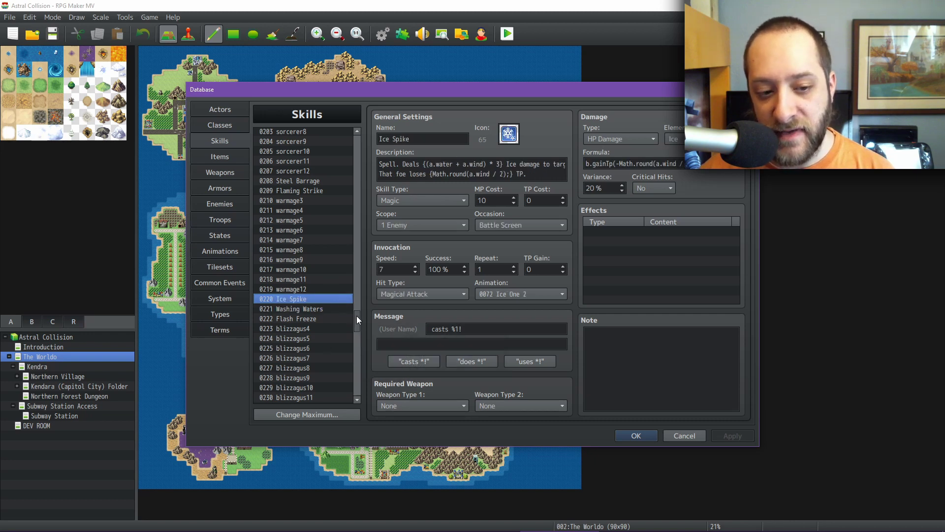
Examine the Restore Vigor skill's settings and effects, and check the Druid skill list in the design spreadsheet.
drag(357, 316, 357, 331)
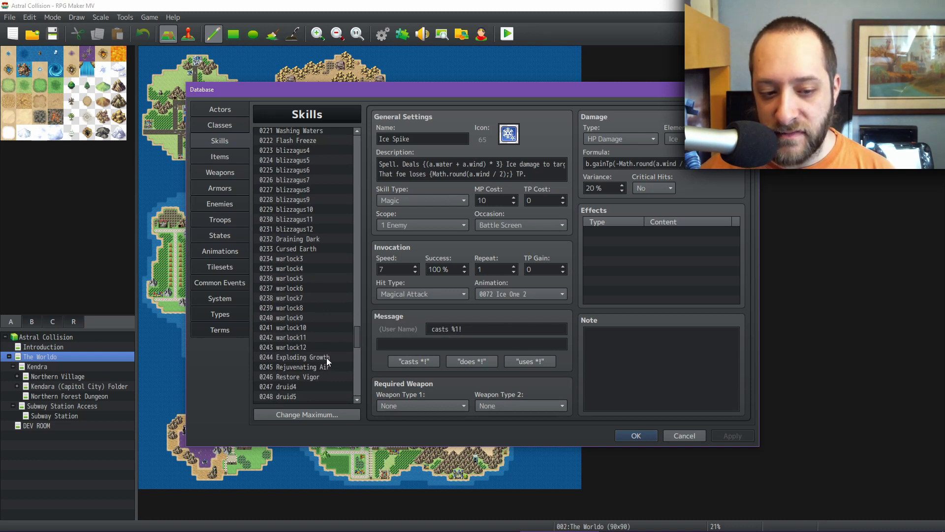
click(323, 376)
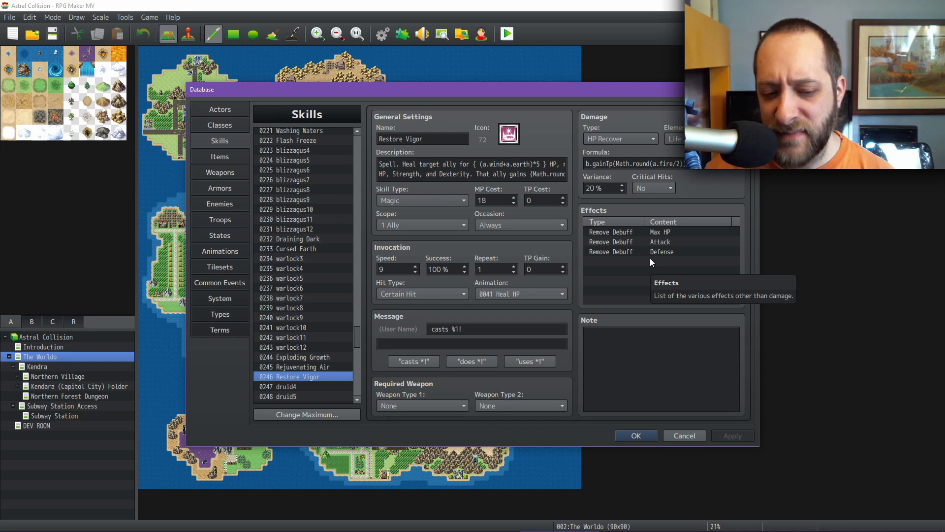
mouse_move(650, 528)
click(653, 504)
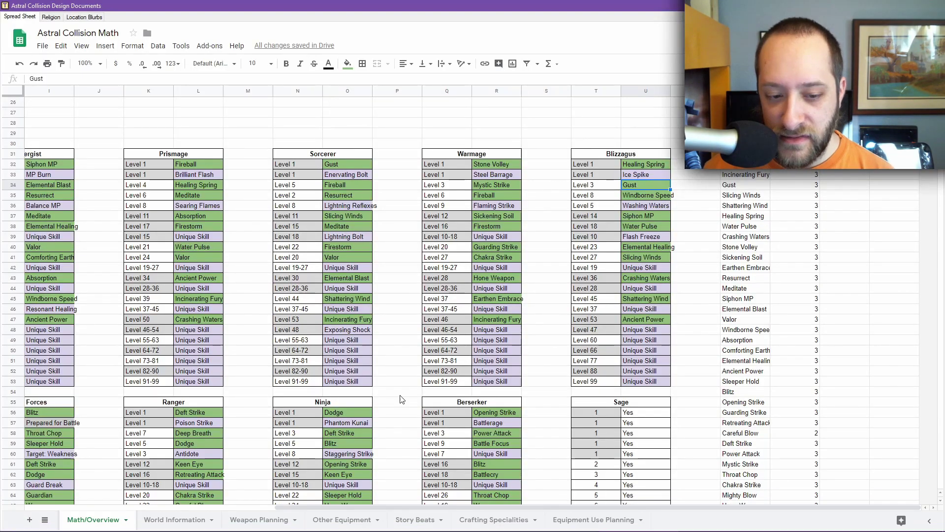
drag(593, 507, 413, 507)
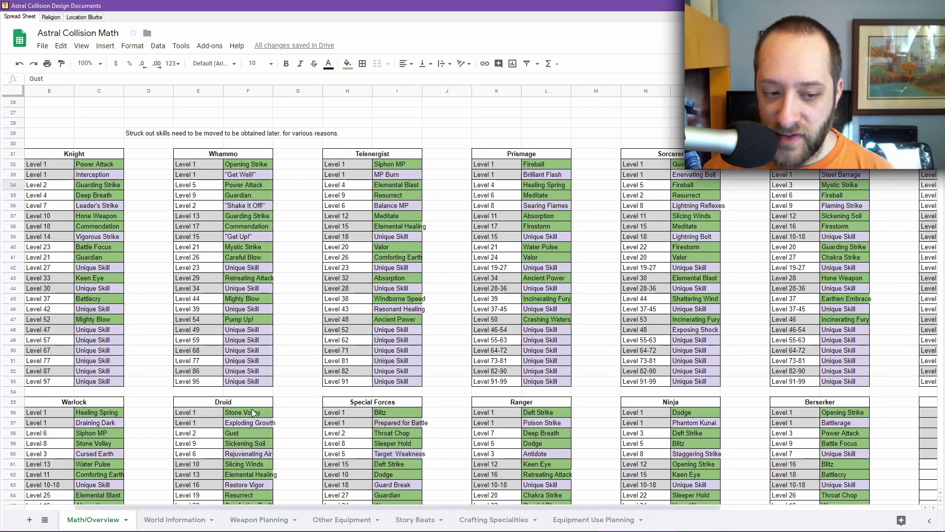
Switch back to RPG Maker MV and read Exploding Growth's full description and damage formula, including its HealAllies call.
mouse_move(527, 529)
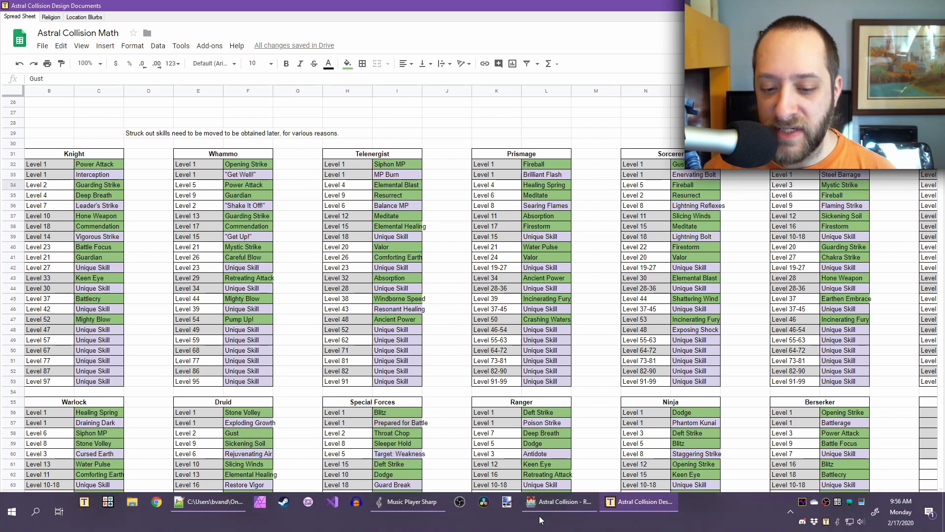
click(556, 519)
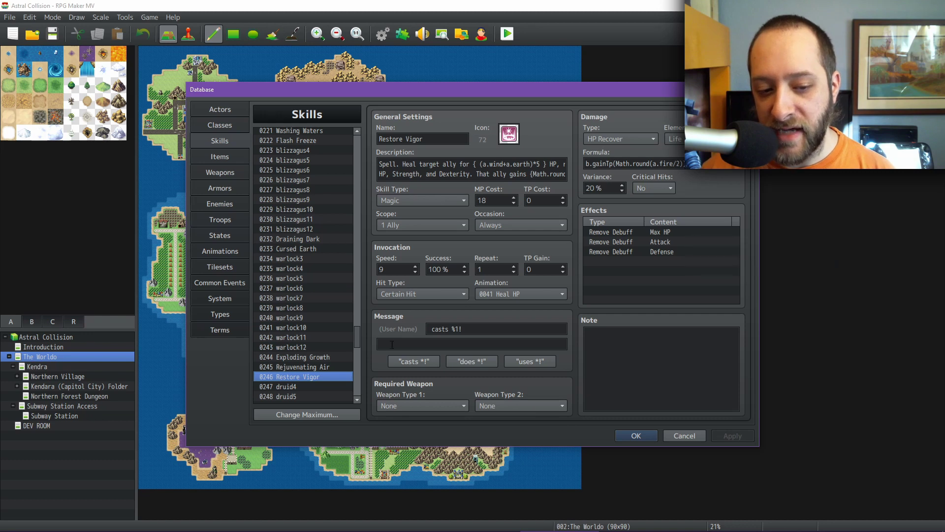
click(325, 357)
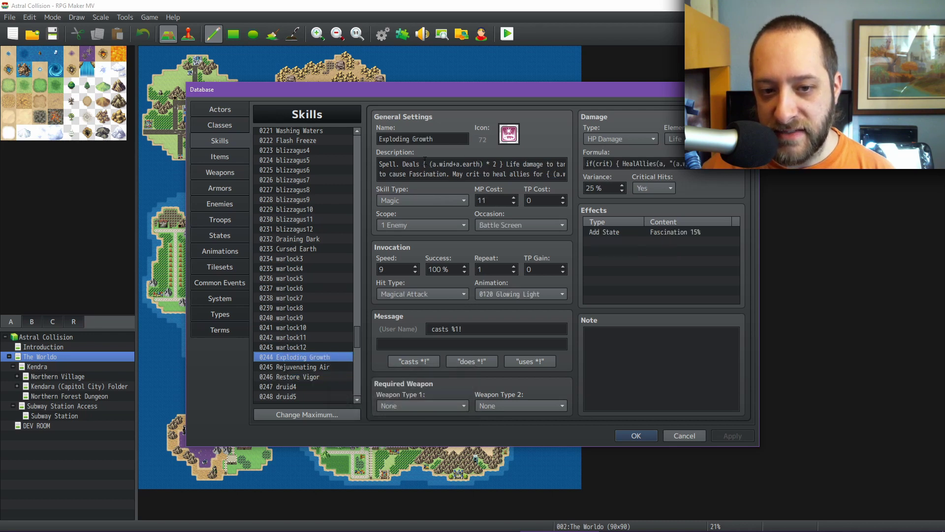
click(435, 167)
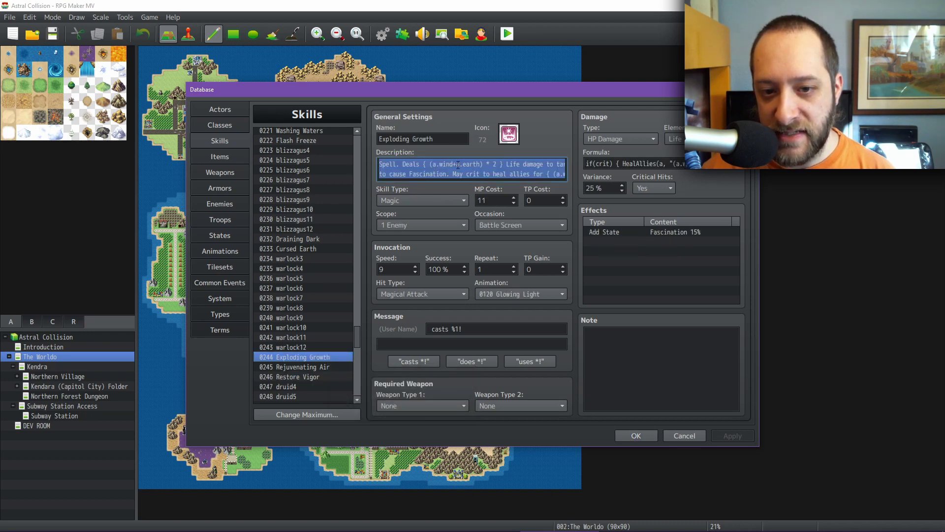
click(457, 165)
key(End)
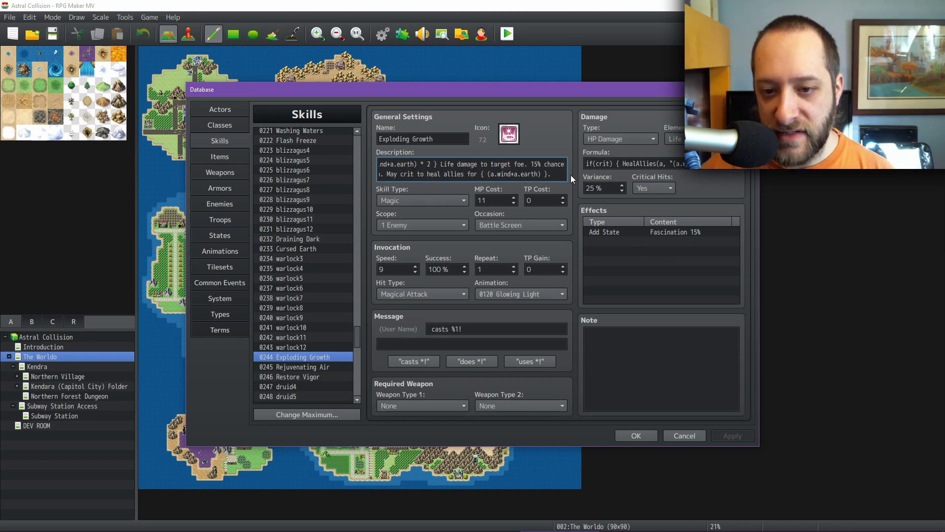
key(Home)
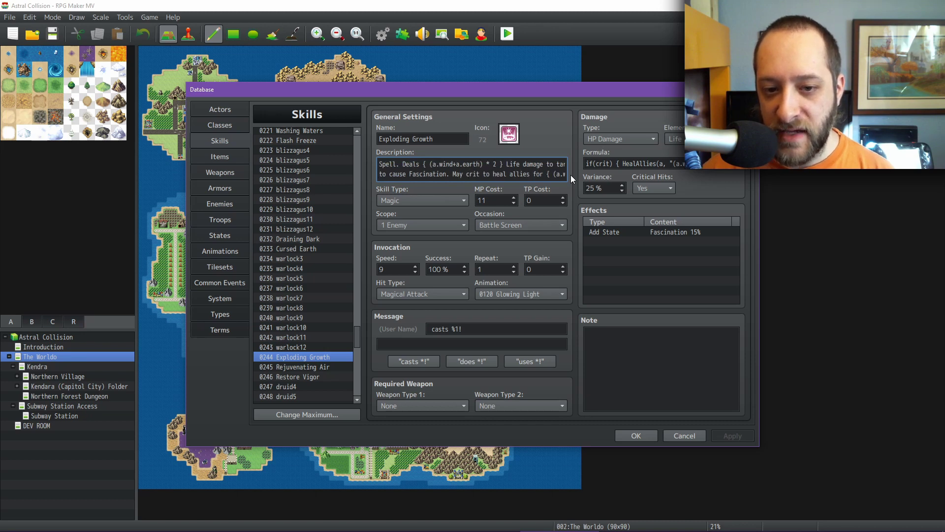
key(End)
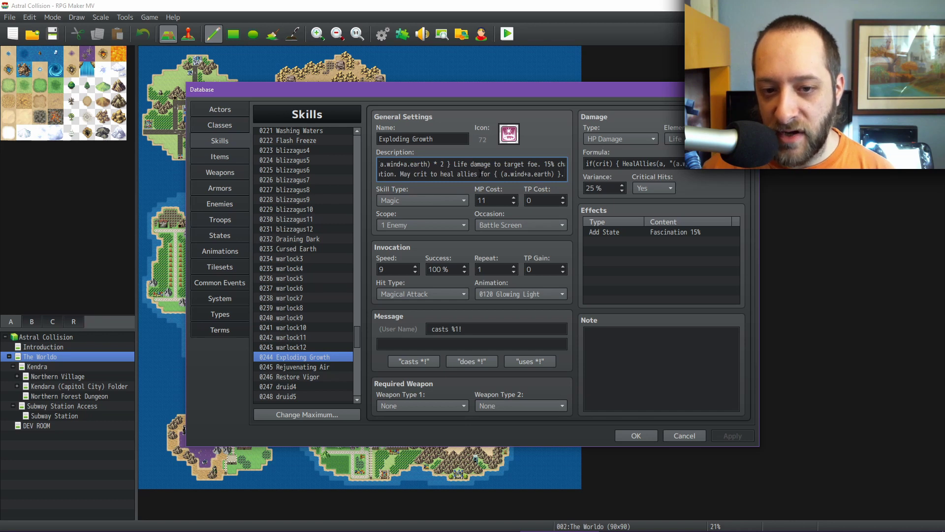
click(624, 164)
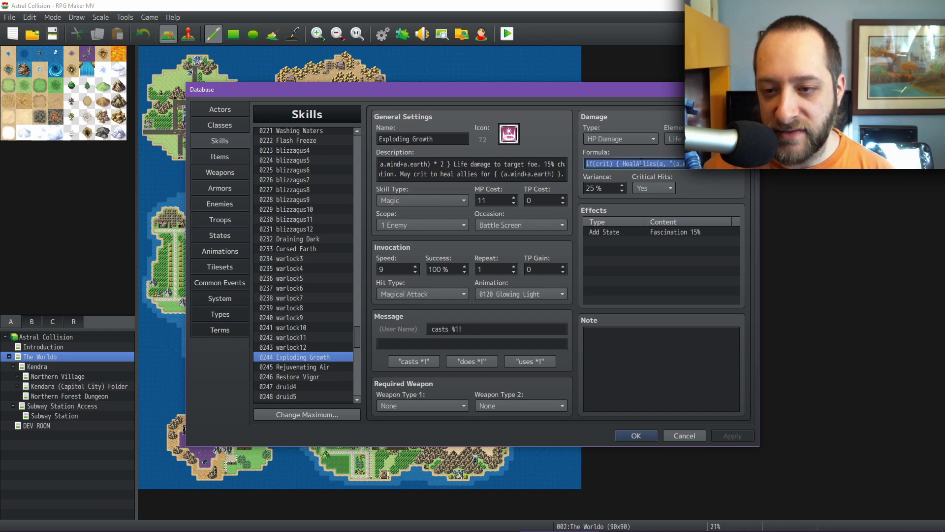
drag(623, 163, 647, 163)
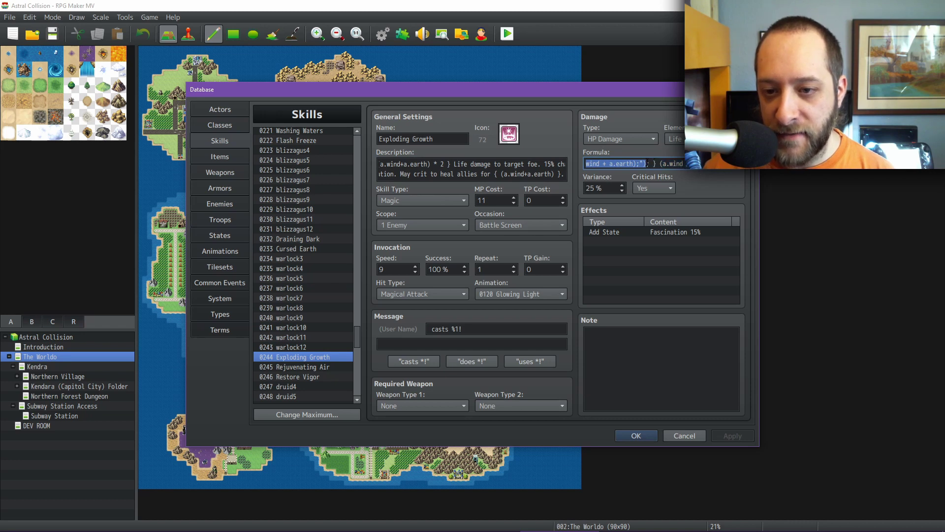
key(Home)
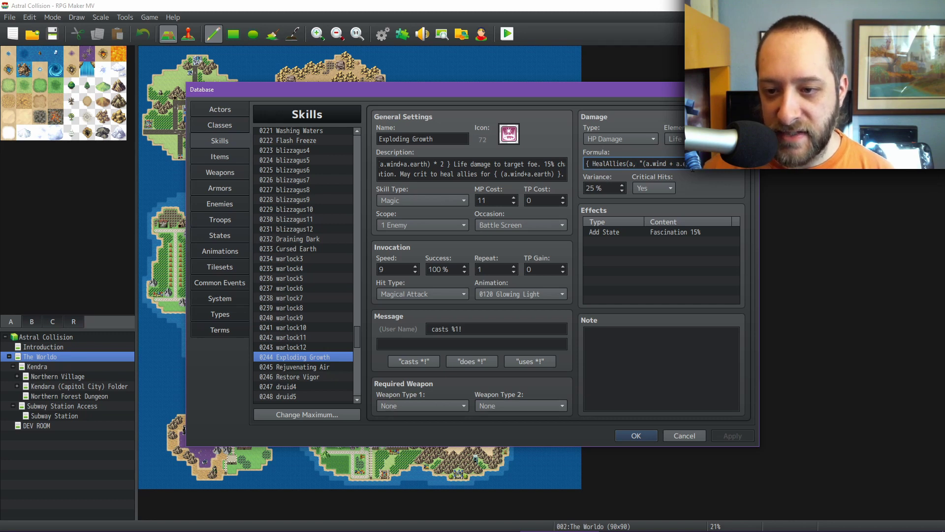
Switch to Notepad++ and look through the AC_Modifications.js plugin code for the HealAllies function.
mouse_move(642, 523)
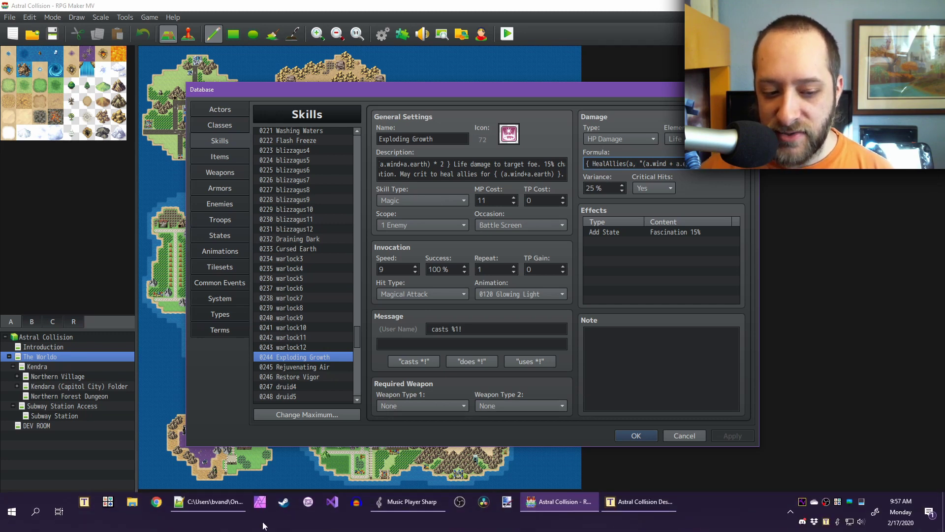
click(197, 502)
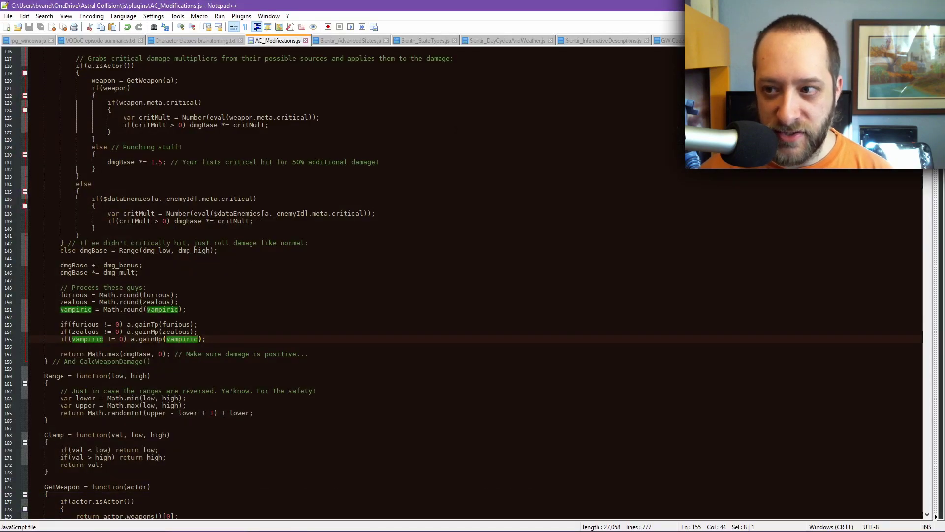
scroll(911, 248, down, 20)
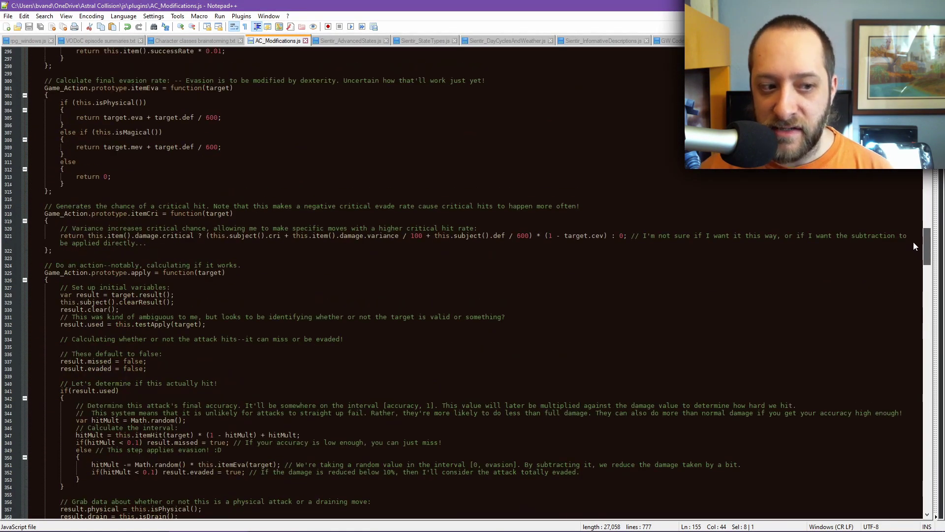
scroll(914, 246, down, 20)
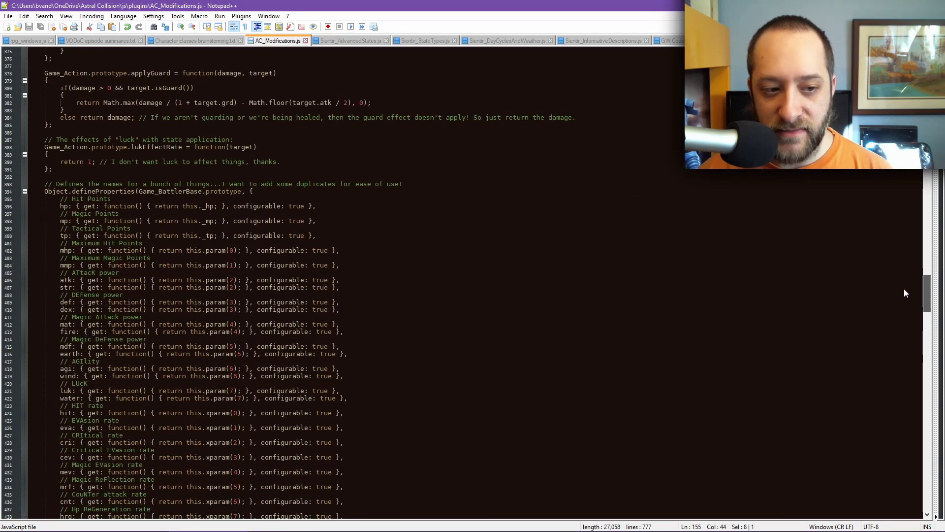
scroll(904, 289, down, 20)
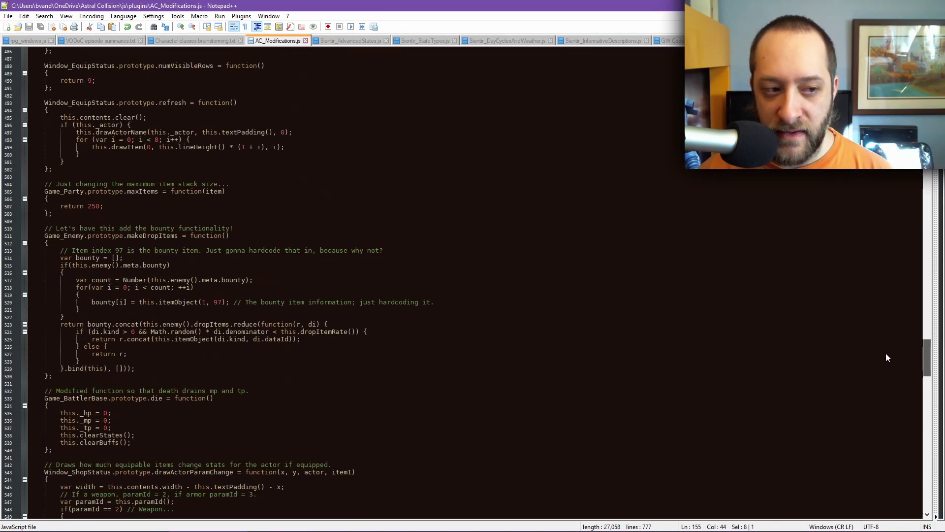
scroll(886, 357, down, 7)
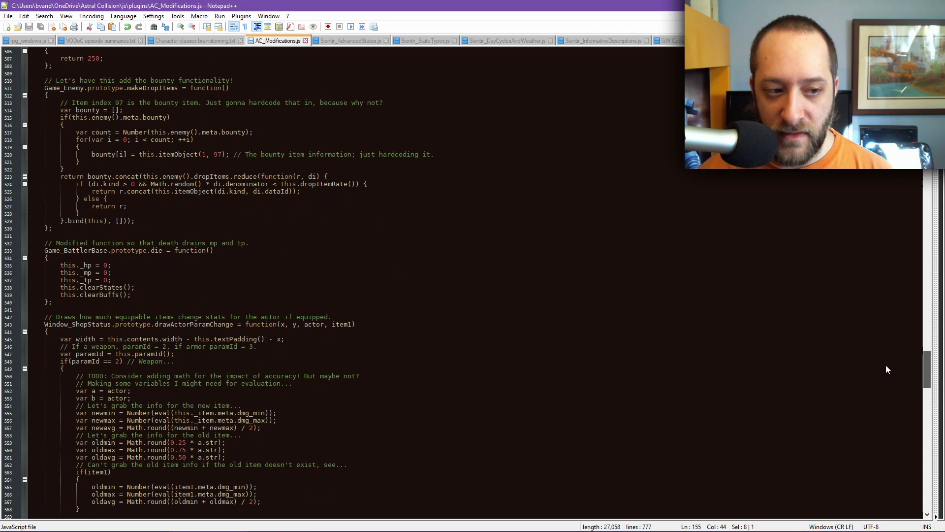
scroll(885, 369, down, 4)
scroll(882, 325, up, 20)
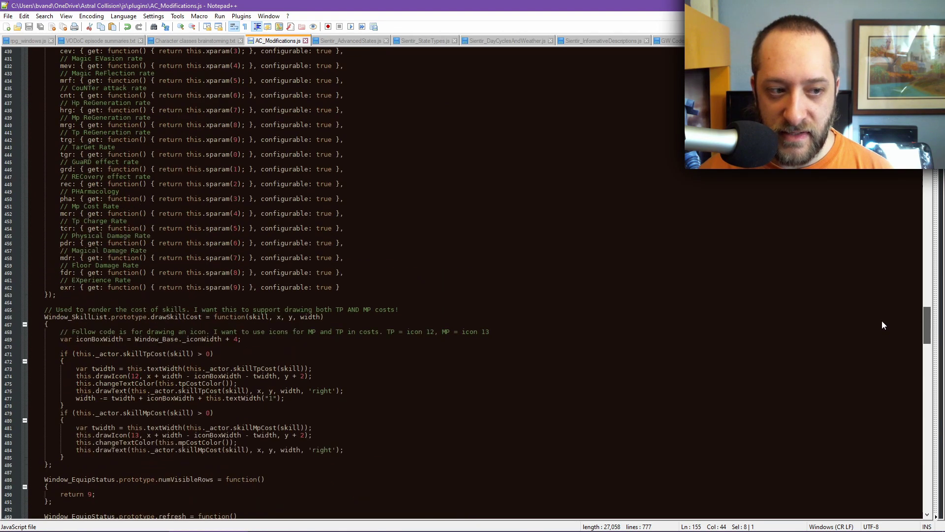
Search AC_Modifications.js for "HealAllies" to locate the function's definition.
key(alt+Tab)
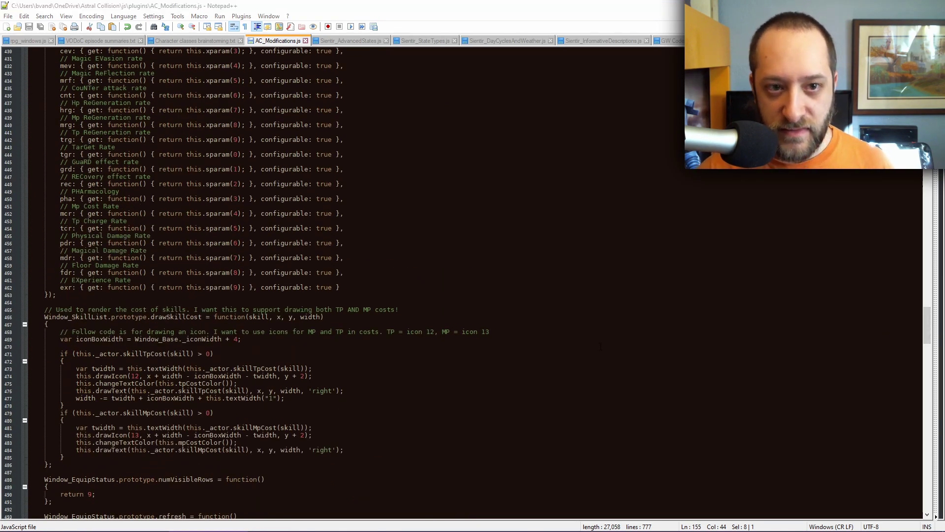
key(ctrl+f)
text(HealAll)
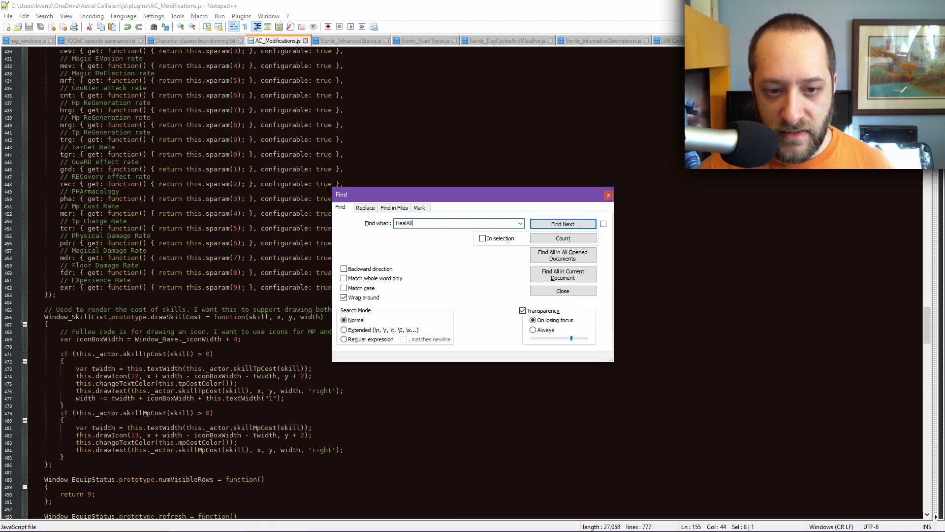
text(ies)
key(Return)
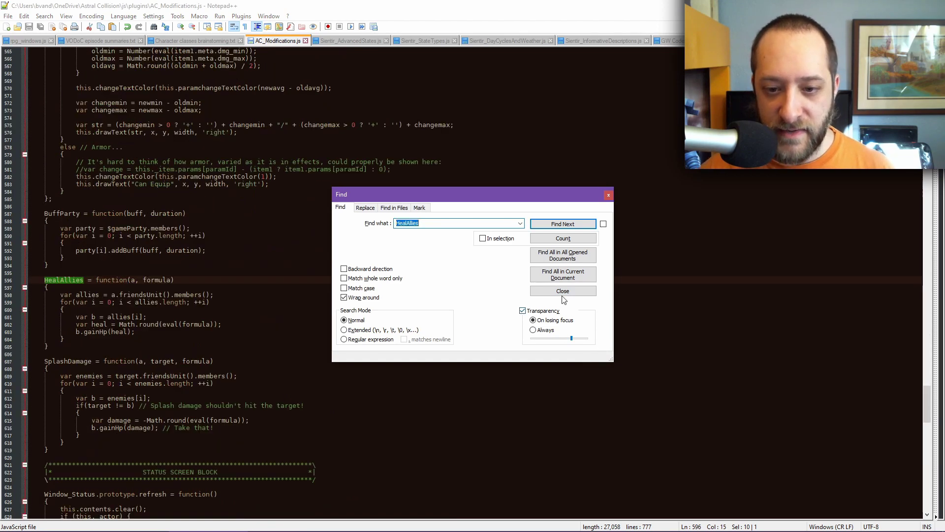
Close the search and read through the body of the HealAllies function, from the allies list to the healing call.
click(562, 294)
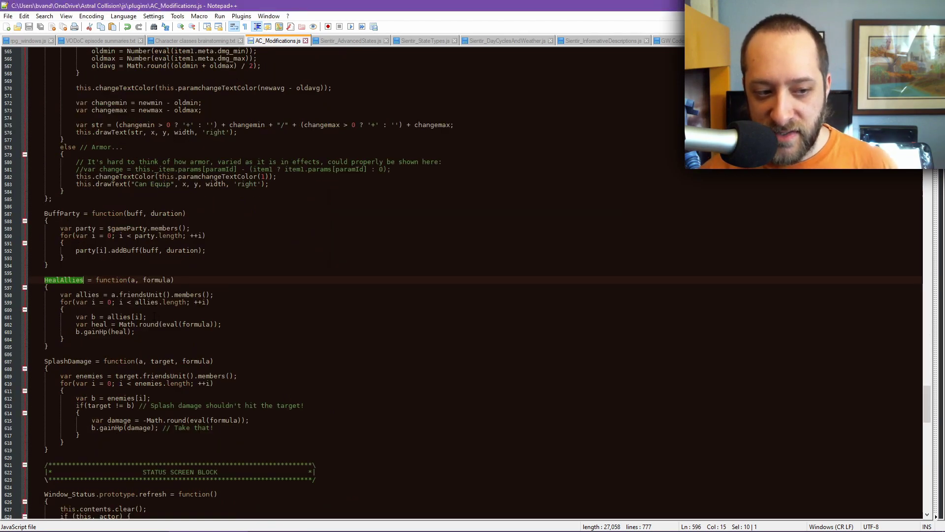
drag(234, 295, 93, 317)
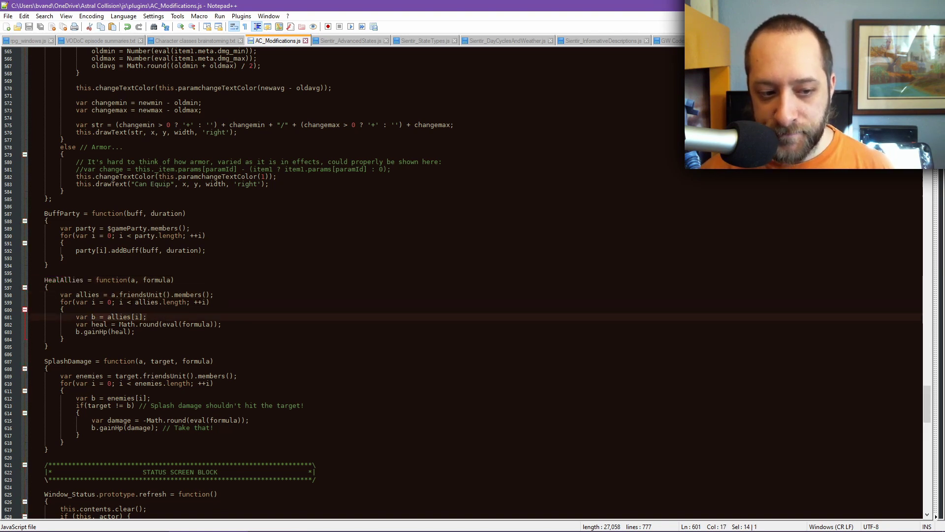
drag(232, 325, 76, 331)
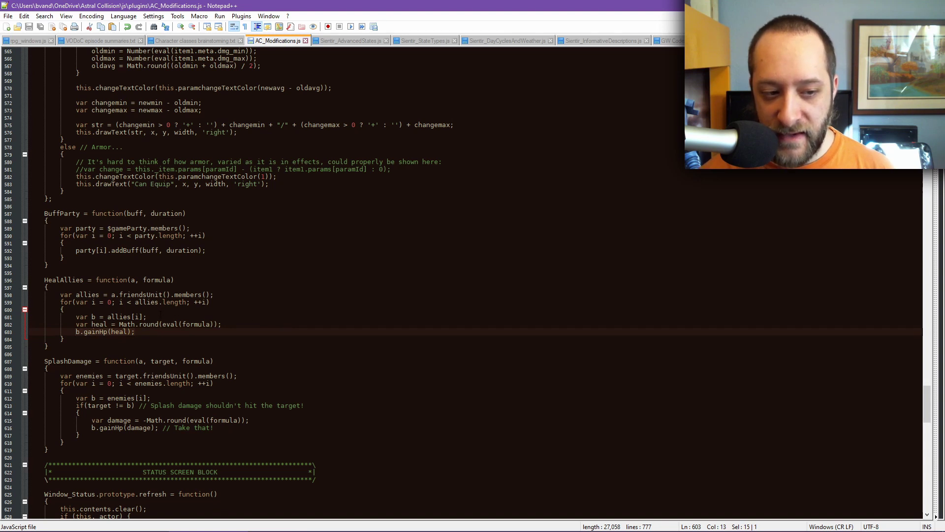
Add the condition if(b.isStateAffected(1) == false) below the var b = allies[i]; line in HealAllies.
click(353, 316)
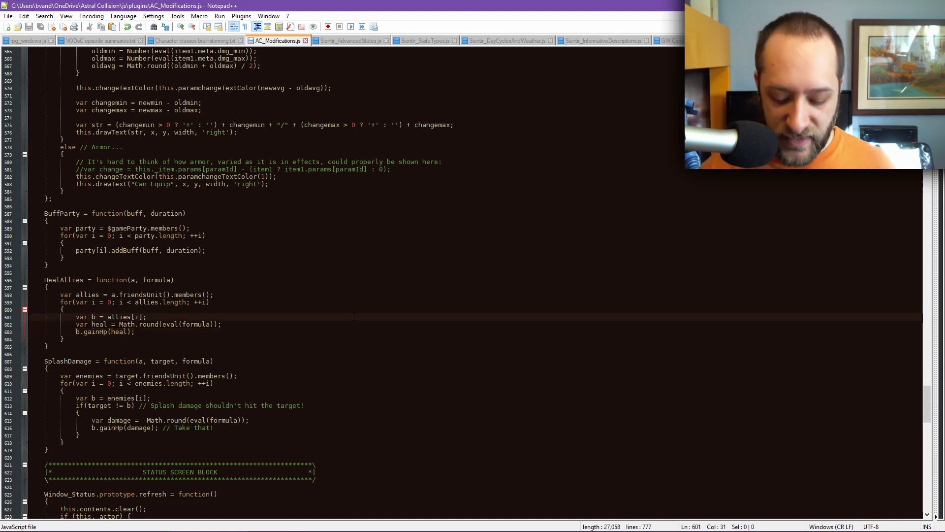
key(Return)
text(if()
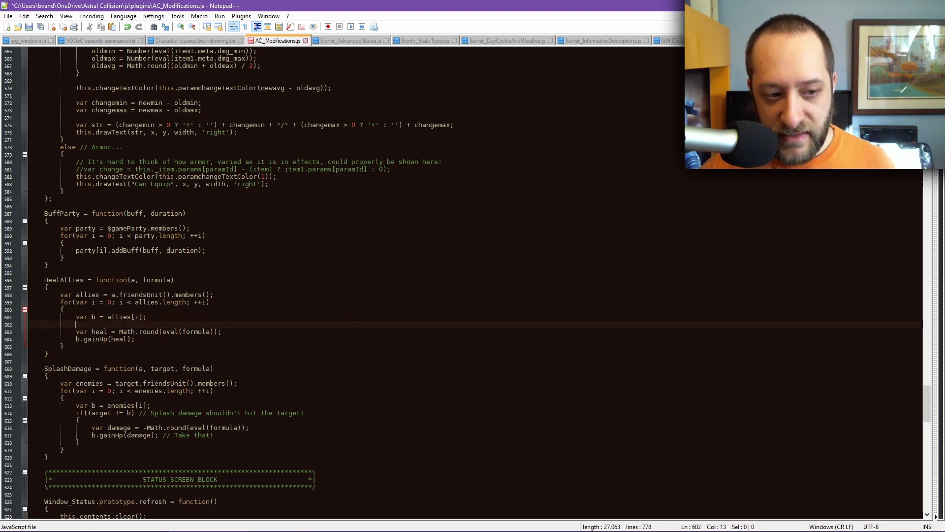
text(b.i)
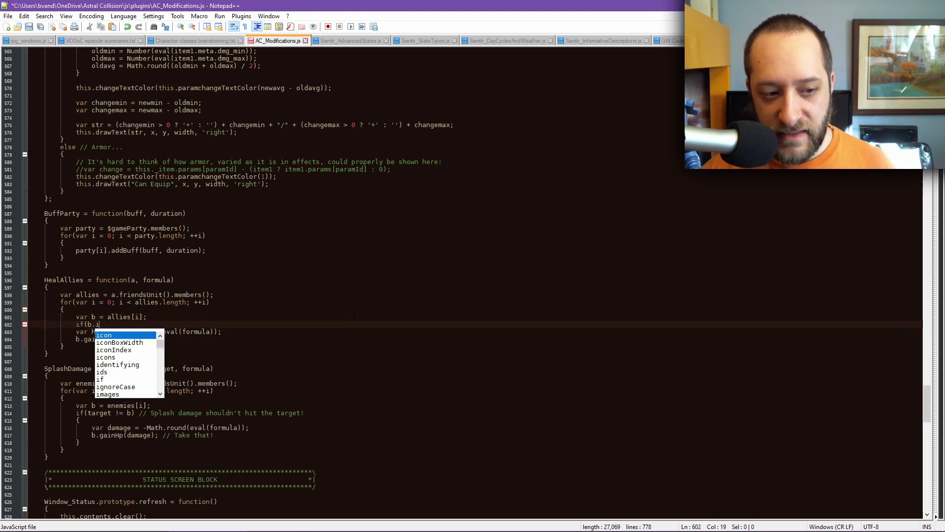
text(sState)
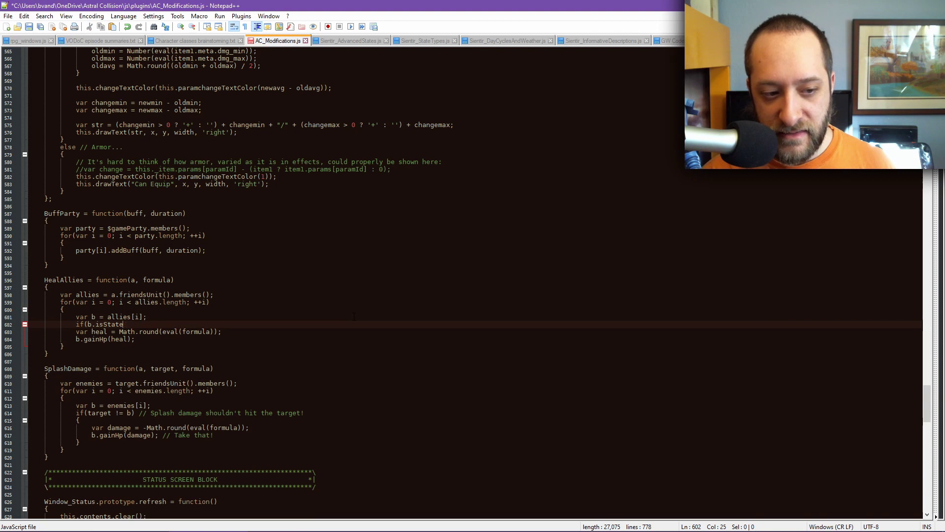
text(Affected(0)
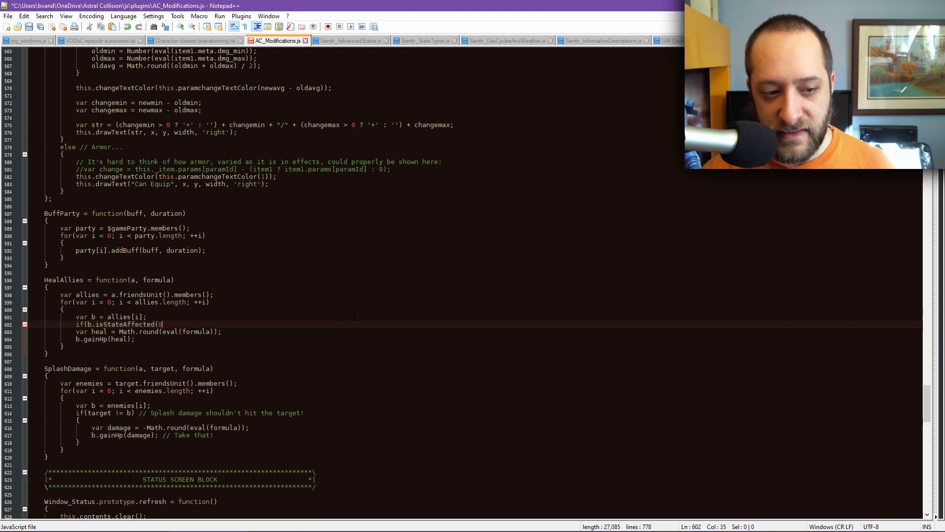
text())
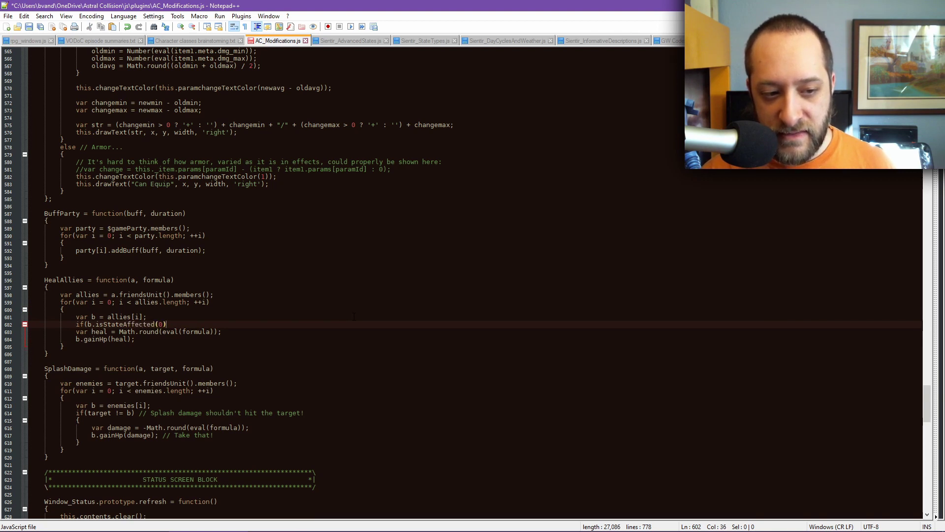
key(BackSpace)
text() == false))
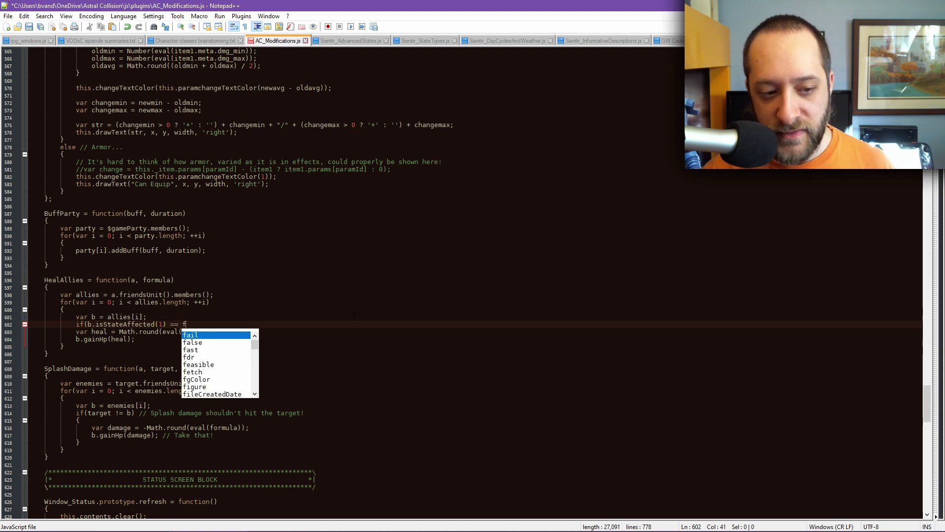
Wrap HealAllies' heal calculation and gainHp call in braces under the new condition, indent them one level, and save the file.
key(Return)
text({)
key(Down)
key(Down)
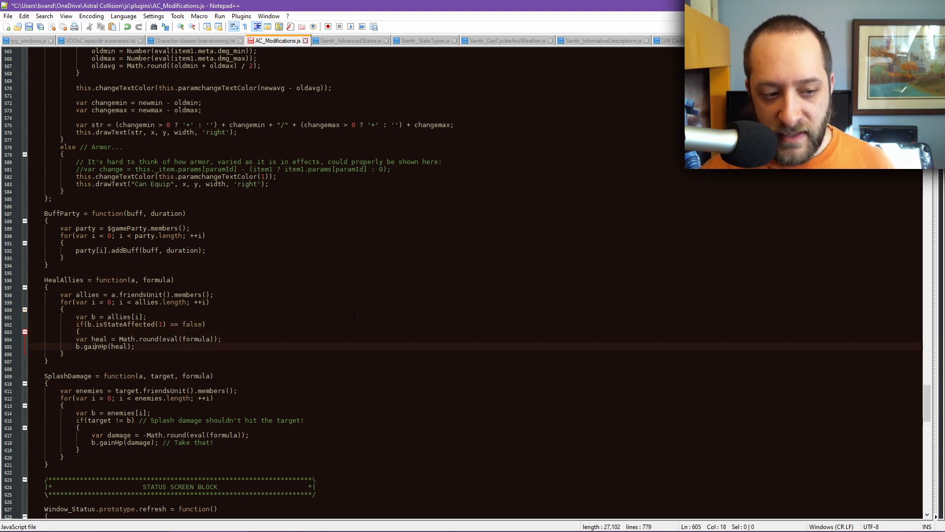
key(End)
key(Return)
text(})
key(Up)
key(Down)
key(Home)
key(Home)
key(shift+Up)
key(shift+Up)
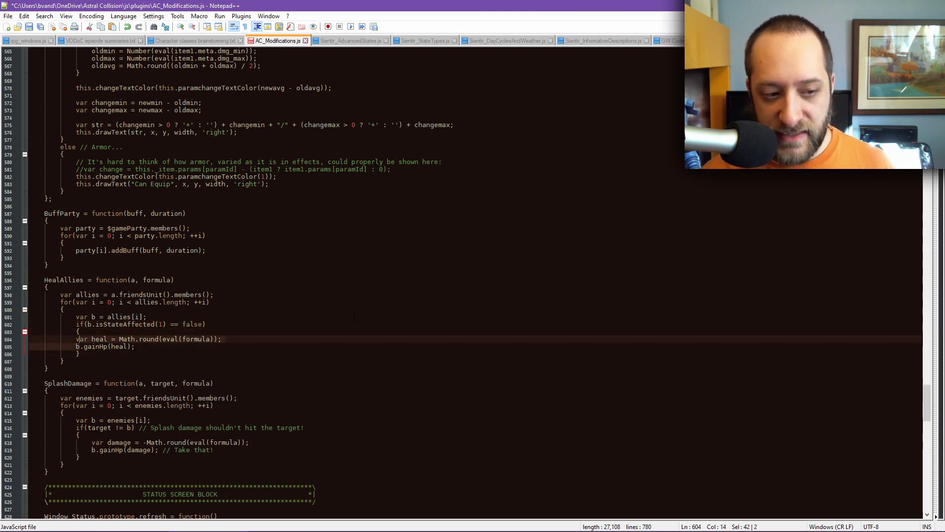
key(Tab)
key(Tab)
key(shift+Tab)
key(Up)
key(End)
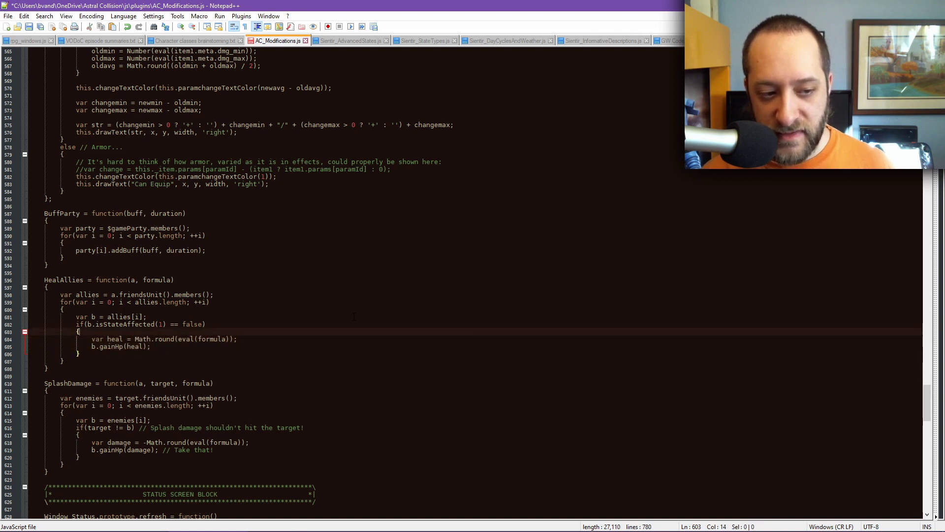
key(ctrl+s)
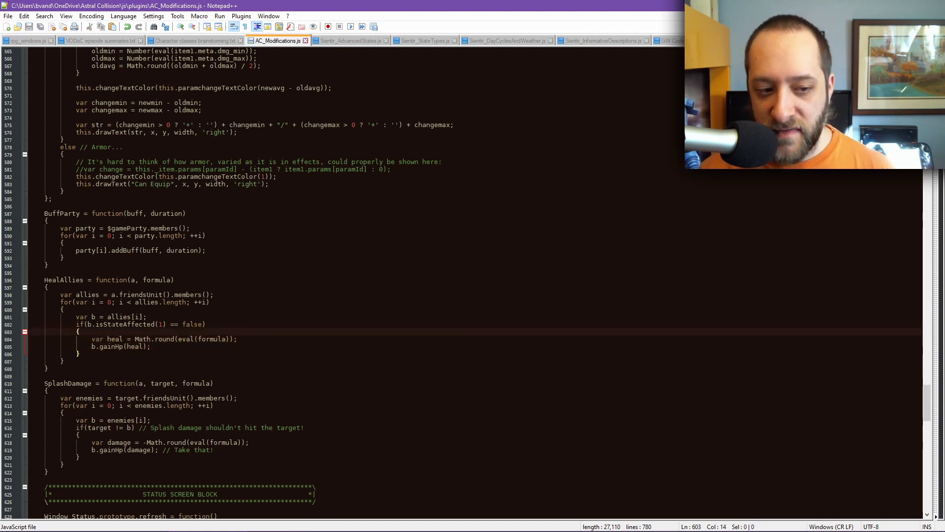
Review the new HealAllies condition, its isStateAffected call and argument, and the heal value passed to gainHp.
key(Up)
key(ctrl+Right)
key(ctrl+Right)
key(ctrl+Right)
key(ctrl+Right)
key(ctrl+shift+Right)
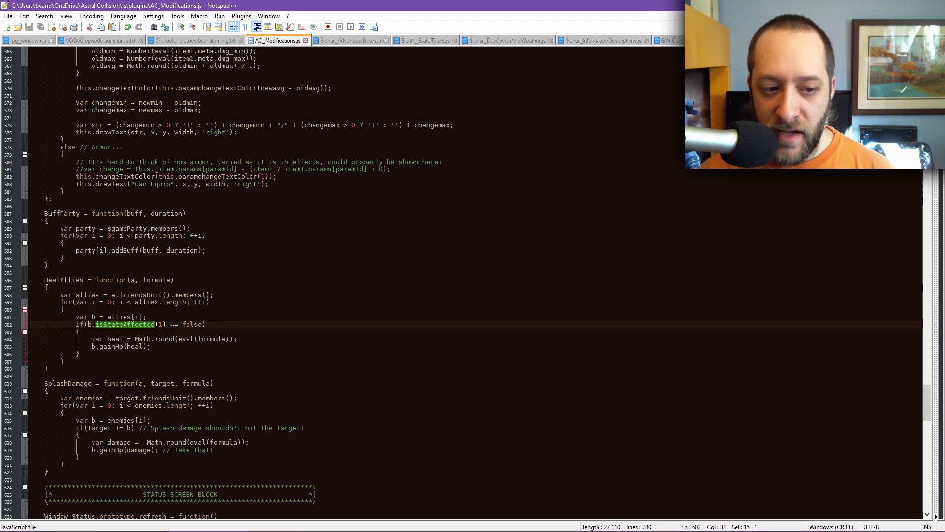
key(Right)
key(Right)
key(Right)
key(Right)
key(shift+Left)
key(shift+Left)
key(shift+Left)
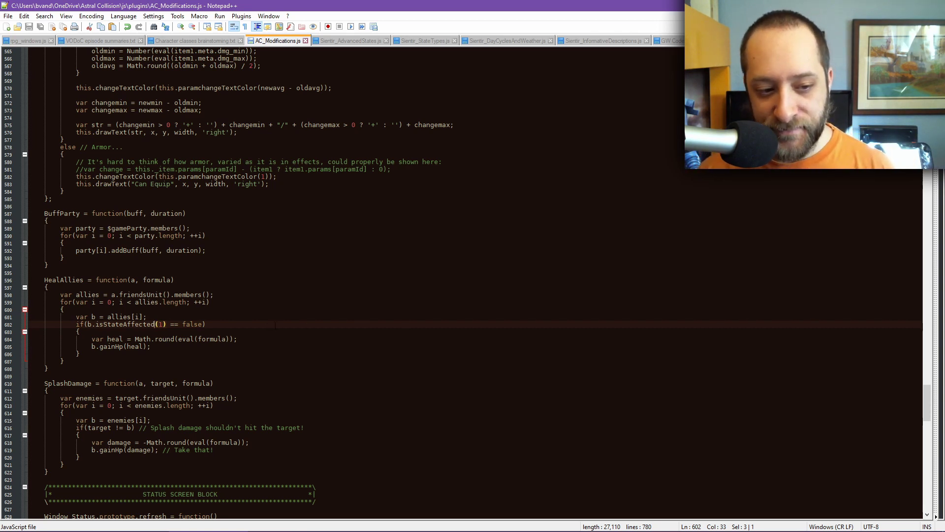
click(256, 339)
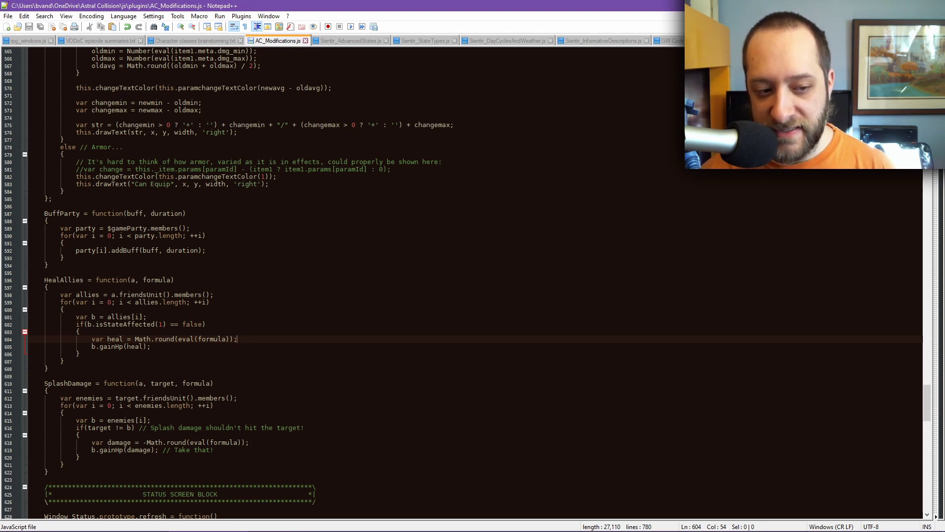
double_click(135, 346)
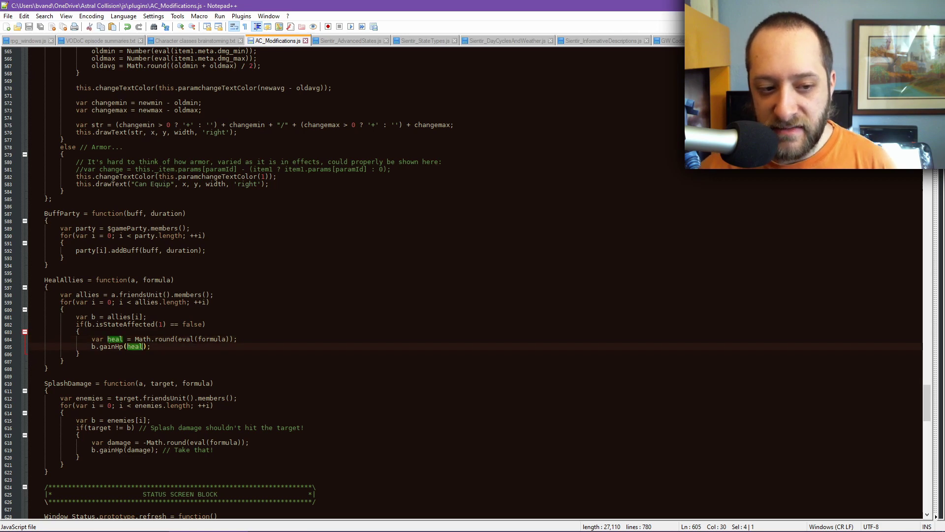
Switch to RPG Maker MV and check the scope options available for Exploding Growth.
mouse_move(568, 527)
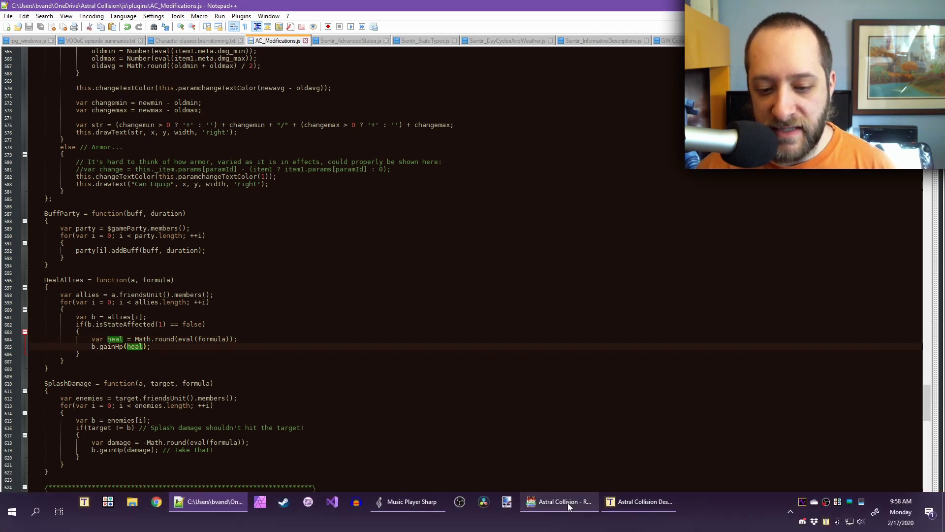
click(567, 502)
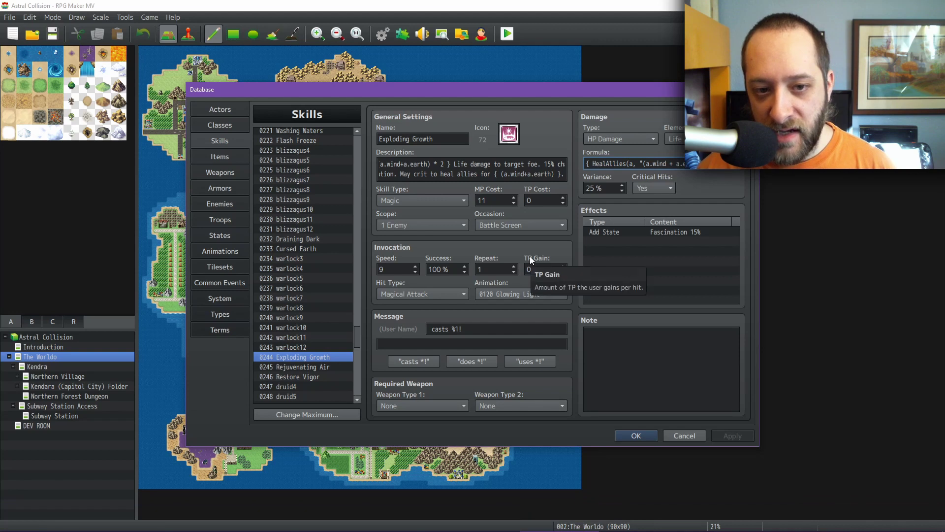
click(438, 224)
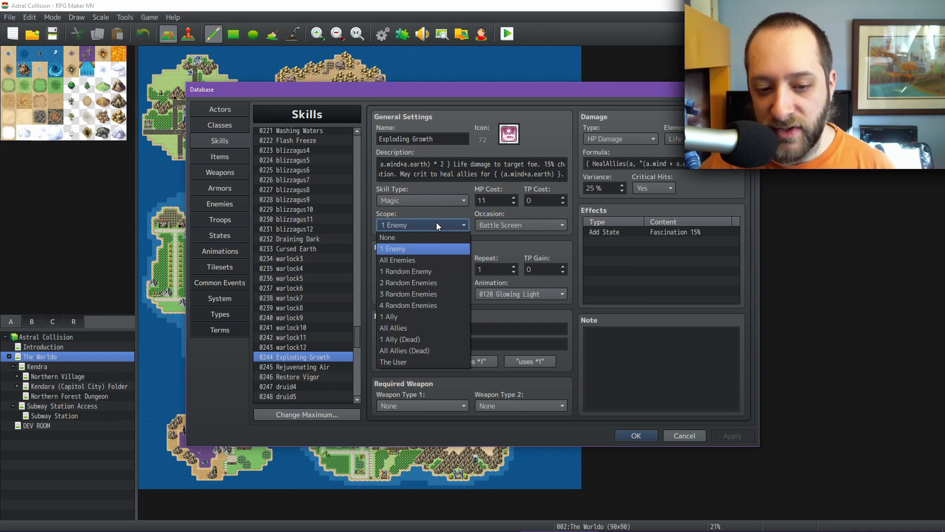
click(436, 223)
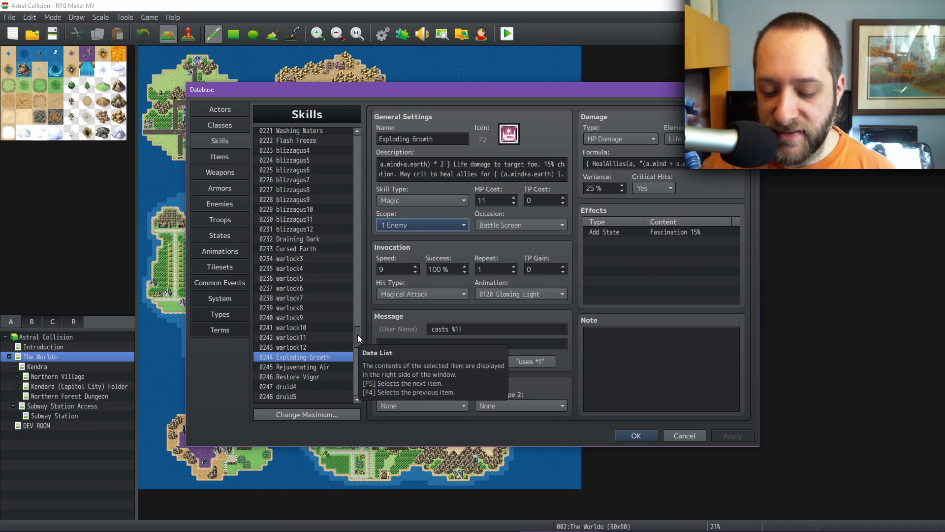
Switch to the design spreadsheet and rename the Special Forces skill "Prepared for Battle" to "Prepare for Battle".
click(650, 507)
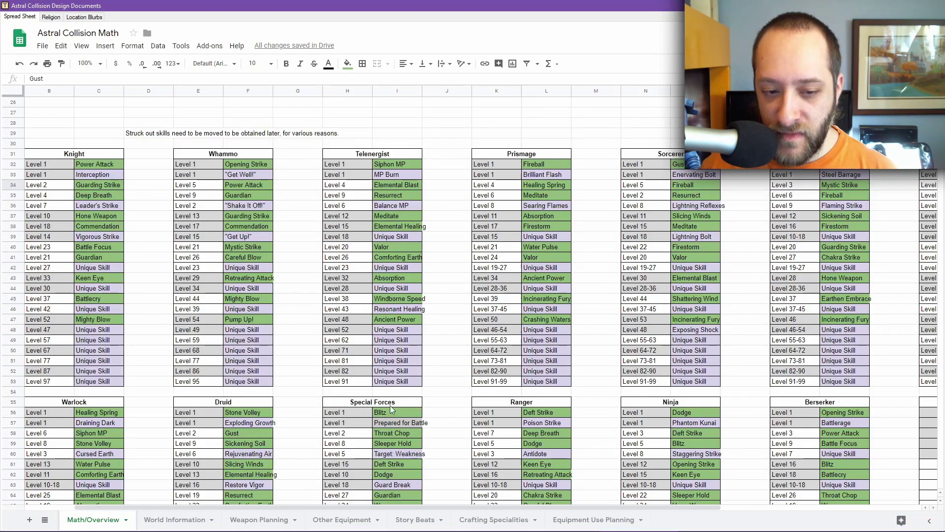
scroll(242, 360, down, 1)
scroll(243, 360, down, 1)
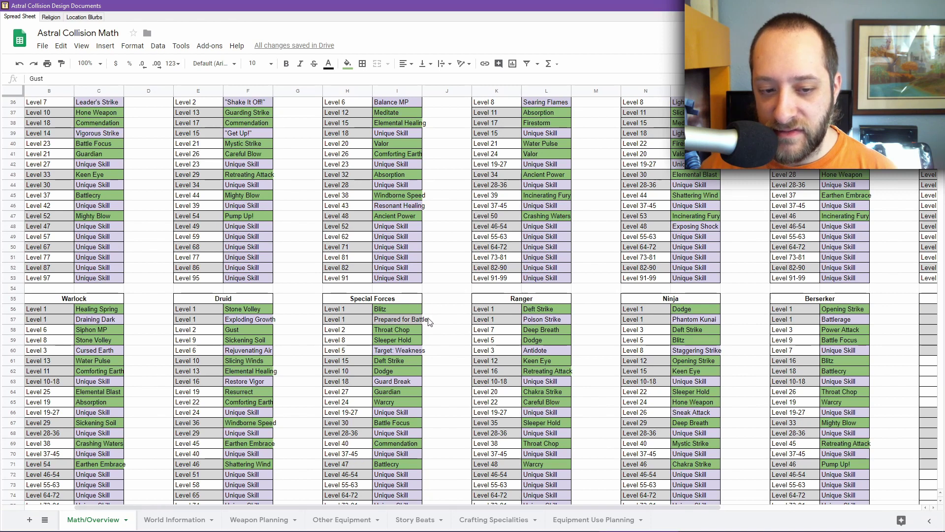
double_click(394, 319)
click(400, 319)
key(BackSpace)
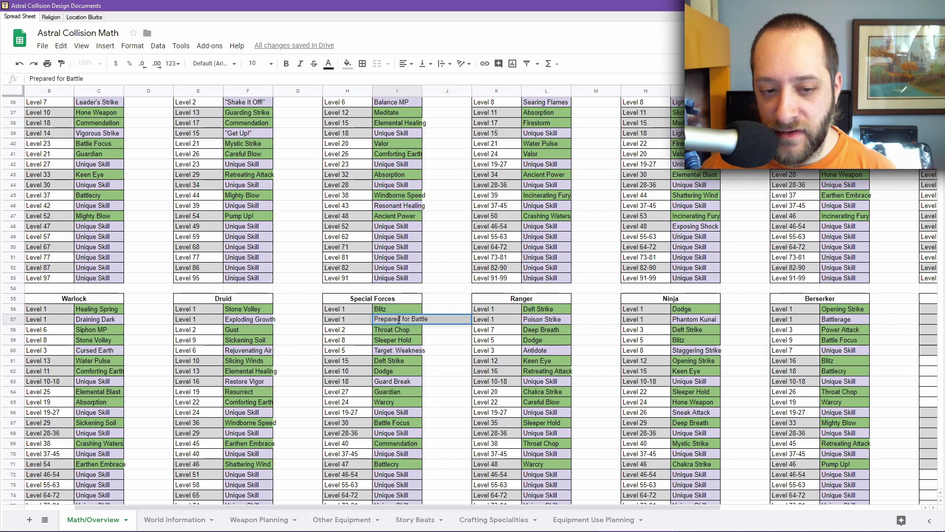
key(Return)
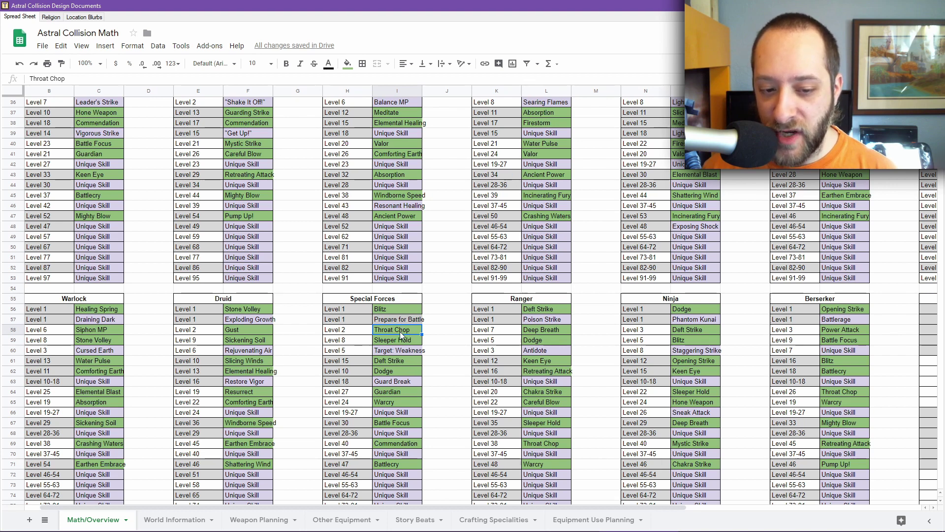
Examine the Special Forces skills Battle Focus, Prepare for Battle, Target: Weakness and Throat Chop, plus the Ranger's Deft Strike.
click(401, 423)
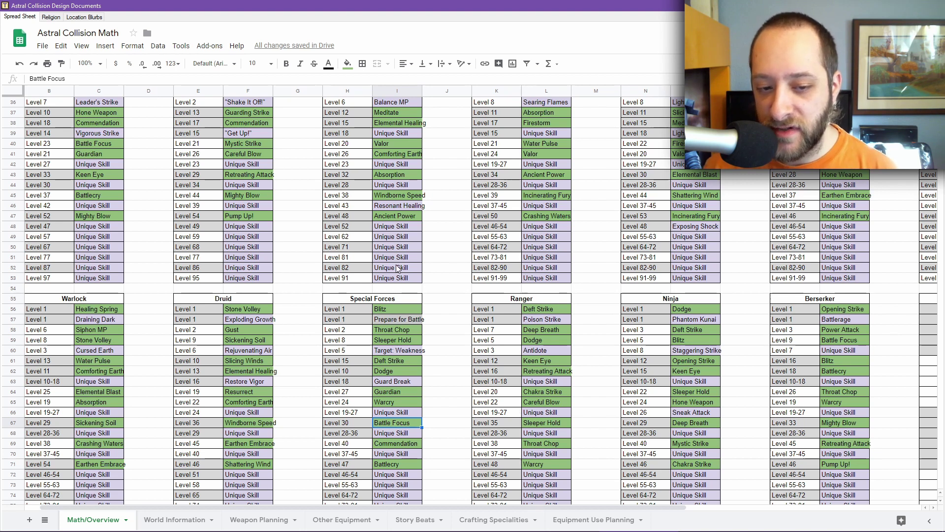
click(406, 319)
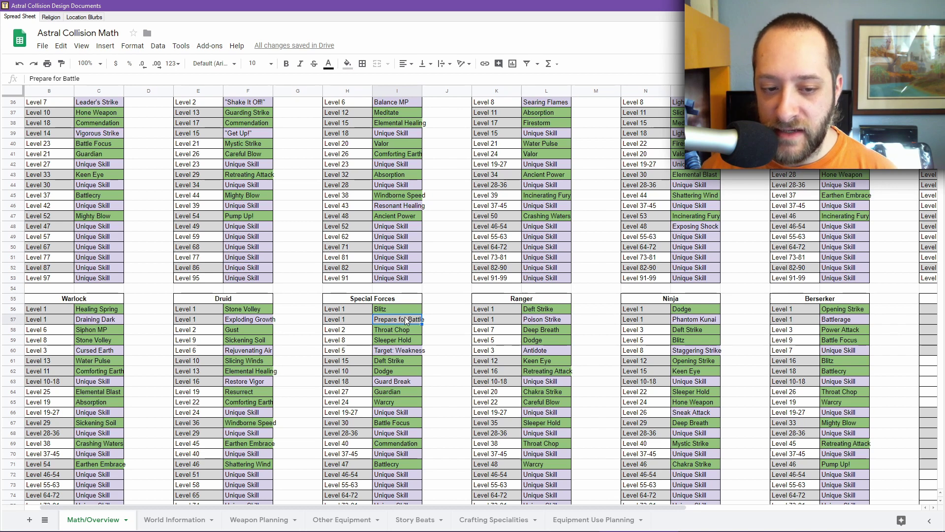
click(402, 352)
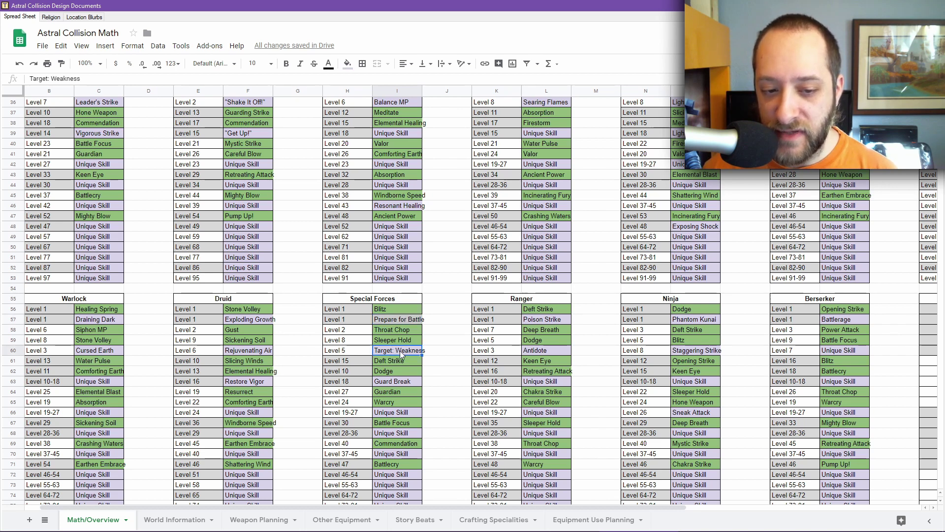
click(402, 329)
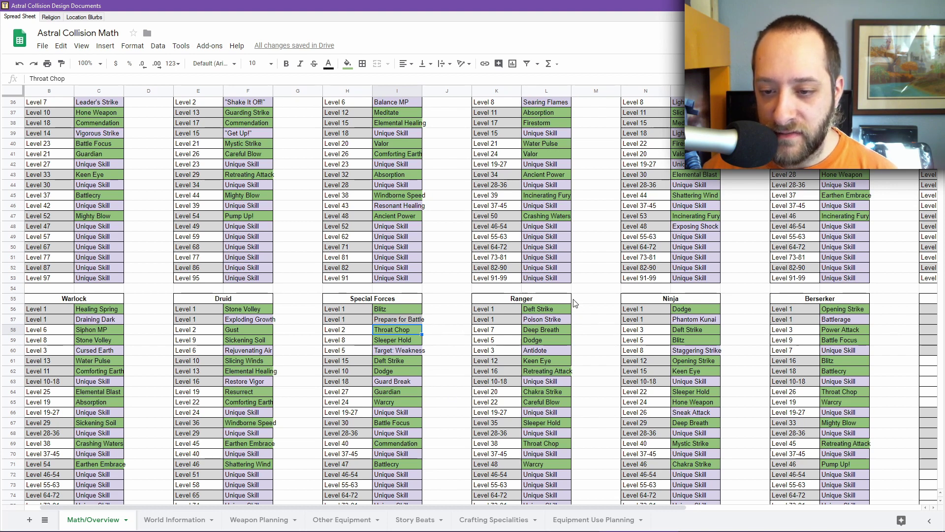
click(550, 311)
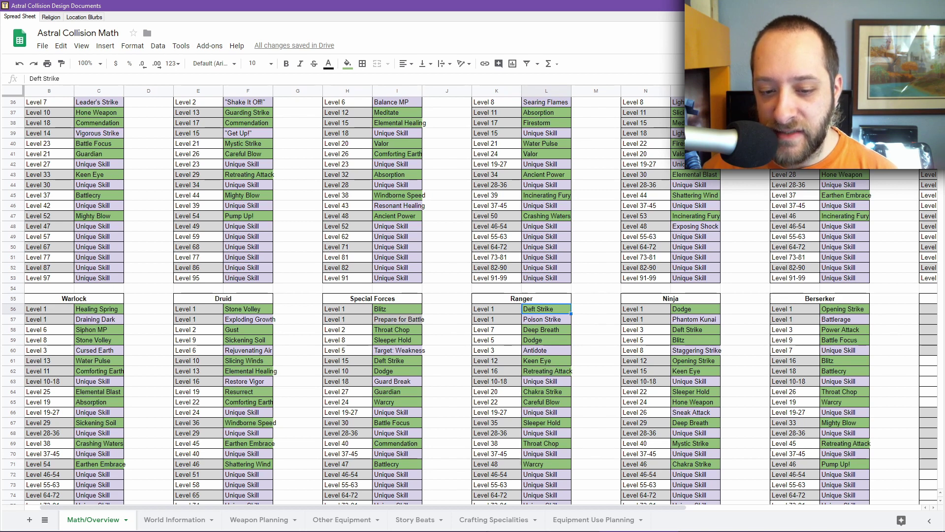
Switch to RPG Maker MV and open the Deft Strike skill to check its description and settings.
mouse_move(541, 522)
click(566, 507)
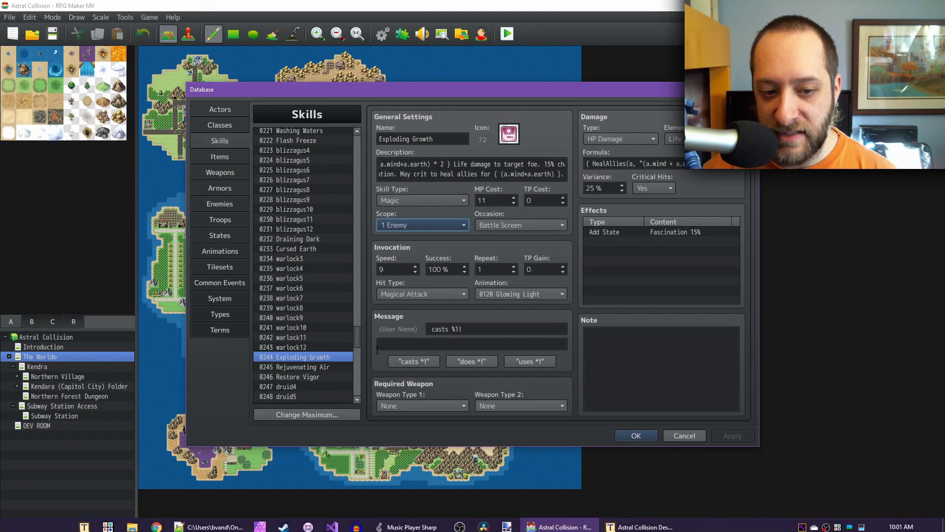
drag(355, 334, 357, 166)
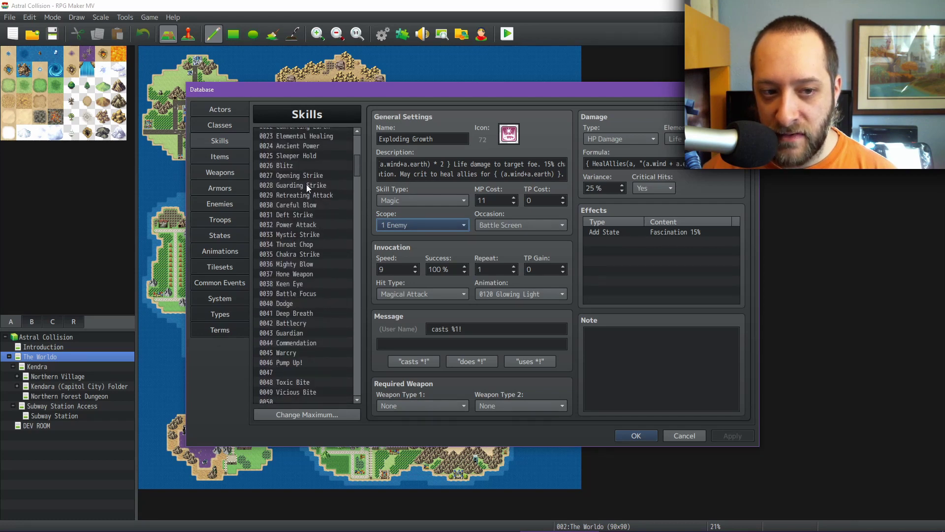
scroll(315, 177, up, 2)
scroll(324, 172, up, 2)
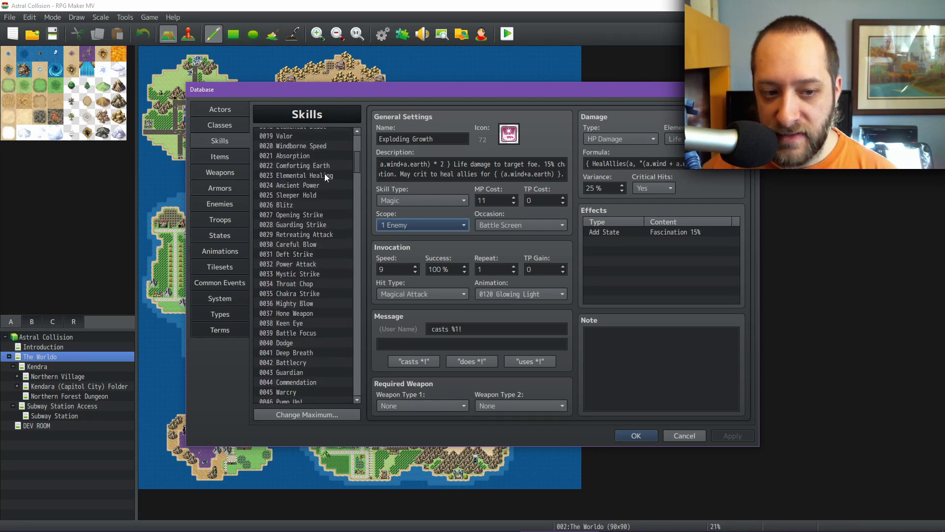
click(313, 254)
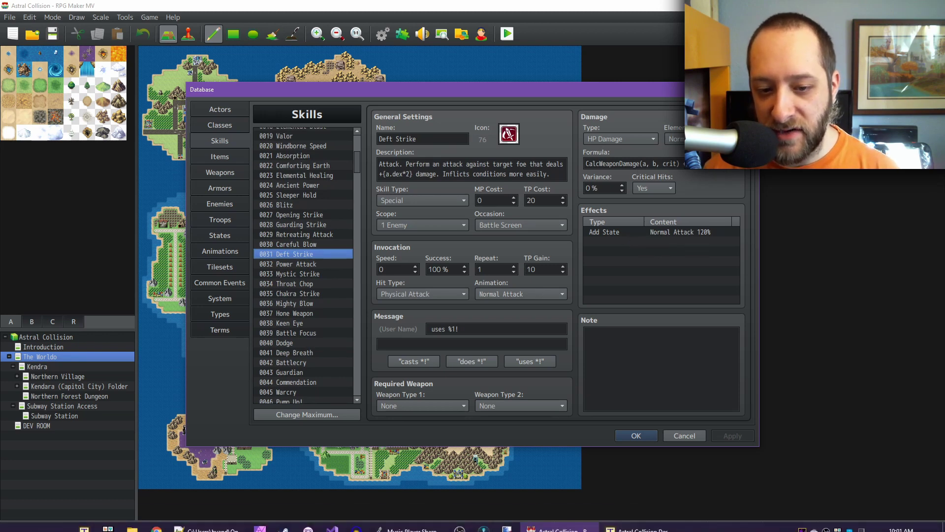
Compare the descriptions and settings of the Deft Strike and Power Attack skills.
mouse_move(640, 527)
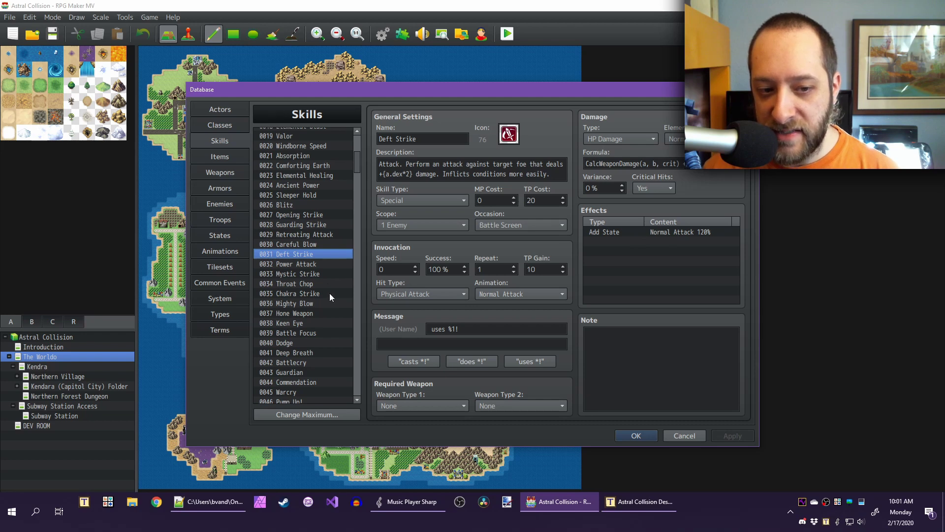
click(323, 263)
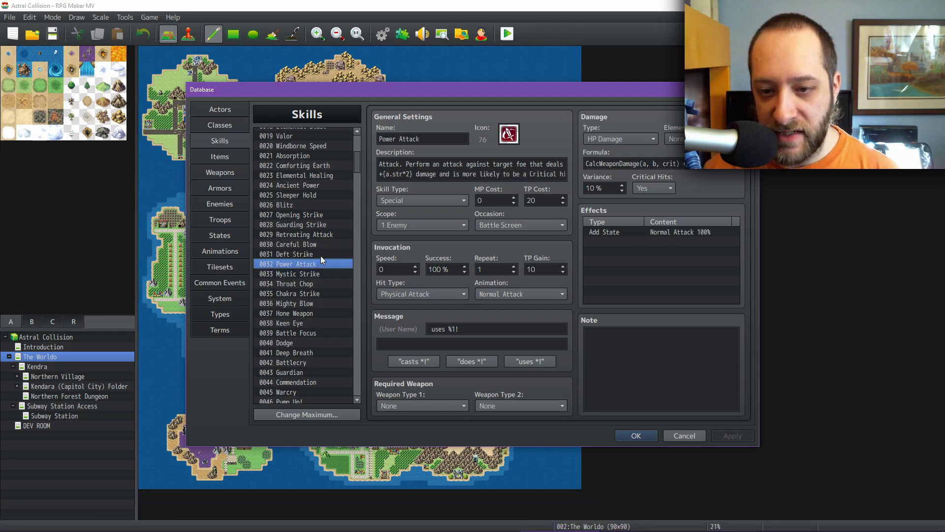
click(321, 255)
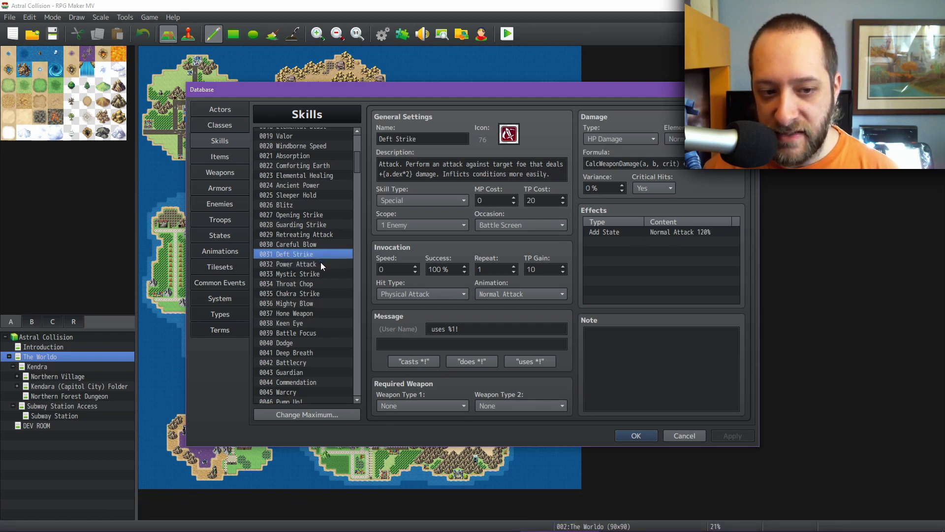
click(321, 265)
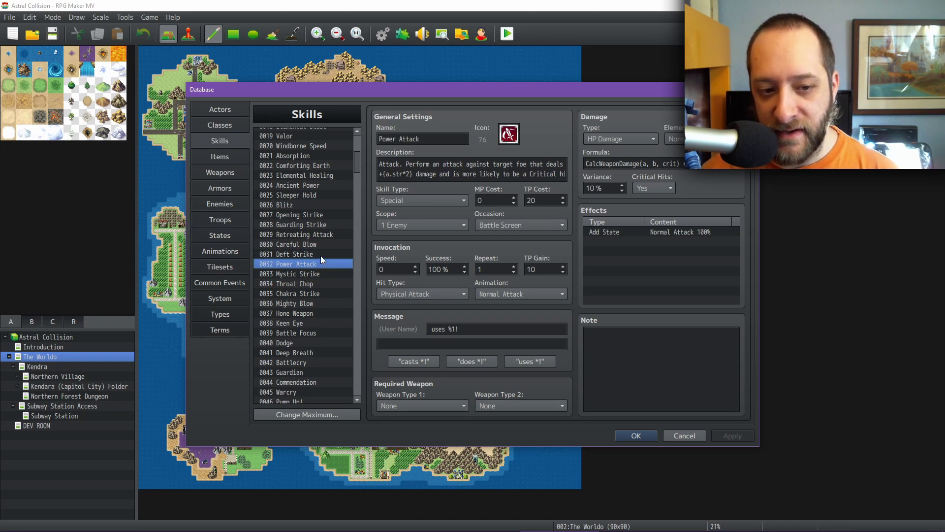
click(320, 255)
click(321, 264)
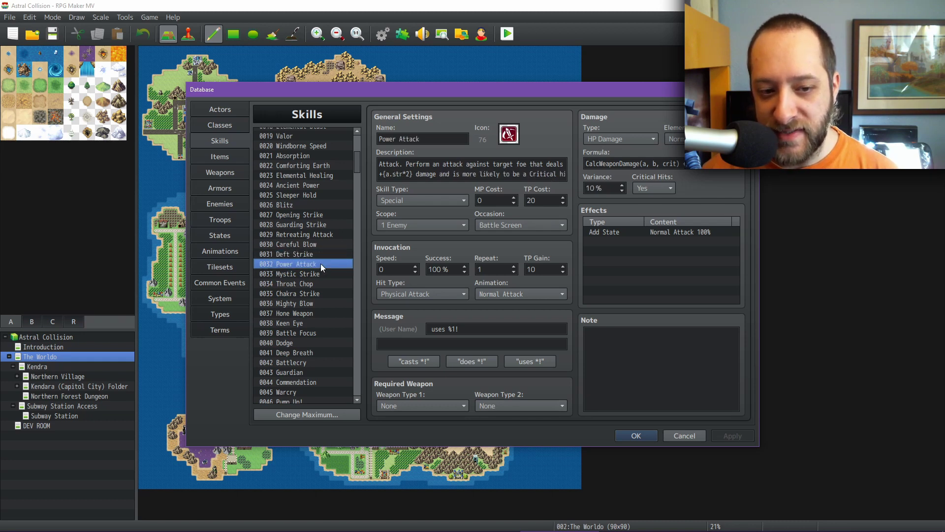
Switch to the design spreadsheet and examine the Ninja's Deft Strike and Phantom Kunai alongside the Ranger's Antidote.
mouse_move(536, 527)
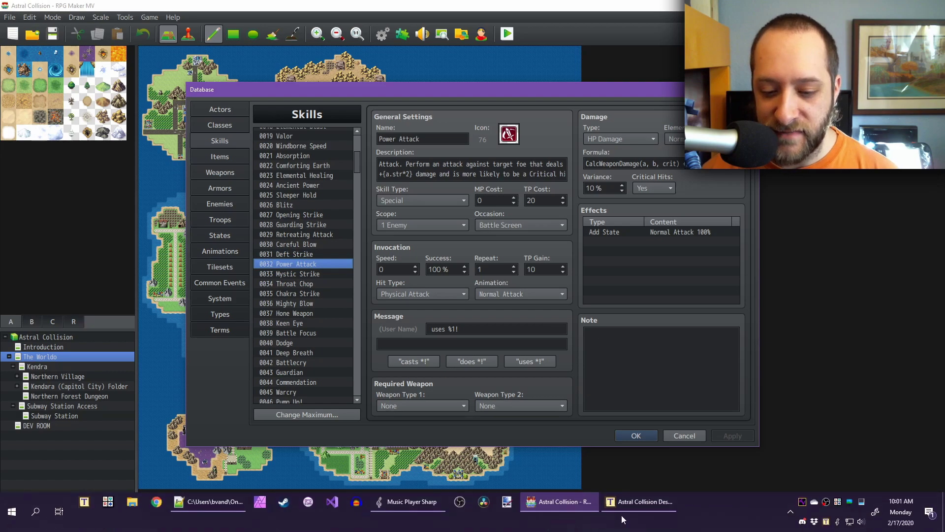
click(636, 501)
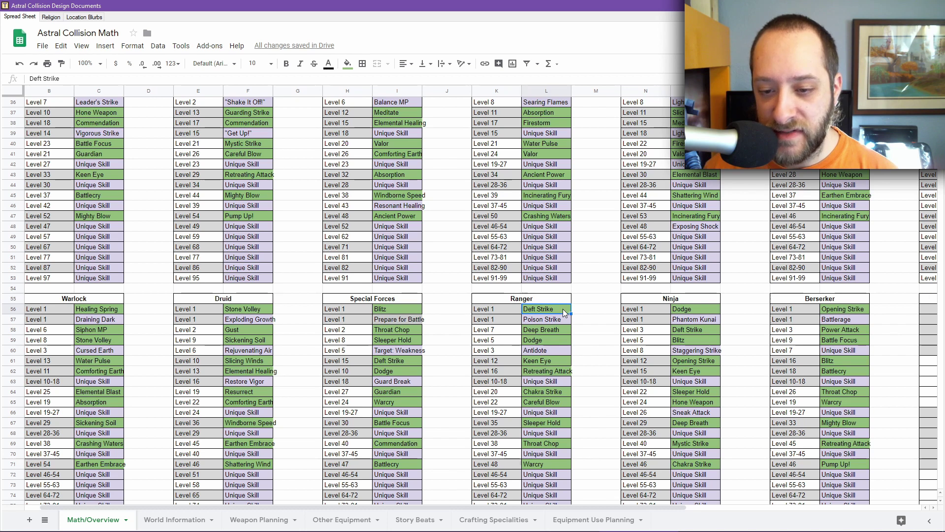
click(699, 328)
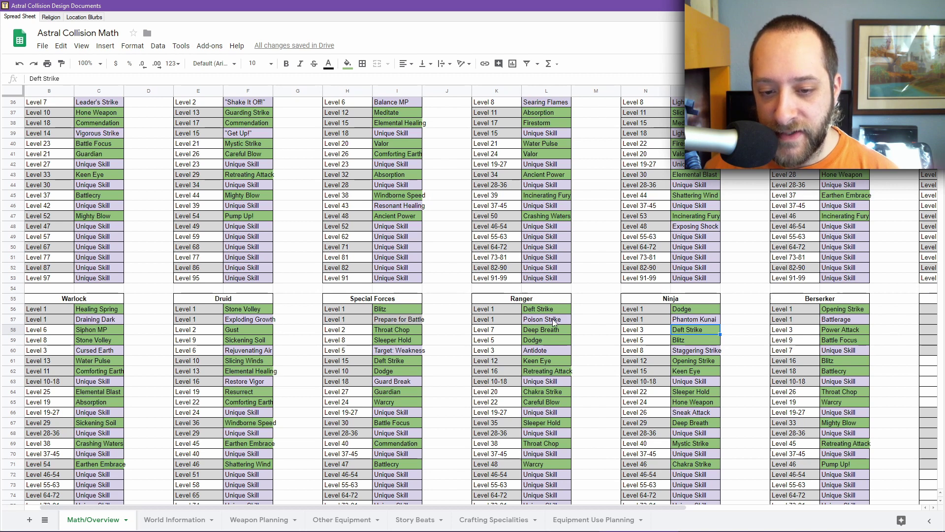
click(535, 347)
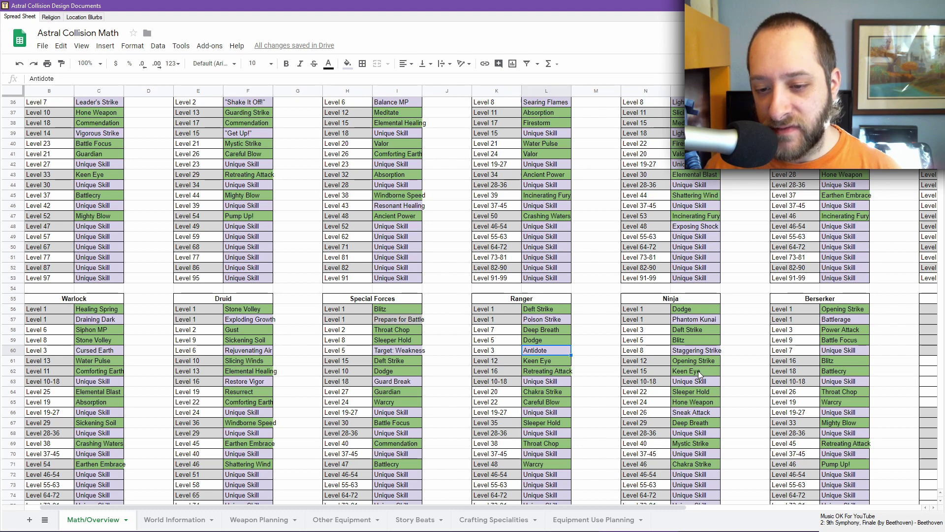
click(708, 329)
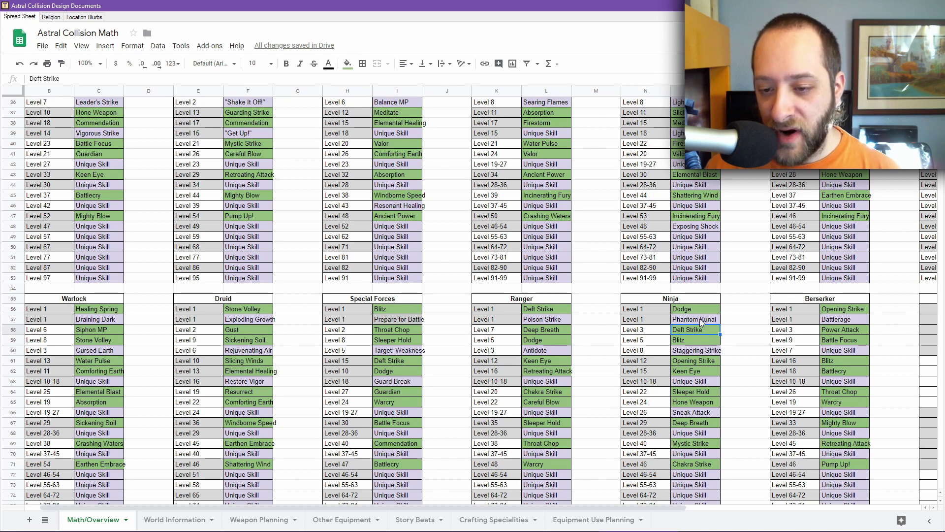
click(699, 318)
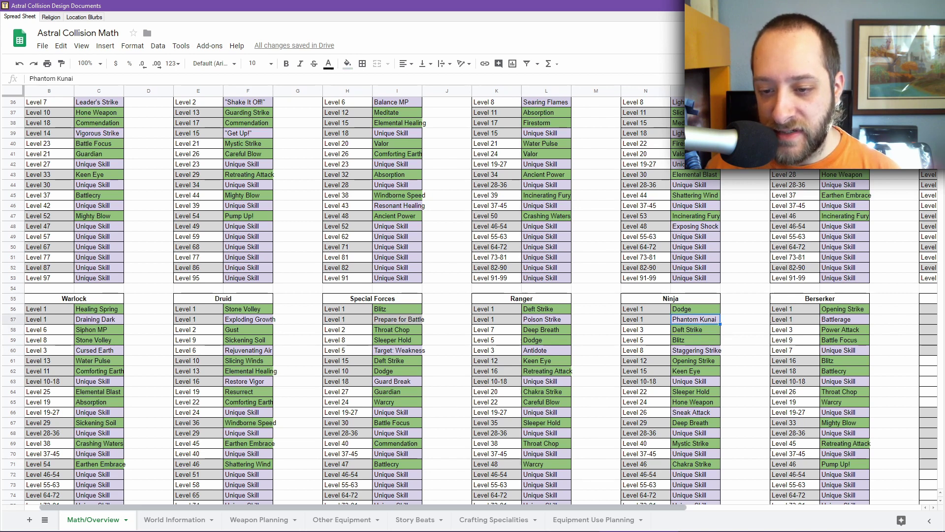
Switch to RPG Maker MV and open the Phantom Kunai skill to check its description and damage formula.
mouse_move(581, 512)
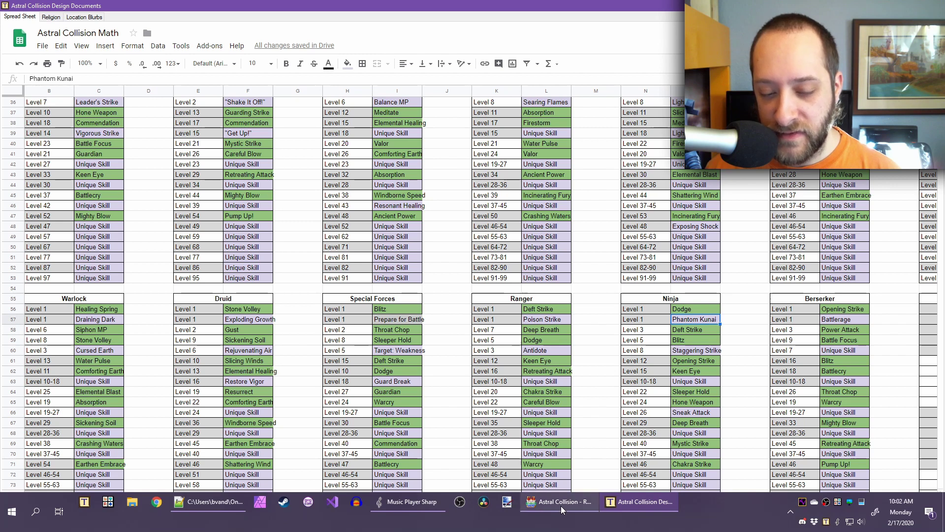
click(560, 505)
drag(356, 182, 362, 376)
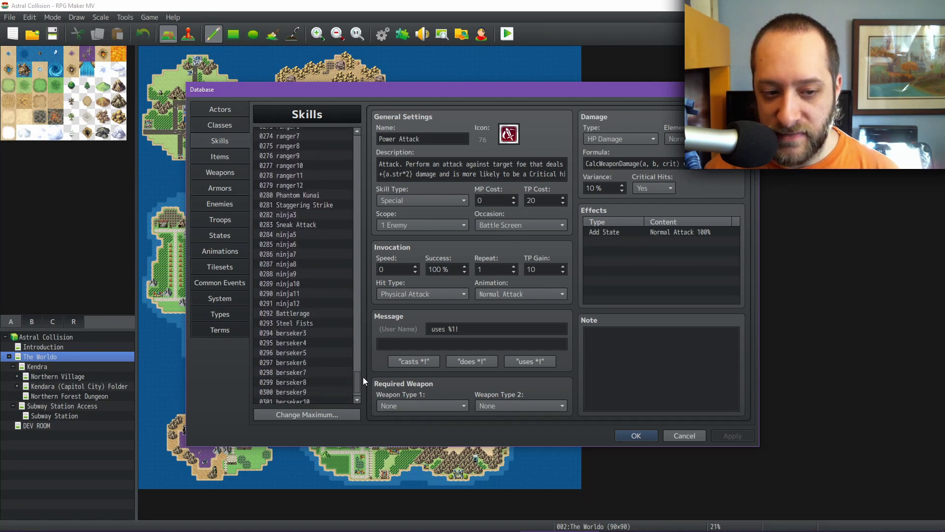
click(303, 195)
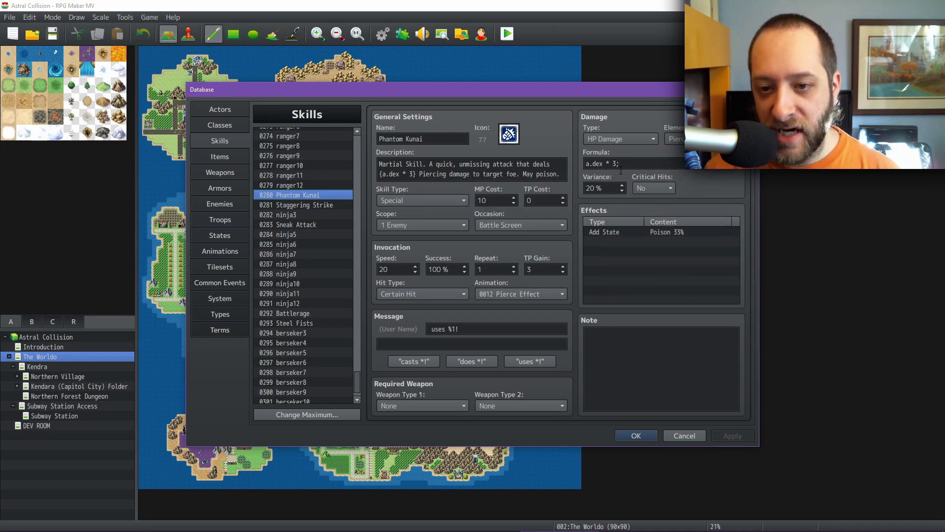
mouse_move(621, 170)
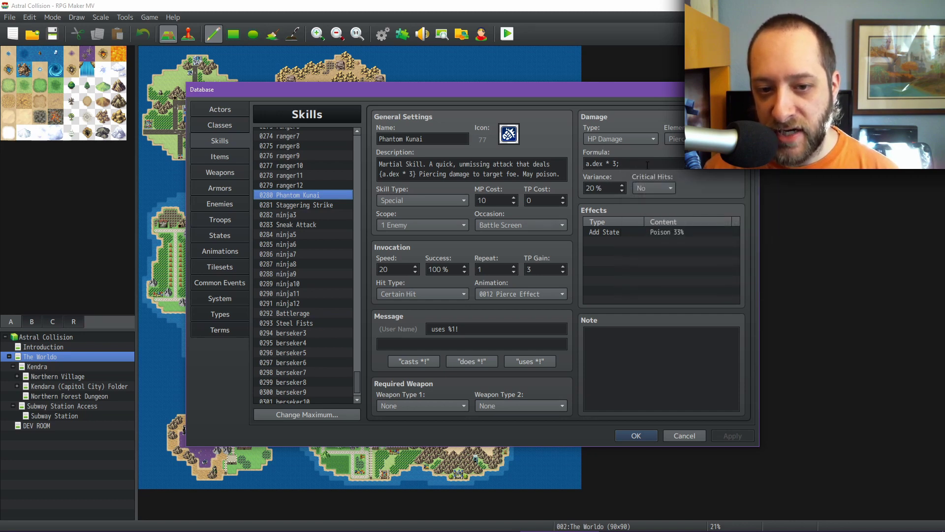
Switch to the design spreadsheet and look up the Berserker's Battlerage skill.
mouse_move(597, 522)
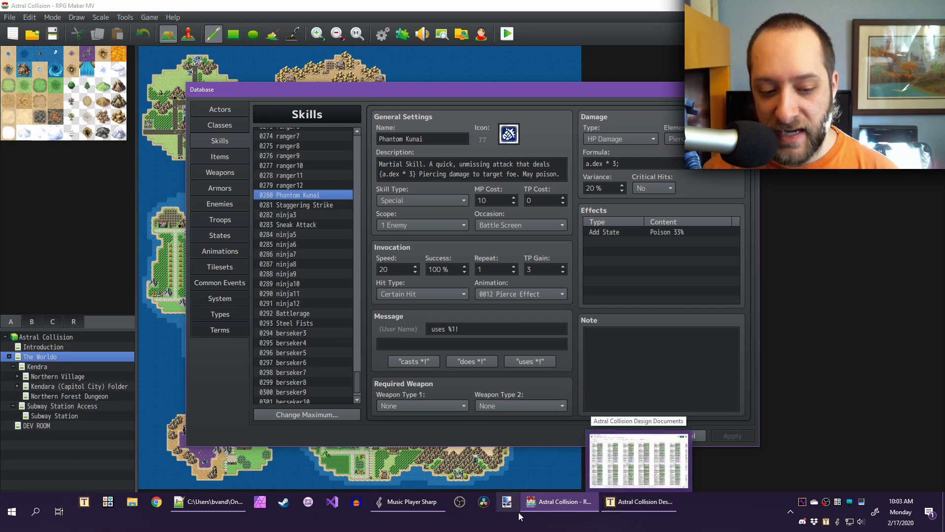
click(635, 503)
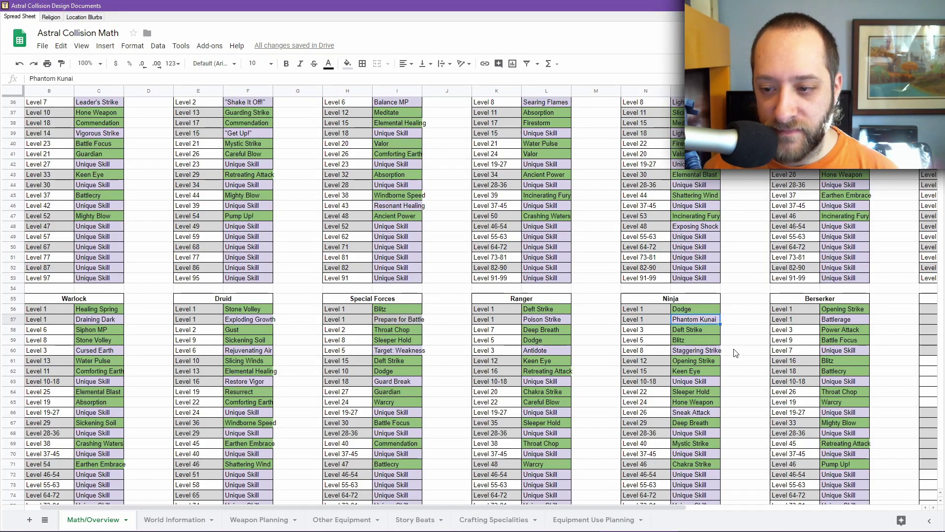
drag(572, 509, 740, 514)
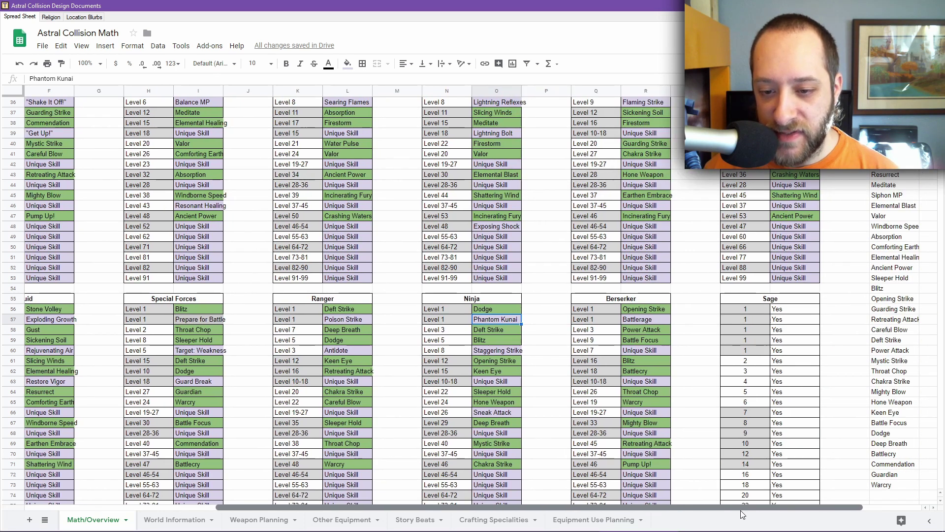
click(645, 320)
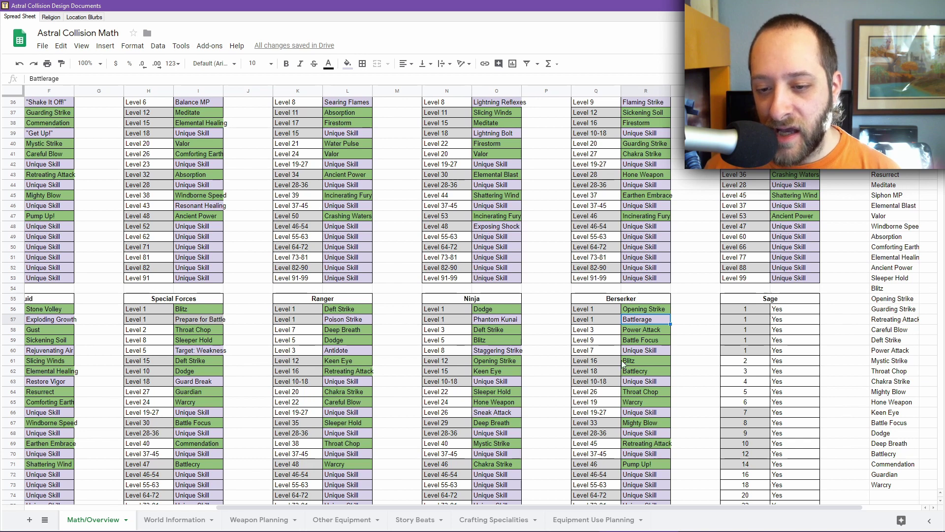
Switch to RPG Maker MV, review the Battlerage and Steel Fists skills, and close the database keeping its changes.
click(554, 507)
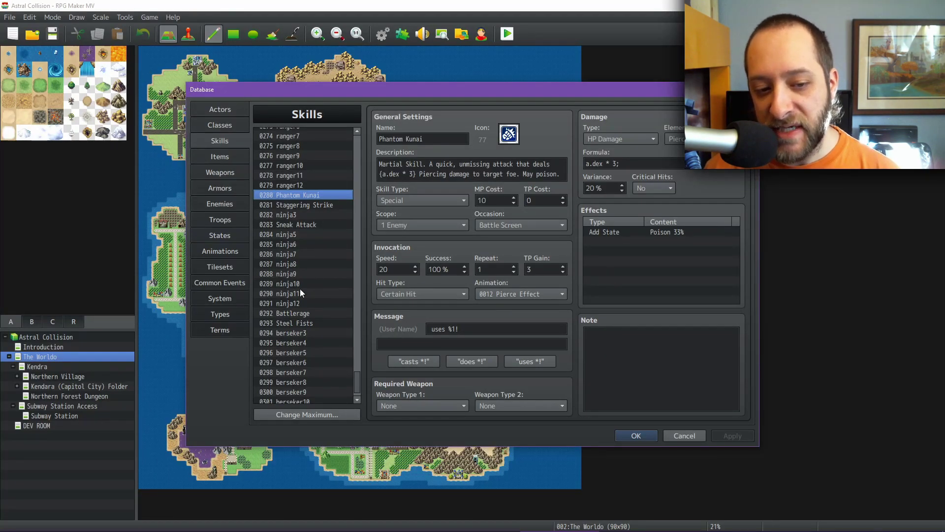
scroll(356, 261, down, 1)
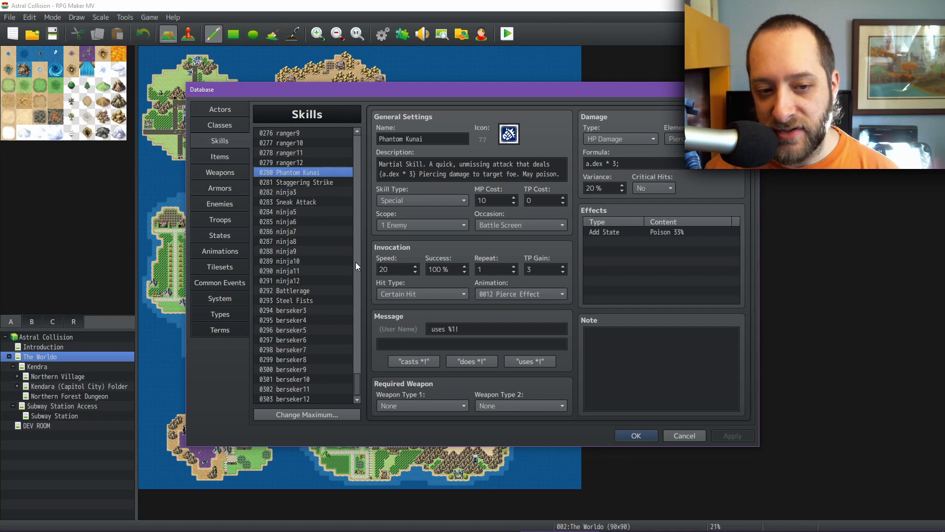
click(306, 290)
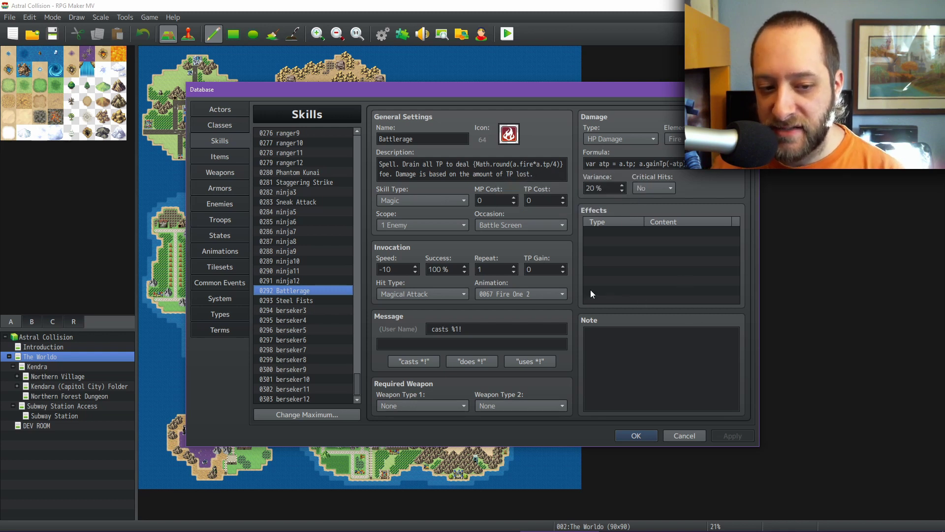
click(321, 301)
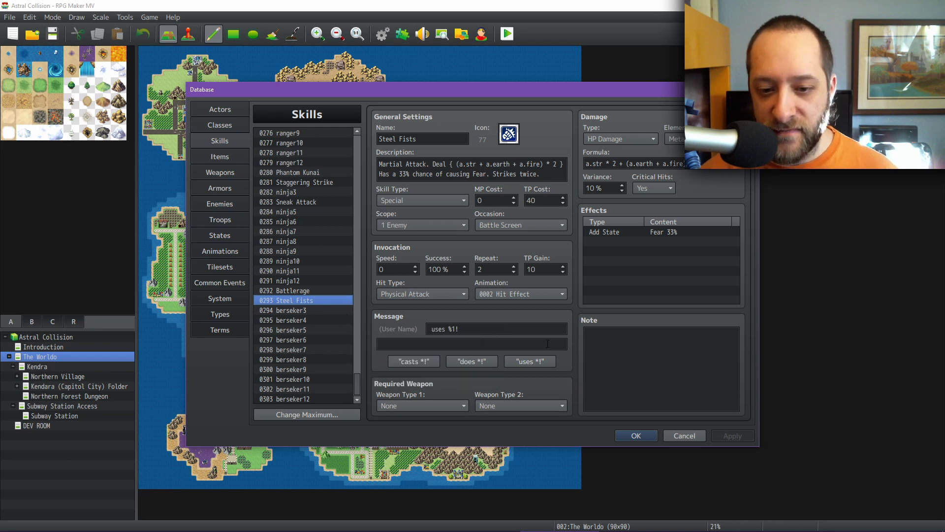
click(636, 436)
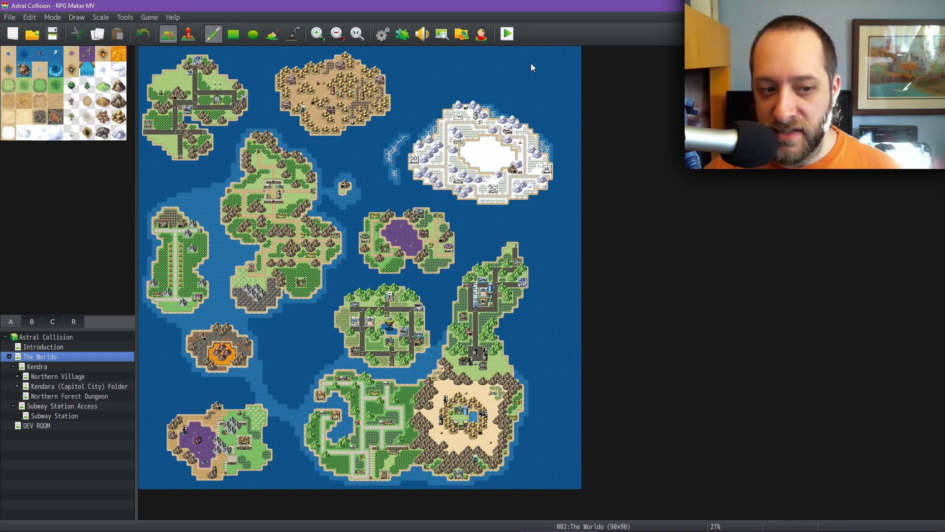
Start a playtest of Astral Collision and load save File 12.
key(ctrl+r)
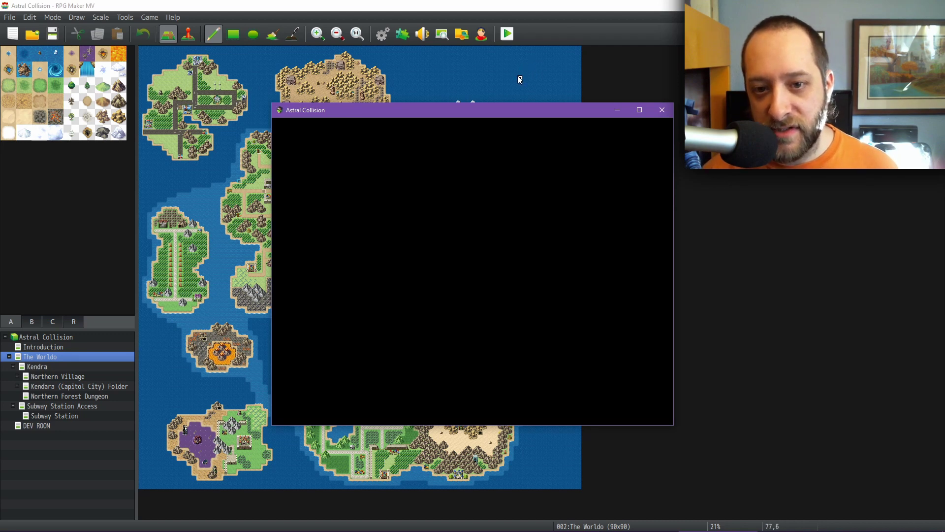
key(Return)
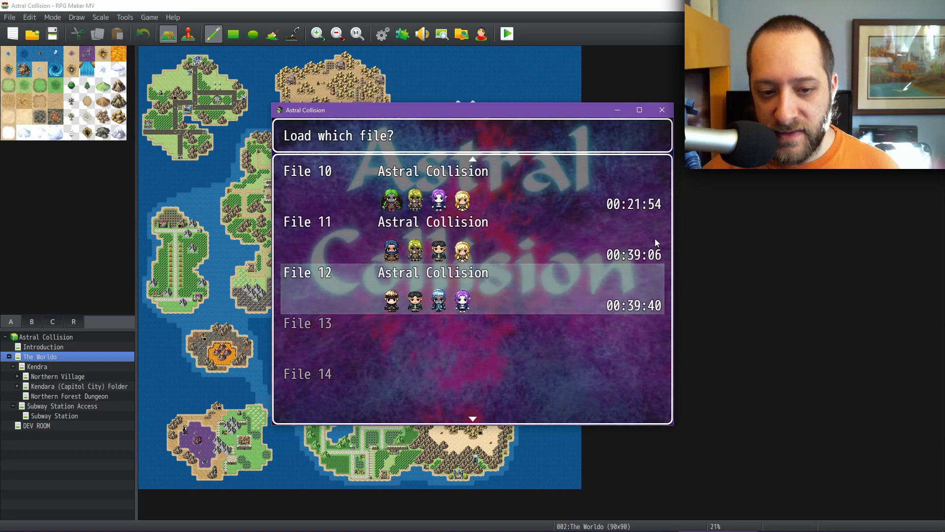
key(Return)
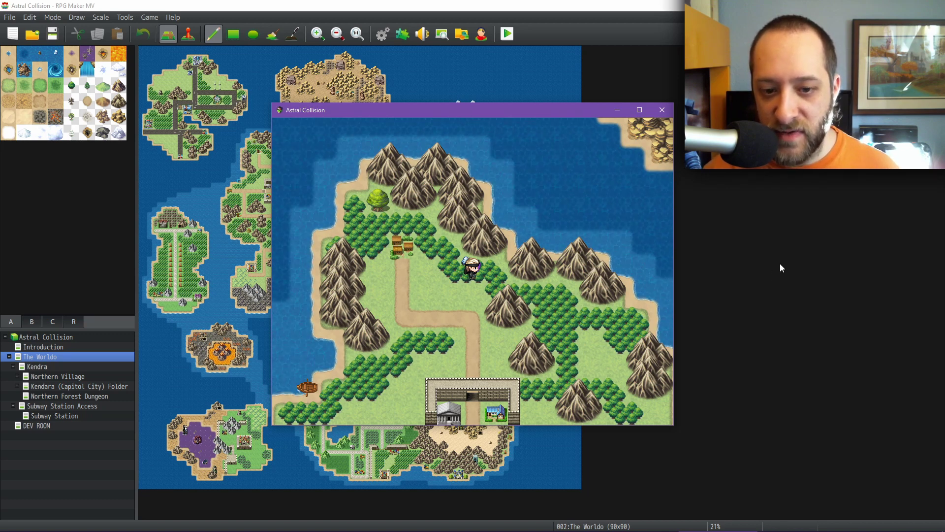
Walk the party across the world map into the Village of Calinden and enter the Trading Post.
key(Left)
key(Left)
key(Left)
key(Up)
key(Up)
key(Up)
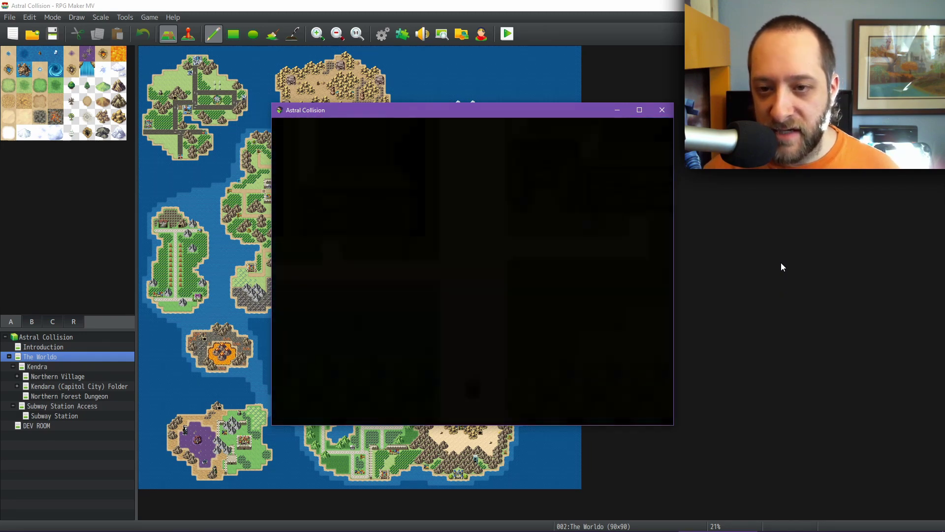
key(Up)
key(Right)
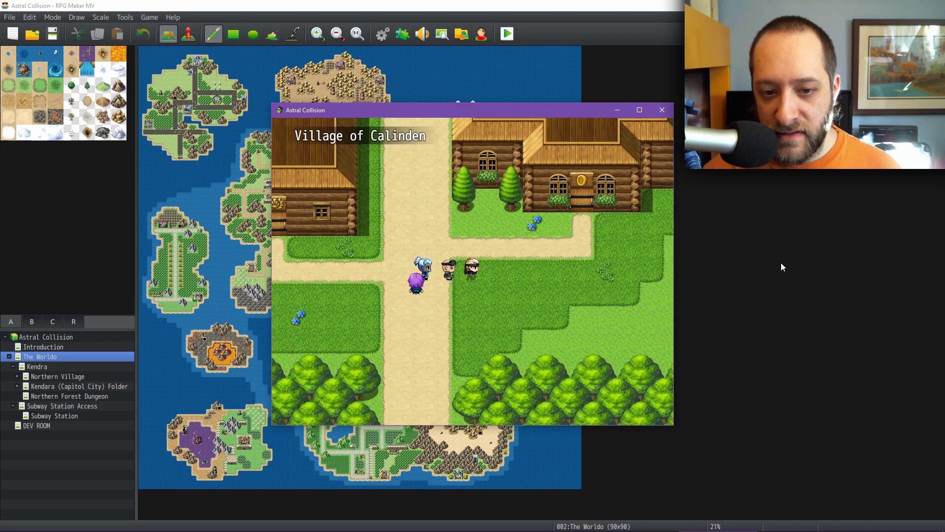
key(Up)
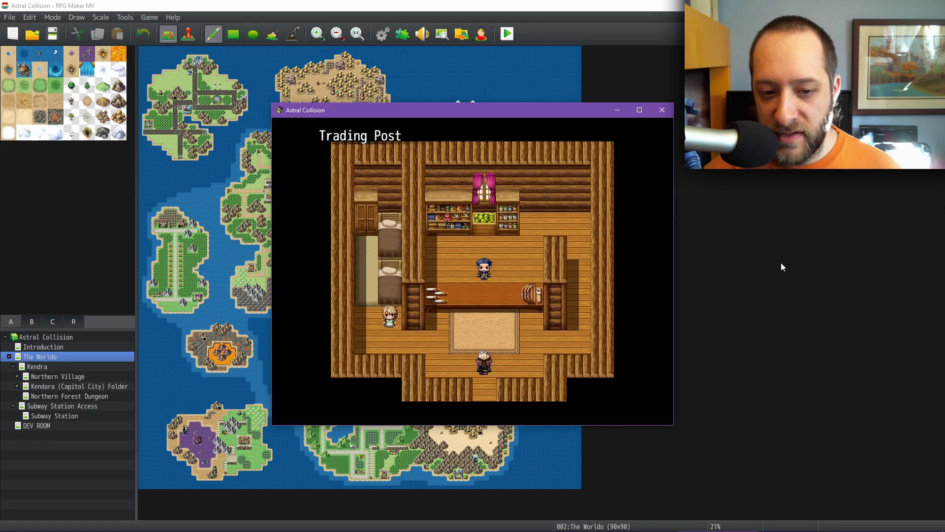
Talk to the innkeeper beside the beds and decline to rest for $20.
key(Up)
key(Left)
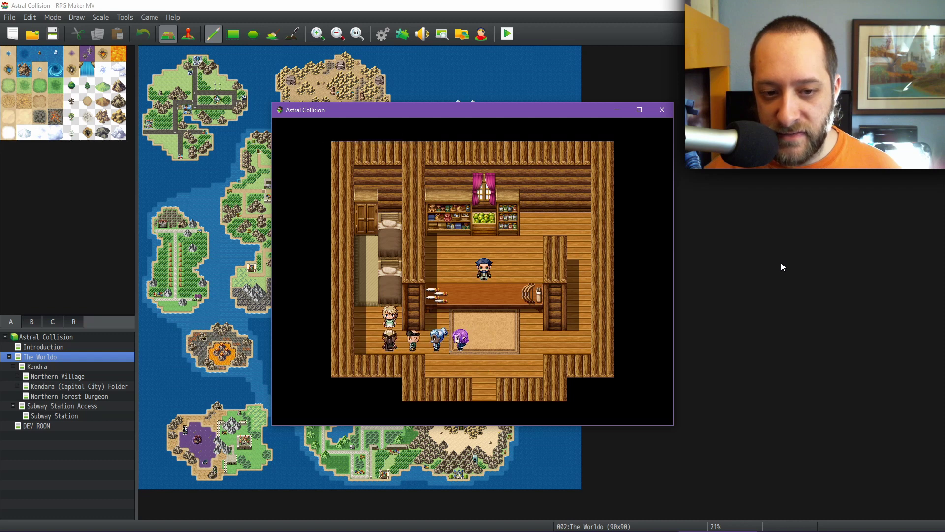
key(Return)
key(Return)
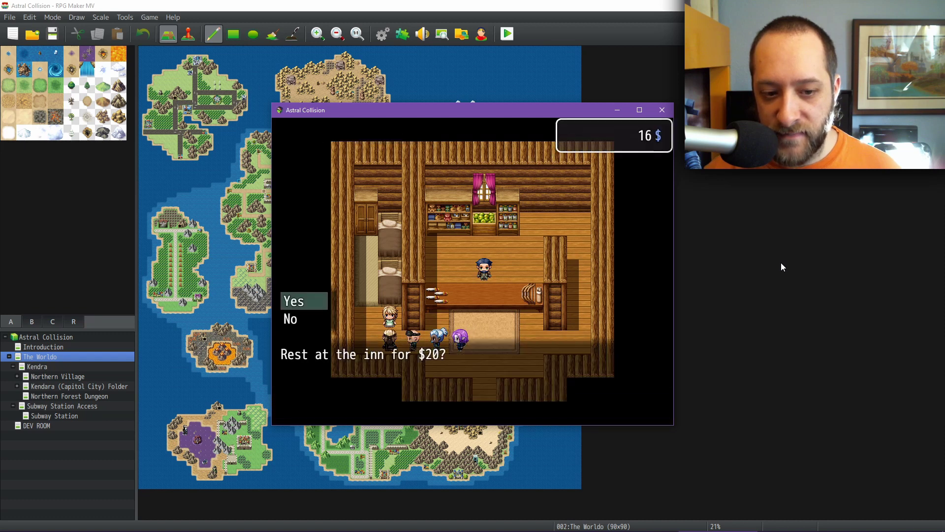
key(Down)
key(Return)
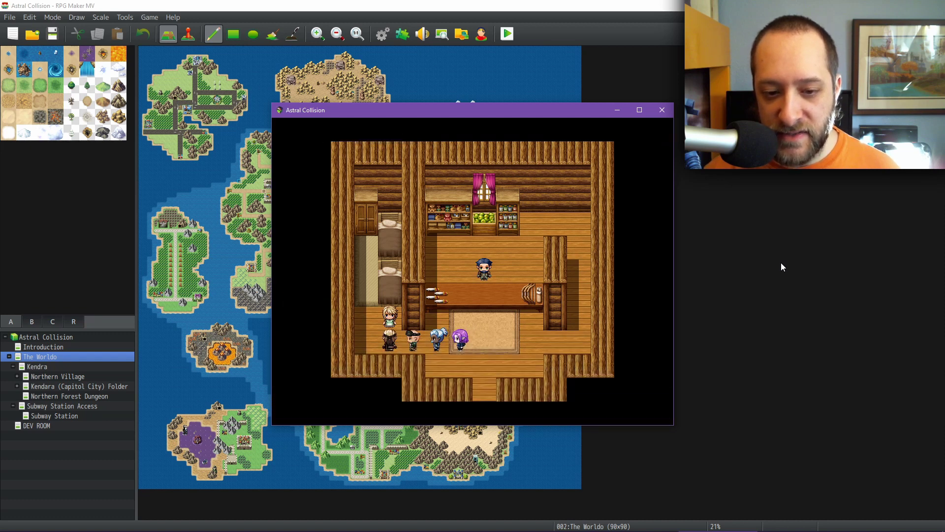
Leave the Trading Post and walk the party back to the village's main road.
key(Right)
key(Down)
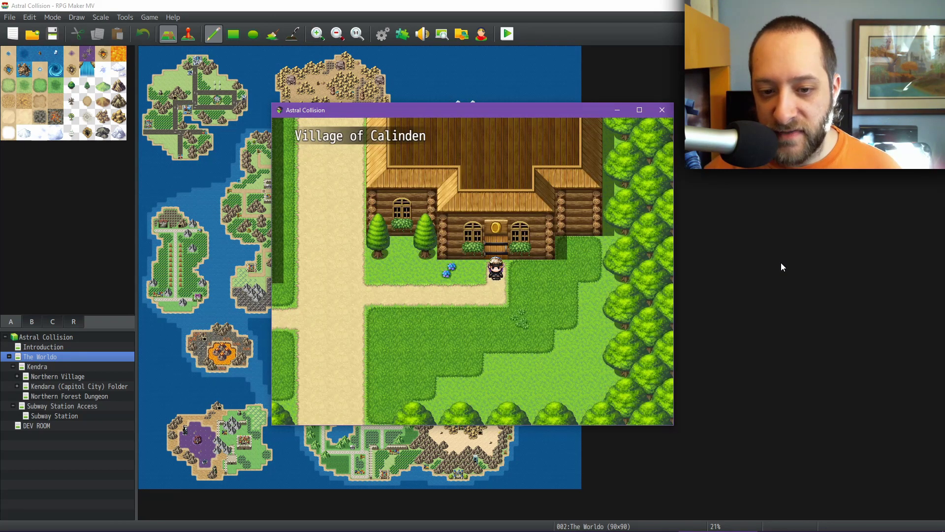
key(Left)
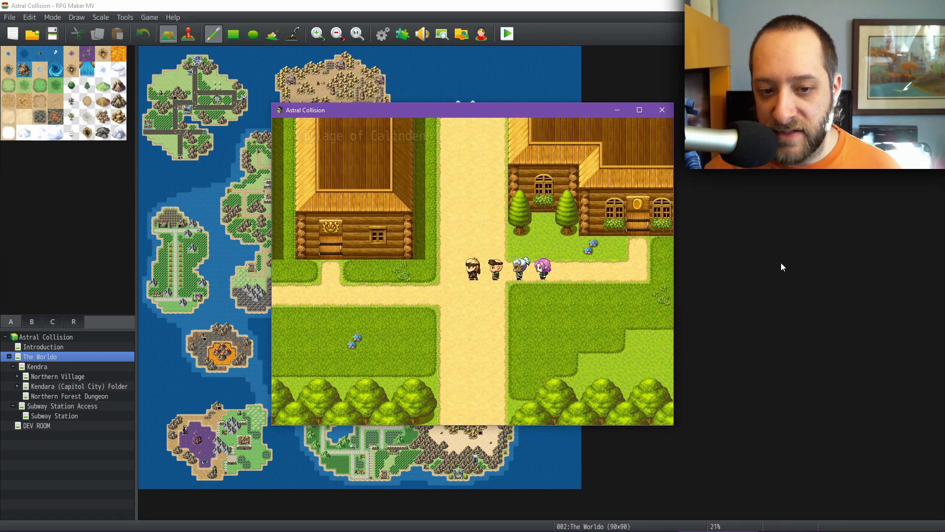
Walk the party through the village into the Guildhouse and up to its lit fireplace.
key(Down)
key(Left)
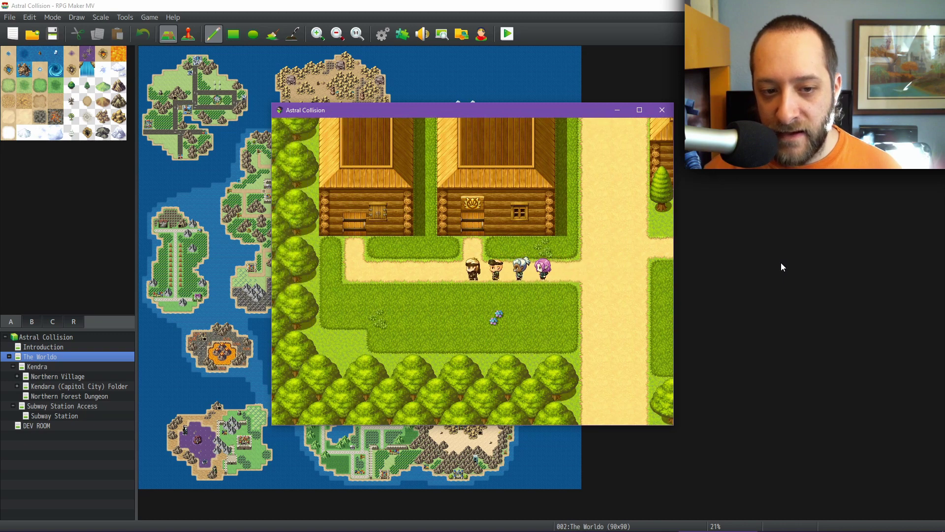
key(Up)
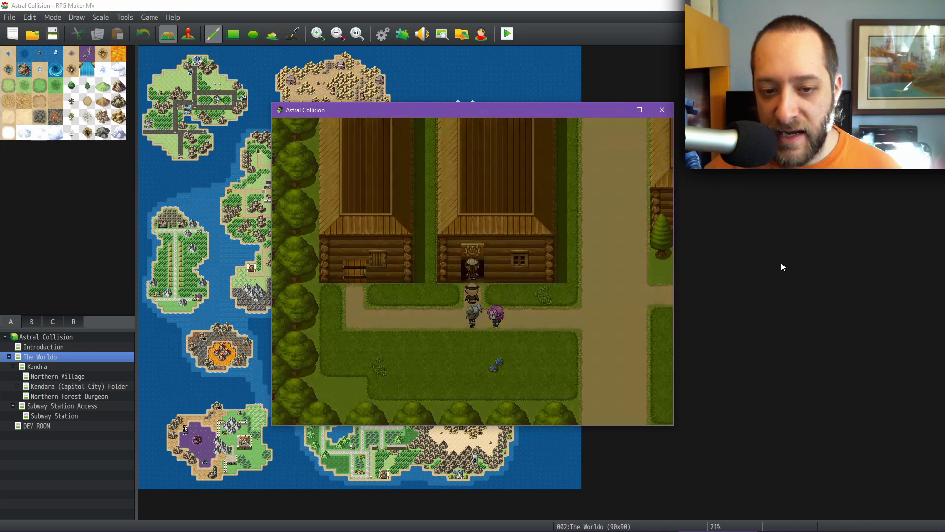
key(Right)
key(Up)
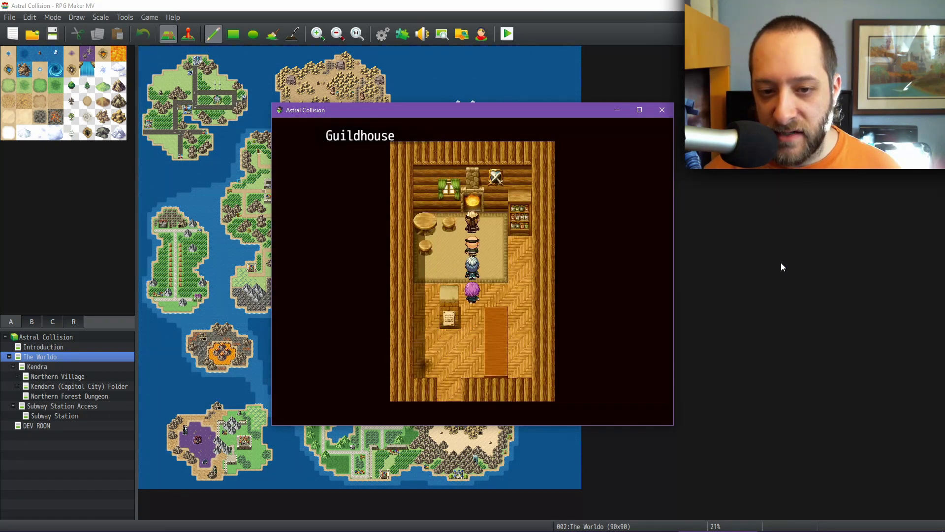
Interact with the Guildhouse fireplace and browse its rest choices, stopping on "Rest until day...".
key(Return)
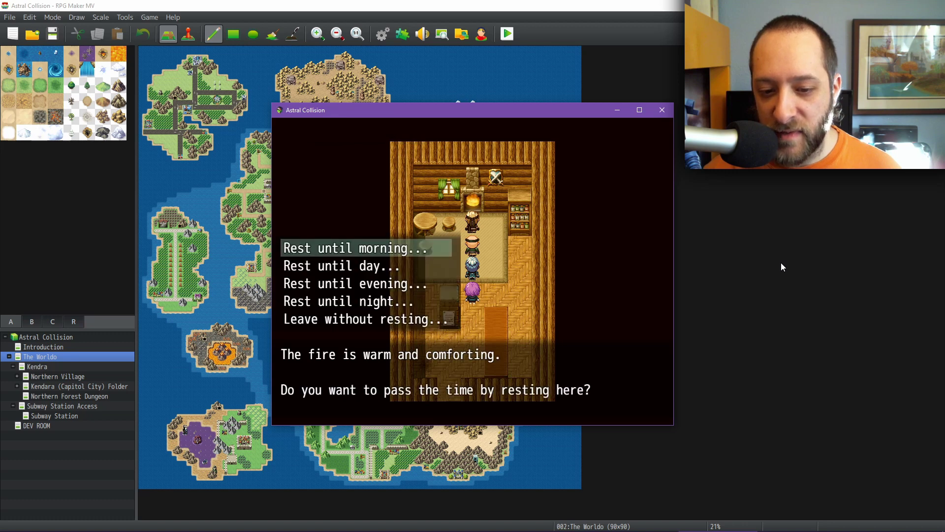
key(Down)
key(Down)
key(Down)
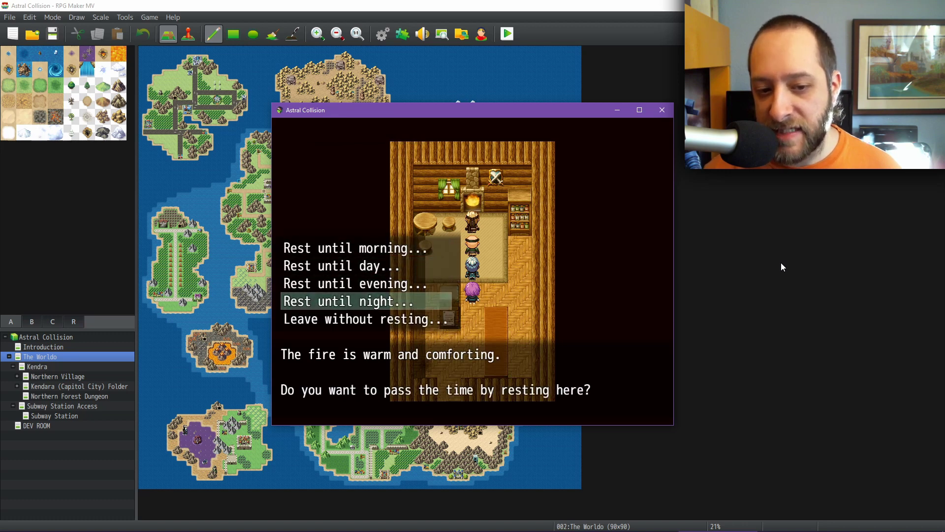
key(Up)
key(Up)
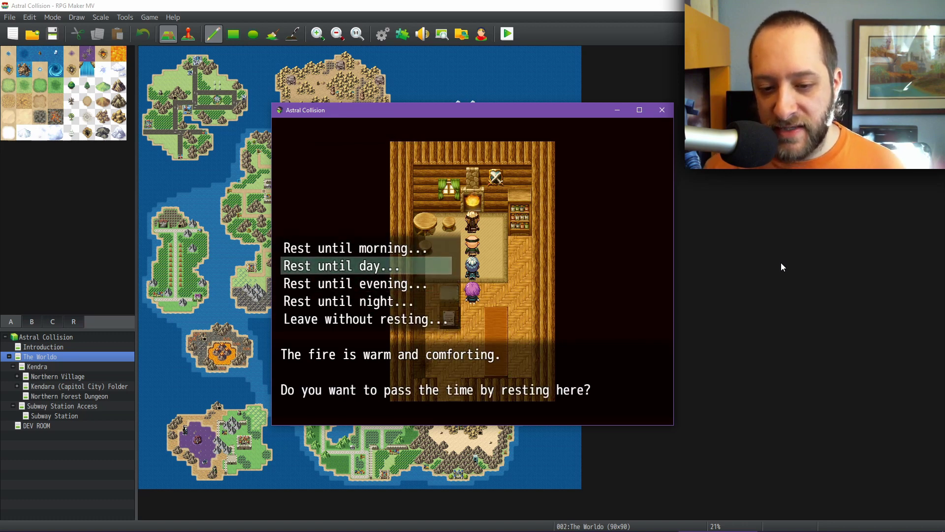
Switch to Notepad++, bring up Sientr_DayCyclesAndWeather.js and highlight the AdvanceDayCycle(0) line in the onMapLoaded function.
mouse_move(615, 529)
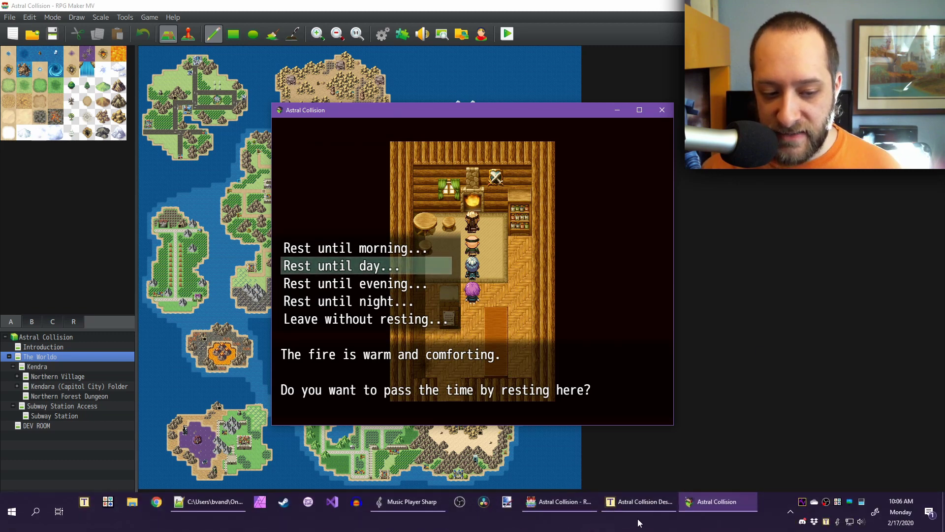
click(208, 503)
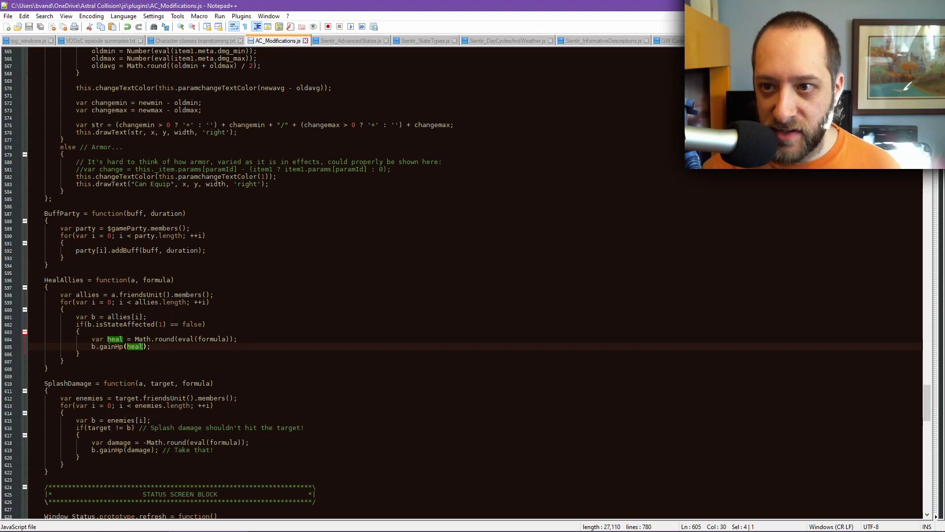
click(504, 41)
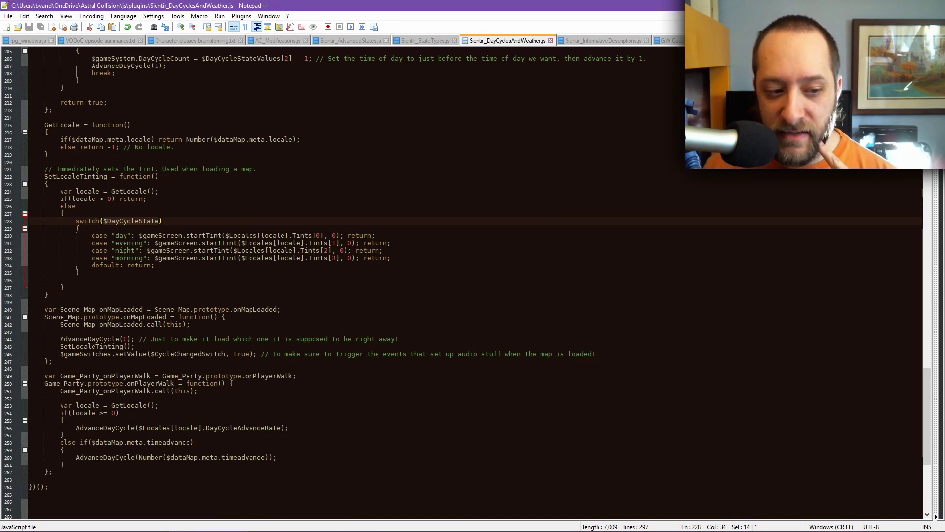
click(60, 338)
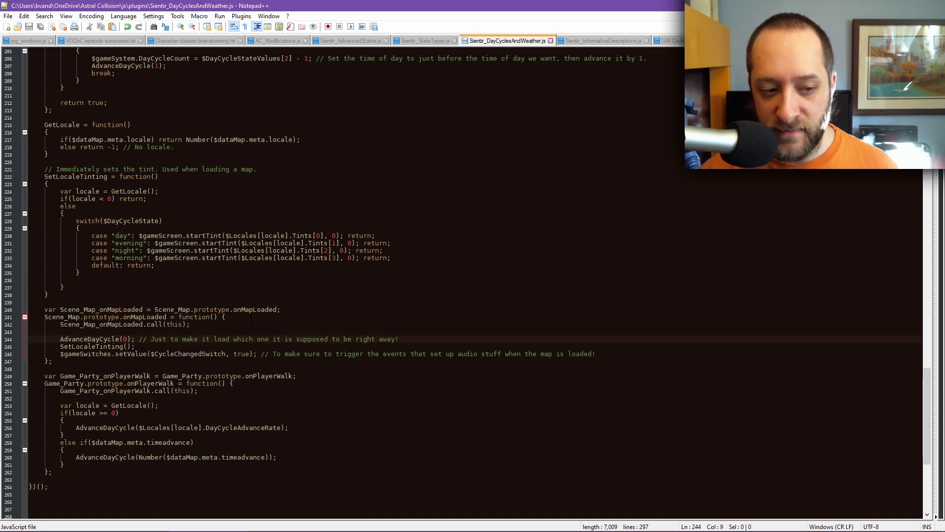
key(shift+End)
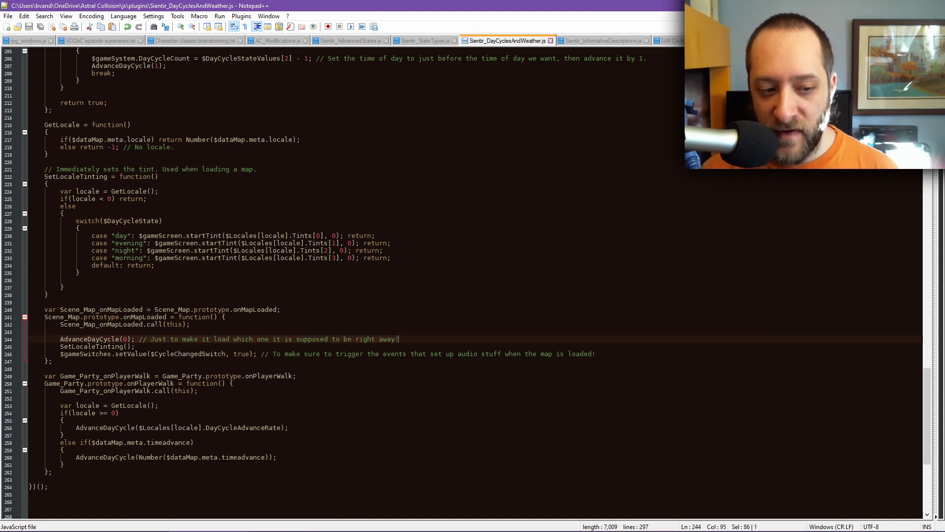
Highlight the SetLocaleTinting() call, the $CycleChangedSwitch statement and again the AdvanceDayCycle(0) line in onMapLoaded.
key(Down)
key(shift+Left)
key(shift+Left)
key(shift+Left)
key(shift+Left)
key(shift+Left)
key(shift+Left)
key(shift+Left)
key(shift+Left)
key(shift+Left)
key(shift+Left)
key(shift+Left)
key(shift+Left)
key(shift+Left)
key(shift+Left)
key(shift+Left)
key(shift+Left)
key(shift+Left)
key(shift+Left)
key(shift+Left)
key(shift+Left)
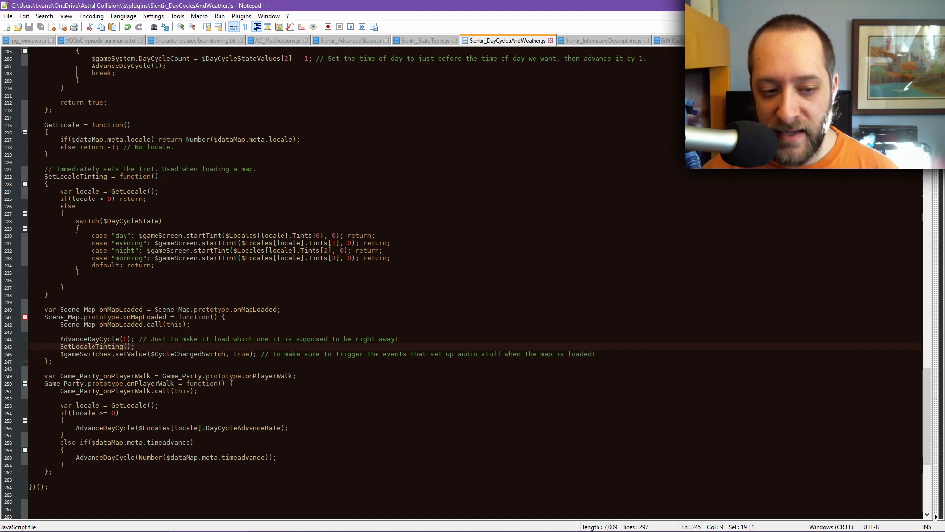
drag(257, 354, 60, 353)
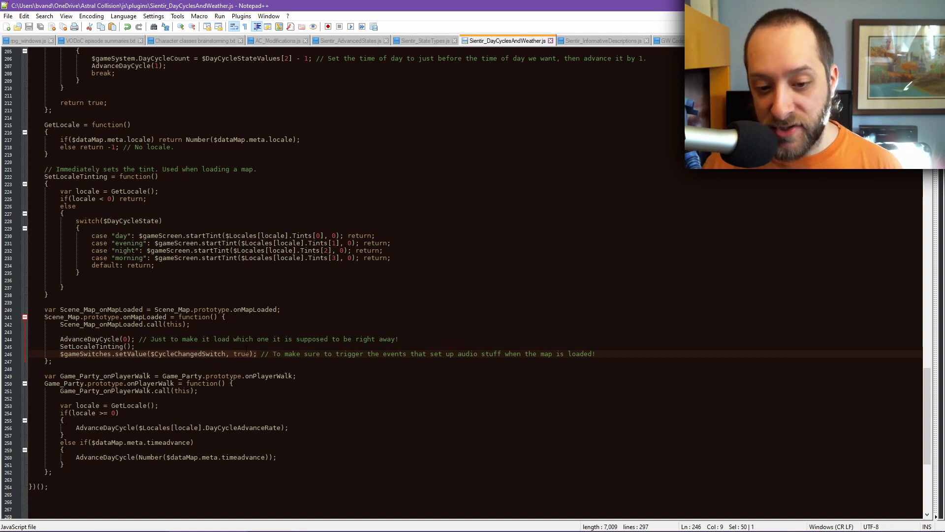
drag(419, 339, 60, 339)
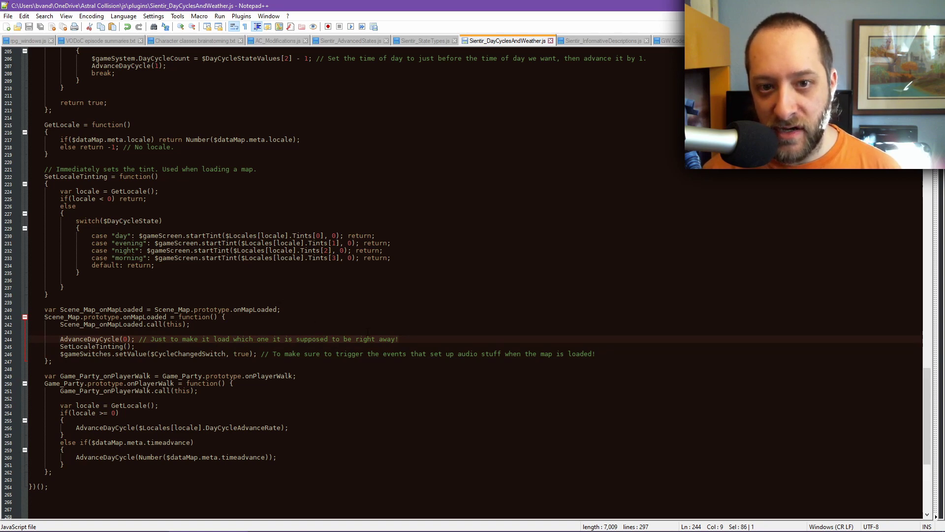
Find the AdvanceDayCycle function and highlight gameSystem and DayCycleCount in its null check.
scroll(368, 332, up, 9)
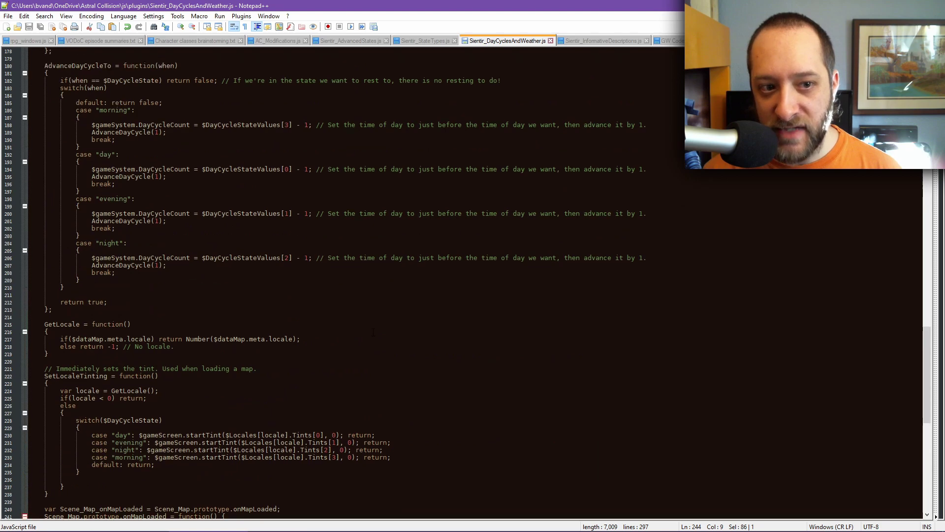
scroll(372, 332, down, 6)
scroll(372, 332, up, 12)
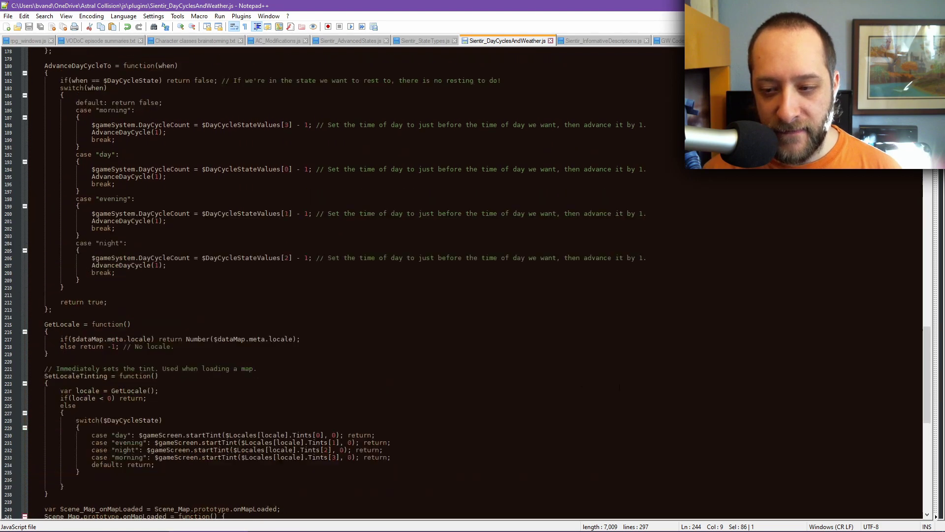
scroll(917, 273, up, 20)
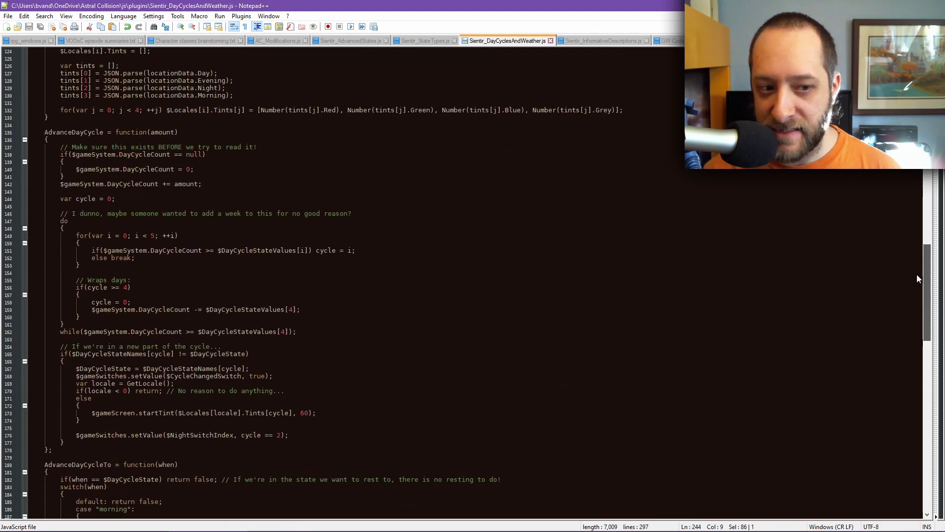
scroll(901, 232, up, 6)
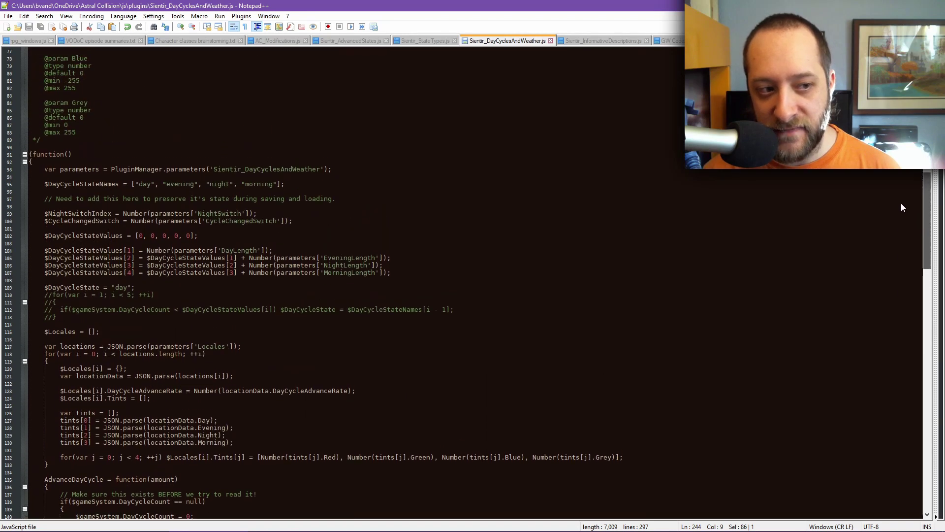
scroll(901, 203, down, 6)
scroll(902, 235, down, 6)
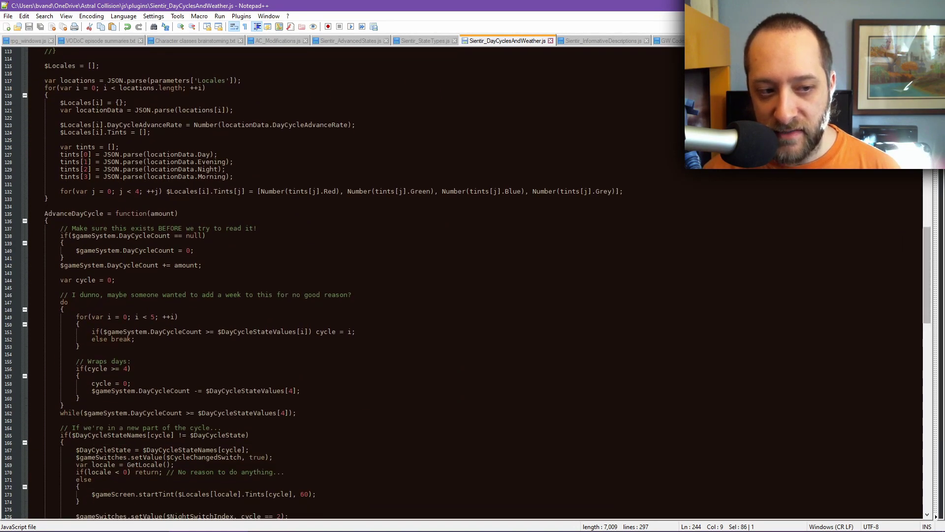
double_click(96, 235)
double_click(143, 235)
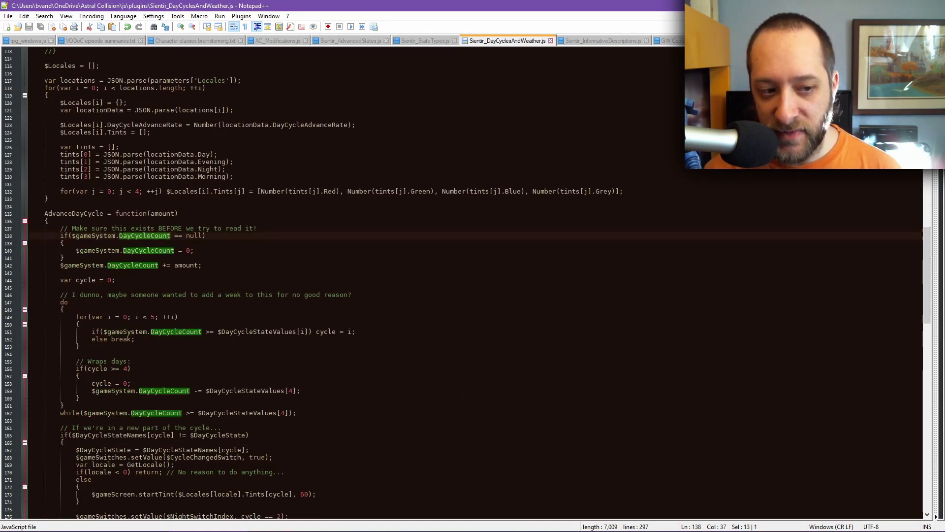
double_click(96, 235)
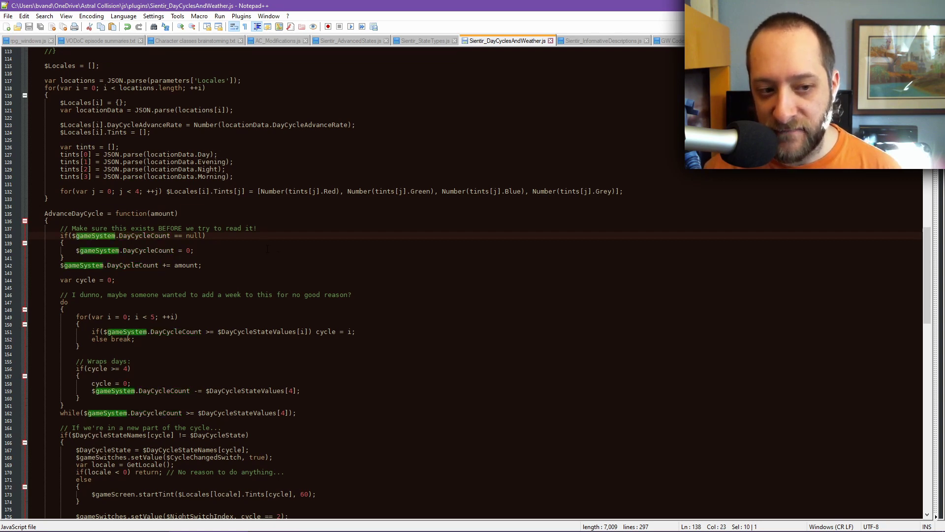
double_click(143, 236)
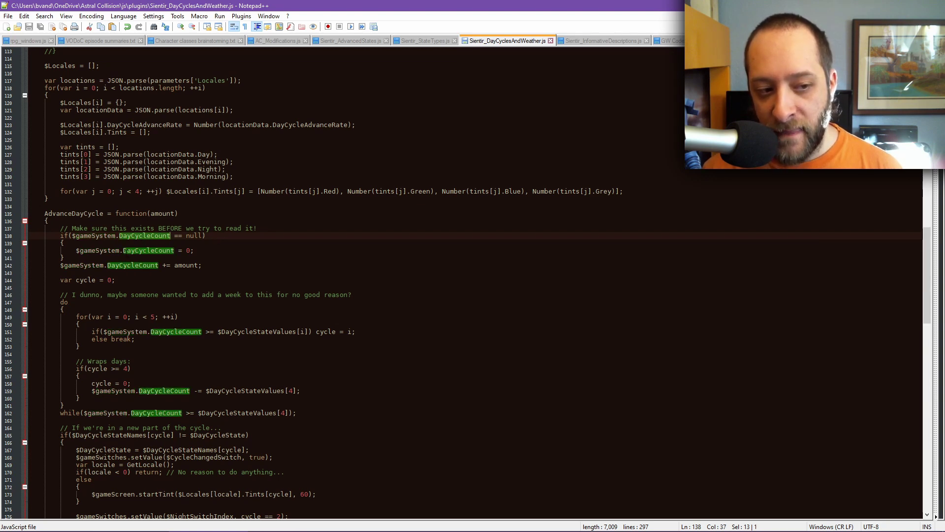
Review the plugin's setup code, highlighting the $DayCycleStateNames array, the $DayCycleState = "day" line and the commented-out for loop.
scroll(198, 251, up, 13)
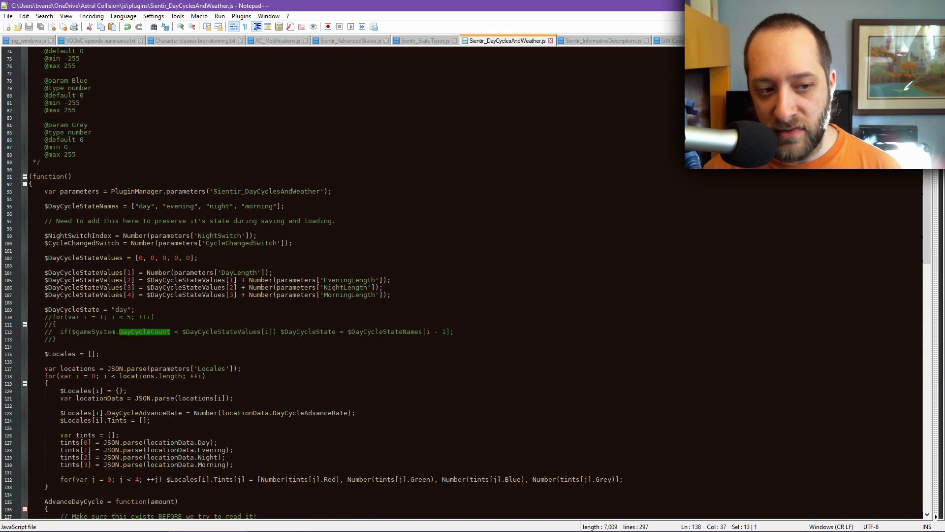
drag(316, 208, 44, 206)
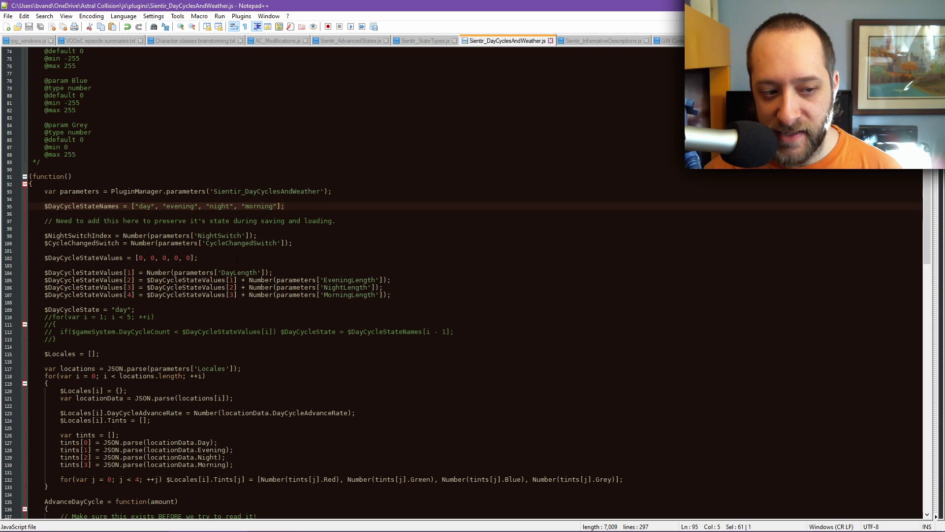
drag(150, 309, 48, 309)
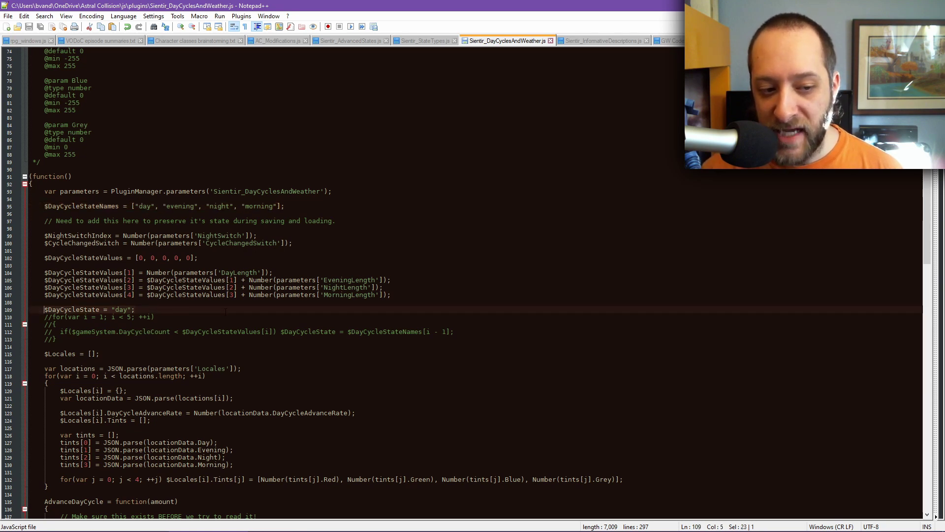
scroll(226, 312, down, 2)
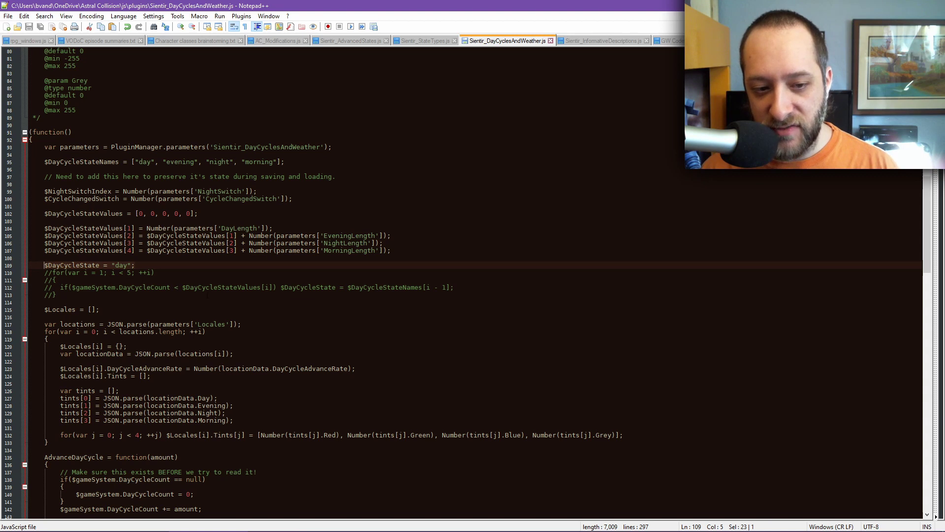
drag(58, 295, 44, 272)
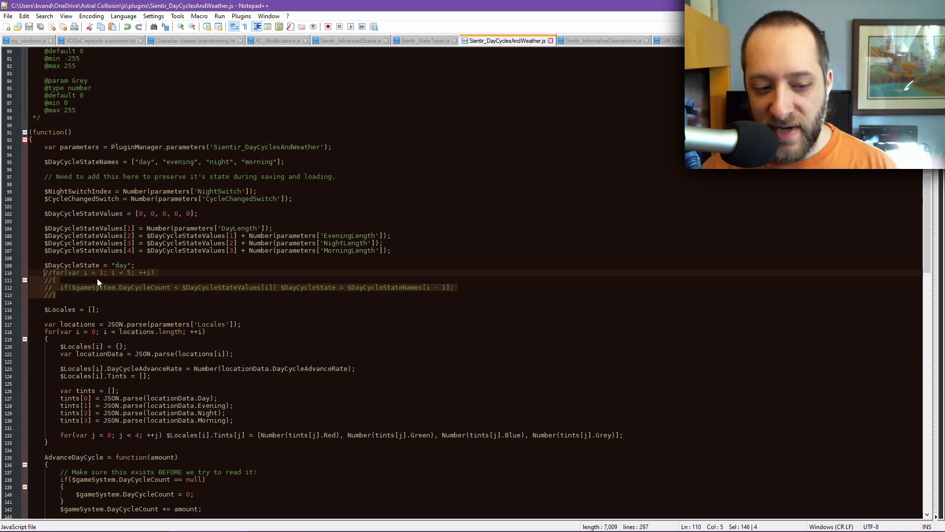
scroll(97, 279, down, 3)
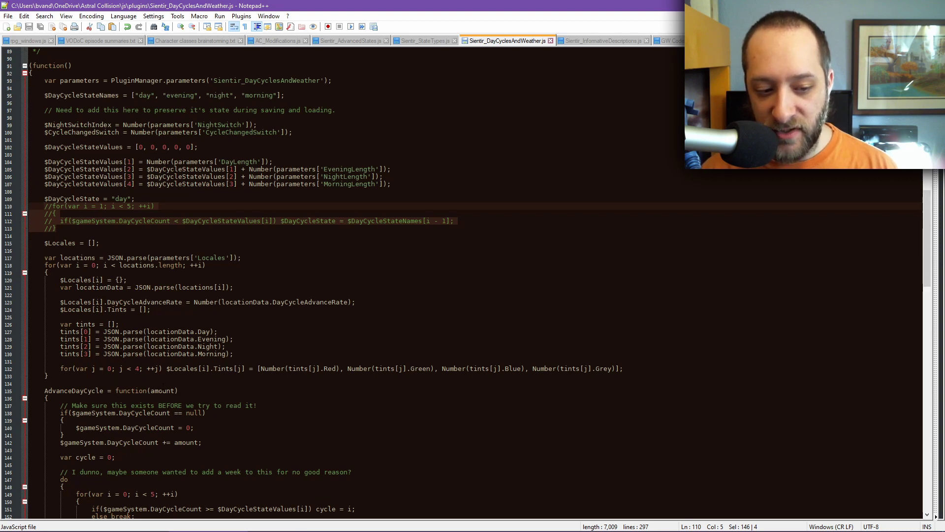
Highlight the amount parameter of AdvanceDayCycle and read through how the function body advances the cycle.
click(162, 391)
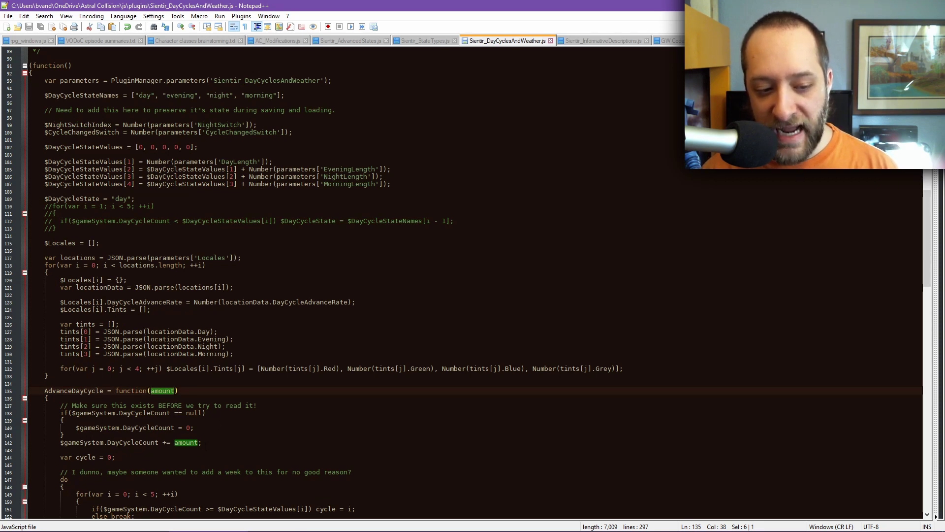
scroll(467, 283, down, 6)
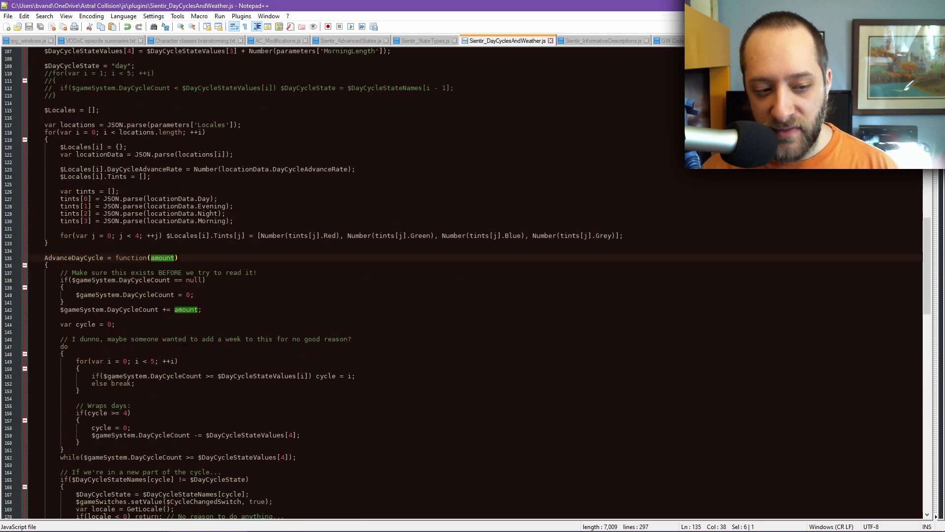
scroll(468, 283, down, 5)
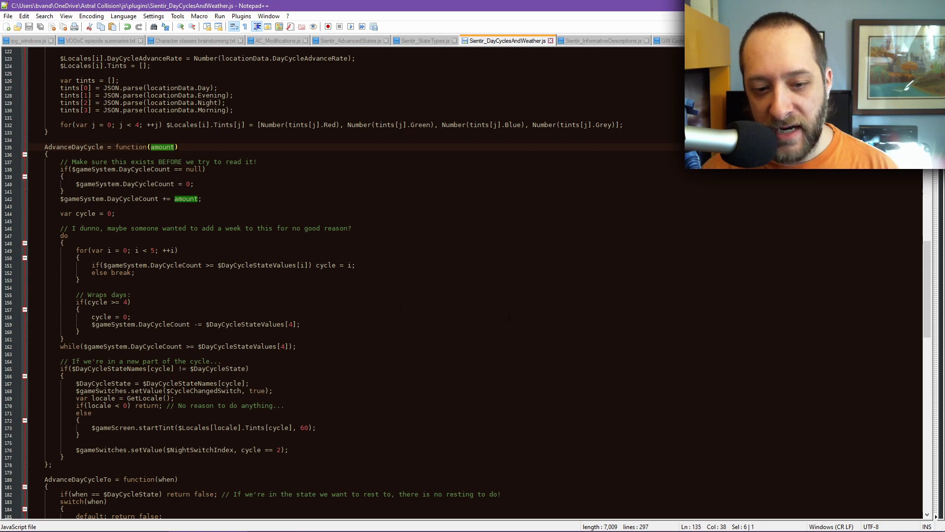
Highlight the AdvanceDayCycle(0) call in onMapLoaded and the AdvanceDayCycleTo function name for comparison.
scroll(509, 319, down, 20)
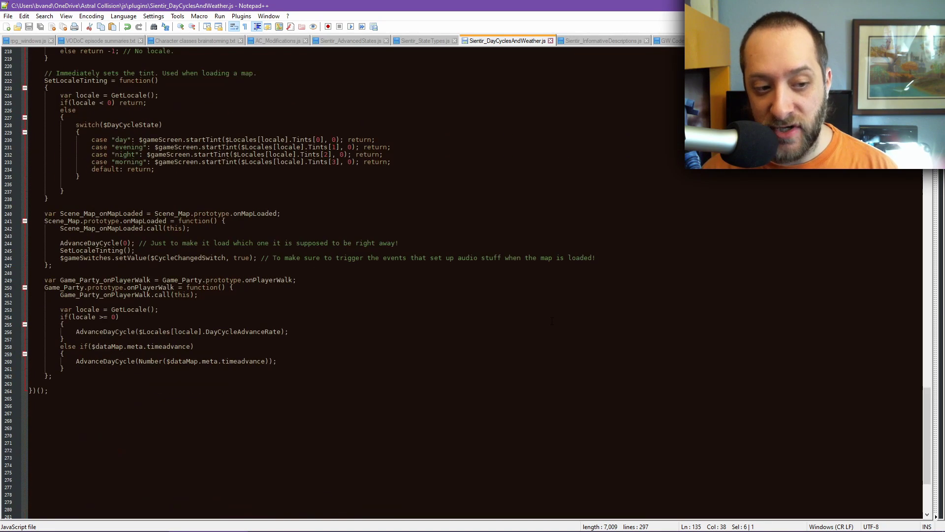
drag(60, 243, 134, 243)
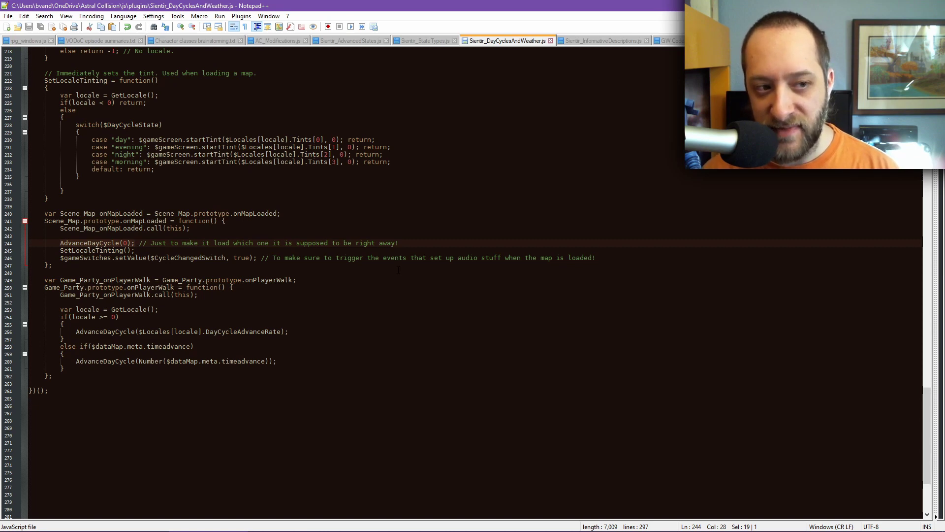
scroll(399, 277, up, 15)
scroll(399, 270, up, 1)
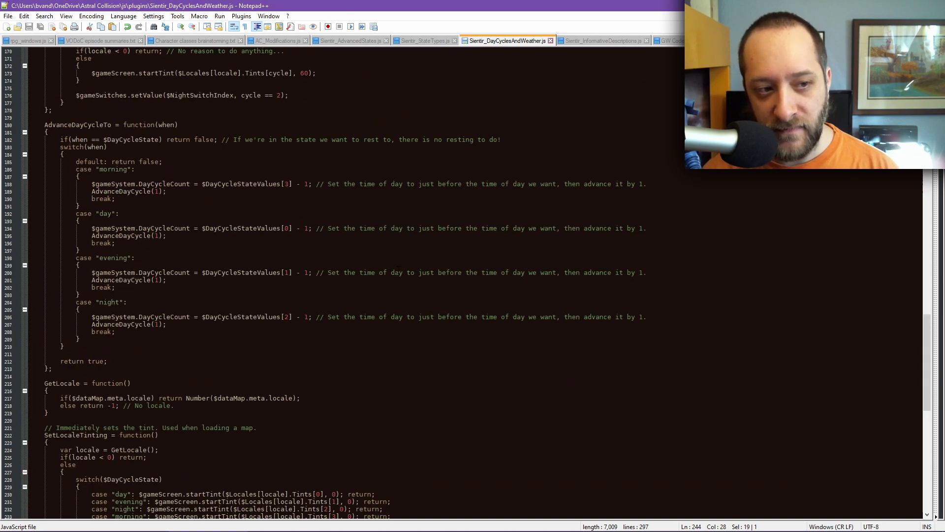
double_click(78, 125)
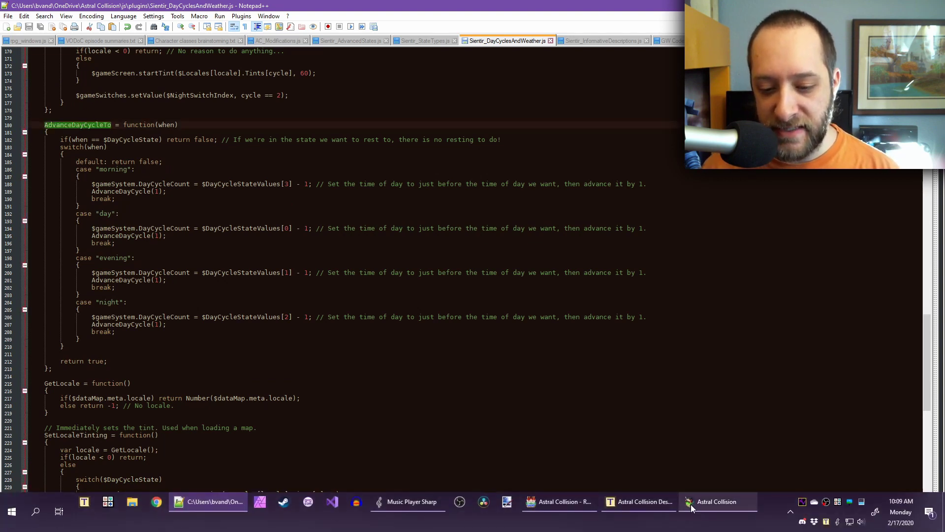
Switch to the running Astral Collision game and highlight the "Rest until evening..." choice.
click(686, 503)
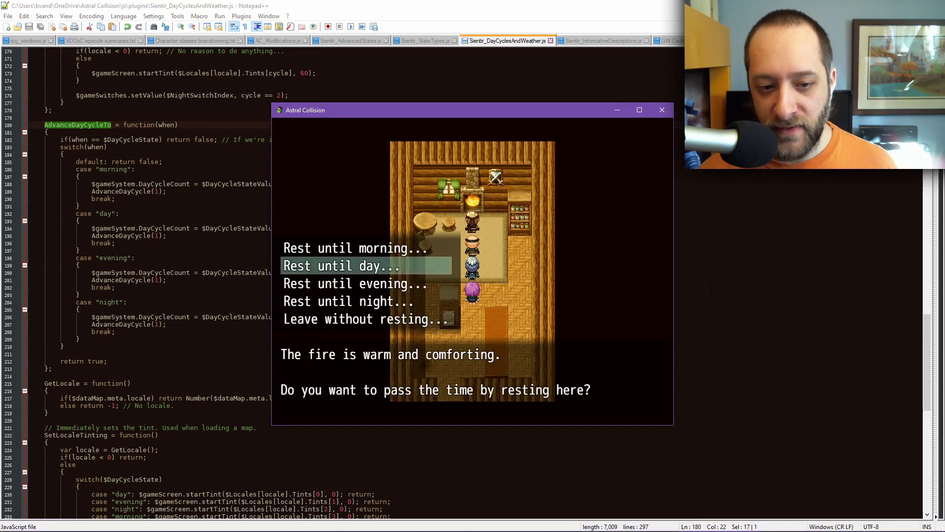
key(Down)
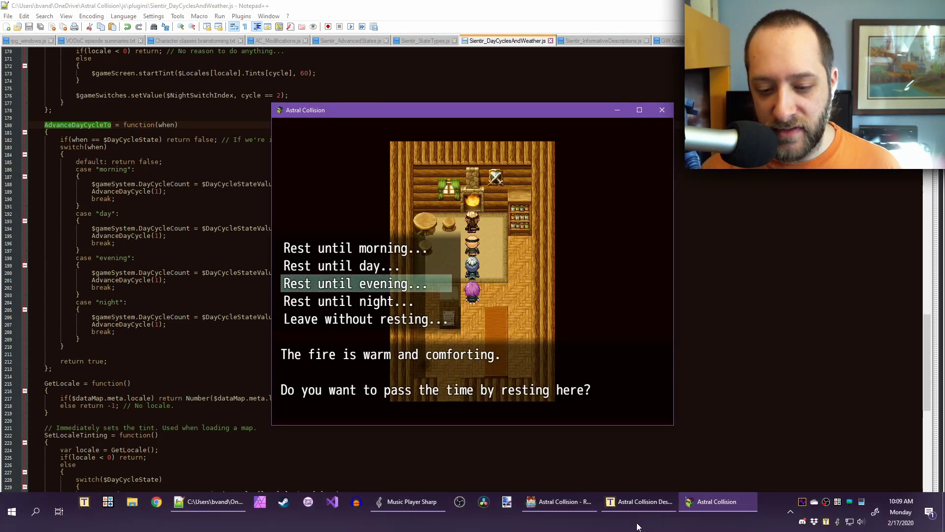
In RPG Maker MV's database, examine the Rest by the Fire common event and compare it with the Inn common event.
click(579, 509)
click(383, 34)
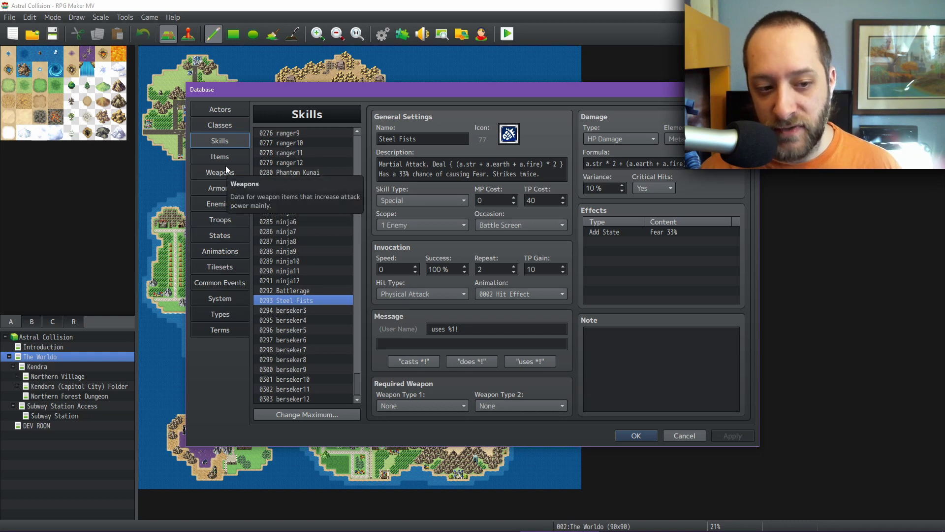
click(226, 284)
click(325, 202)
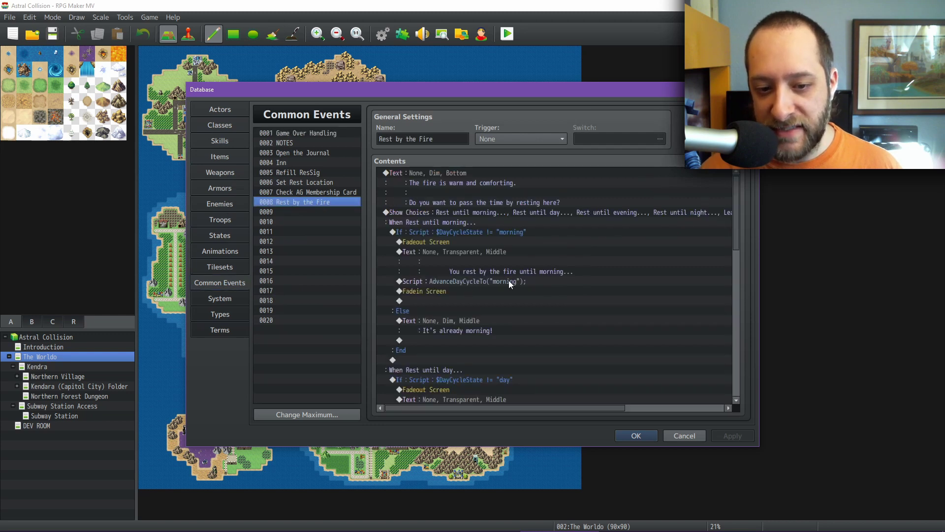
scroll(527, 300, down, 1)
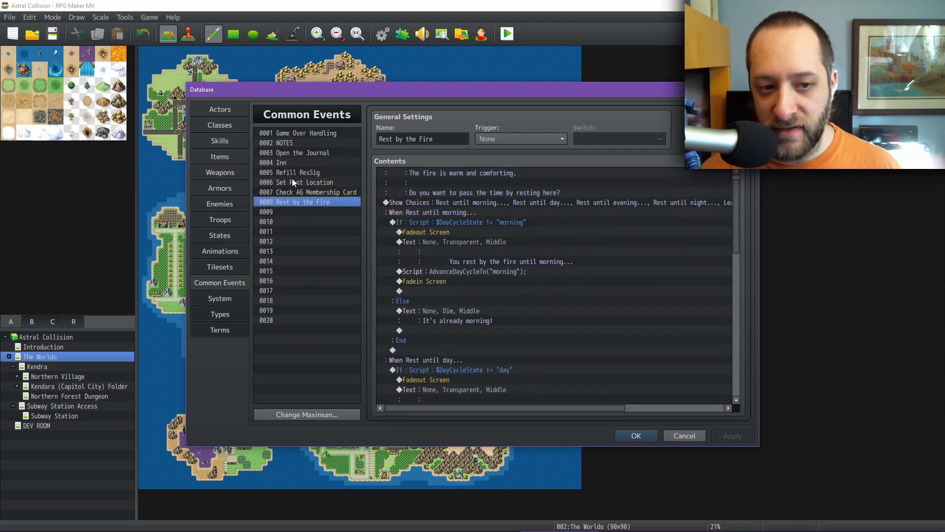
click(293, 162)
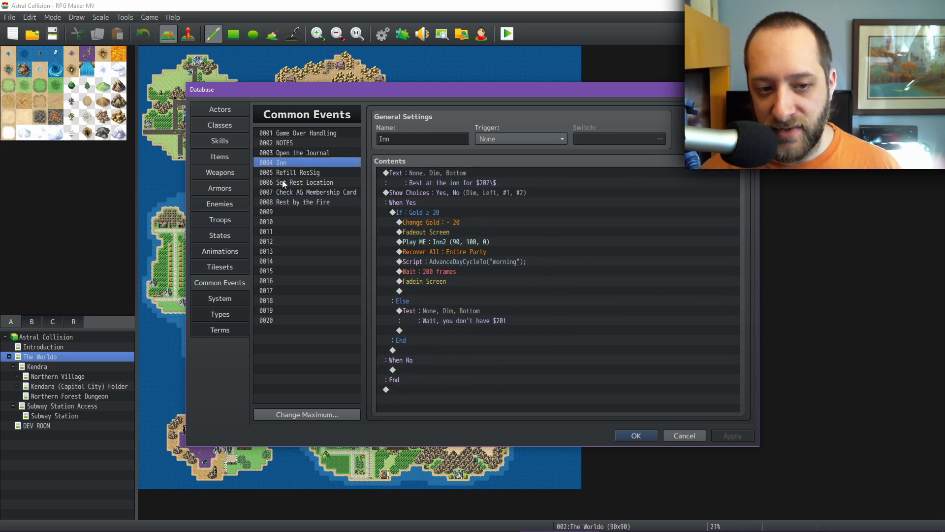
Switch to the plugin code in Notepad++ and highlight the DayCycleCount assignment in the "morning" case of AdvanceDayCycleTo.
click(729, 508)
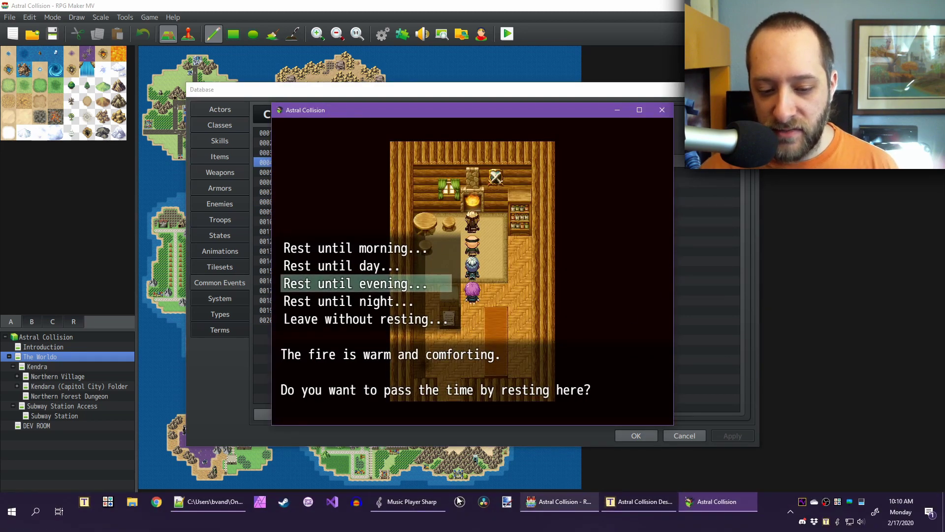
click(202, 501)
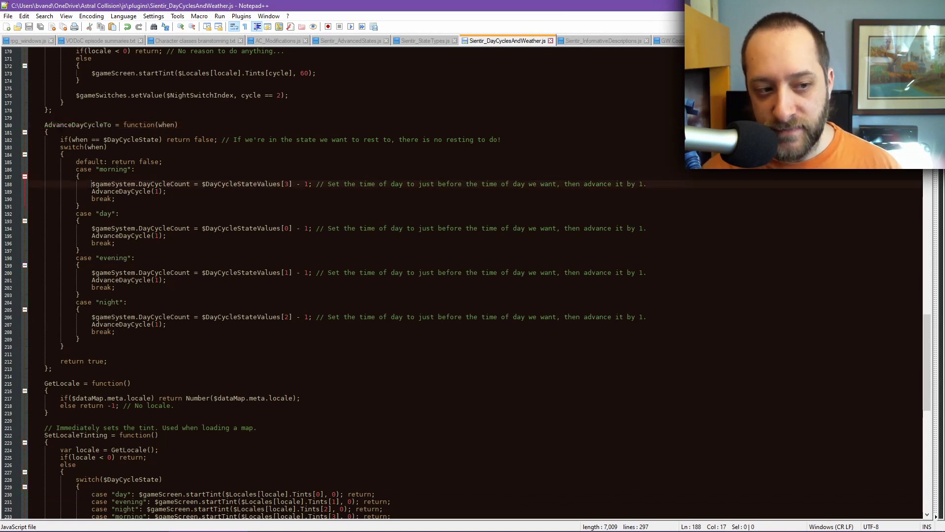
click(91, 183)
shift+click(308, 184)
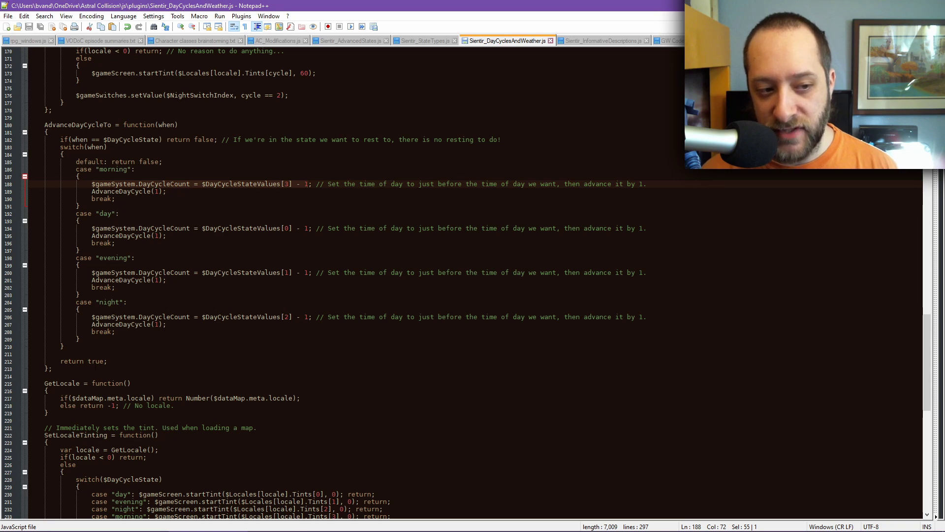
Return to RPG Maker MV and review the morning and day branches of the Rest by the Fire common event.
mouse_move(654, 524)
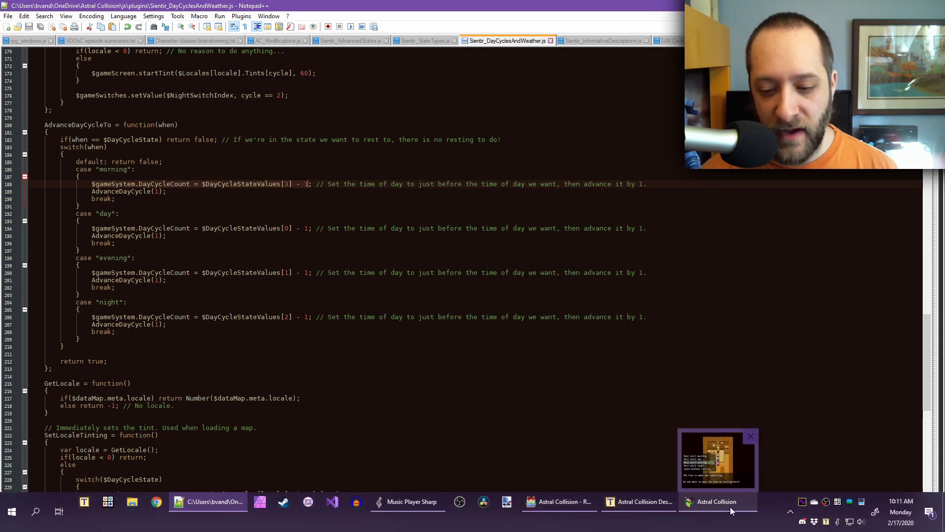
click(732, 510)
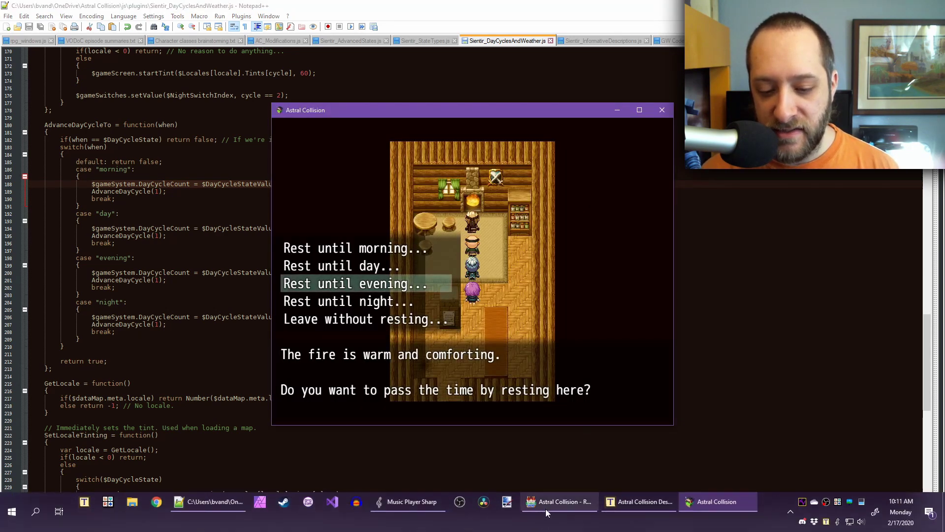
mouse_move(635, 500)
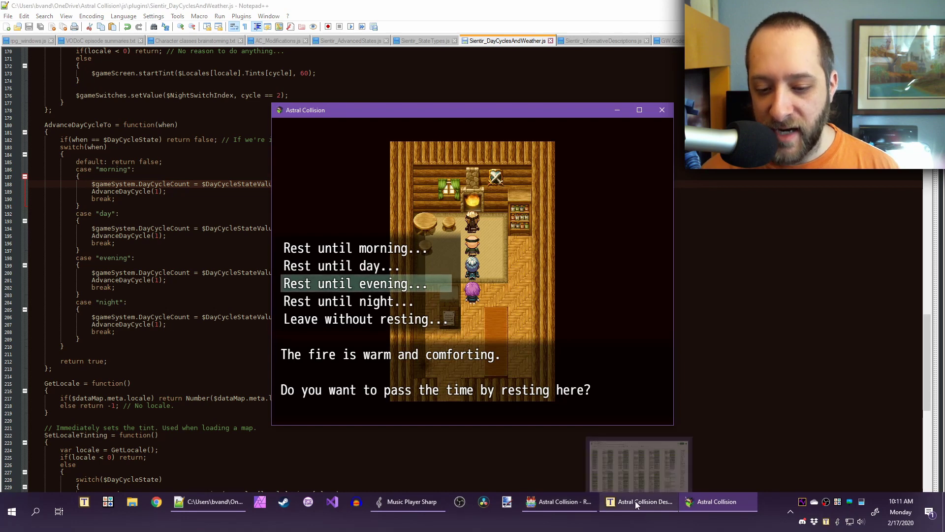
click(553, 503)
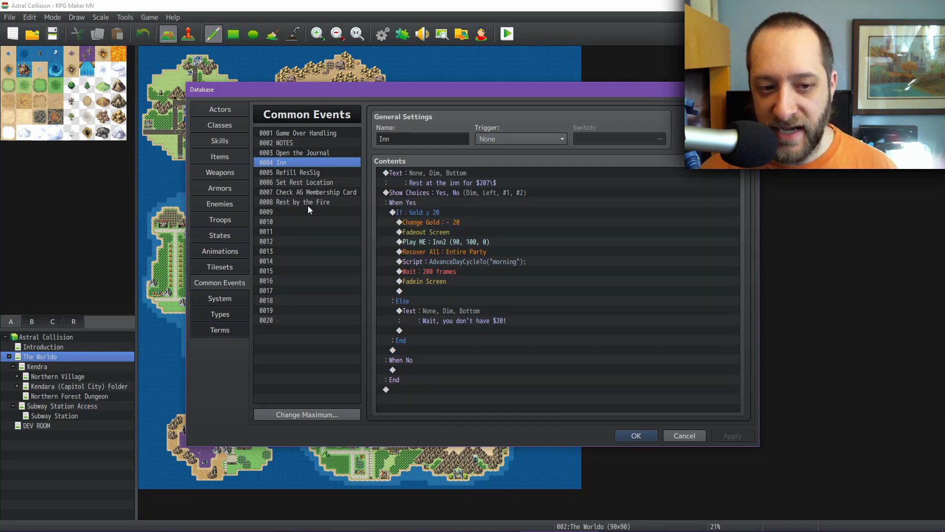
click(325, 202)
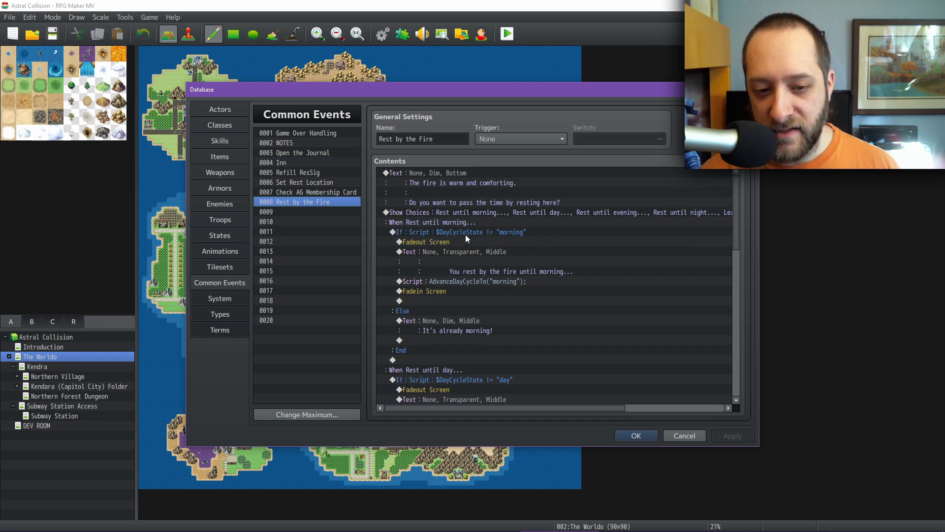
scroll(465, 235, down, 1)
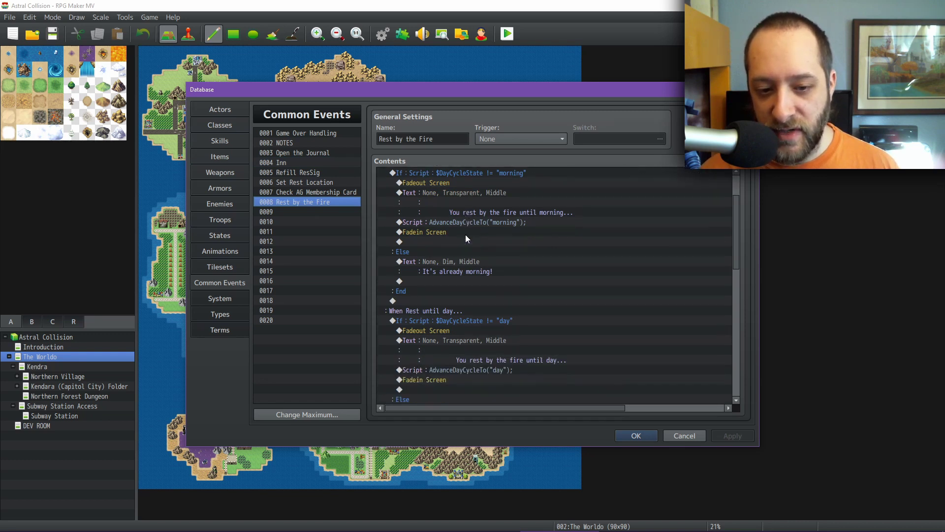
scroll(465, 235, down, 1)
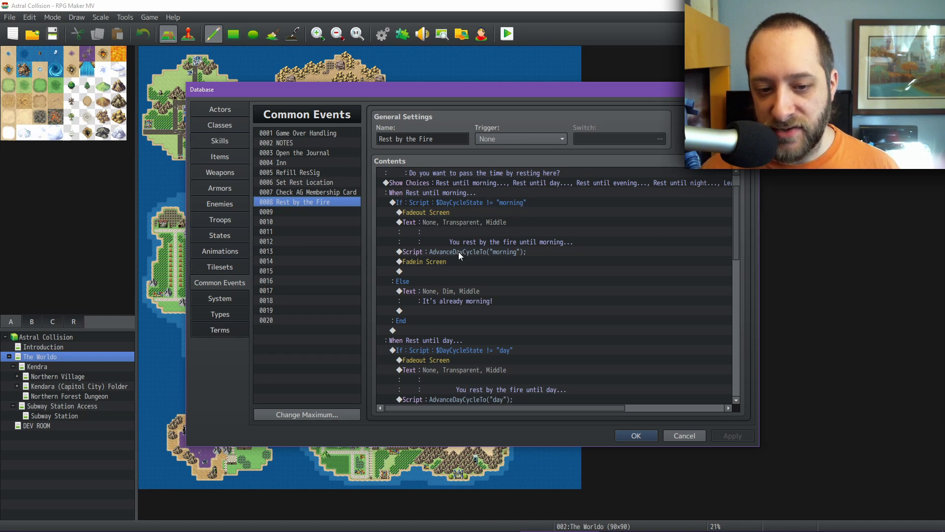
Switch to the running game and try to rest by the fire until evening.
click(714, 510)
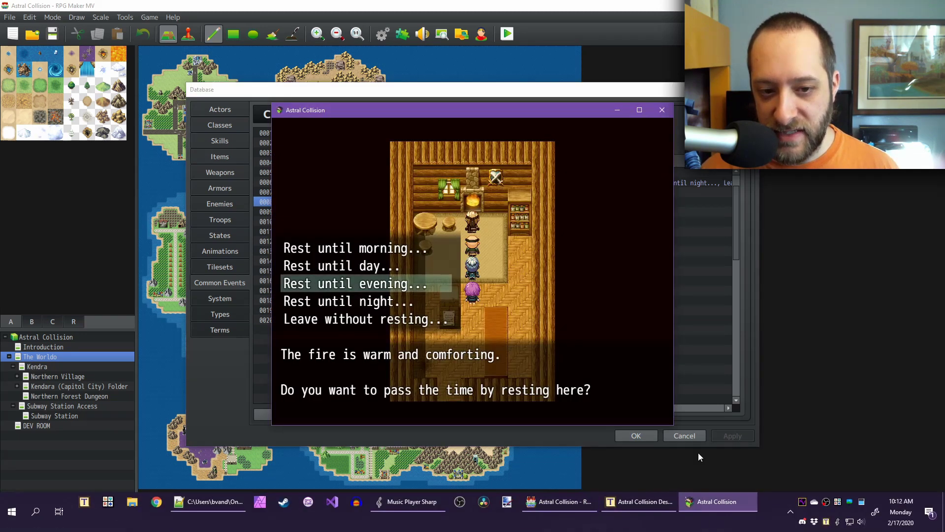
key(Return)
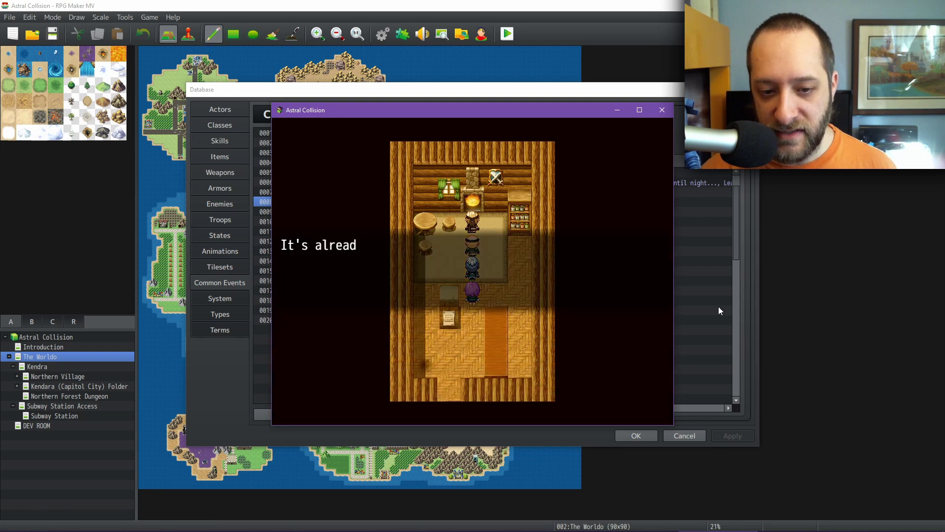
key(Return)
Interact with the fire again and rest until morning.
key(Return)
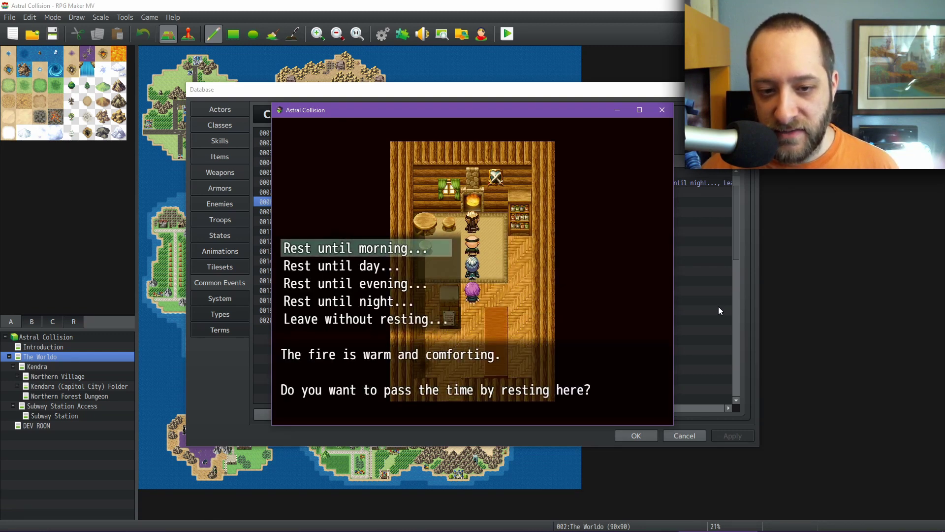
key(Return)
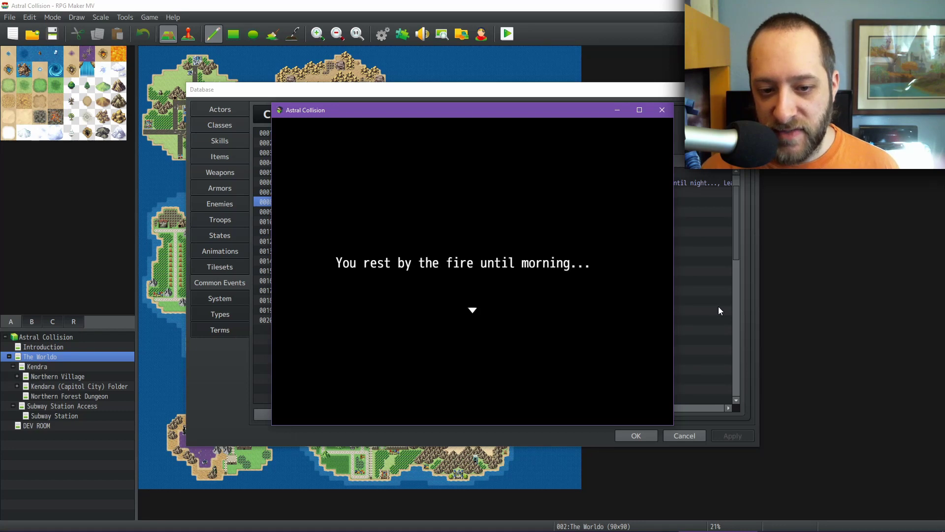
key(Return)
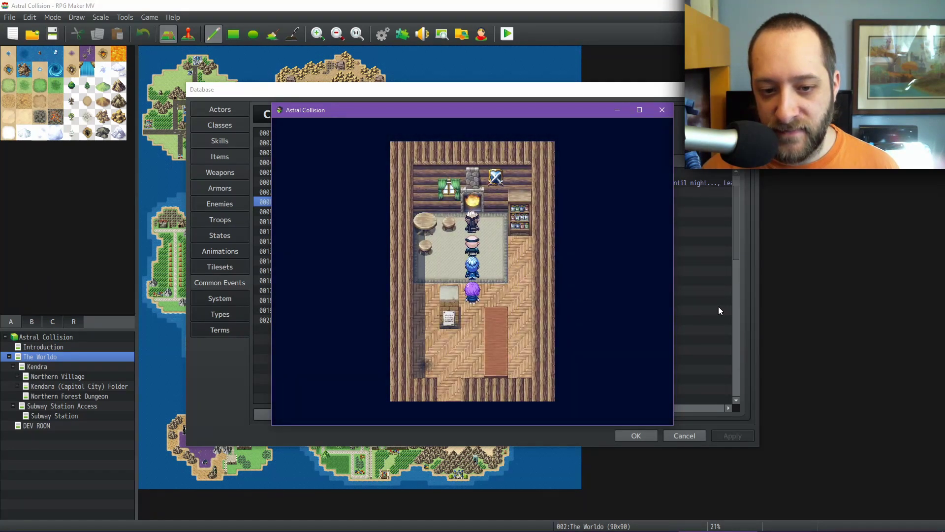
Leave the house and walk the party out to the main road of the Village of Calinden.
key(Left)
key(Down)
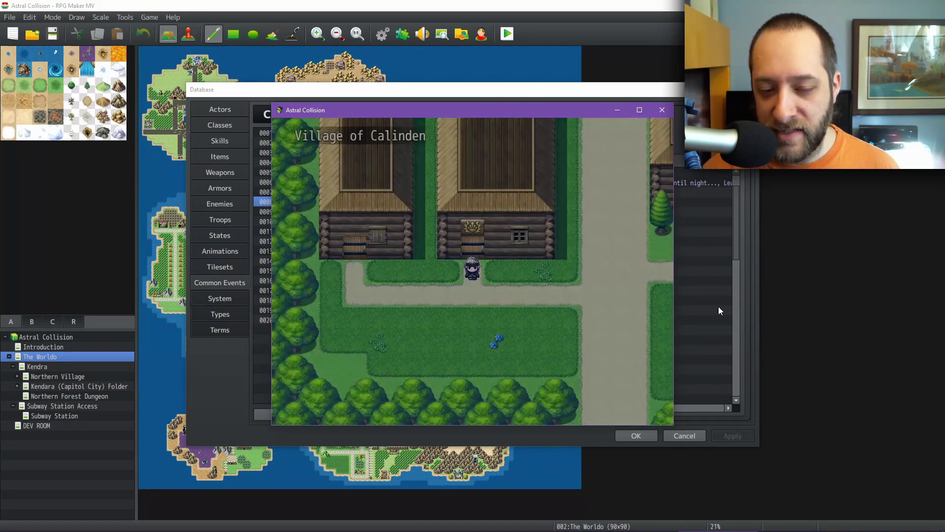
key(Down)
key(Right)
key(Up)
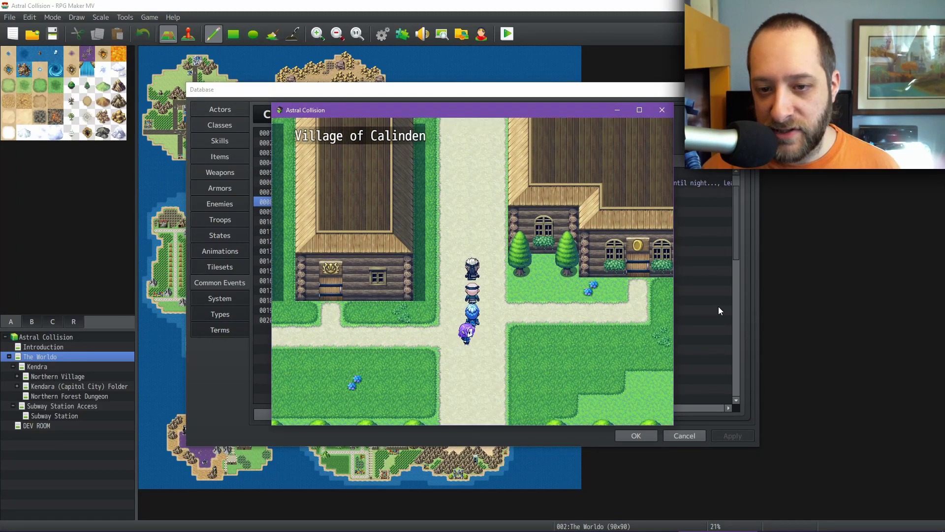
Walk north along the road to the stone monument by the pond and interact with it.
key(Up)
key(Return)
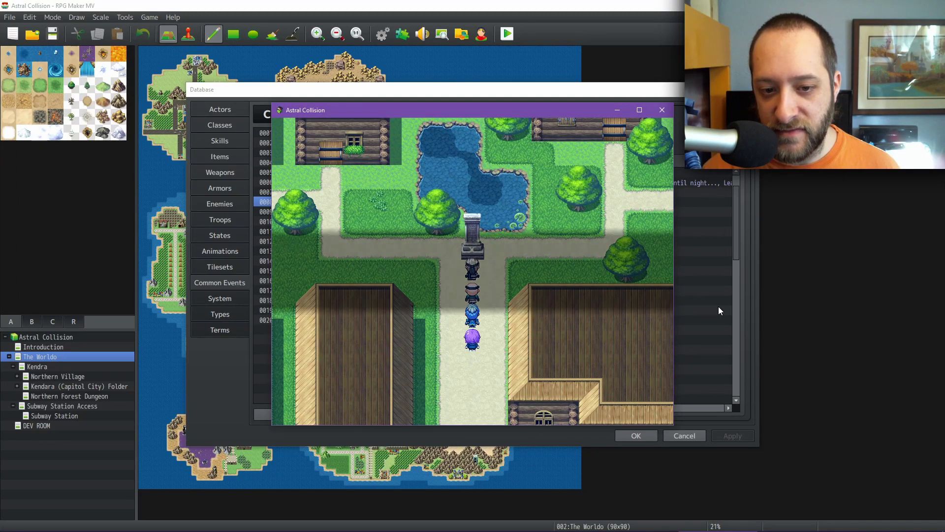
key(Return)
Lead the party west from the monument to the front of the log house nearest the pond.
key(Left)
key(Left)
key(Up)
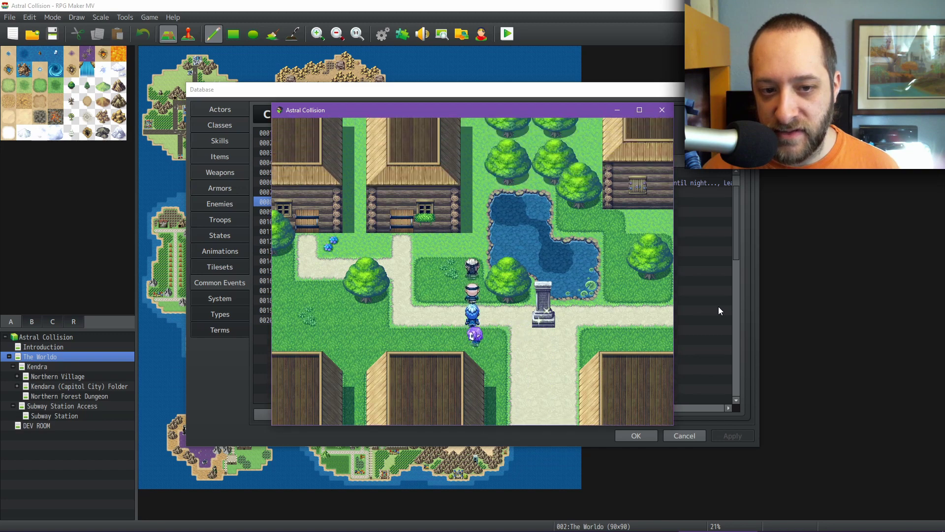
key(Left)
key(Up)
key(Down)
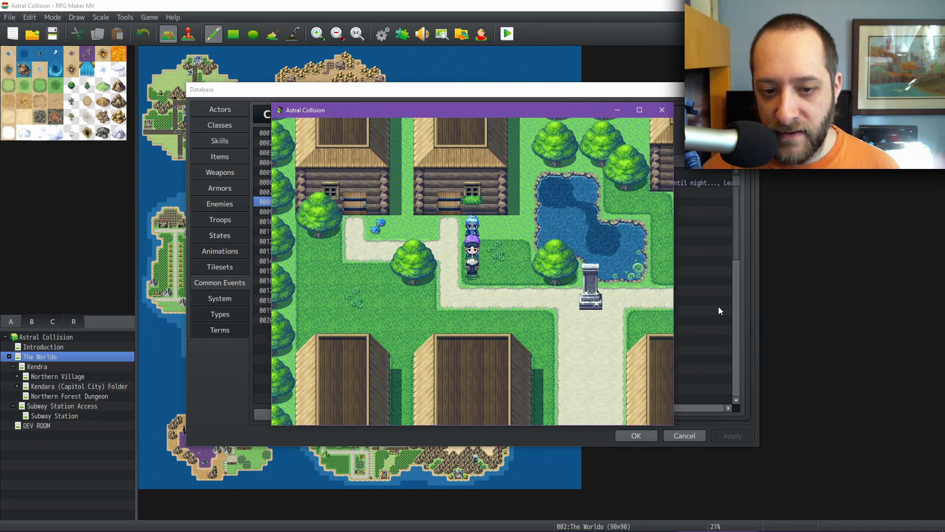
key(Up)
key(Return)
Enter the westernmost log house and talk to the blue-haired woman about crafting.
key(Left)
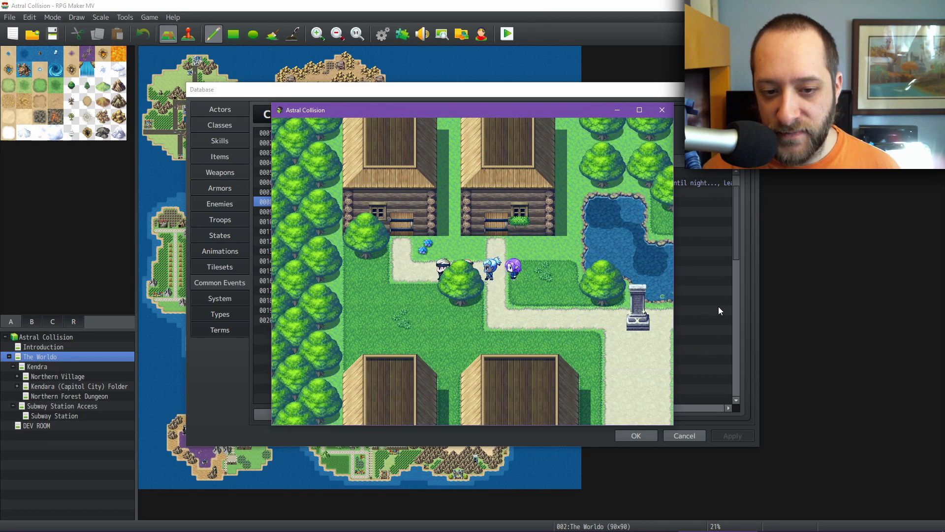
key(Up)
key(Up)
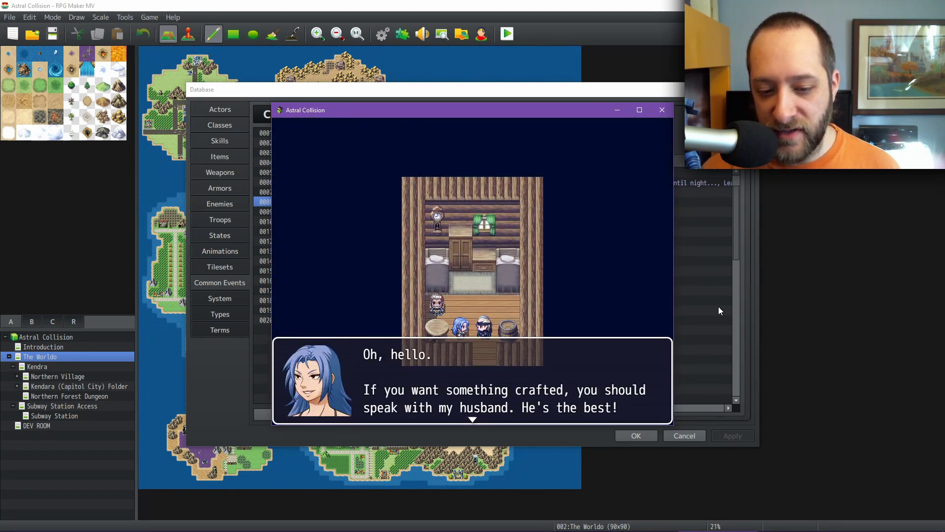
key(Return)
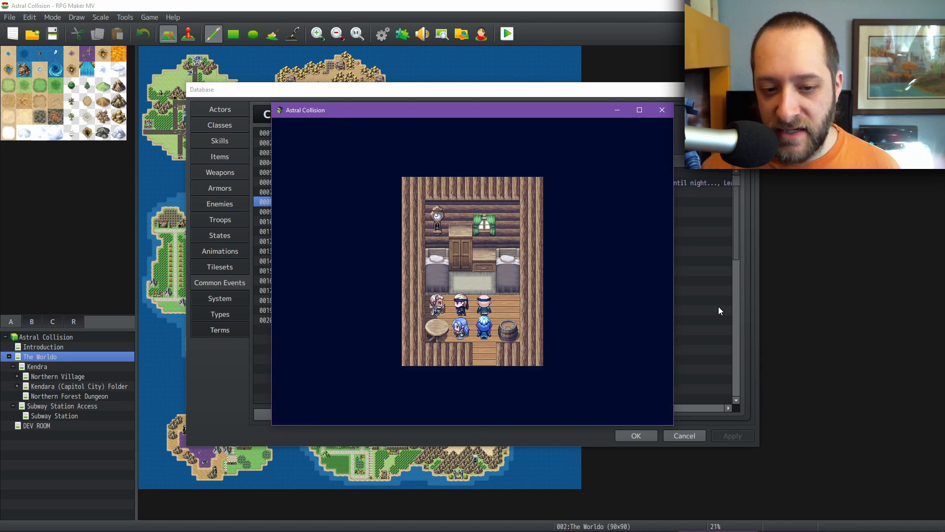
Open the husband's crafting list and compare the descriptions and costs of the Woodsman's Axe, Walking Stick and Hunter's Bow.
key(Down)
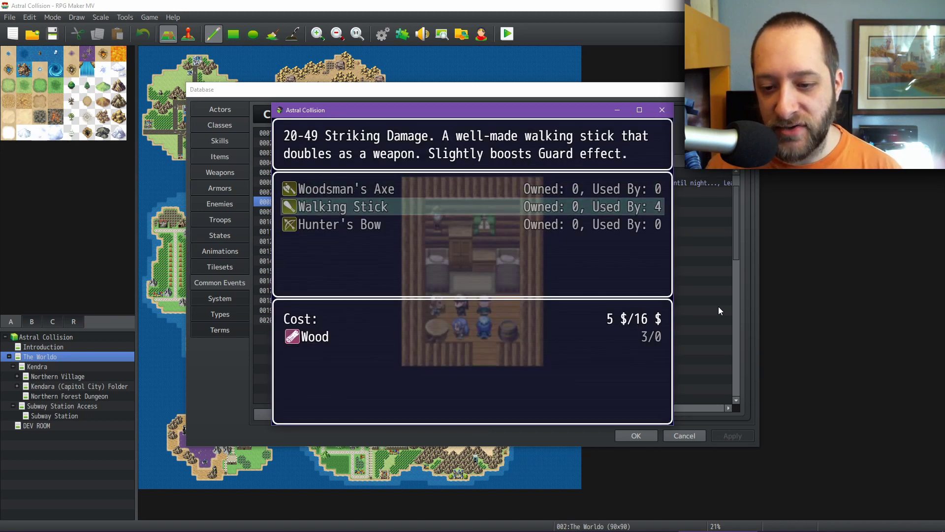
key(Up)
key(Down)
key(Down)
key(Down)
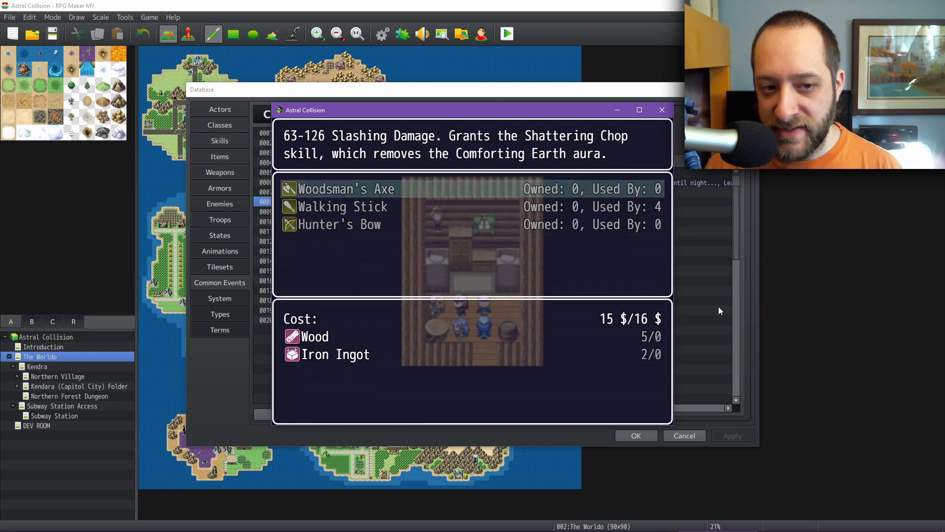
key(Up)
key(Up)
key(Up)
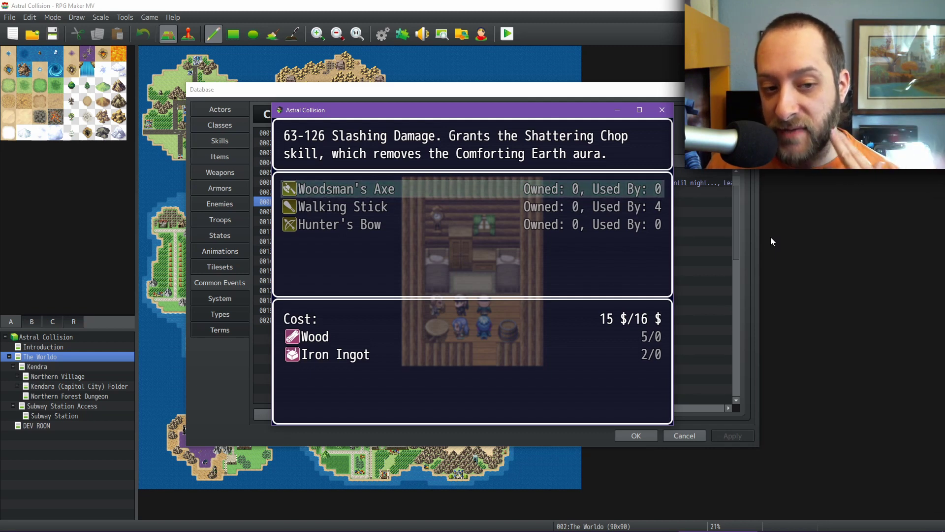
key(Down)
key(Down)
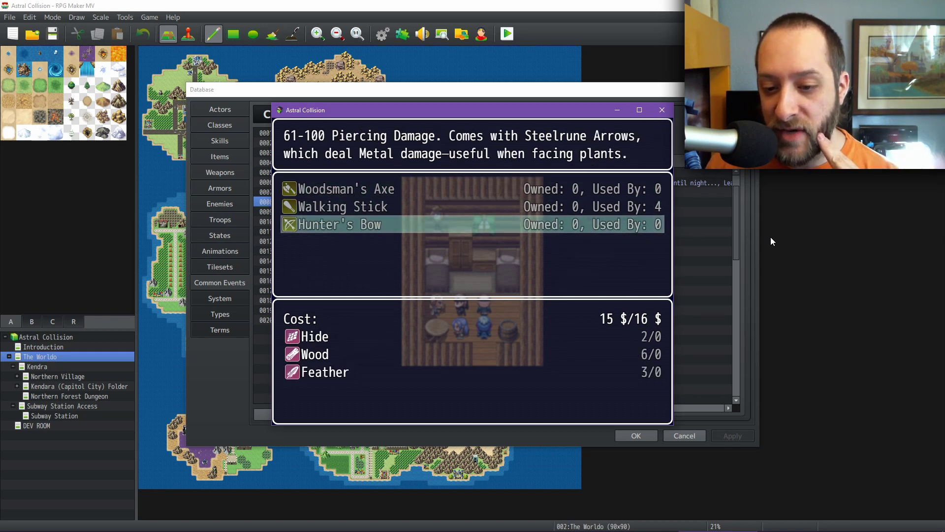
key(Up)
key(Up)
key(Down)
key(Down)
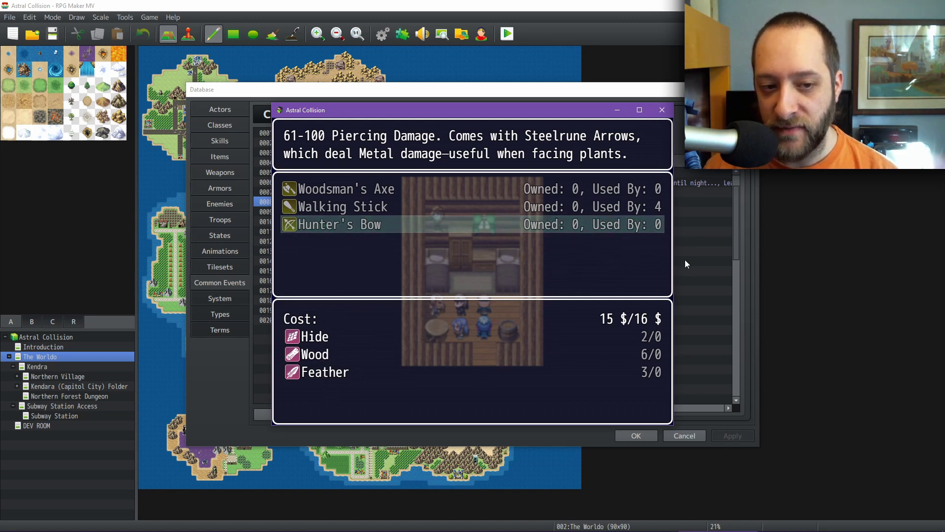
key(Up)
key(Up)
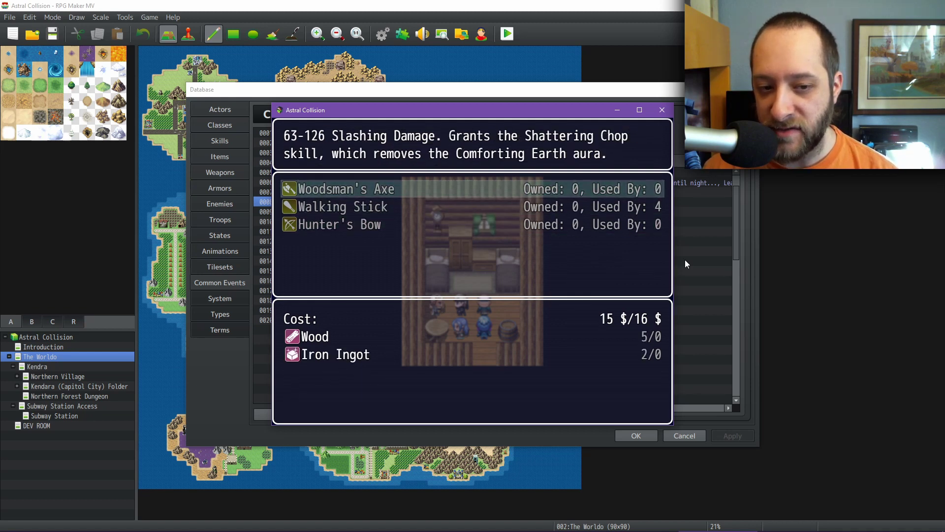
Review the damage types, special effects and material costs of the three craftable weapons once more and close the crafting list.
key(Down)
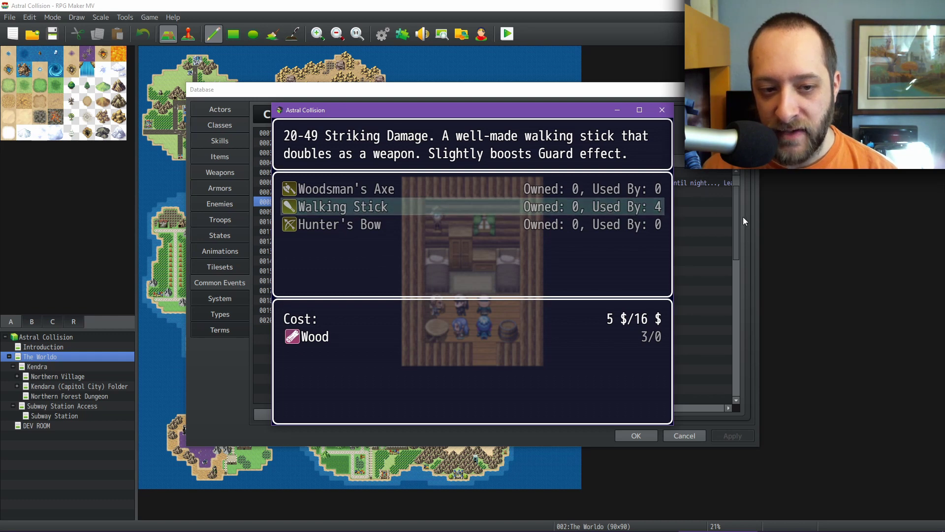
key(Up)
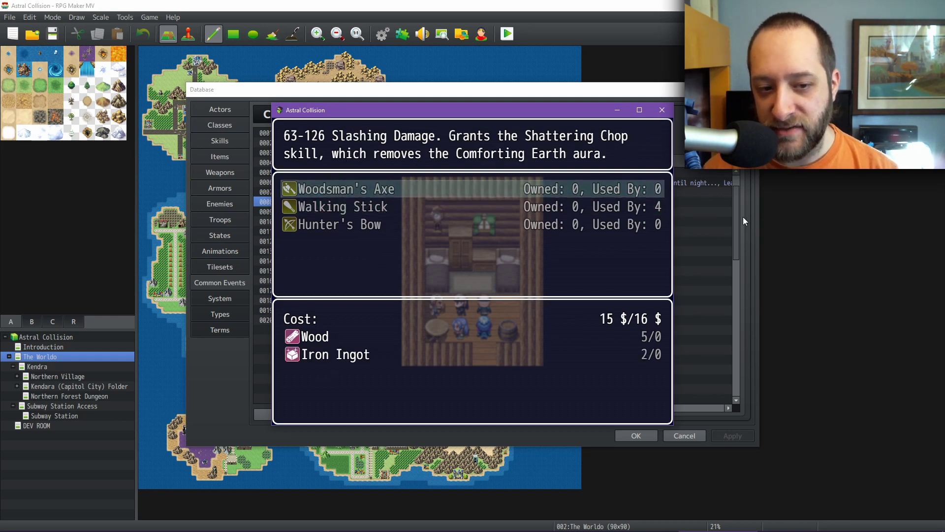
key(Down)
key(Up)
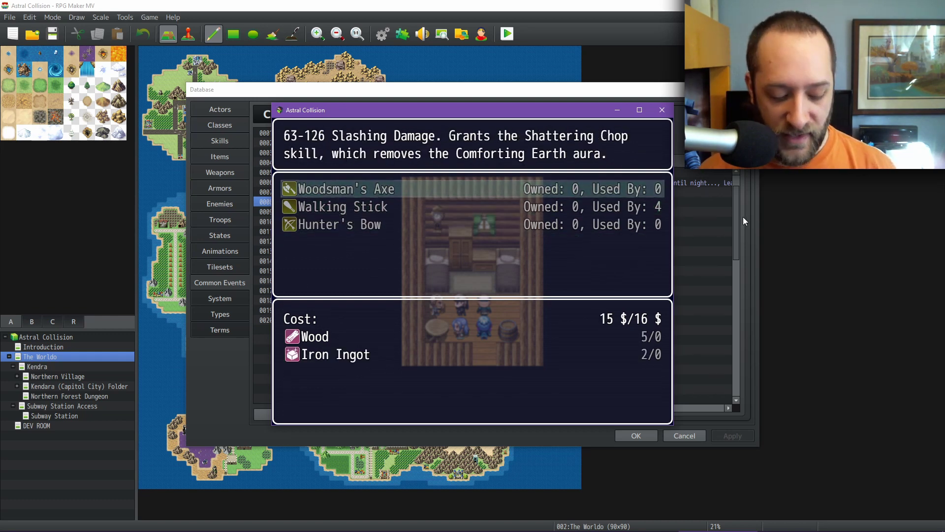
key(Down)
key(Down)
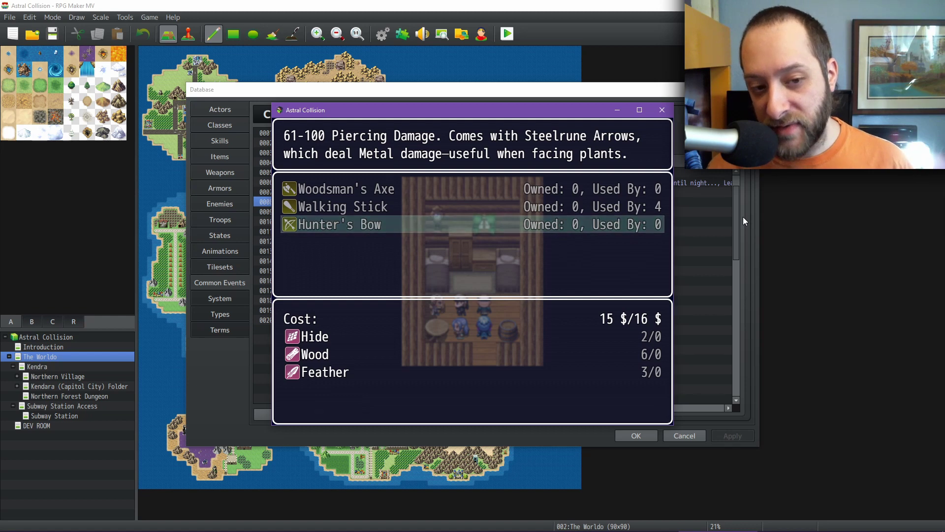
key(Up)
key(Up)
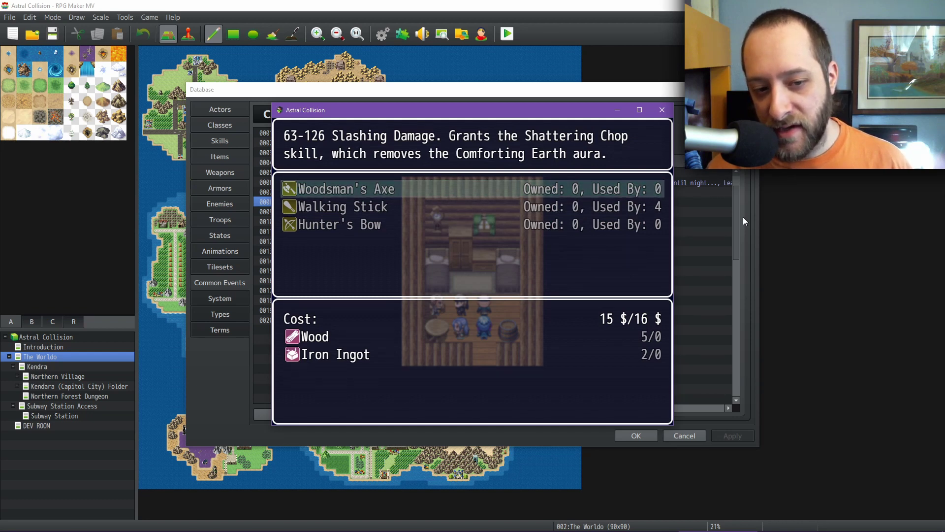
key(Down)
key(Escape)
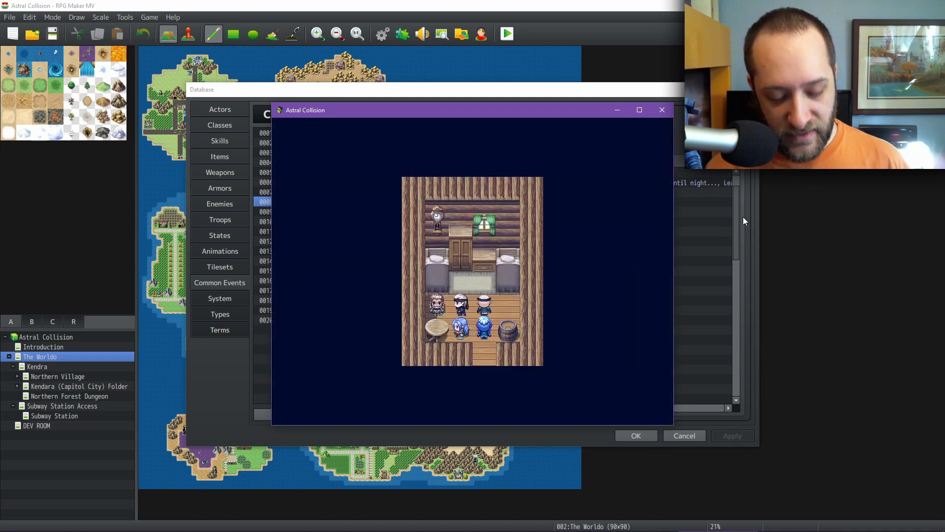
Leave the carver's house and check the party's condition in the game menu.
key(Down)
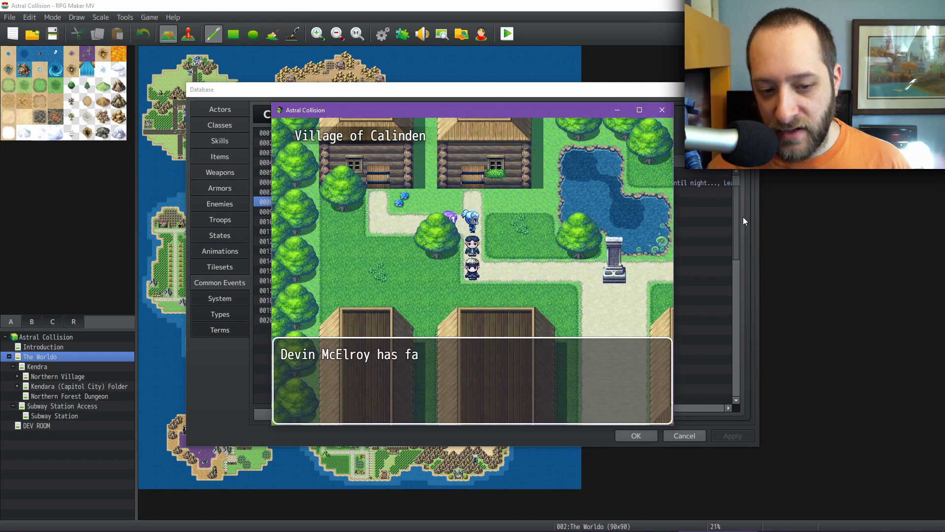
key(Escape)
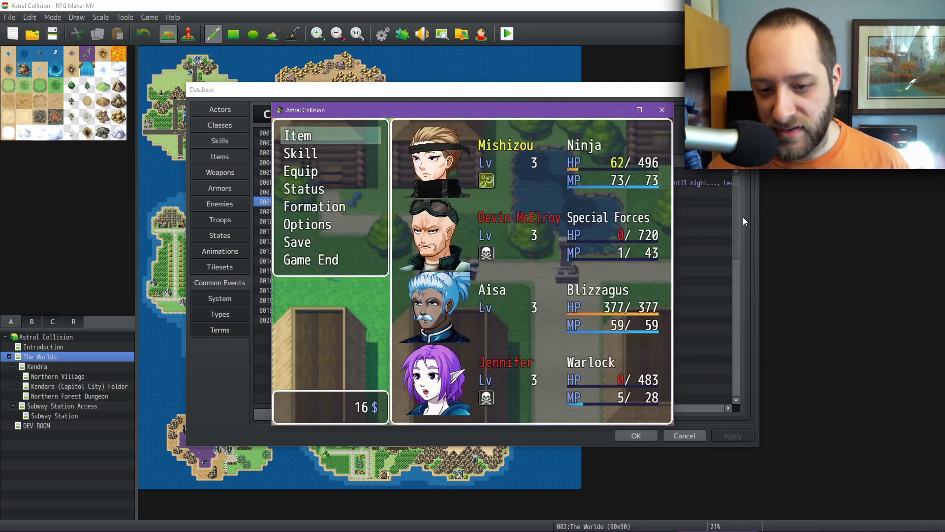
key(Escape)
Lead the party east past the stone monument and enter the Hunter's House.
key(Right)
key(Up)
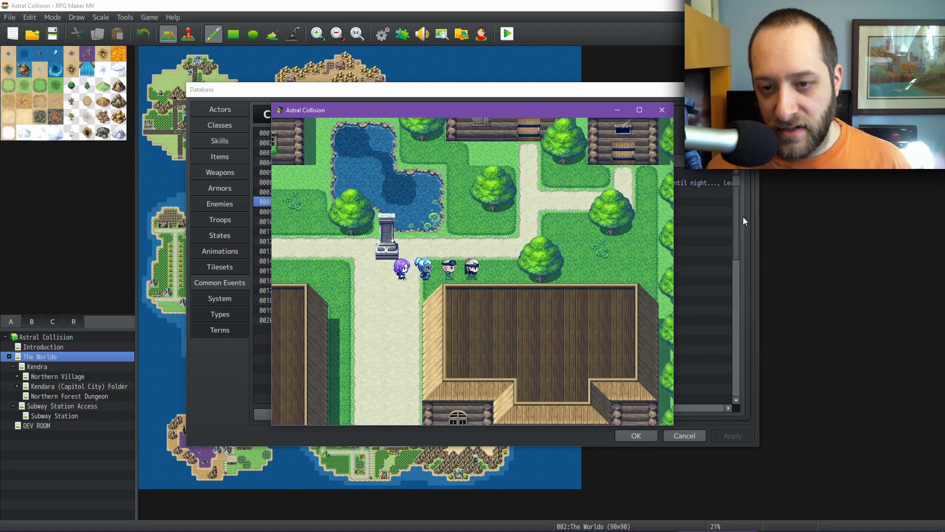
key(Up)
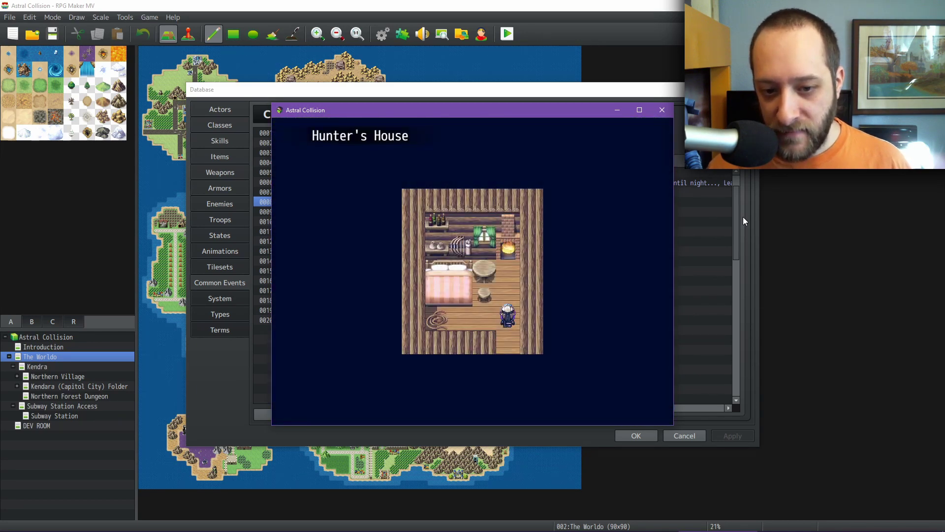
Interact with the fireplace in the Hunter's House and rest until night.
key(Return)
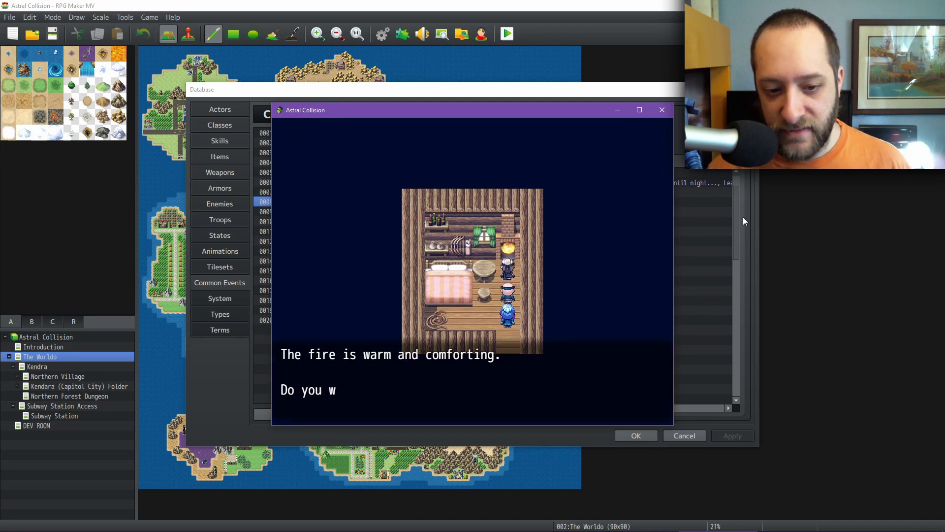
key(Down)
key(Down)
key(Down)
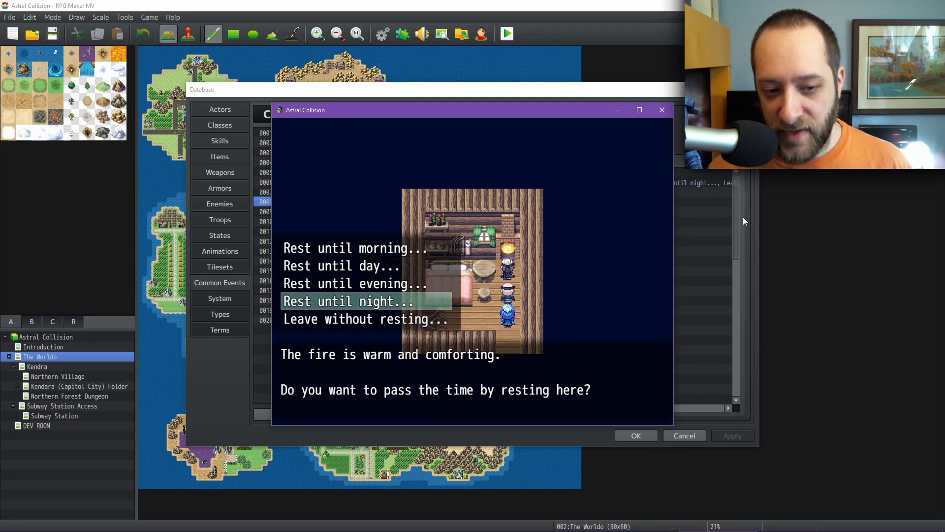
key(Return)
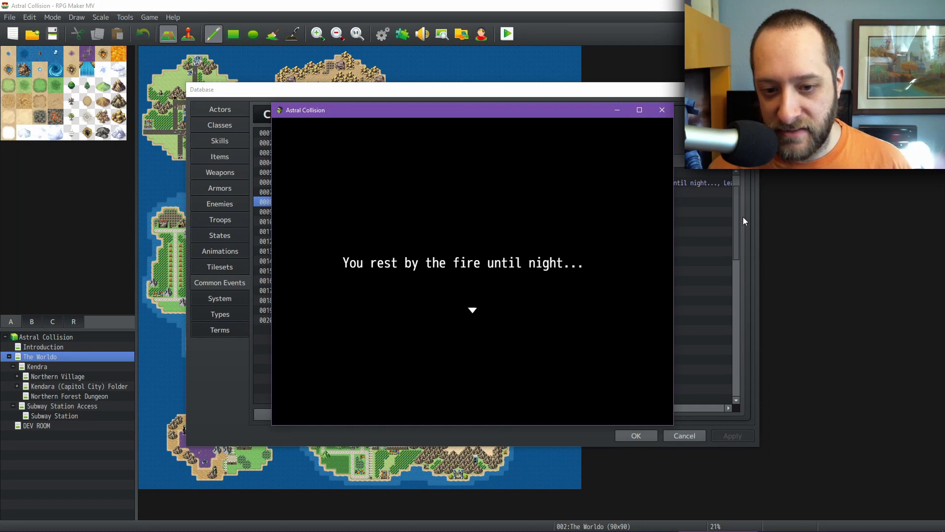
key(Return)
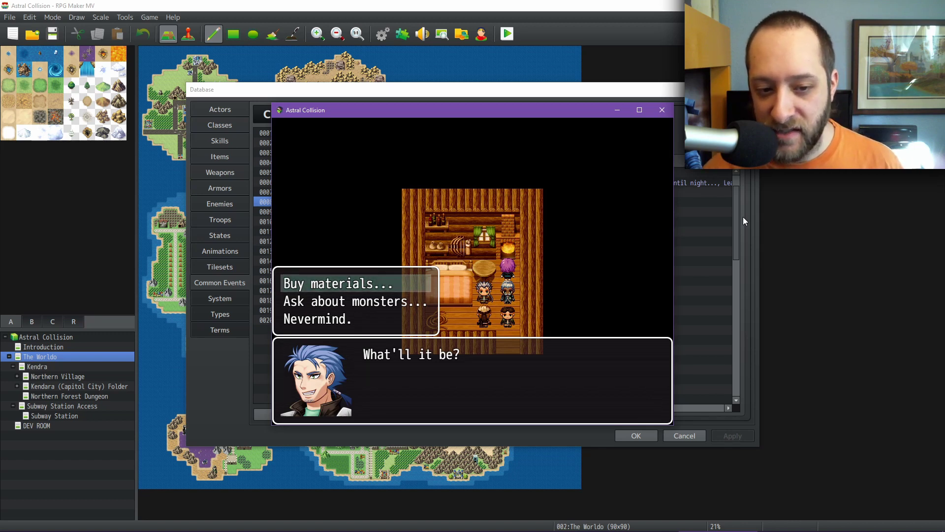
Look over the Hide, Root, Wood and Fang in the hunter's materials shop and leave without buying.
key(Return)
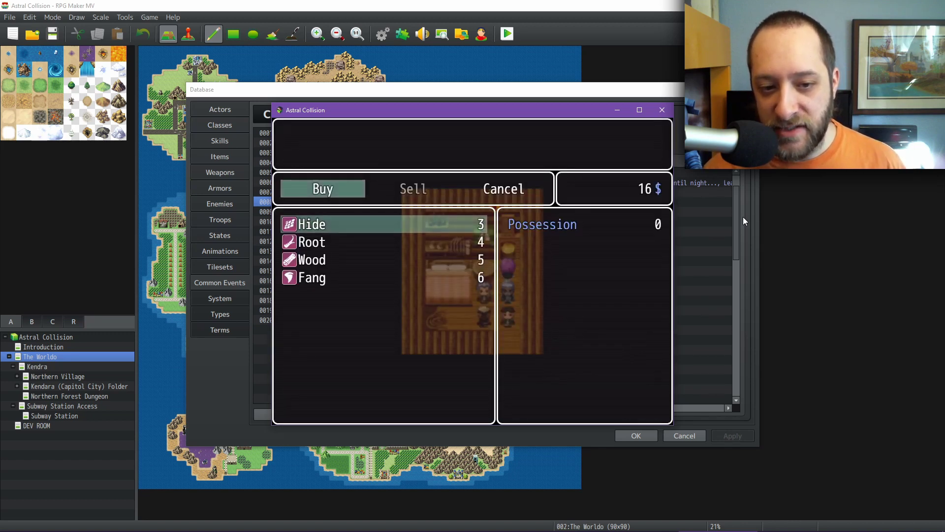
key(Down)
key(Down)
key(Down)
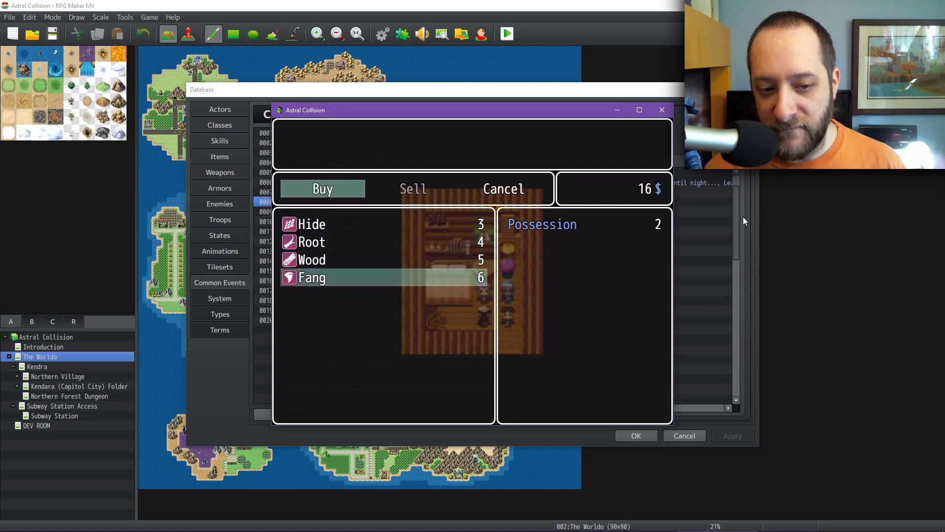
key(Up)
key(Up)
key(Up)
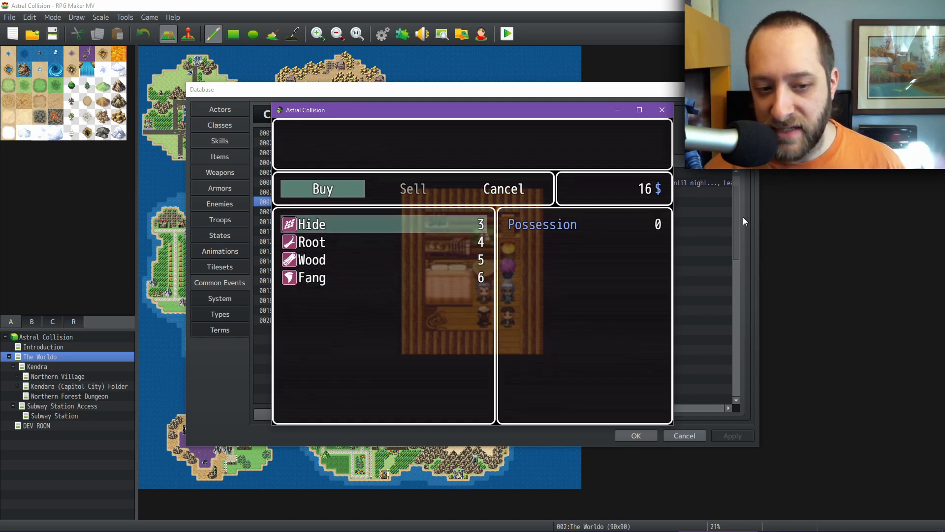
key(Down)
key(Down)
key(Up)
key(Up)
key(Down)
key(Down)
key(Down)
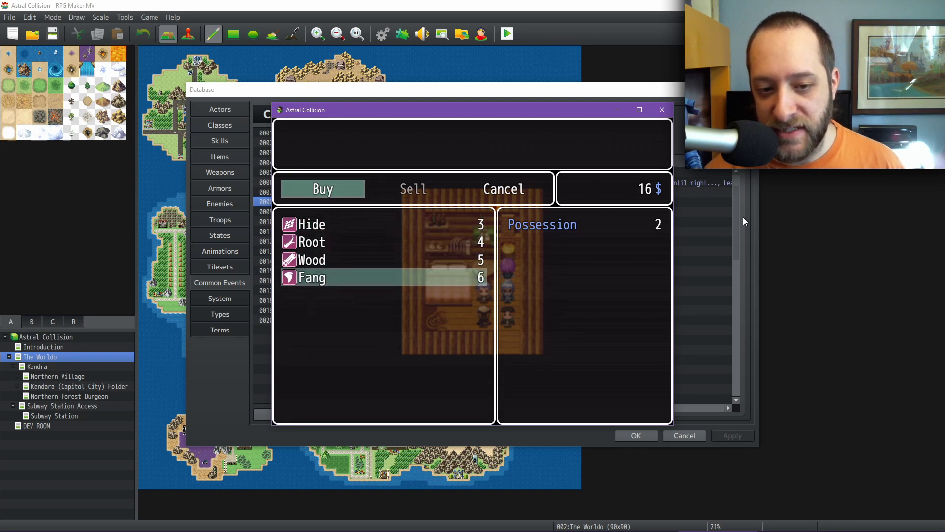
key(Up)
key(Up)
key(Escape)
key(Escape)
Open the hunter's monster questions and look through the topics from Giant Rats to Harrowers.
key(Return)
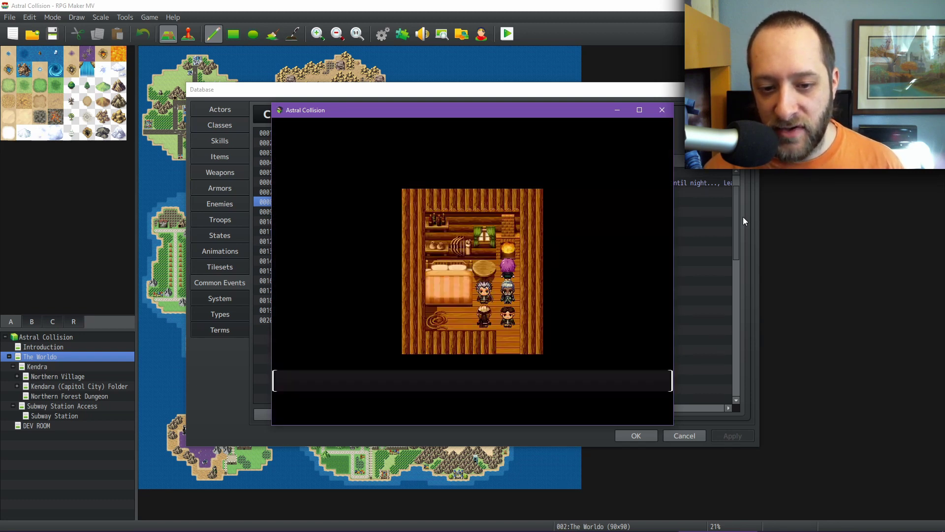
key(Return)
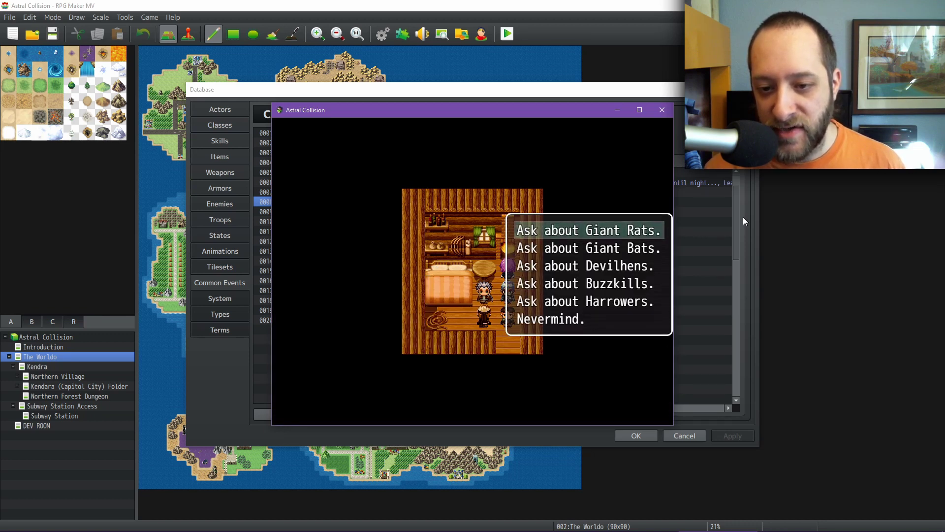
key(Down)
key(Down)
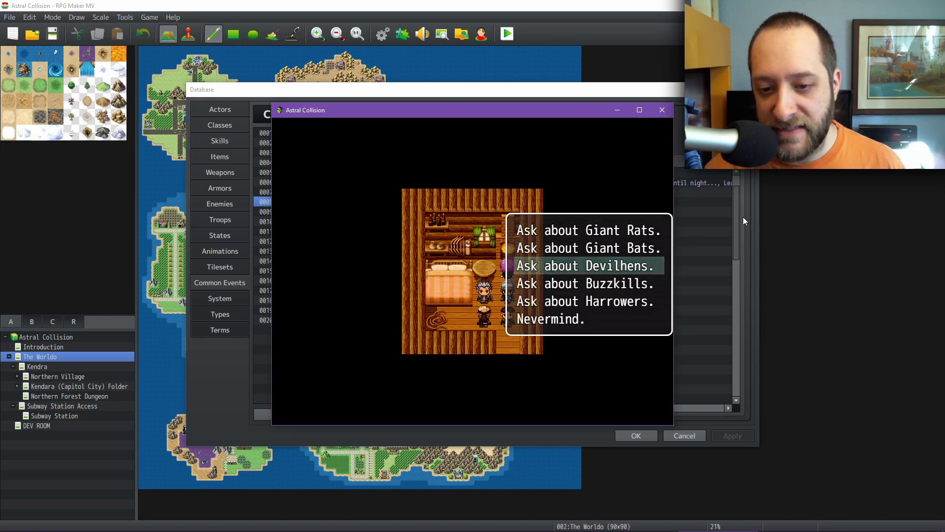
key(Down)
key(Down)
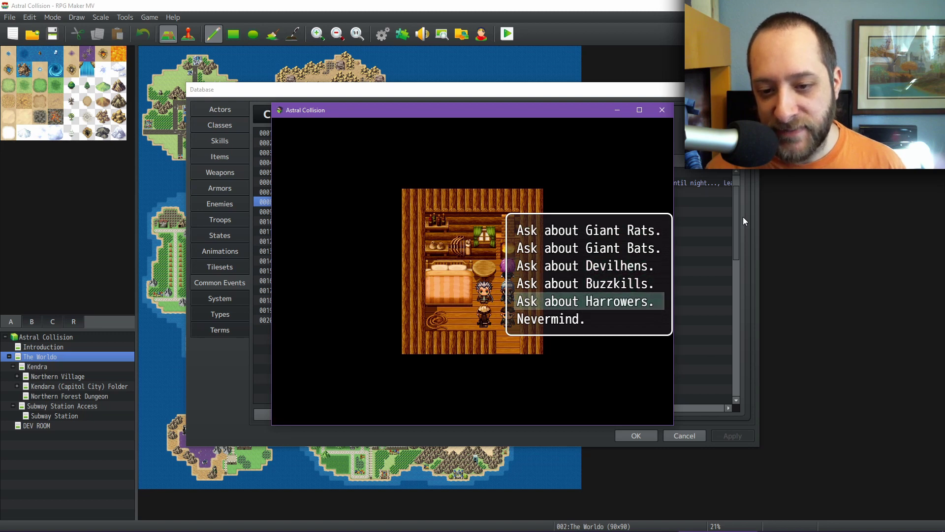
key(Up)
key(Up)
key(Up)
key(Up)
key(Down)
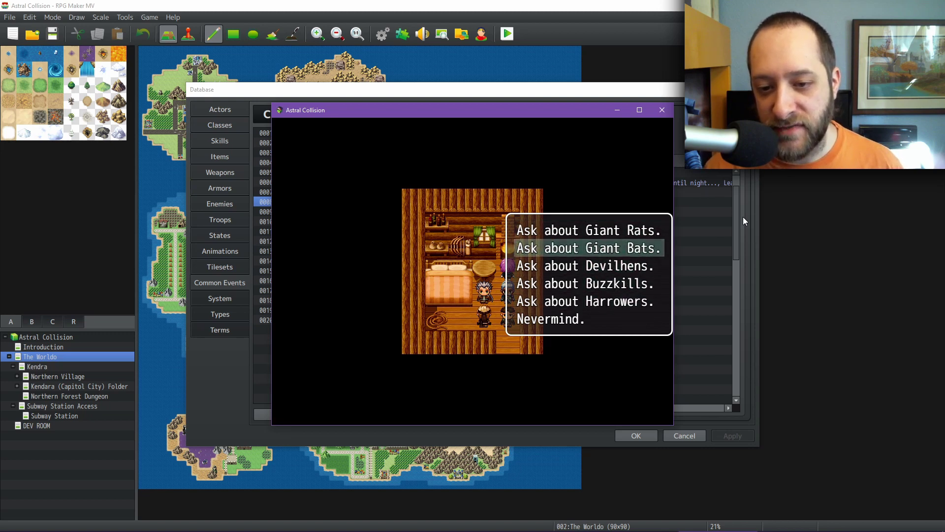
Ask the hunter about Giant Bats and read his advice through to the end.
key(Return)
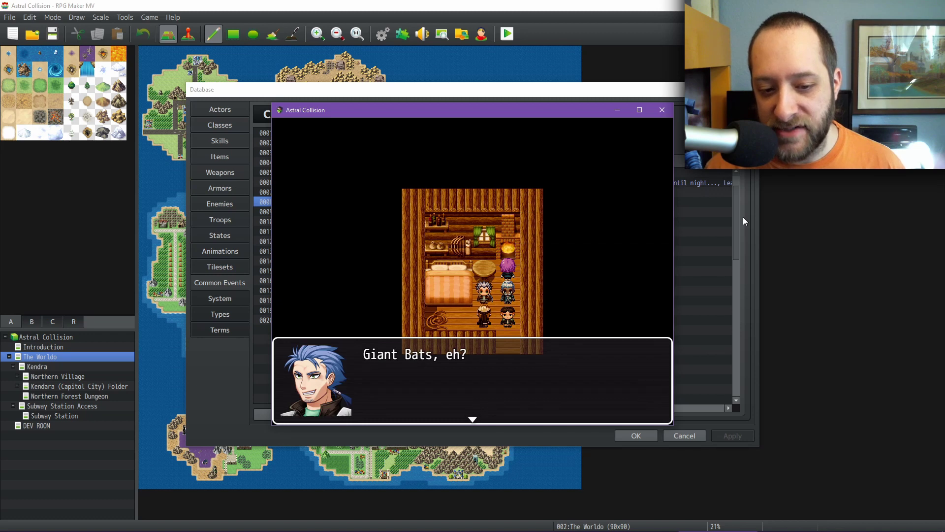
key(Return)
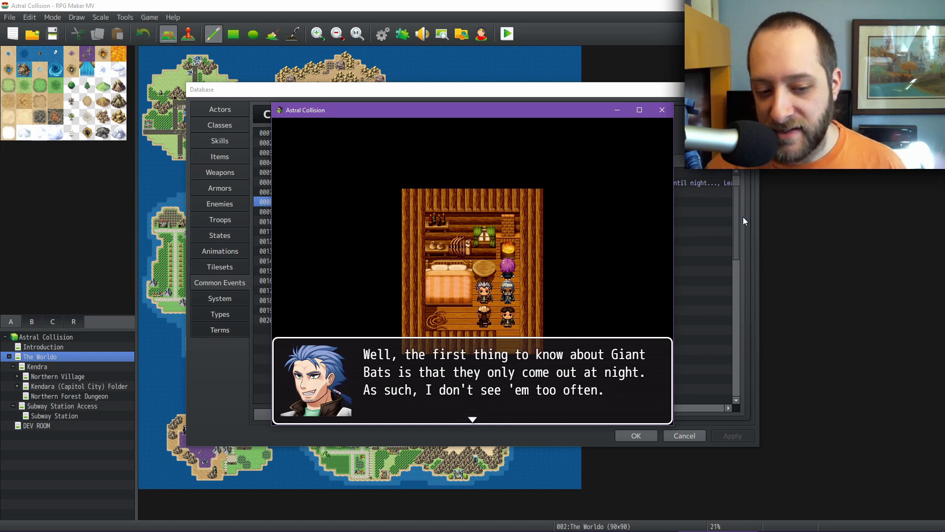
key(Return)
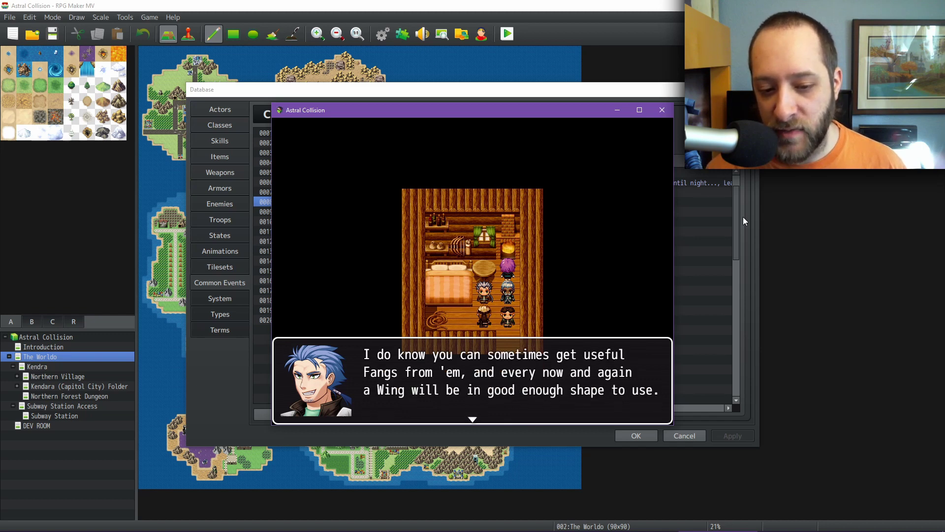
key(Return)
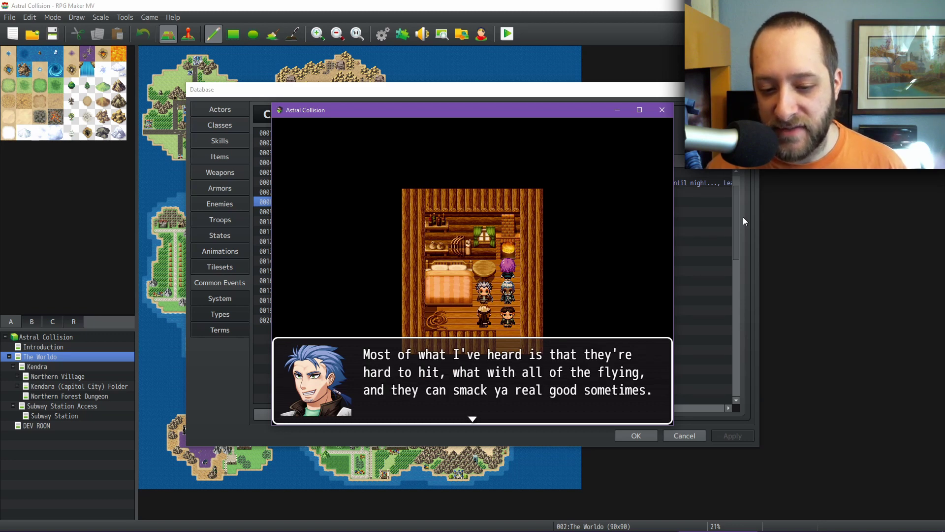
key(Return)
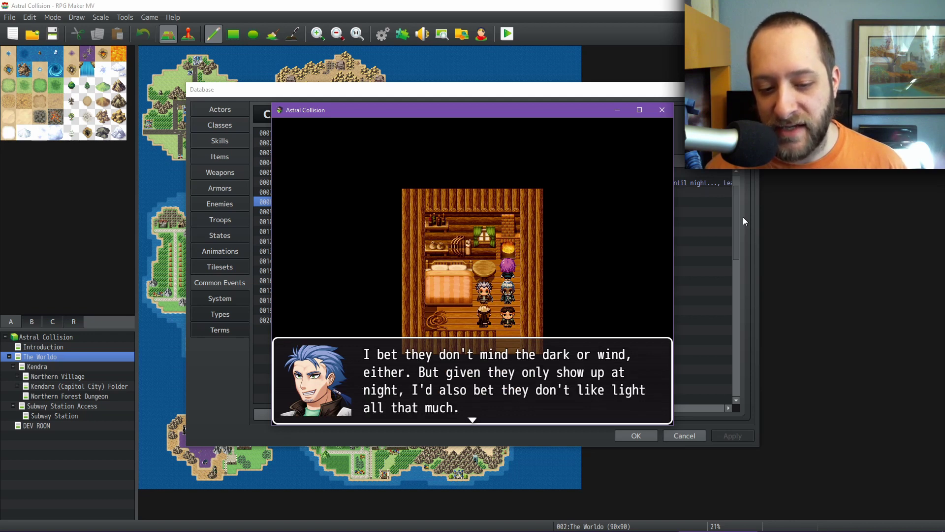
key(Return)
key(Return)
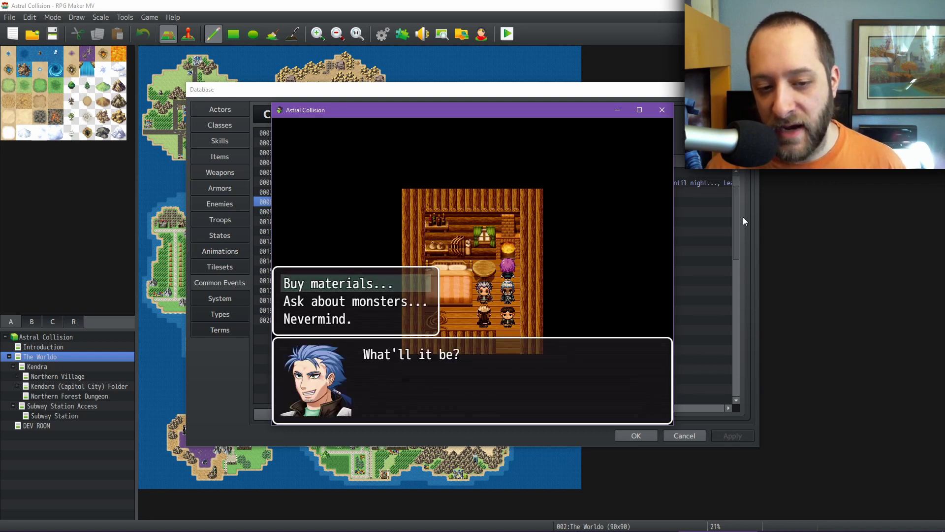
Ask the hunter about Harrowers and read his advice through to the end.
key(Down)
key(Return)
key(Down)
key(Down)
key(Down)
key(Down)
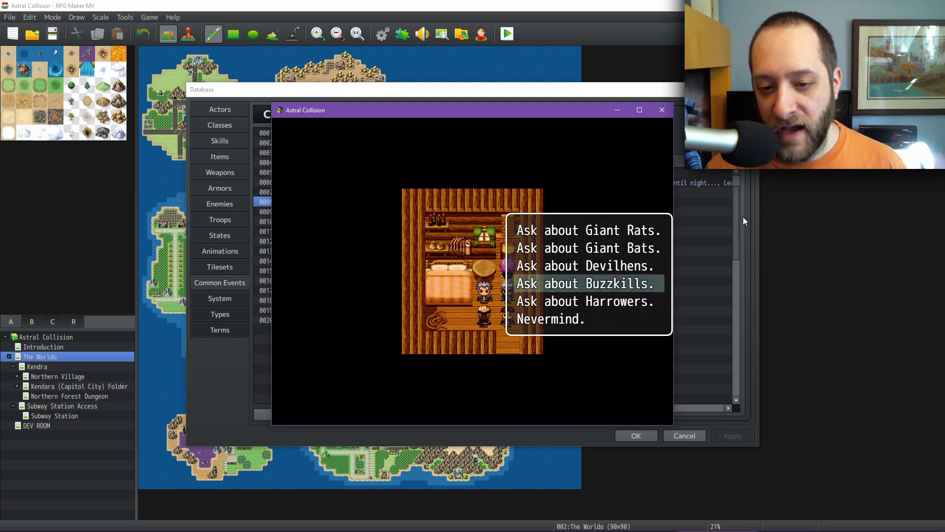
key(Return)
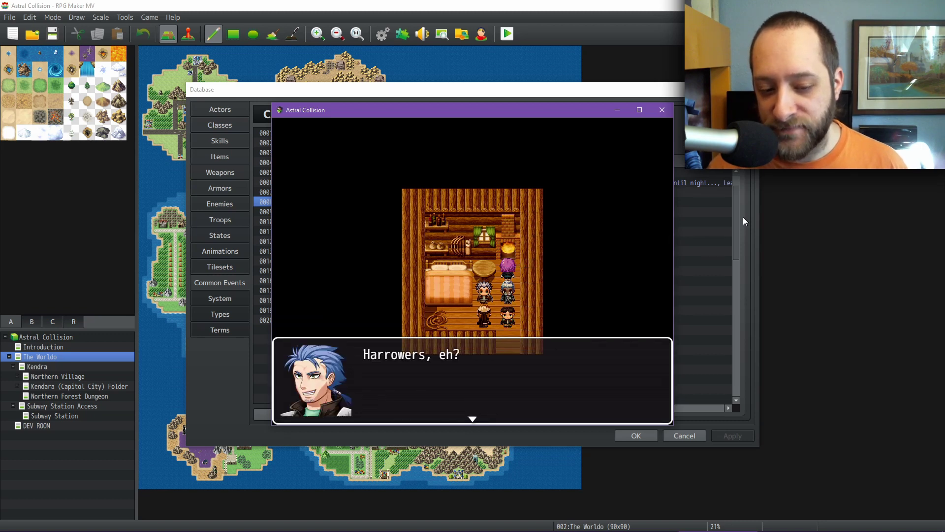
key(Return)
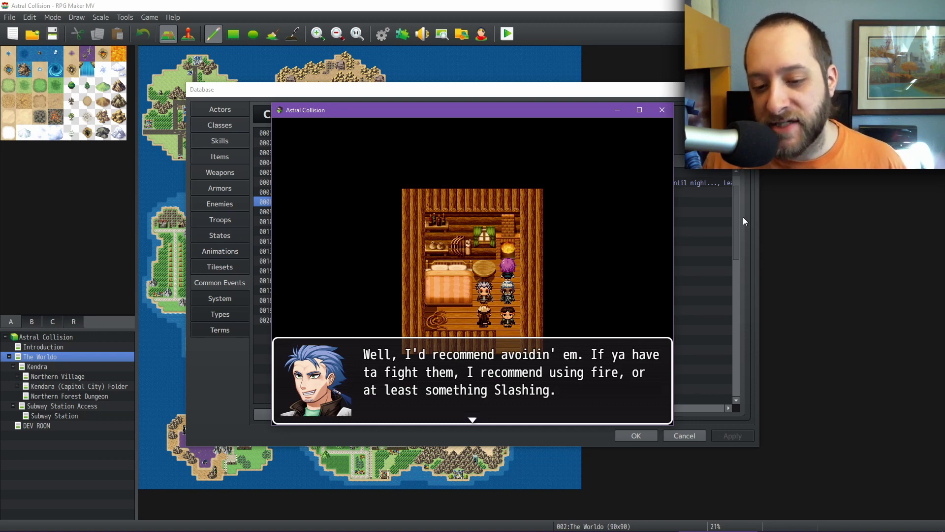
key(Return)
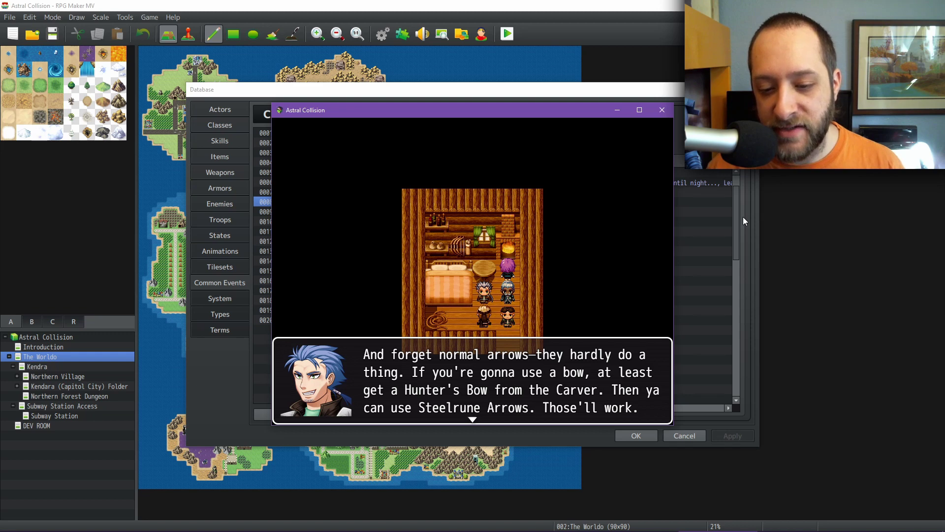
key(Return)
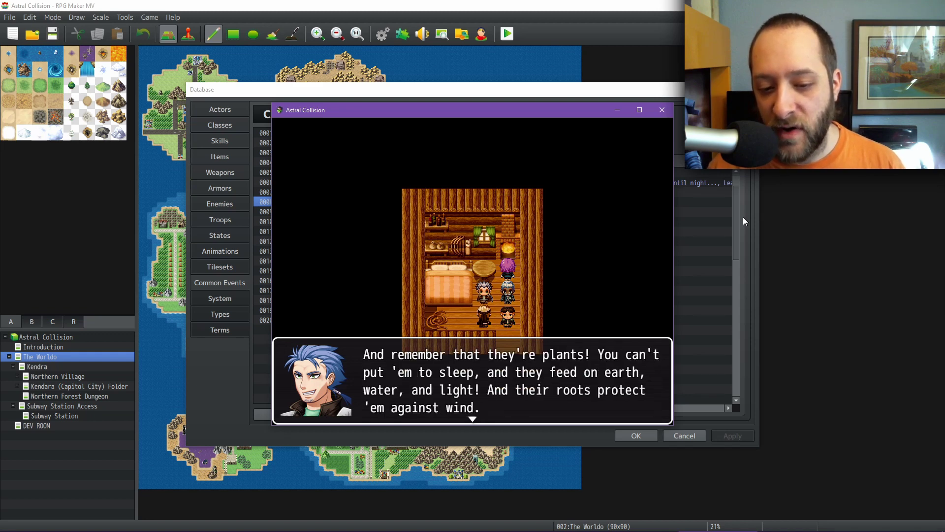
key(Return)
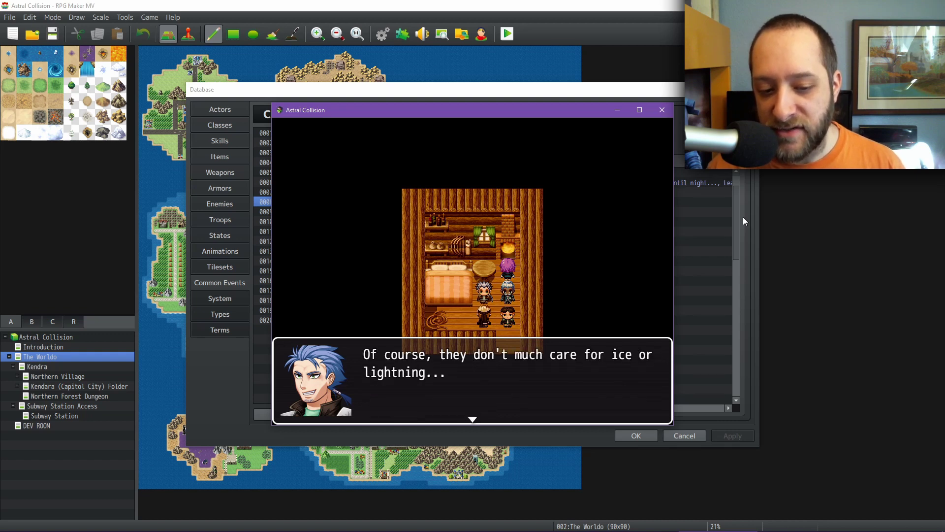
key(Return)
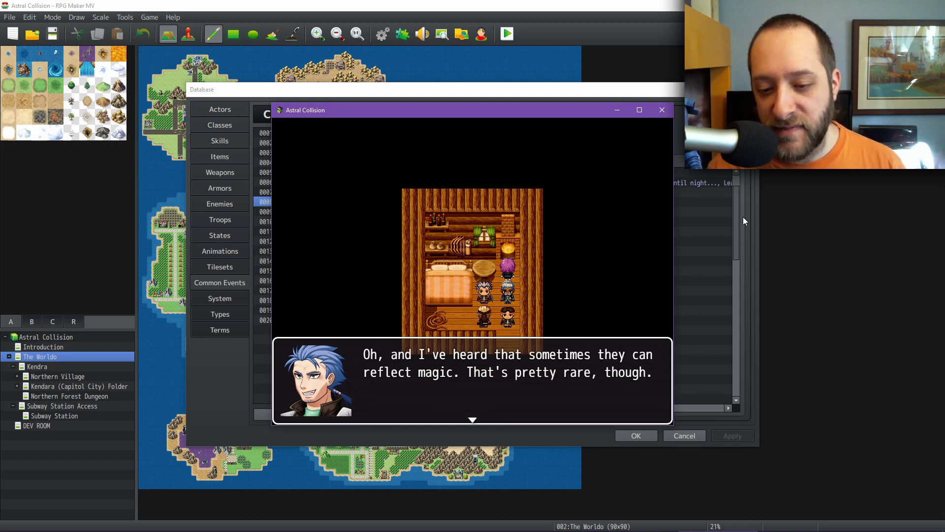
key(Return)
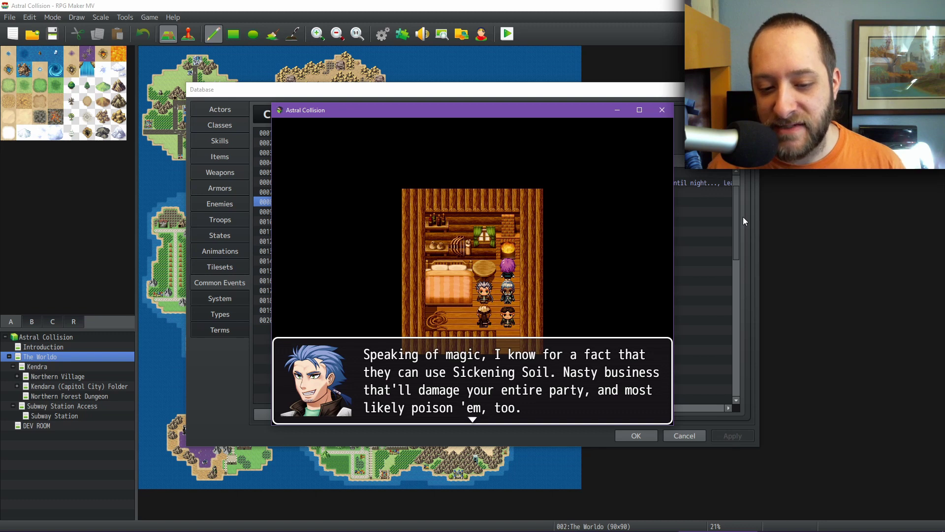
key(Return)
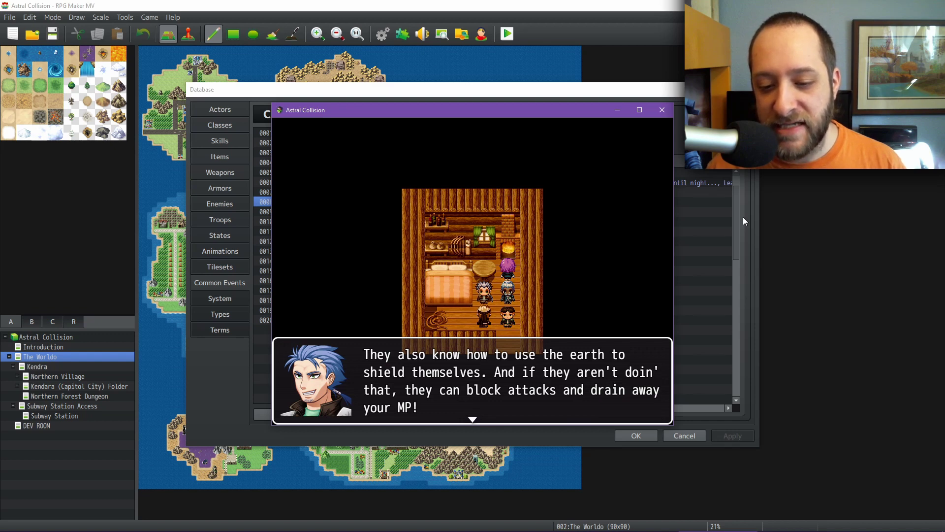
key(Return)
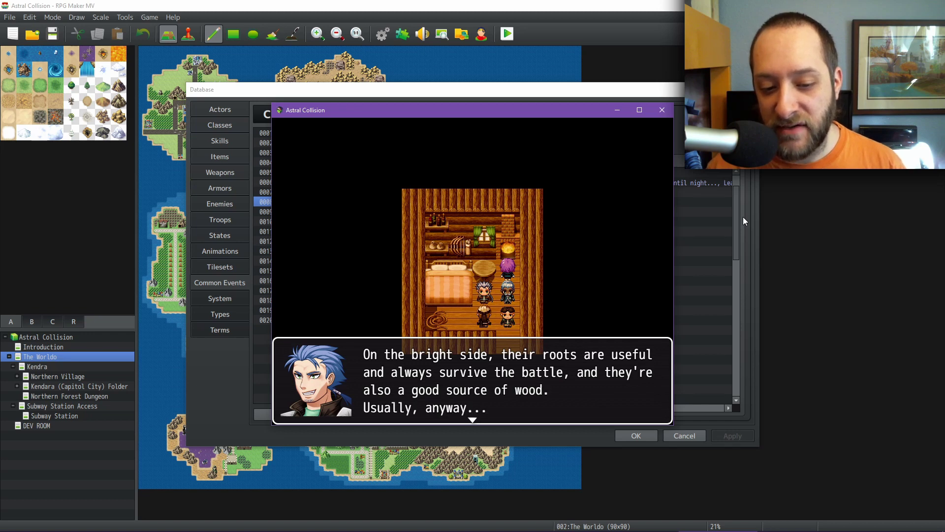
key(Return)
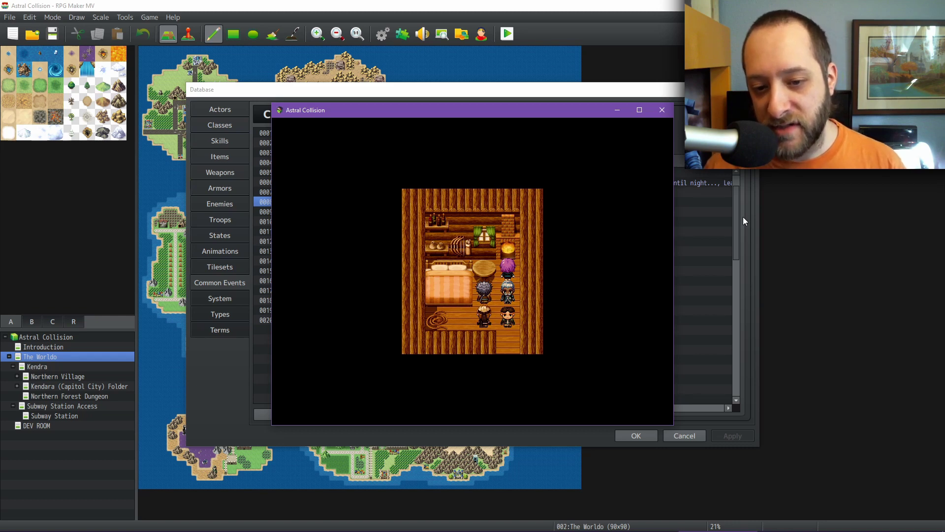
Switch back to the database and review the Woodsman's Axe, Walking Stick and Hunter's Bow weapon entries.
click(361, 94)
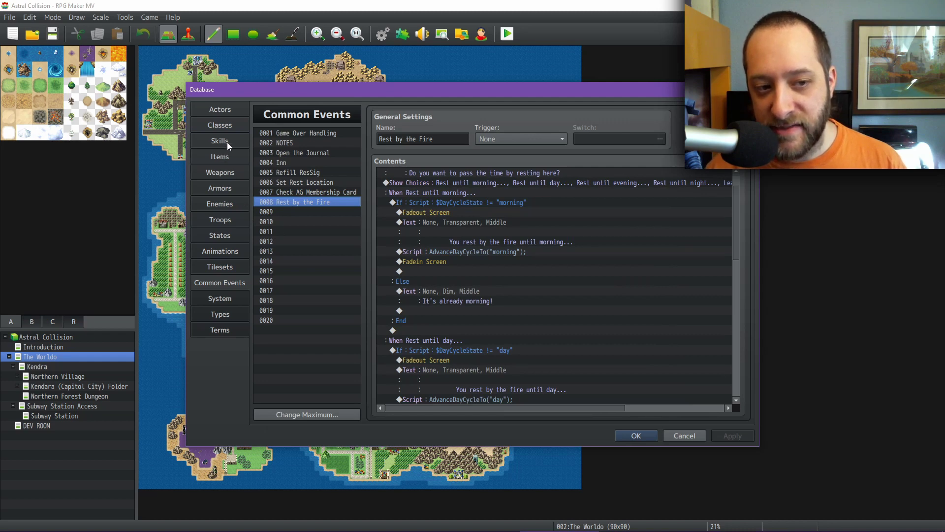
click(222, 170)
scroll(349, 237, down, 3)
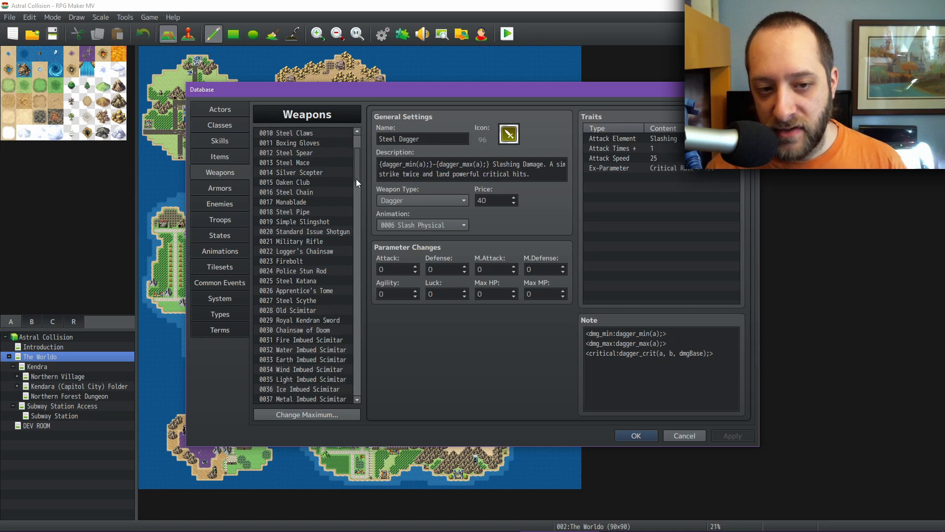
drag(356, 181, 358, 201)
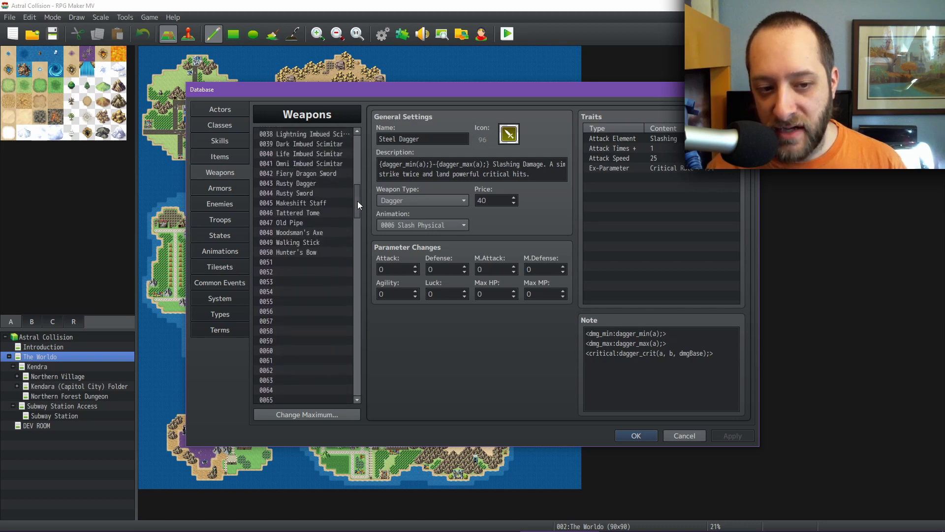
click(316, 234)
key(Down)
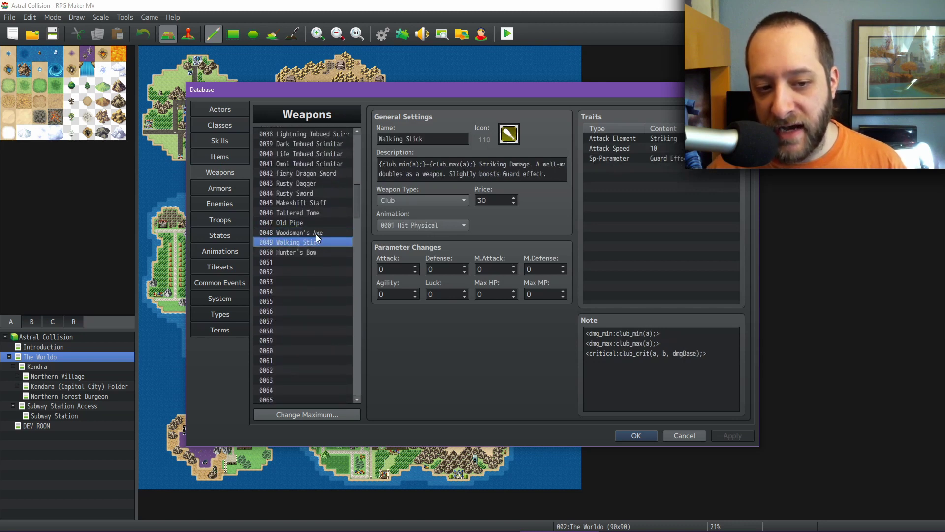
key(Down)
key(Up)
key(Up)
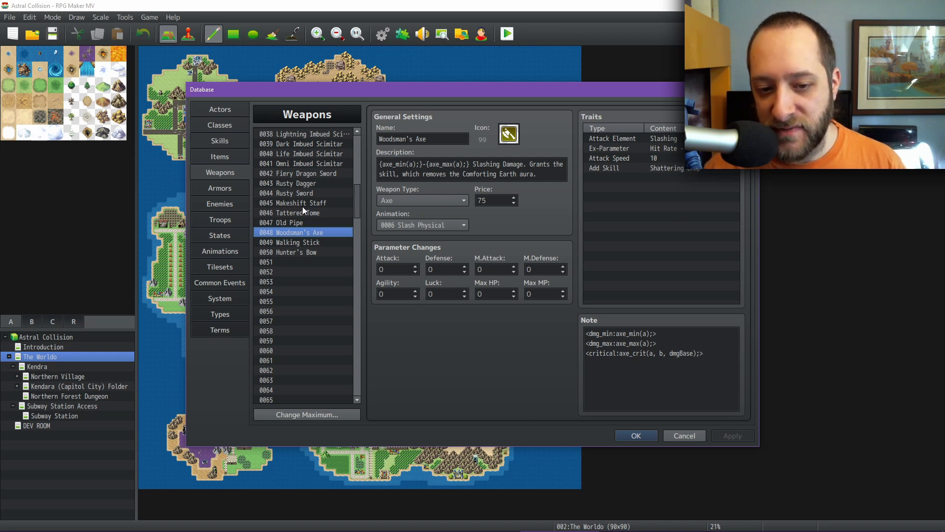
click(306, 242)
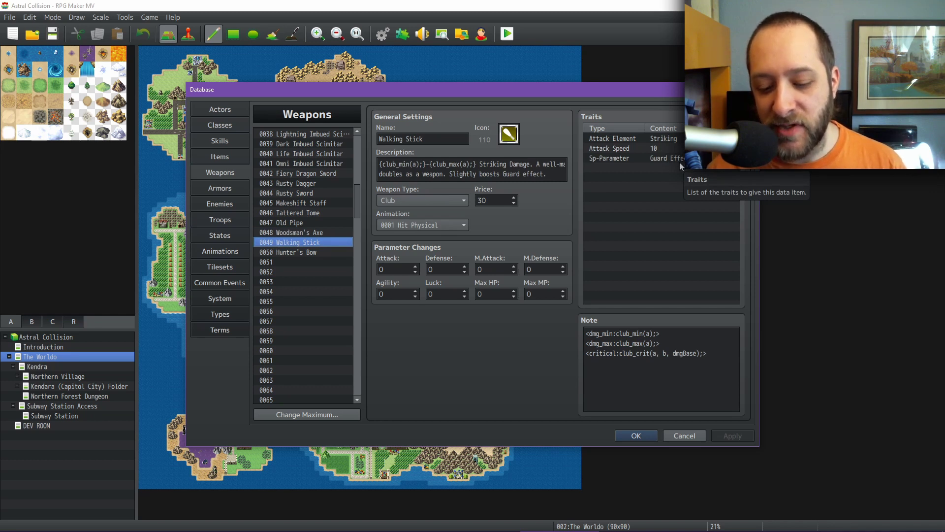
click(324, 253)
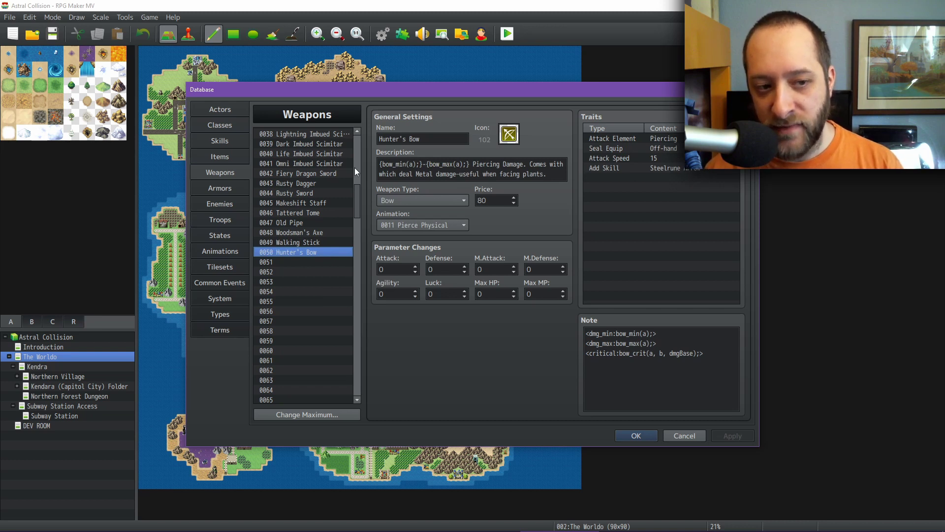
Review the Shattering Chop and Steelrune Arrow skills, plus the Harrower's enemy entry, in the database.
click(224, 139)
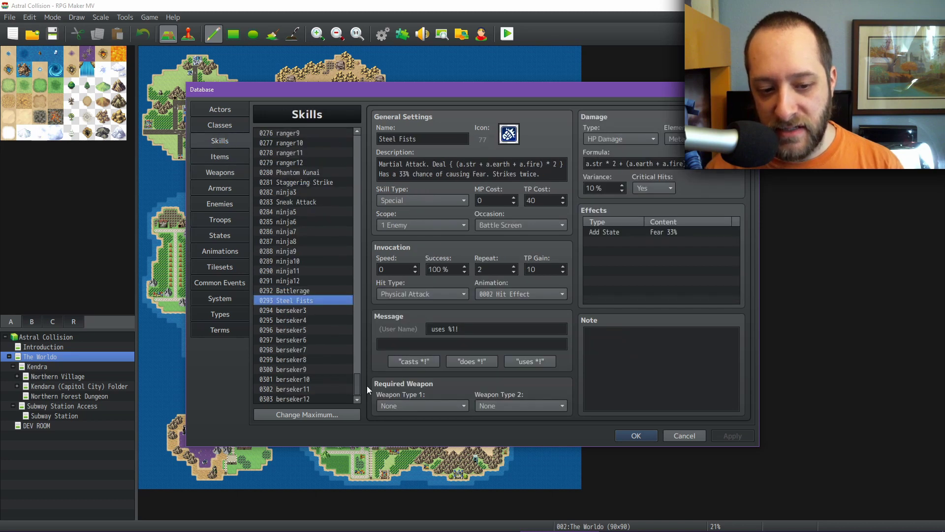
drag(357, 384, 354, 262)
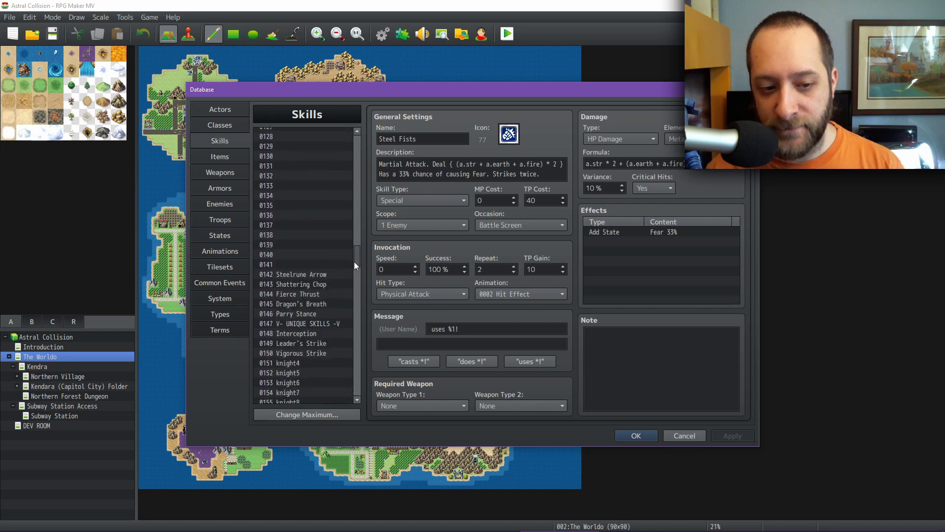
click(321, 284)
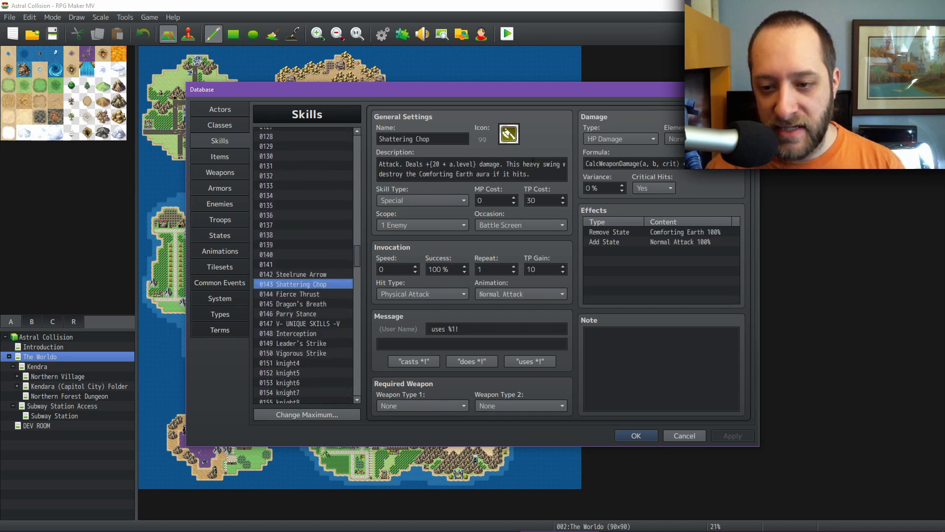
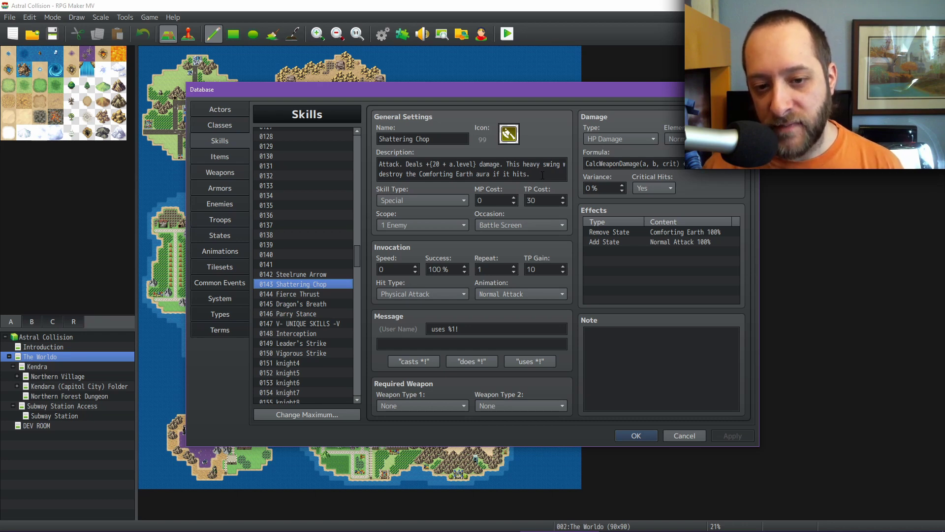
click(298, 274)
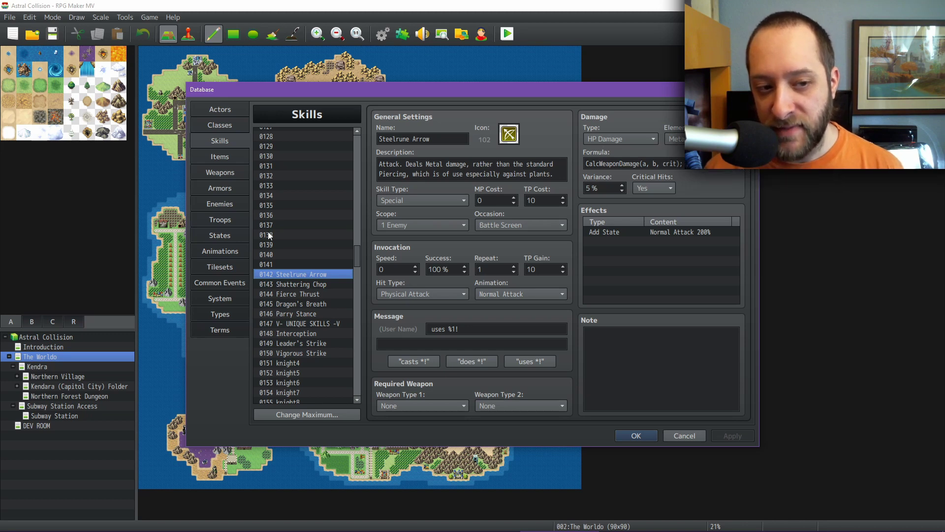
click(228, 204)
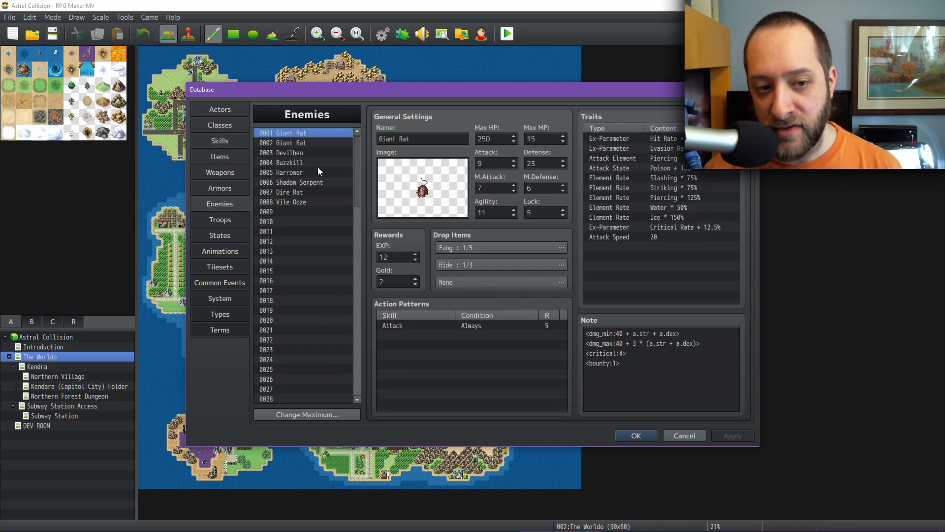
click(305, 172)
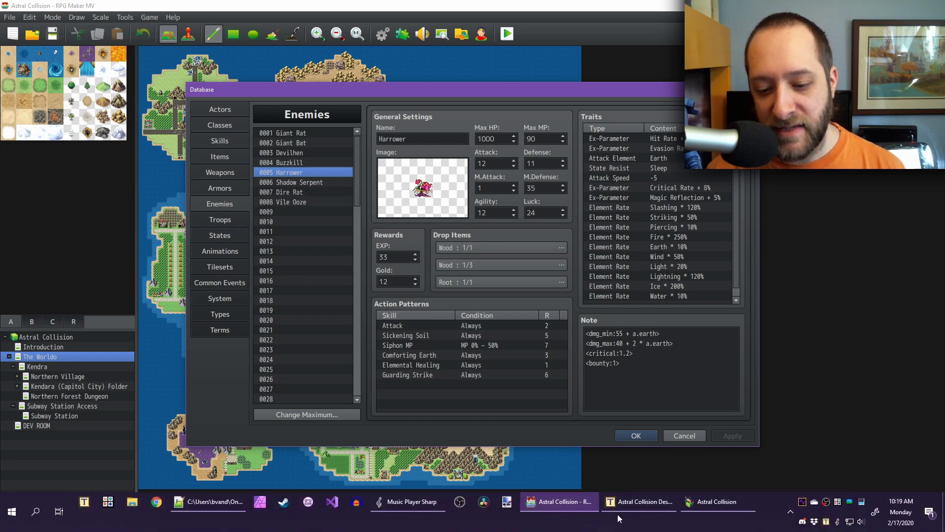
Return to the running playtest and walk the party through the Village of Calinden to the Trading Post's counter.
click(708, 500)
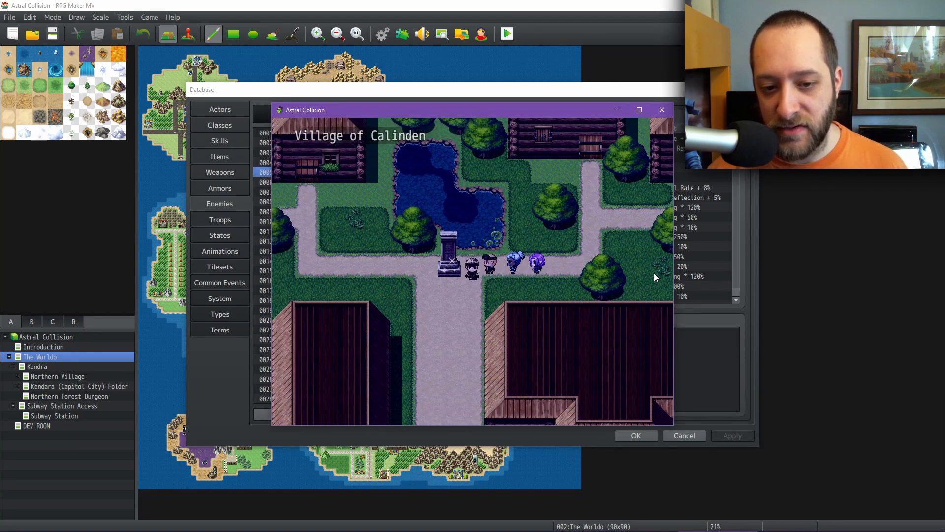
key(Down)
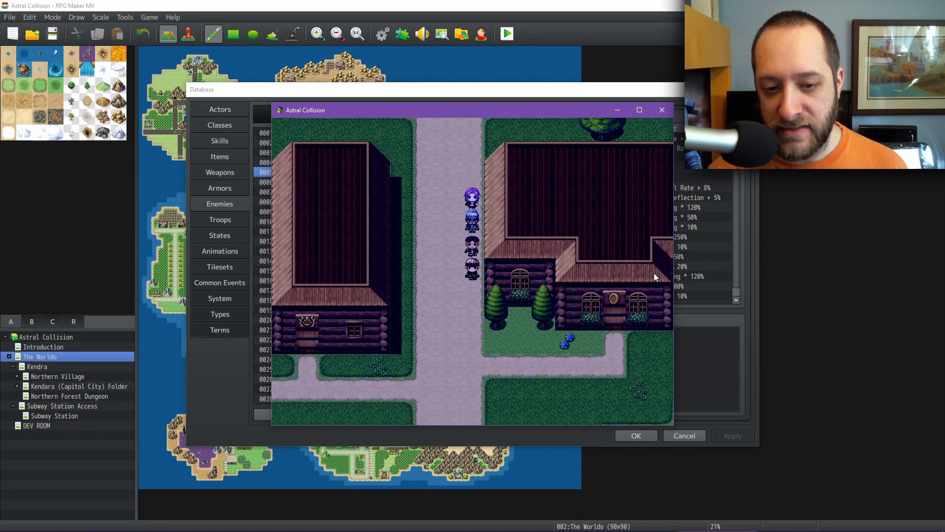
key(Left)
key(Up)
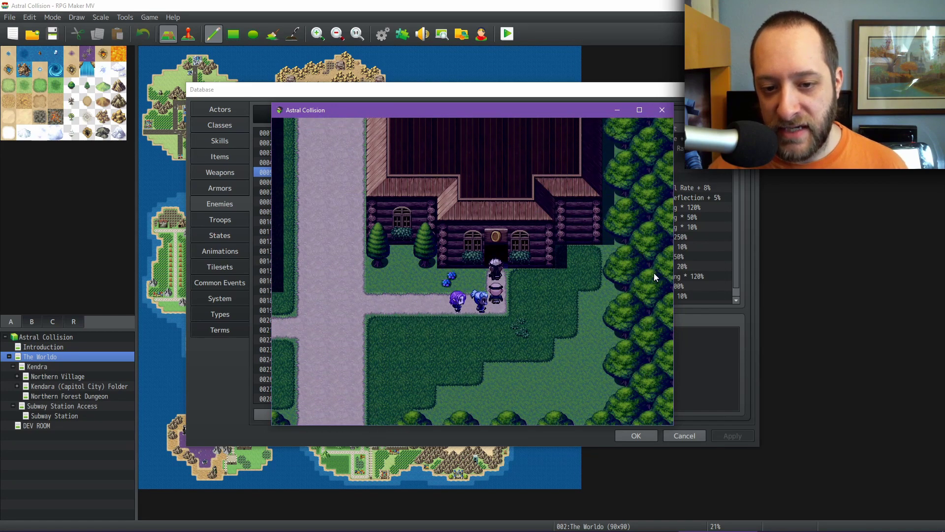
key(Left)
key(Up)
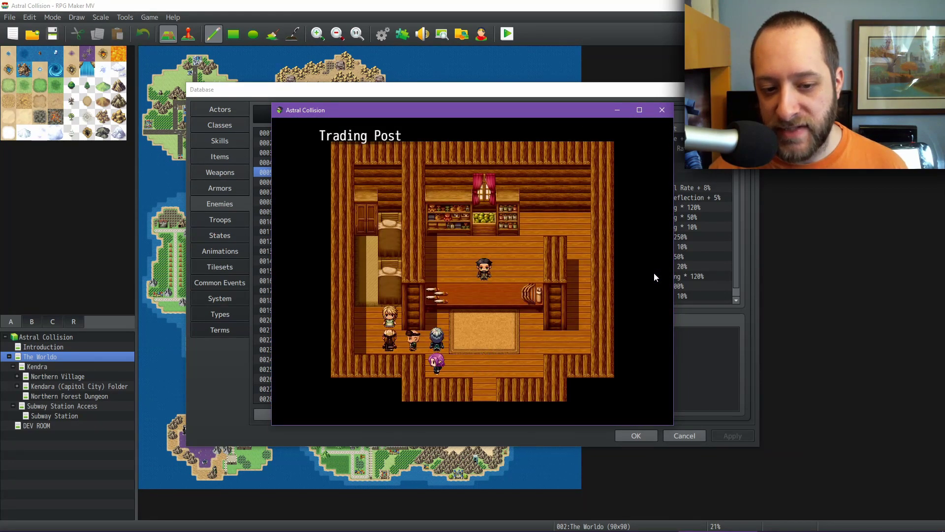
key(Right)
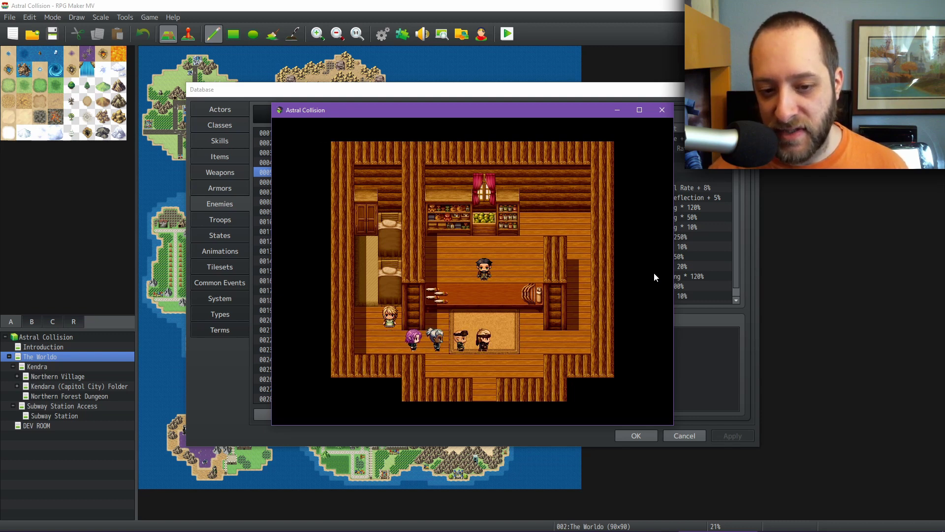
key(Up)
Look over the Trading Post's goods down to the Steel Dagger and Shortbow, and leave the building without buying.
key(Return)
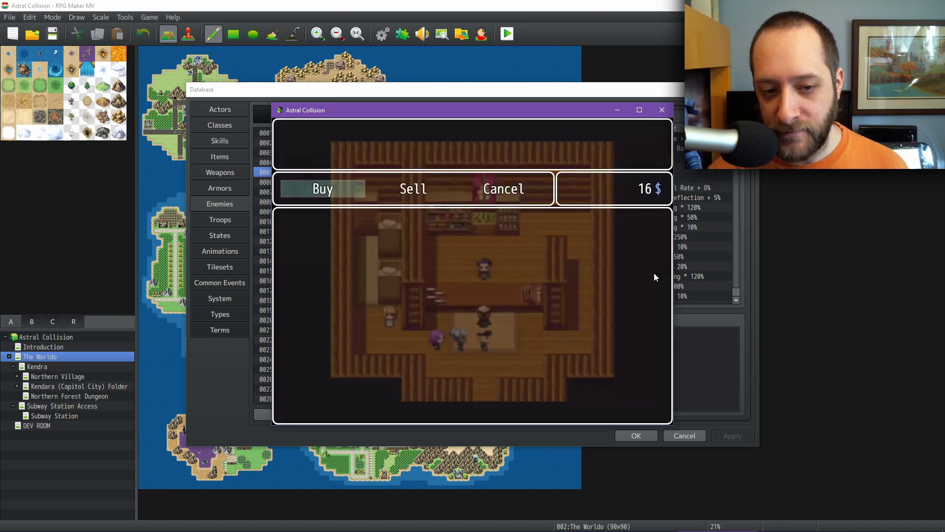
key(Return)
key(Down)
key(Down)
key(Down)
key(Down)
key(Down)
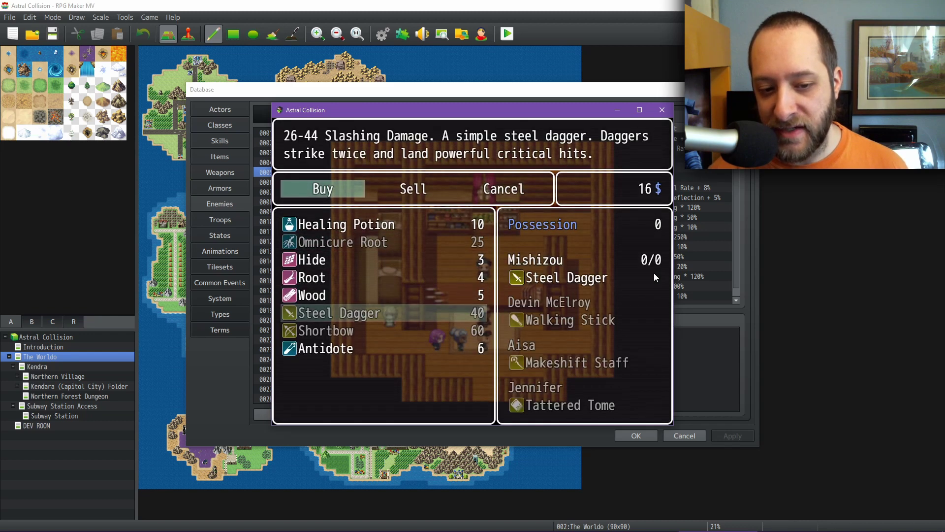
key(Down)
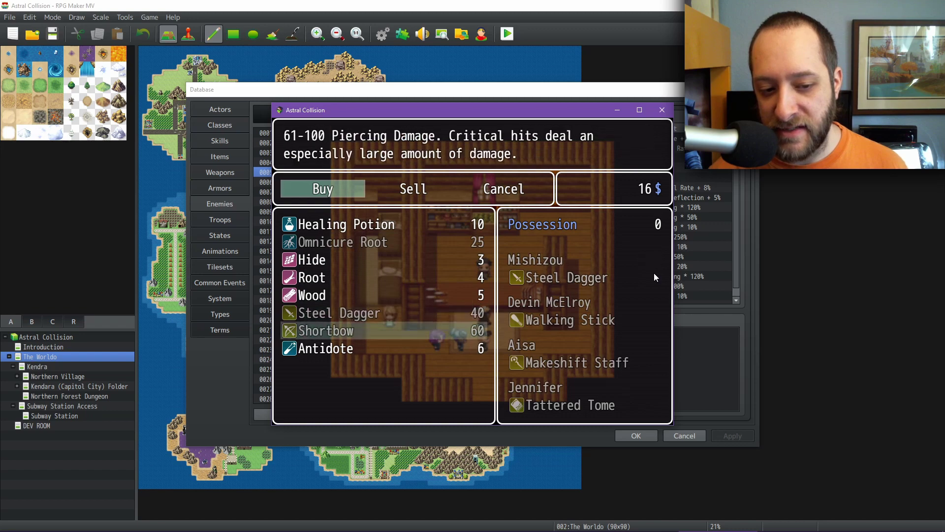
key(Up)
key(Down)
key(Escape)
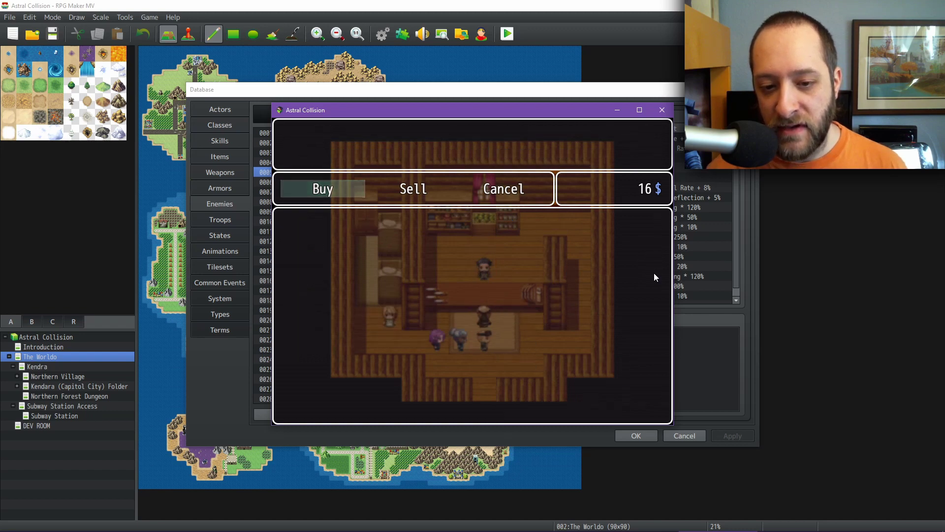
key(Escape)
key(Down)
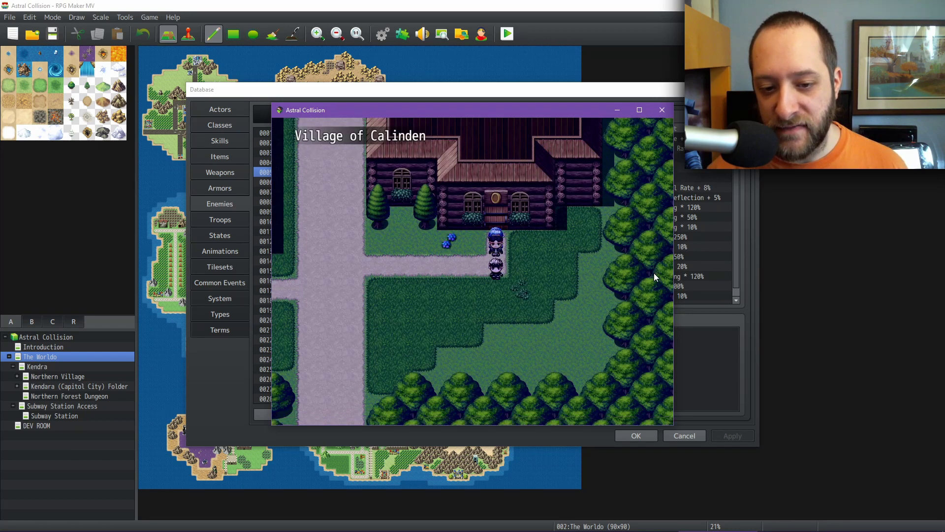
Walk the party south out of the Village of Calinden and west through Kendara's City Crossroads to the Western Gate.
key(Down)
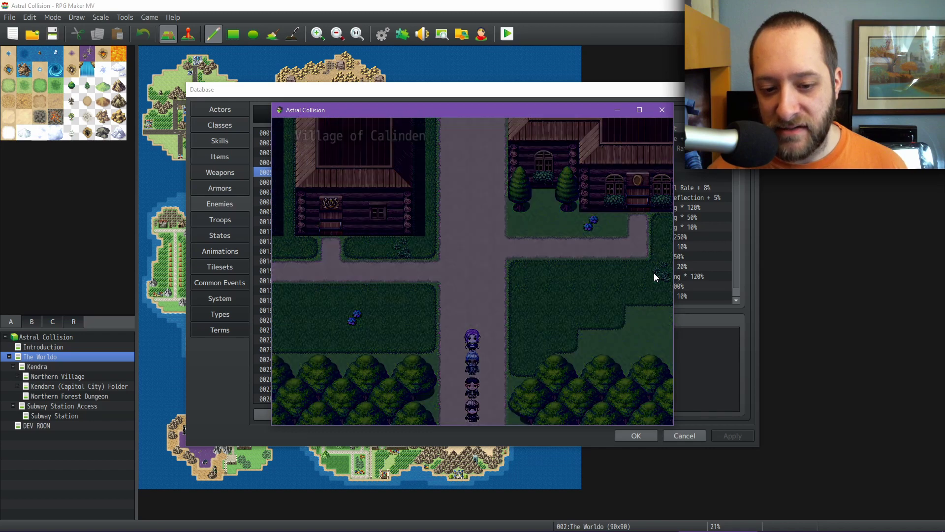
key(Down)
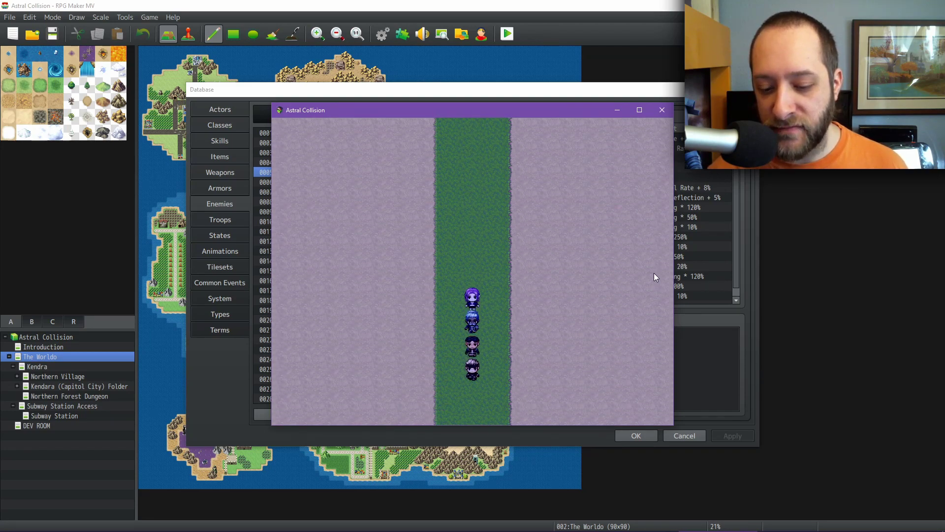
key(Down)
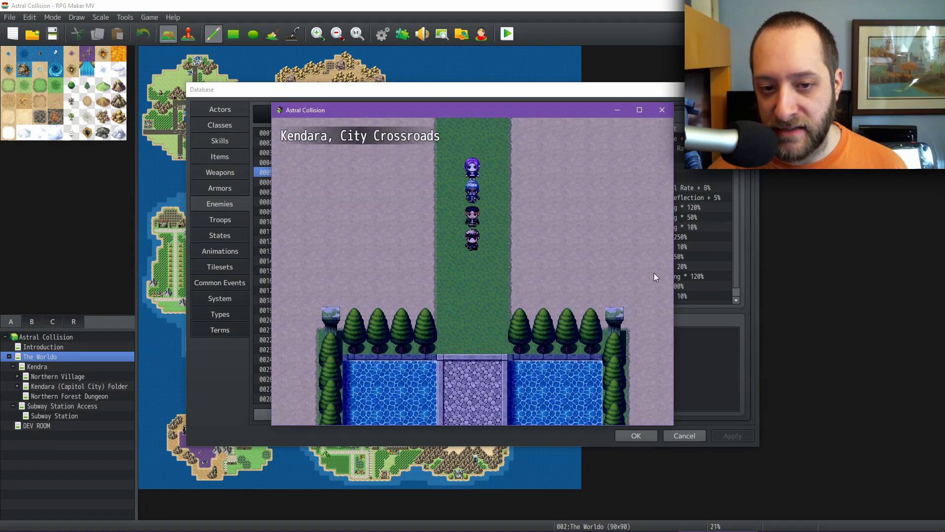
key(Down)
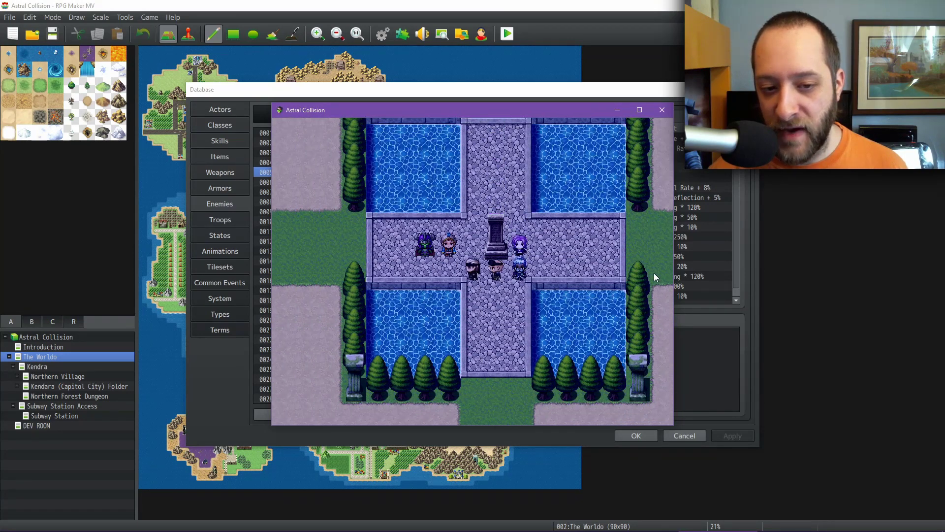
key(Left)
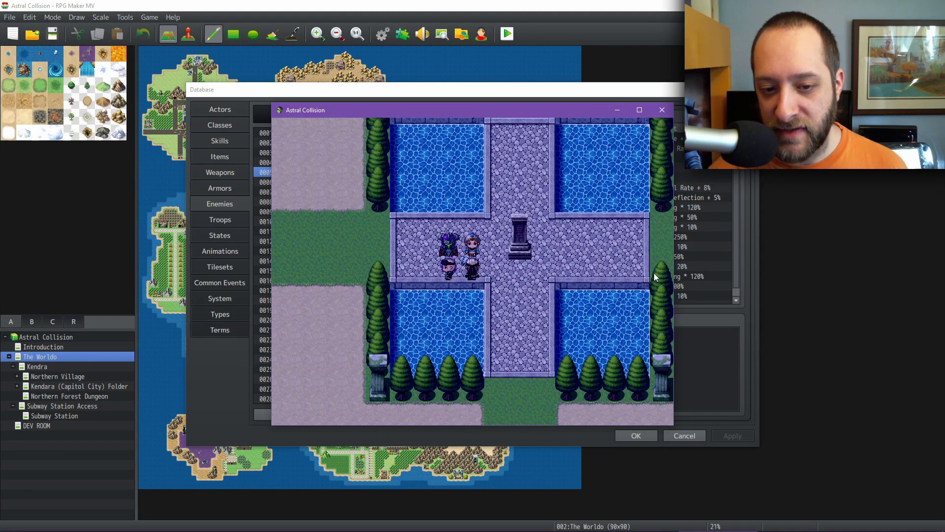
key(Left)
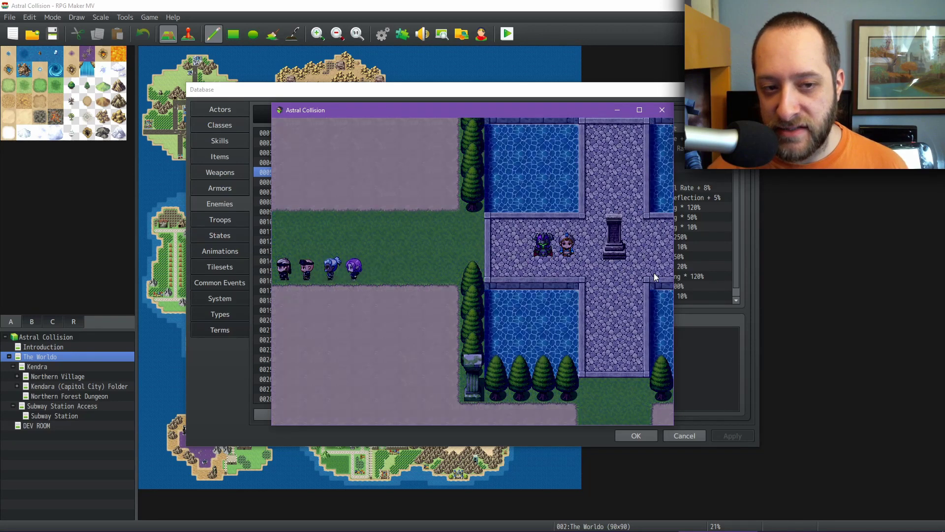
key(Left)
key(Down)
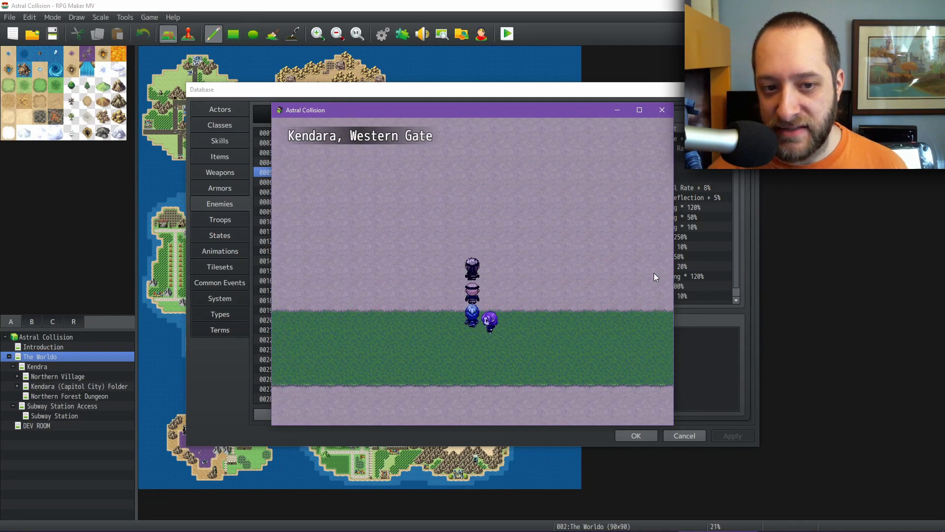
Walk the party north through Kendara's Royal District into the Palace, First Floor, and across to the eastern weapon-rack room.
key(Up)
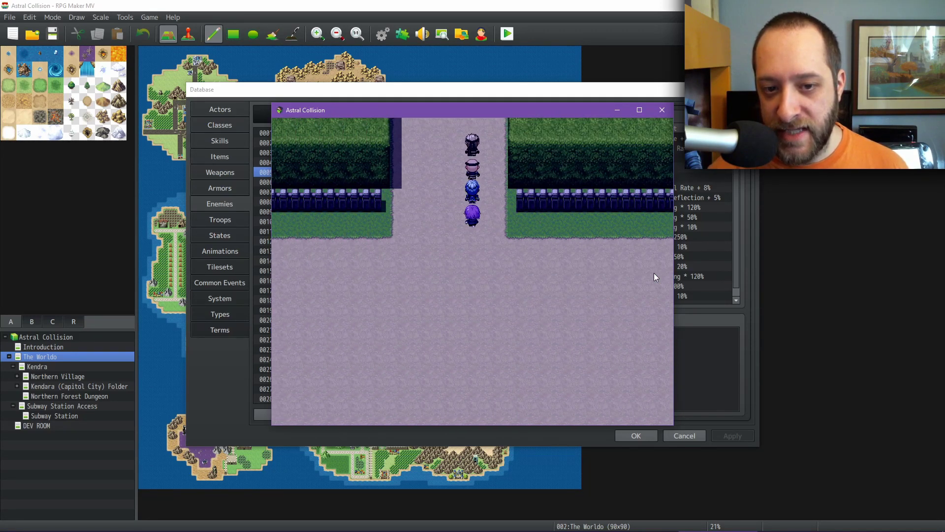
key(Up)
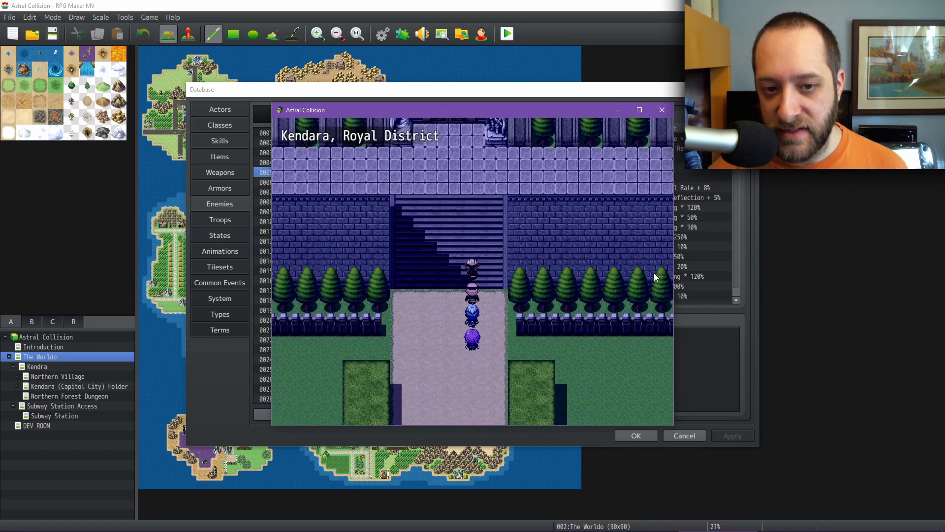
key(Up)
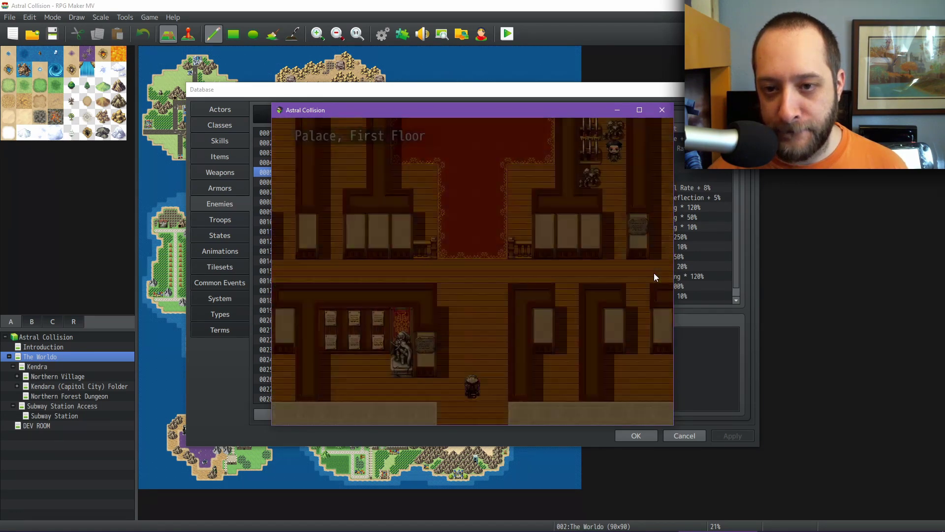
key(Up)
key(Right)
key(Up)
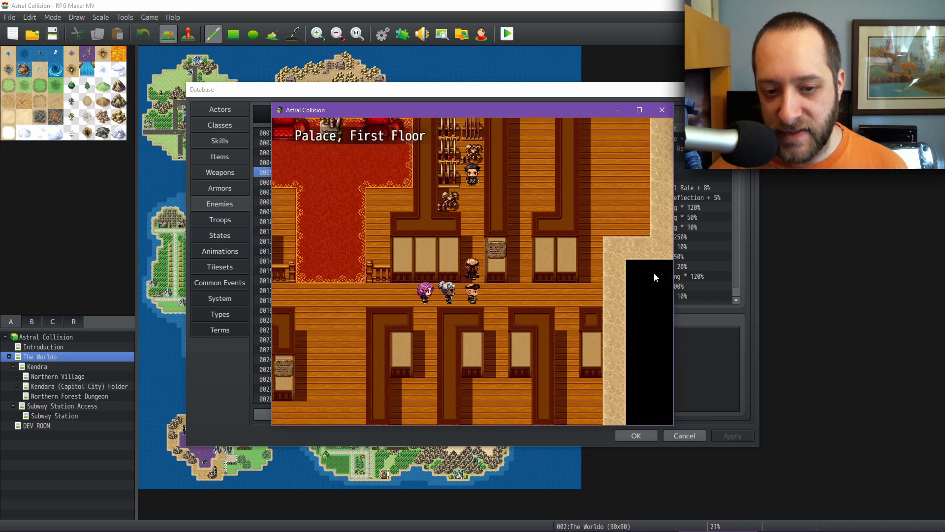
Talk to the merchant beside the palace weapon racks and open the shop's list of goods to buy.
key(Up)
key(Return)
key(Return)
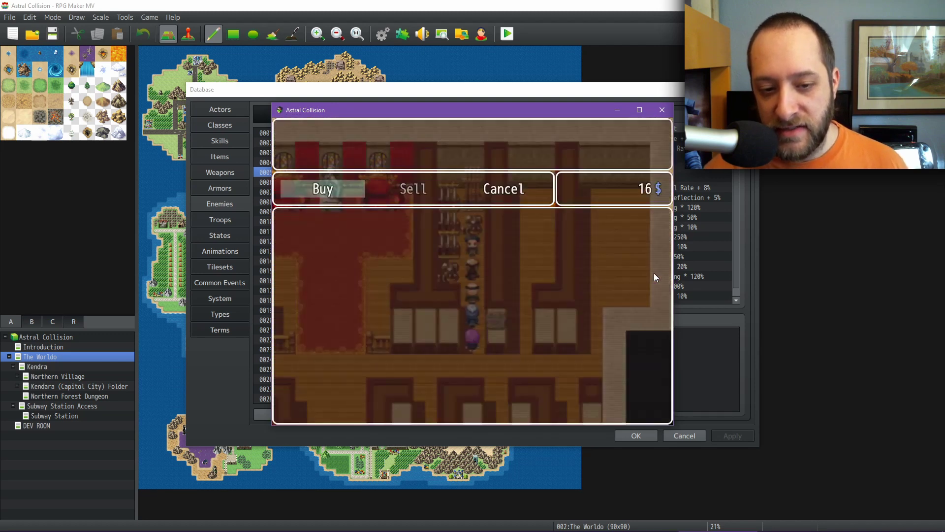
key(Return)
Examine the description, price and equip eligibility of each Royal Kendran item in the shop, from the sword to the boots.
key(Down)
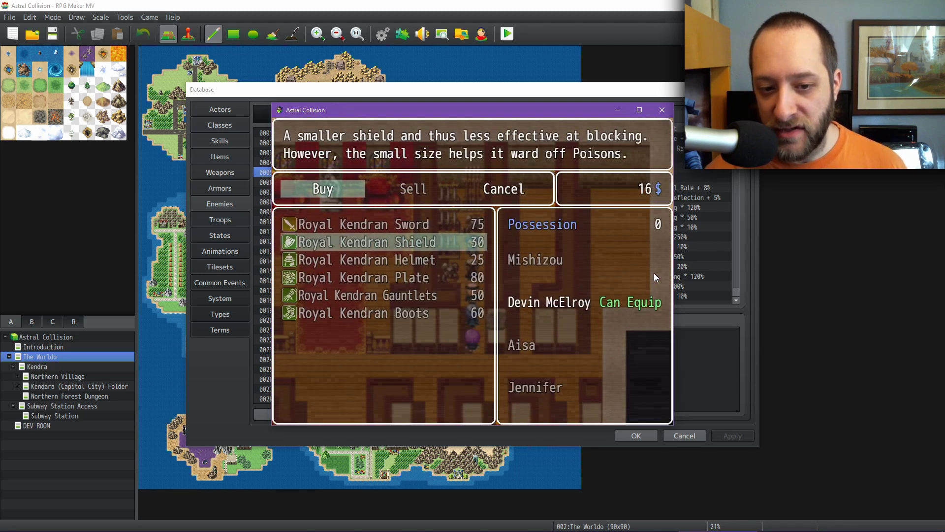
key(Down)
key(Down)
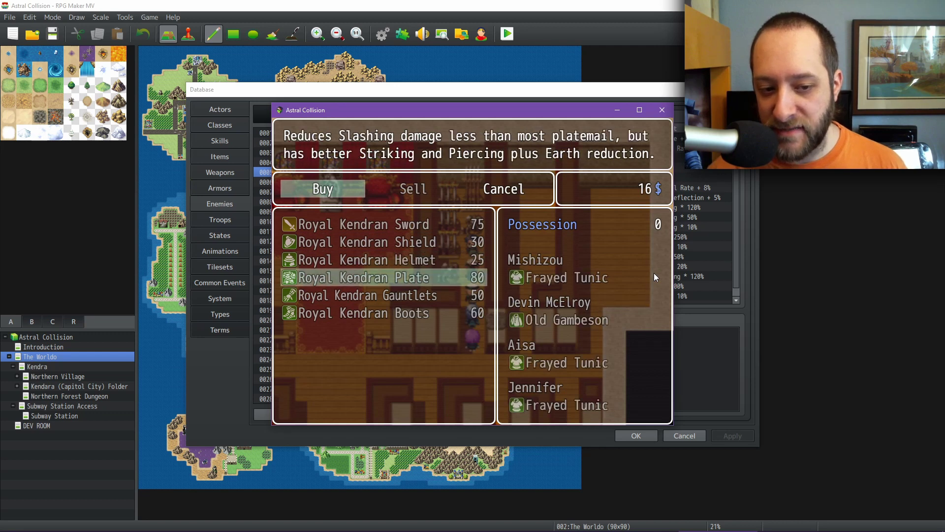
key(Down)
key(Down)
key(Up)
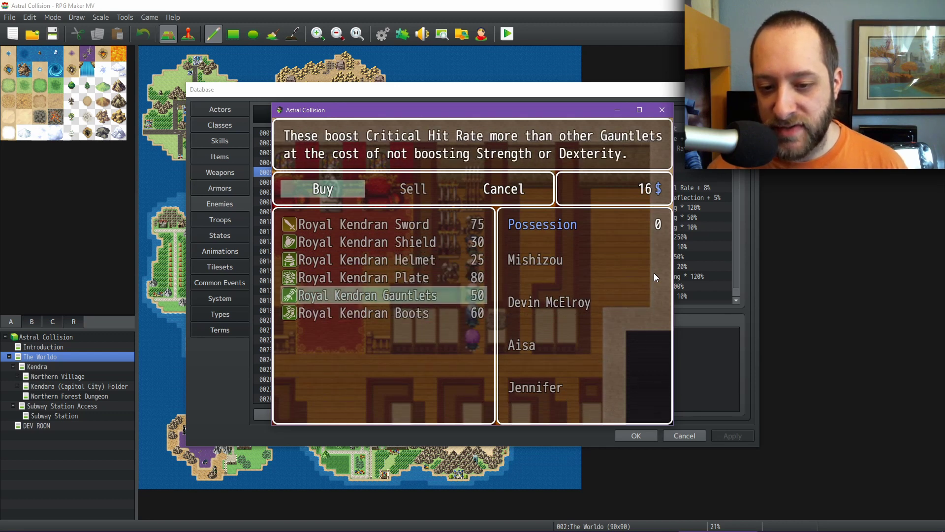
key(Up)
key(Up)
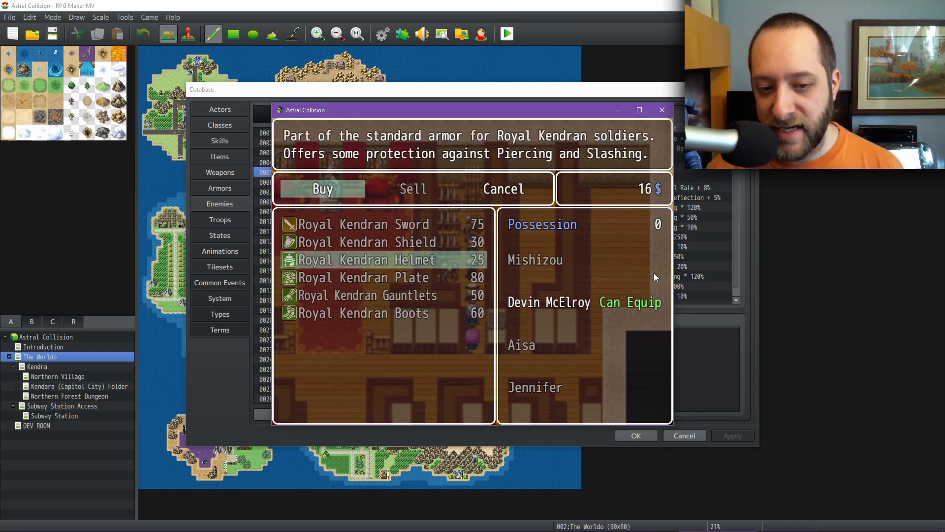
key(Up)
key(Down)
key(Down)
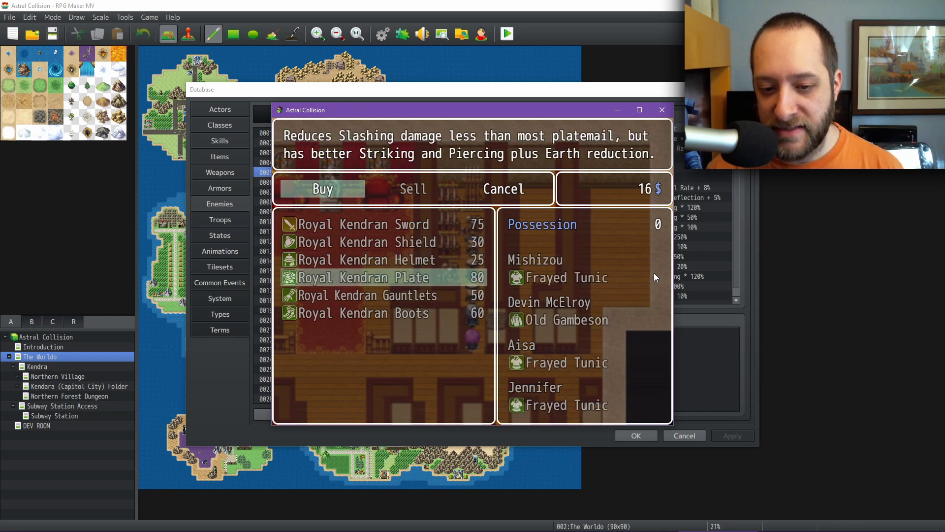
key(Up)
key(Down)
key(Down)
key(Down)
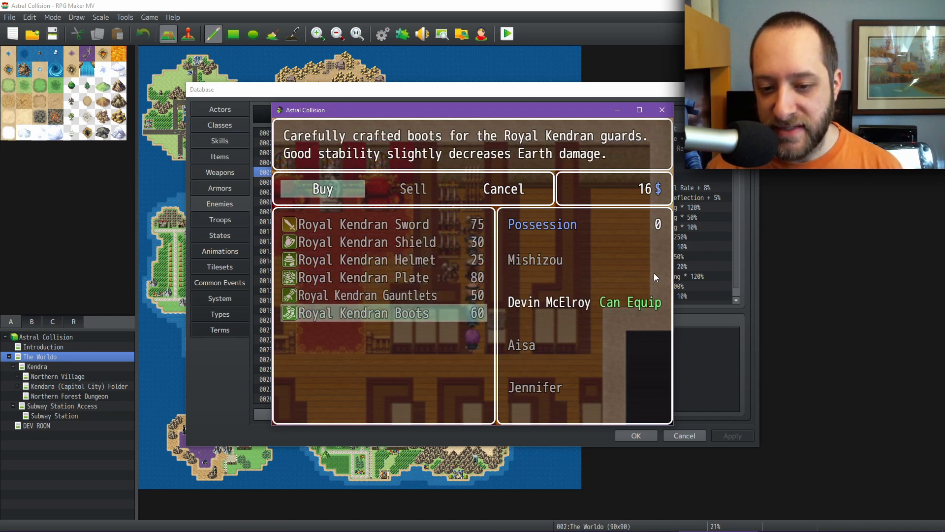
key(Up)
key(Up)
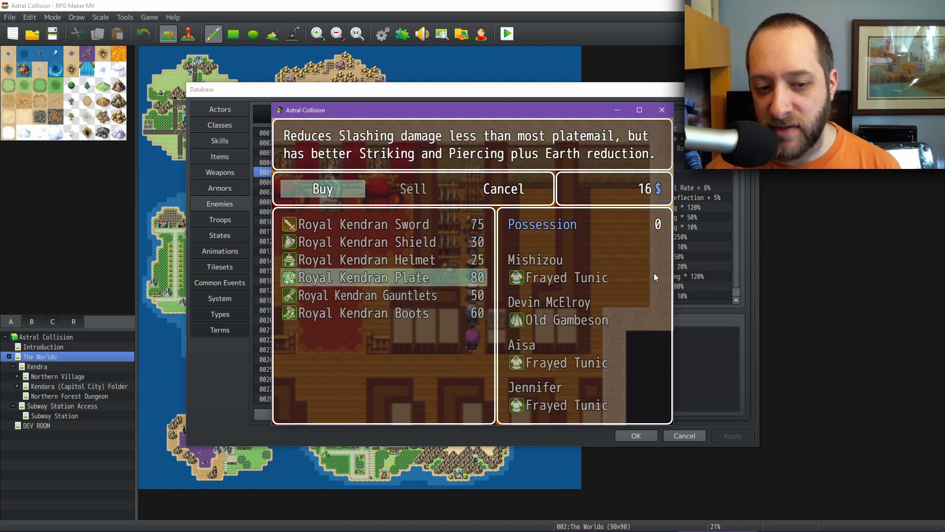
key(Up)
key(Up)
key(Up)
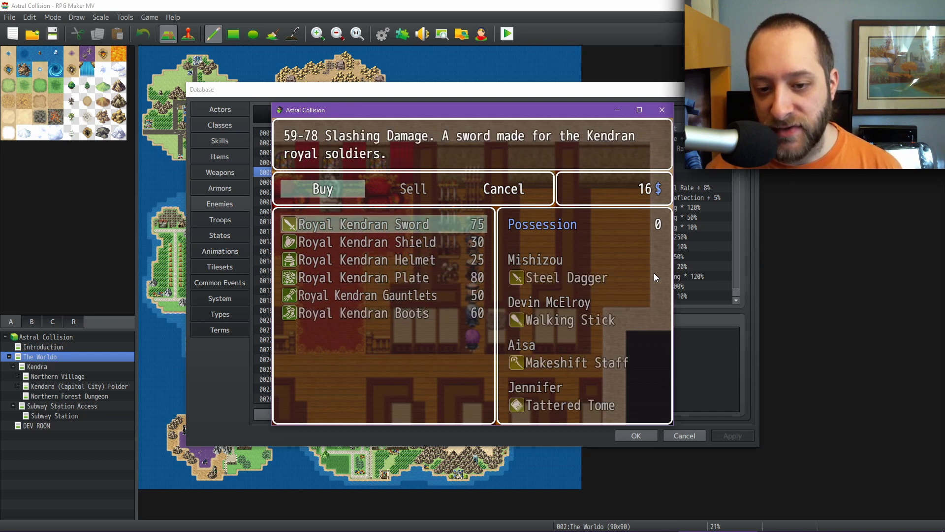
key(Down)
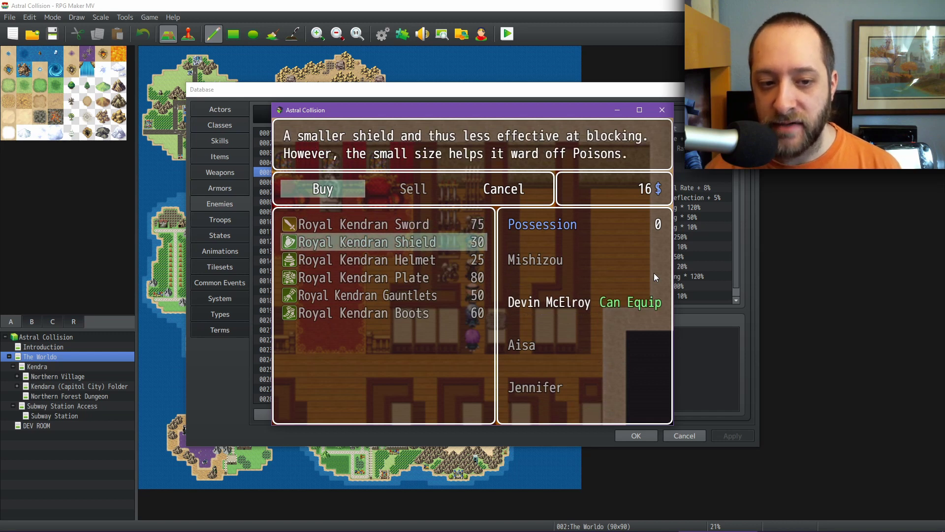
key(Down)
key(Down)
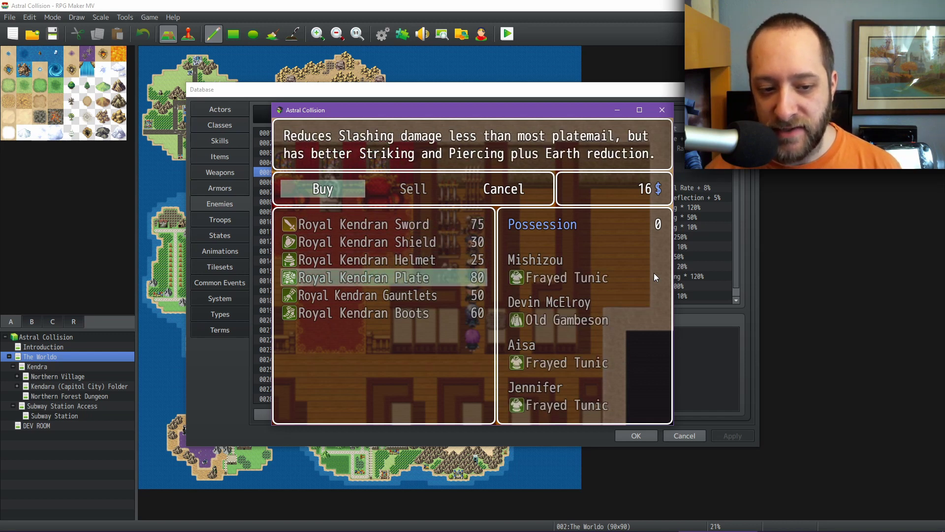
key(Down)
key(Down)
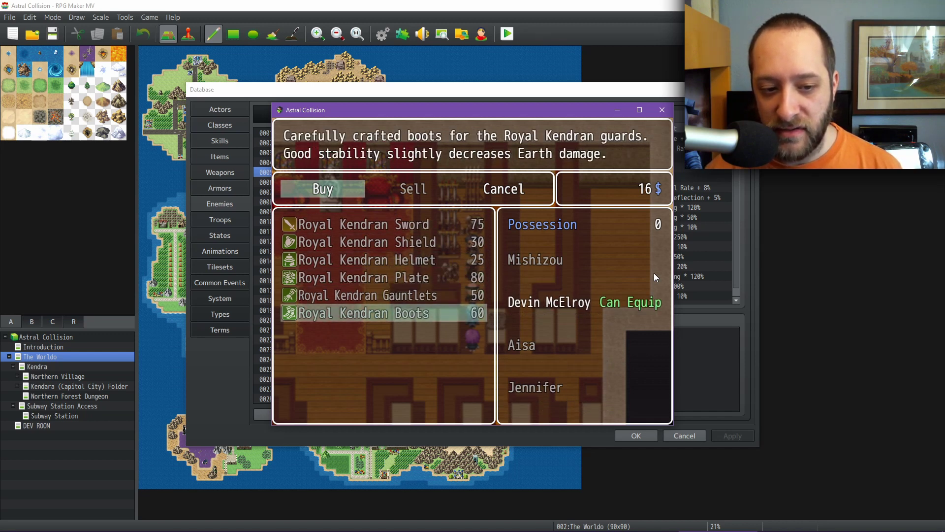
key(Up)
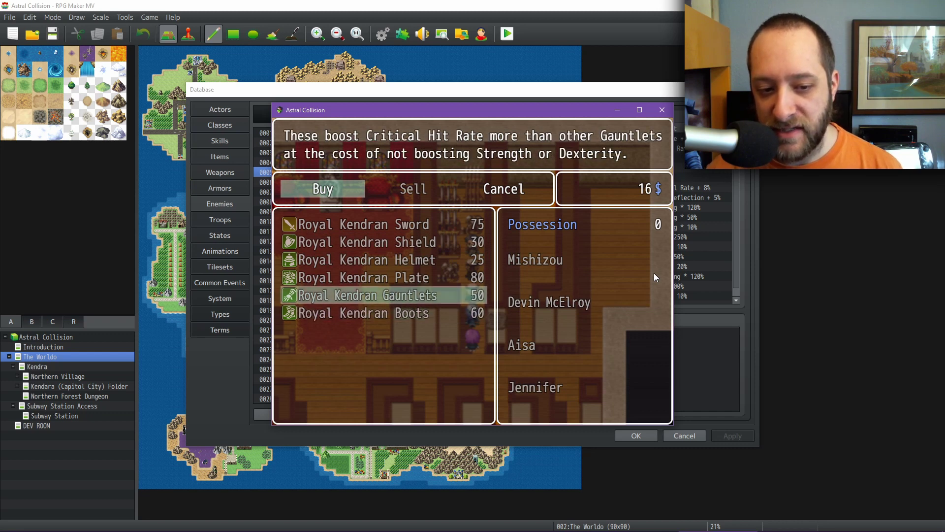
key(Up)
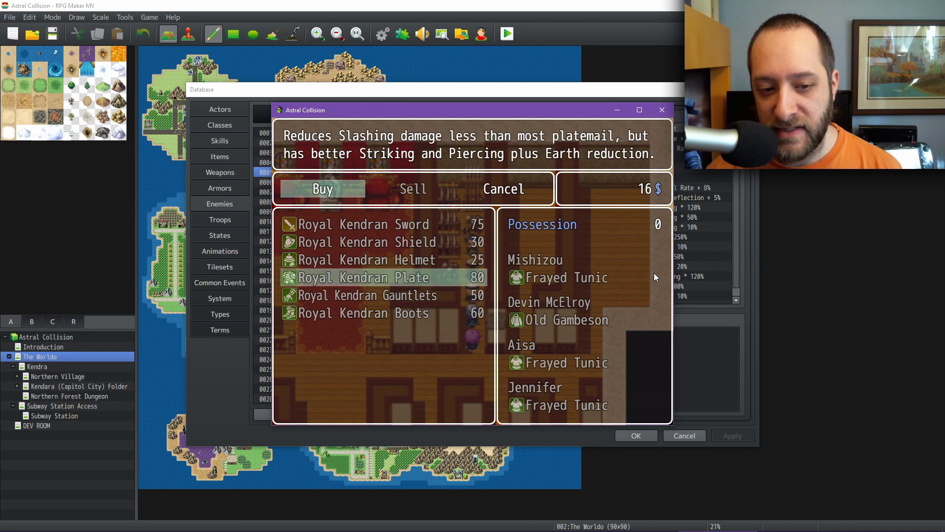
key(Down)
key(Up)
key(Up)
key(Up)
key(Up)
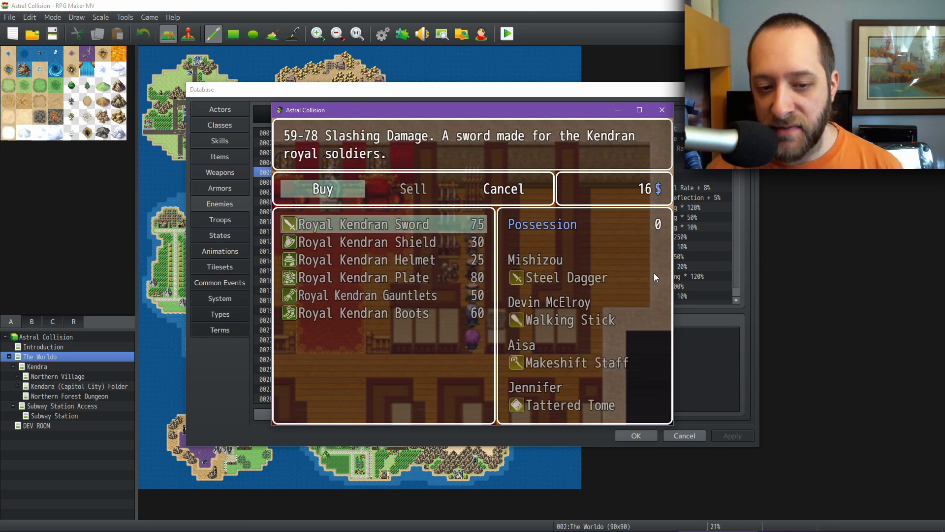
key(Down)
key(Down)
key(Down)
key(Down)
key(Down)
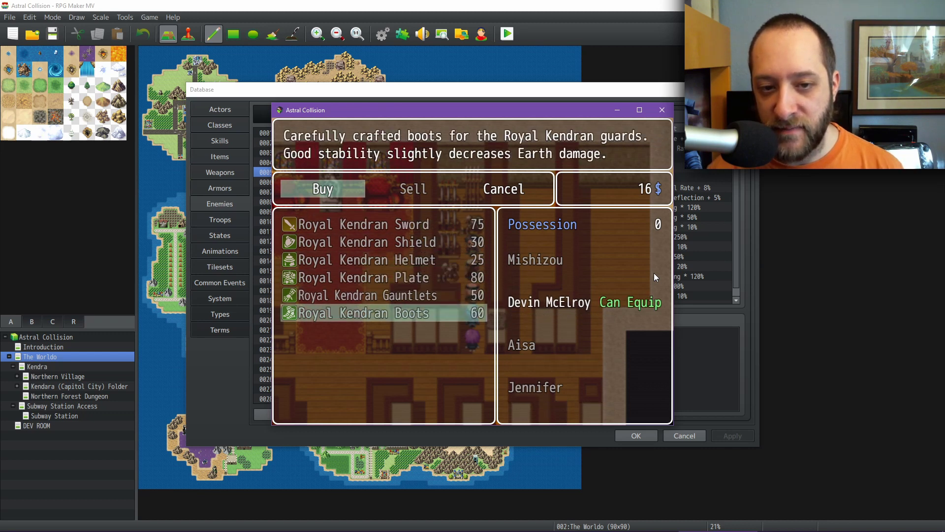
key(Up)
key(Up)
key(Up)
key(Up)
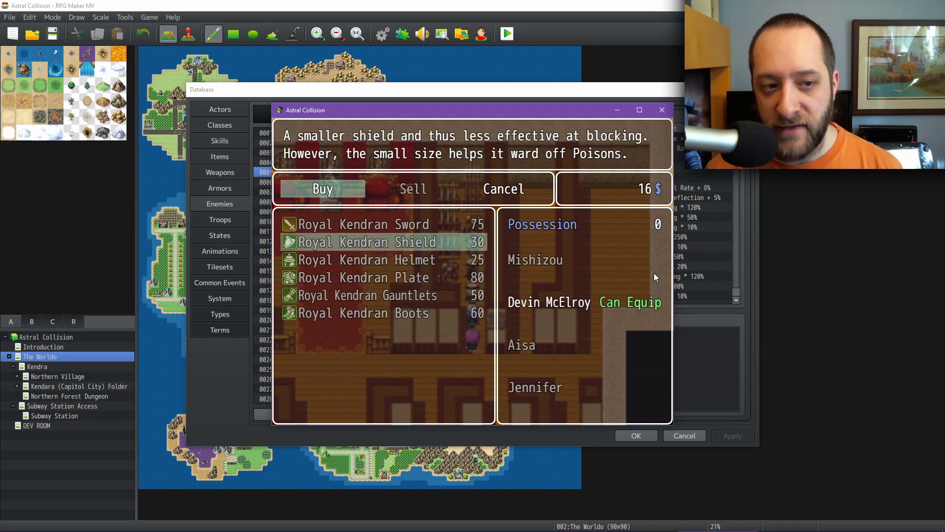
Review the database settings and traits of the Royal Kendran armors, entries 0061 to 0065, from the shield to the boots.
click(223, 191)
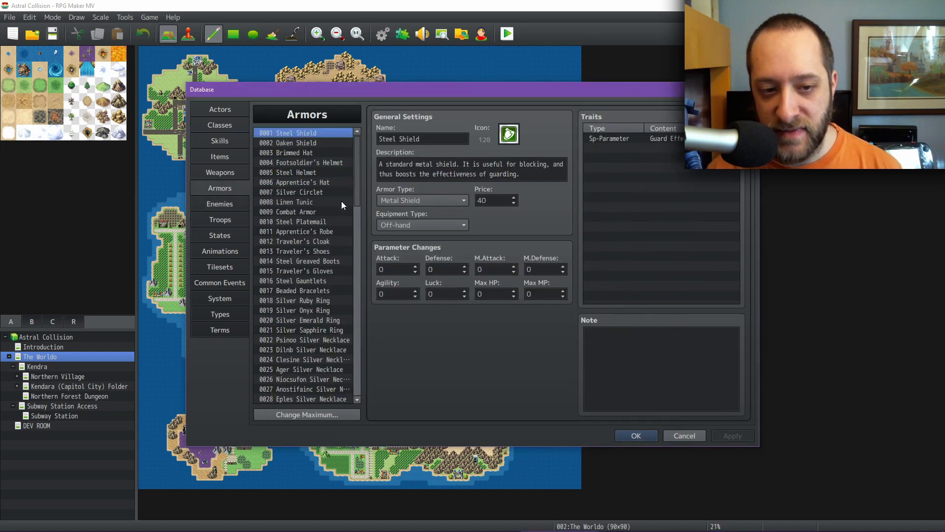
drag(357, 164, 352, 290)
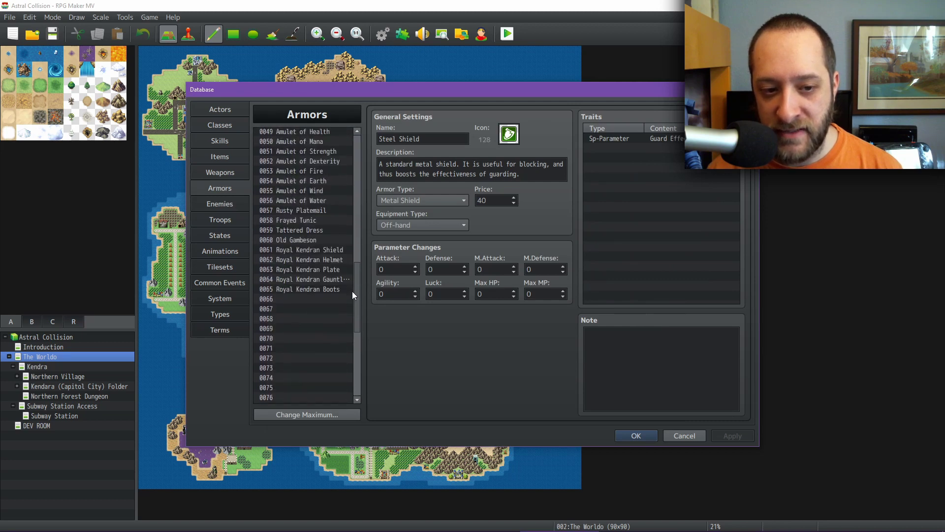
click(329, 248)
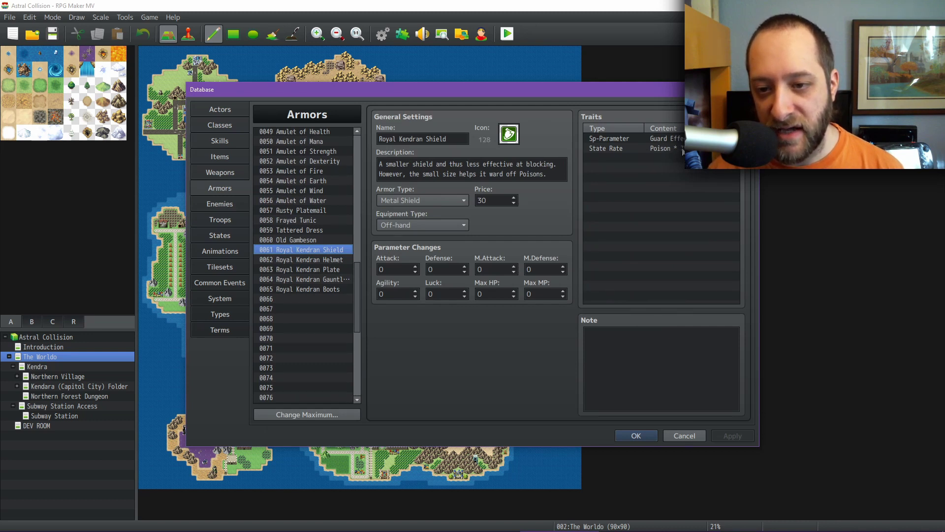
click(339, 263)
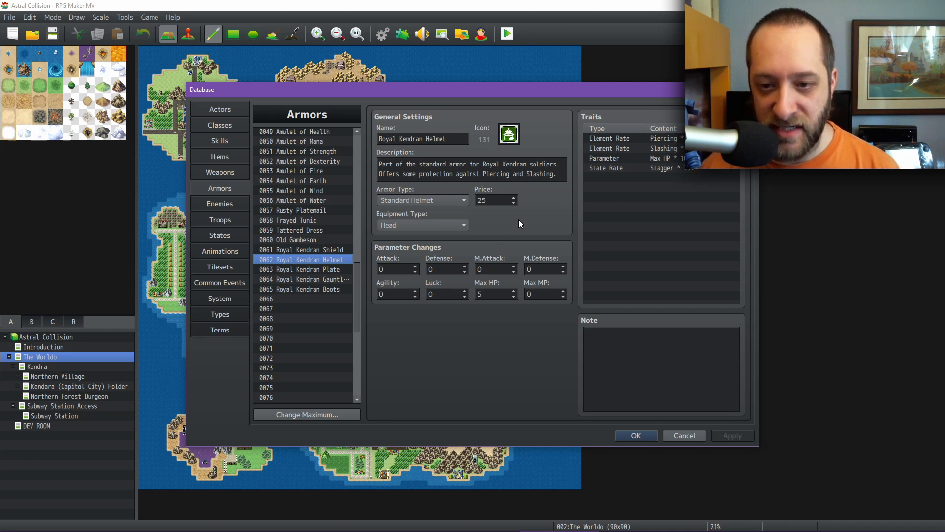
click(321, 270)
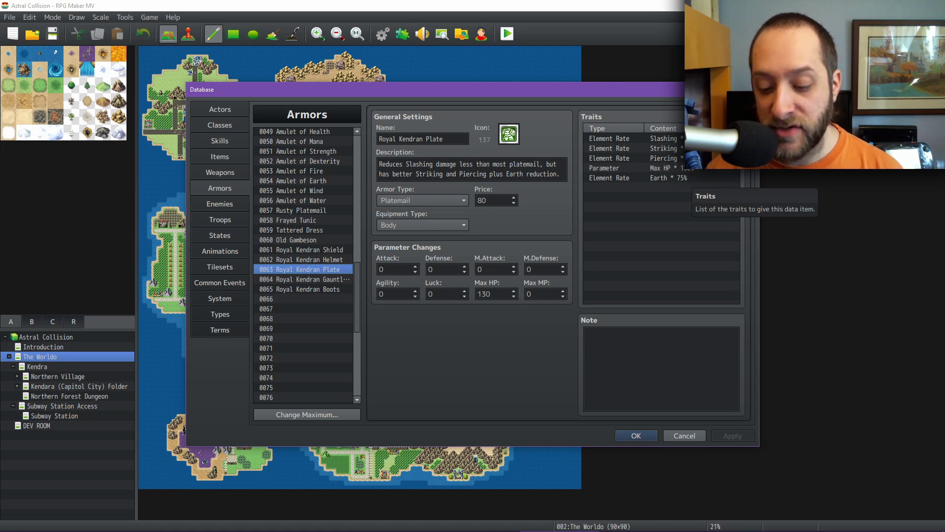
click(302, 278)
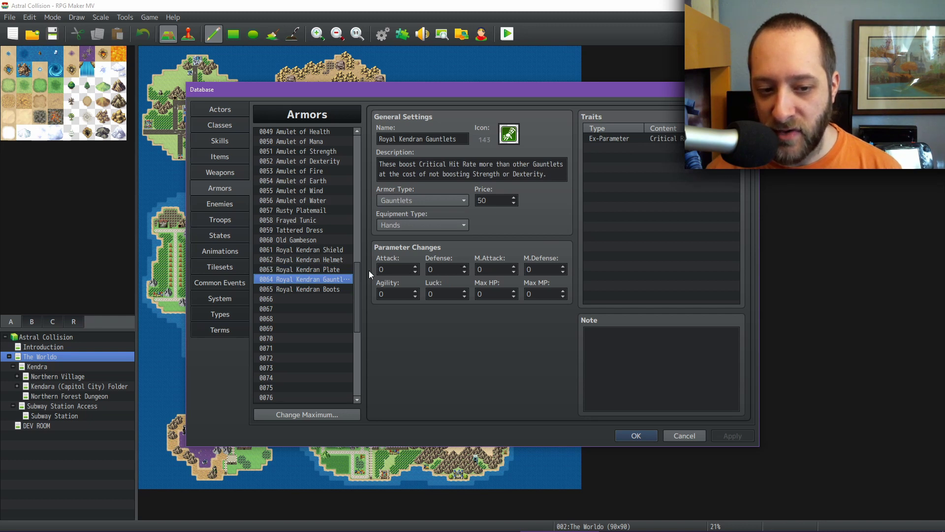
click(305, 290)
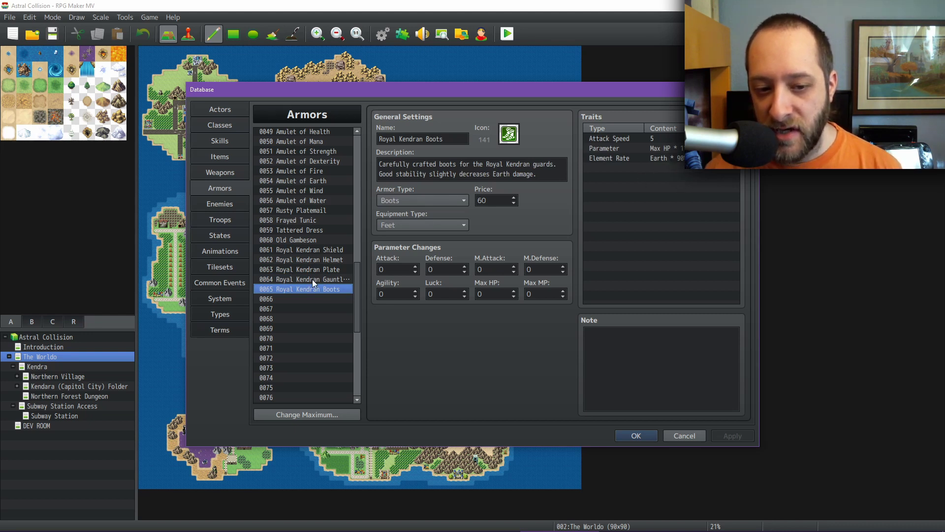
Review the database settings of the Sickening Soil skill, entry 0013, including its Earth damage formula and Poison effect.
mouse_move(667, 529)
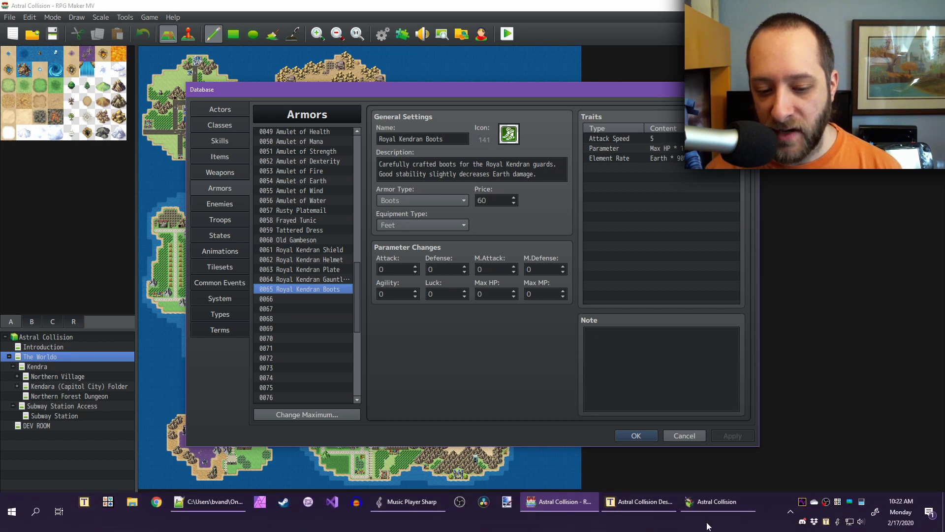
click(220, 141)
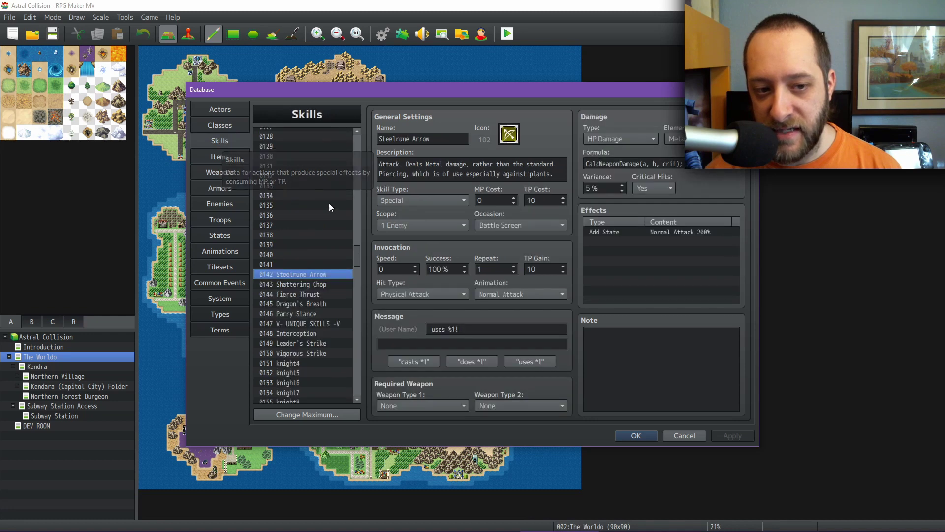
drag(360, 258, 356, 137)
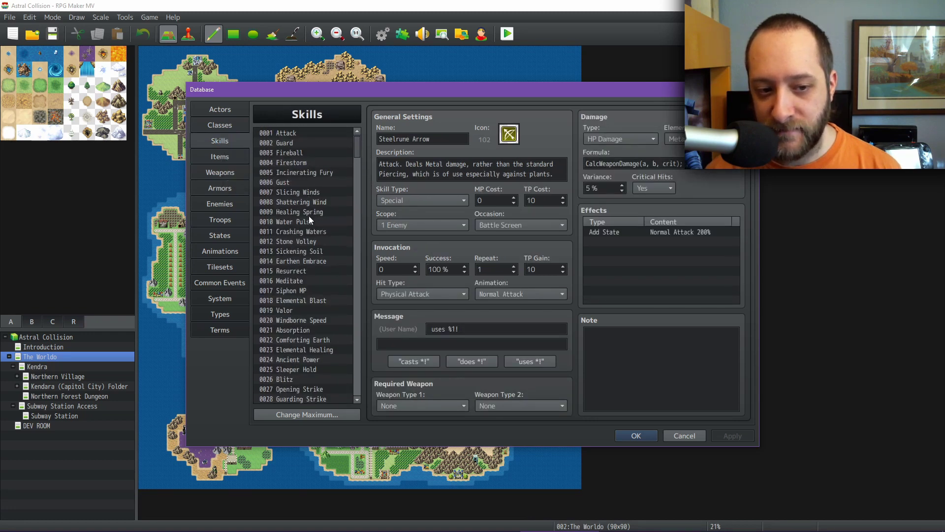
click(311, 250)
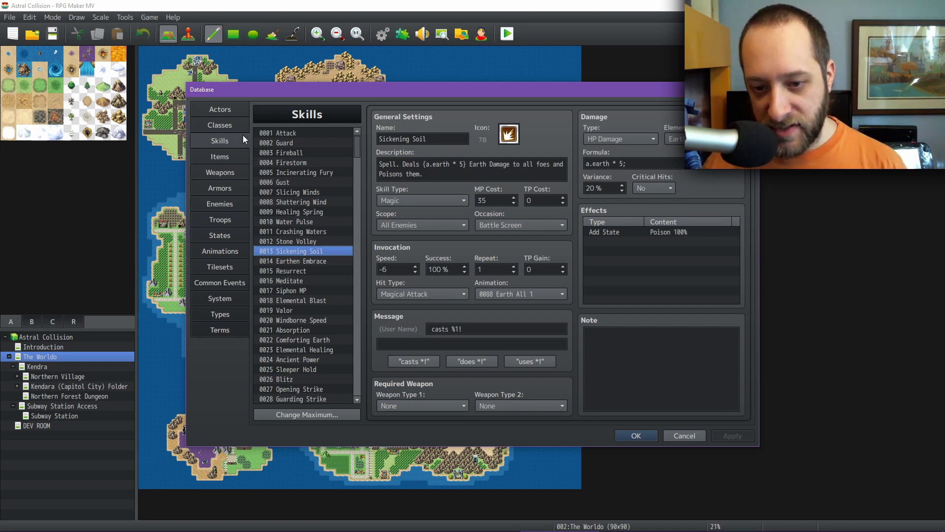
Switch back to the running Astral Collision playtest and leave the palace shop.
mouse_move(696, 525)
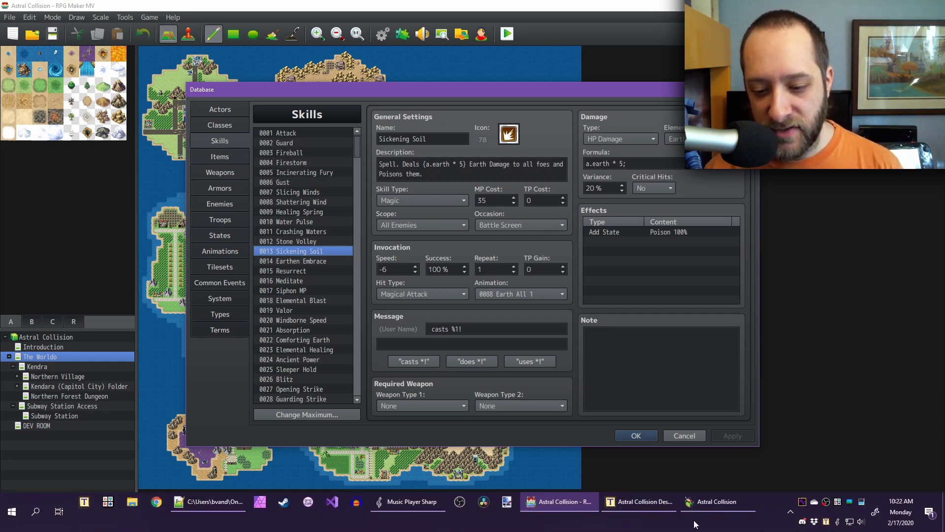
click(704, 506)
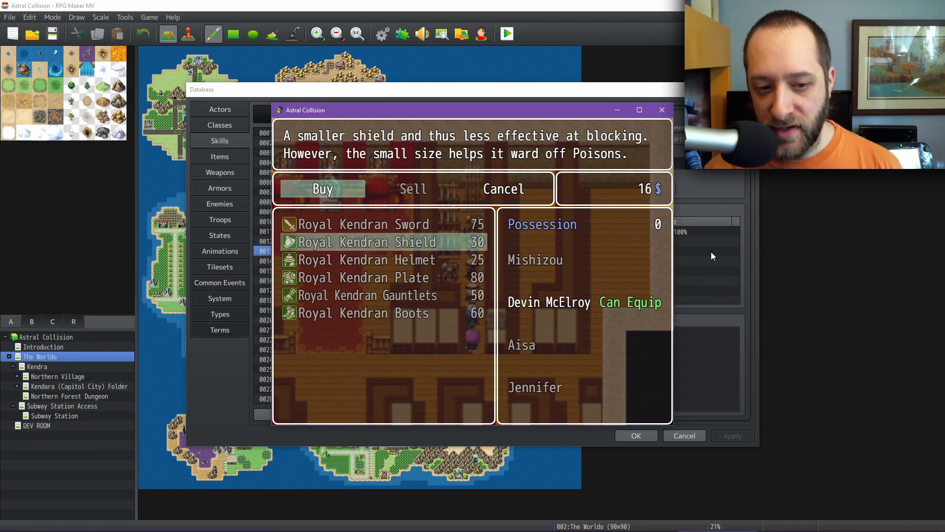
key(Escape)
key(Escape)
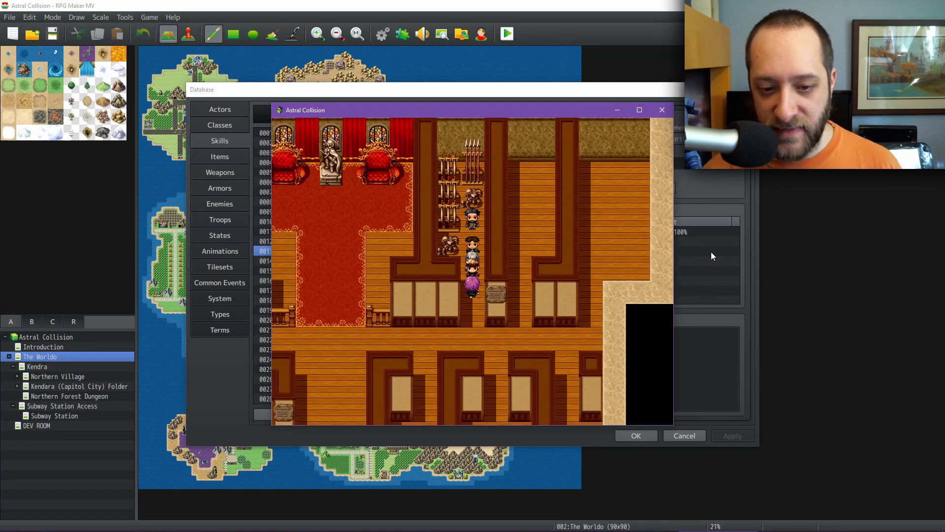
Walk the party south out of the palace, through Kendara's Royal District and Western Gate, and on to the City Crossroads.
key(Down)
key(Left)
key(Down)
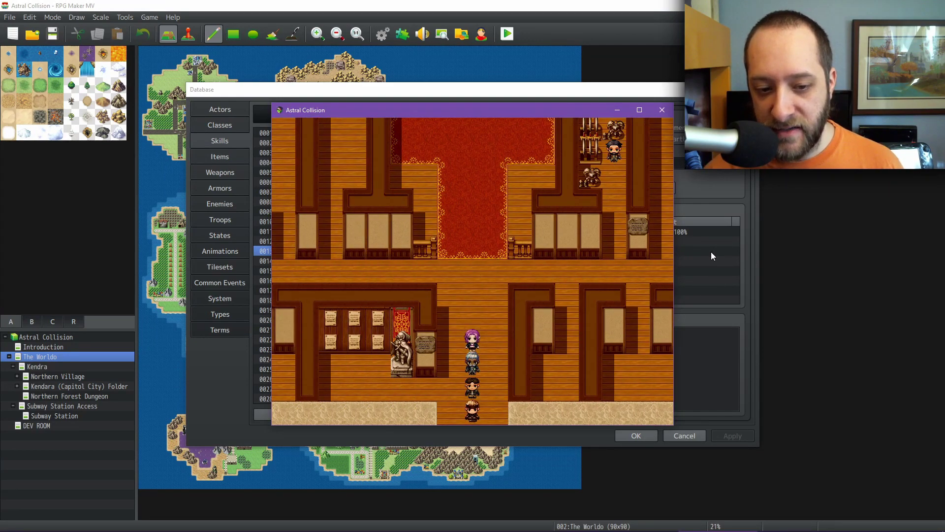
key(Down)
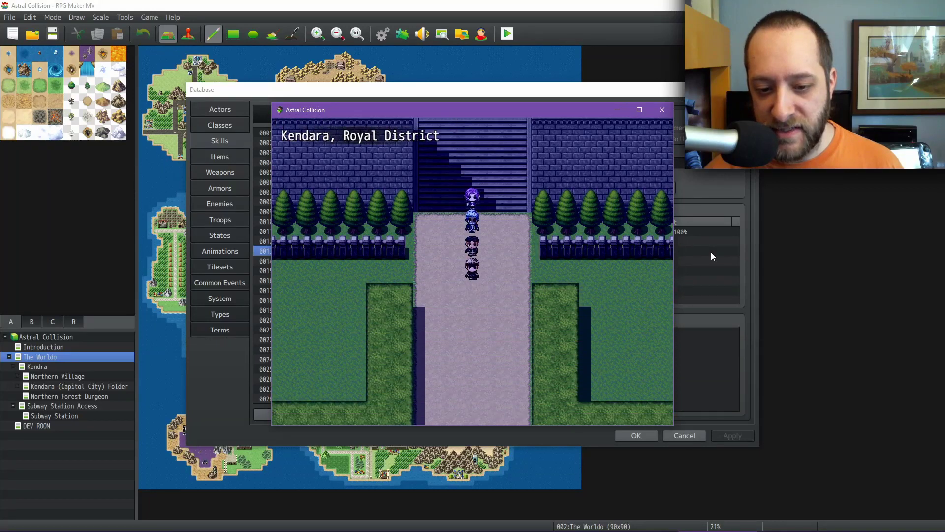
key(Down)
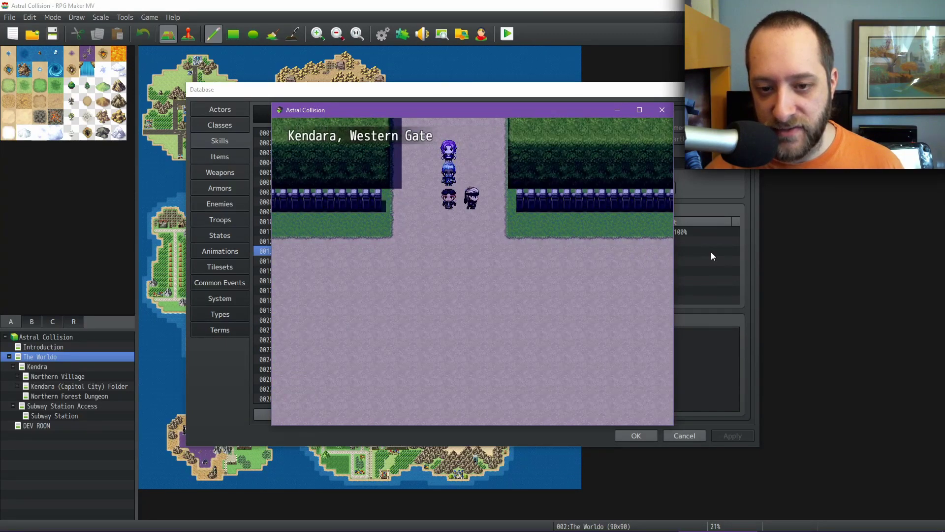
key(Down)
key(Right)
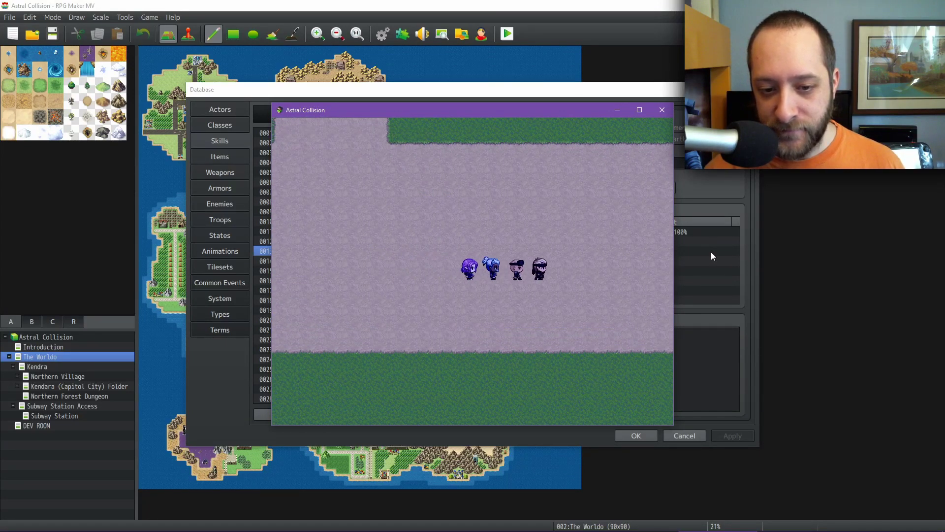
key(Up)
key(Left)
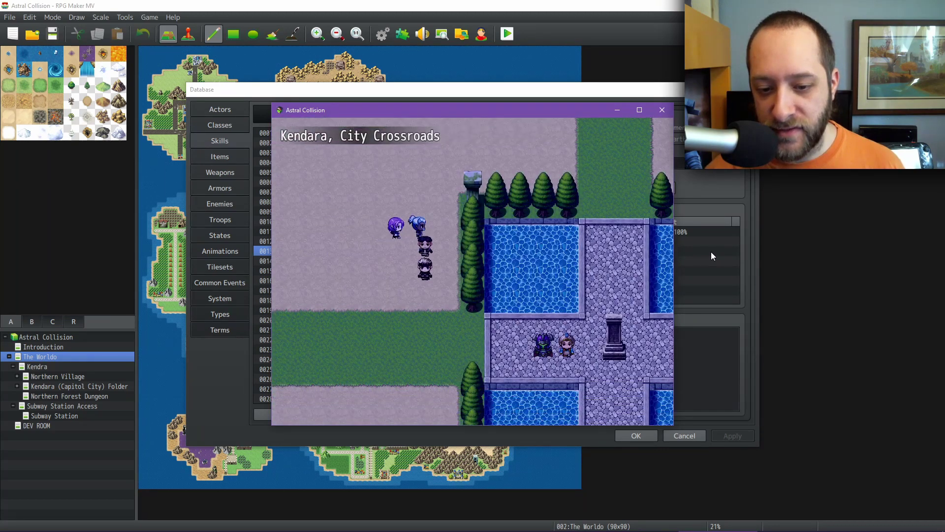
Walk the party through the City Crossroads and Southern Gate to the Adventurers' District and enter the Adventurers' Guild Lobby.
key(Right)
key(Up)
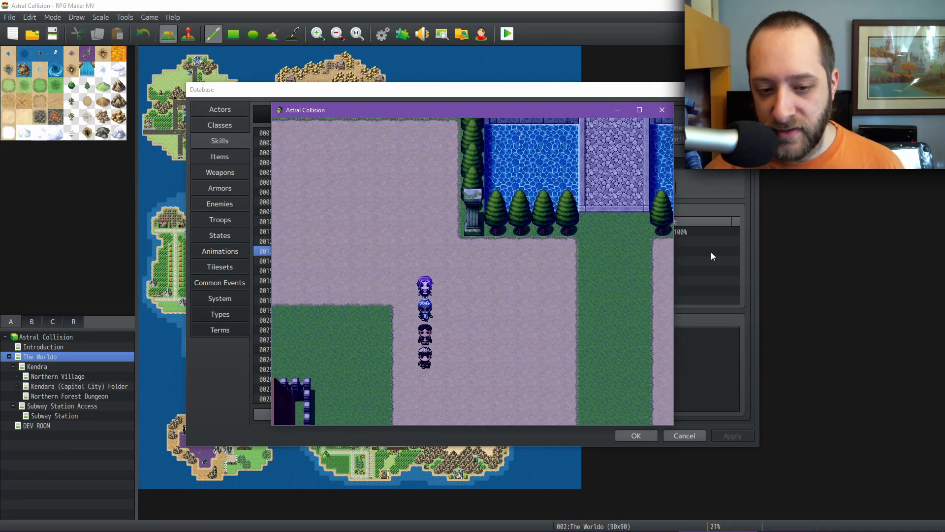
key(Down)
key(Right)
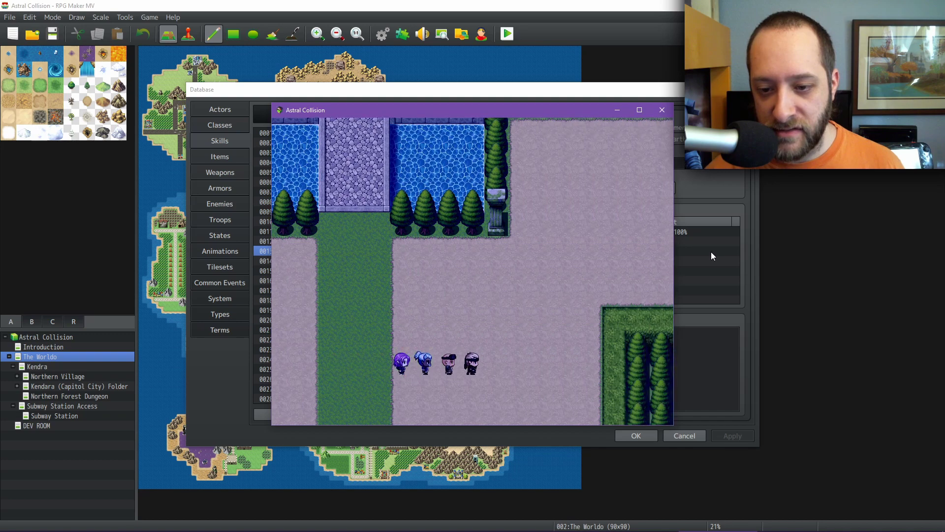
key(Down)
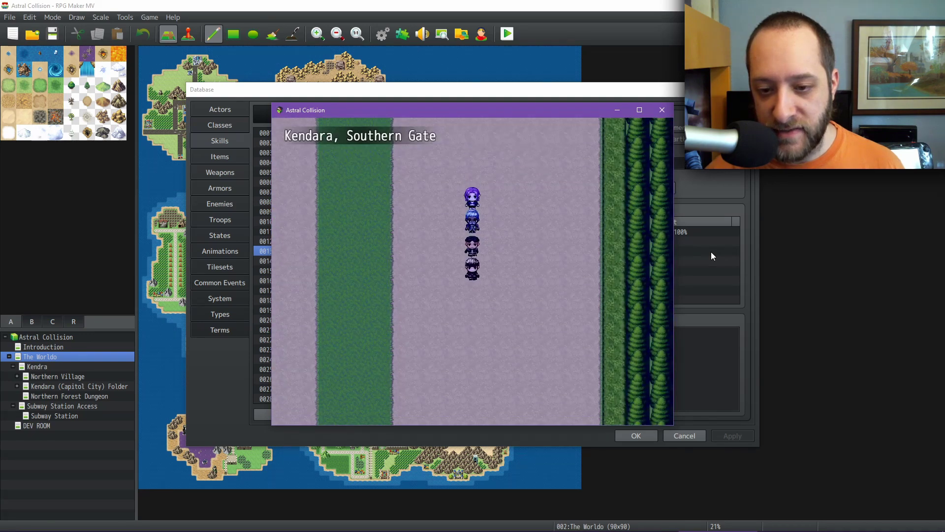
key(Down)
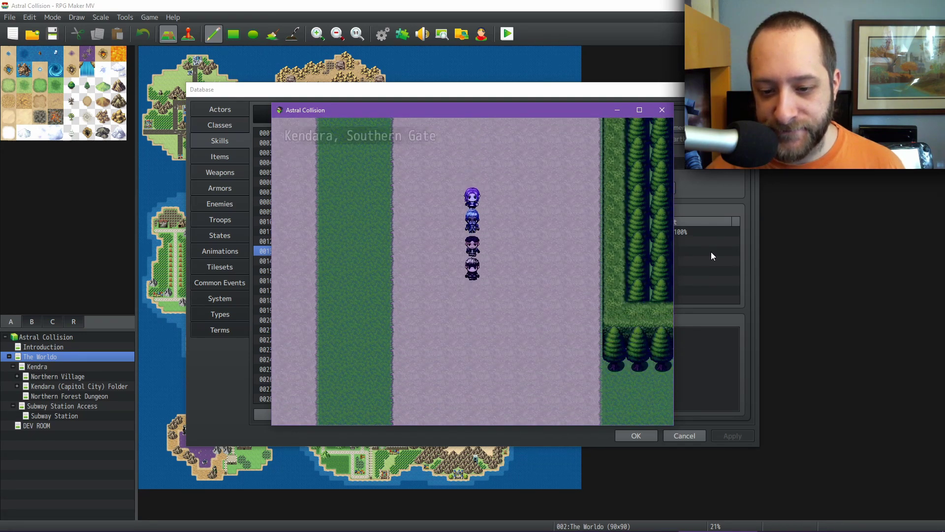
key(Right)
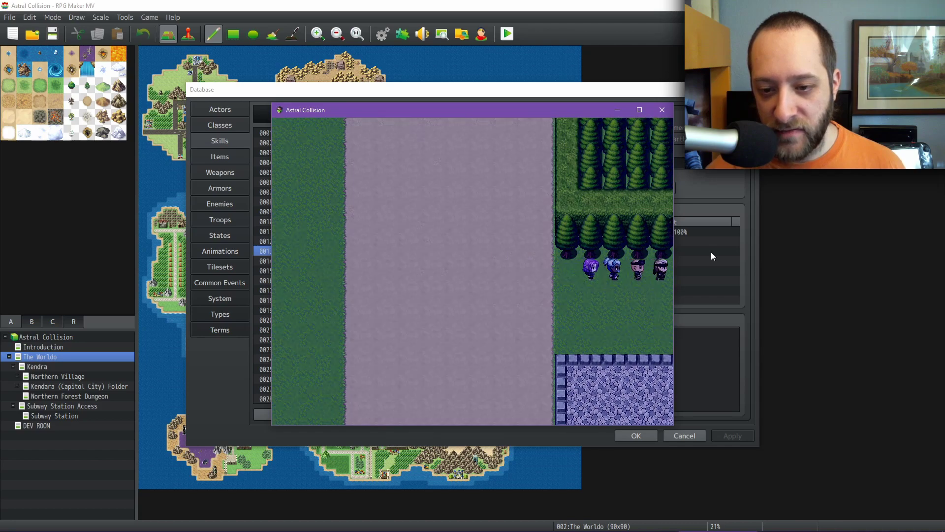
key(Right)
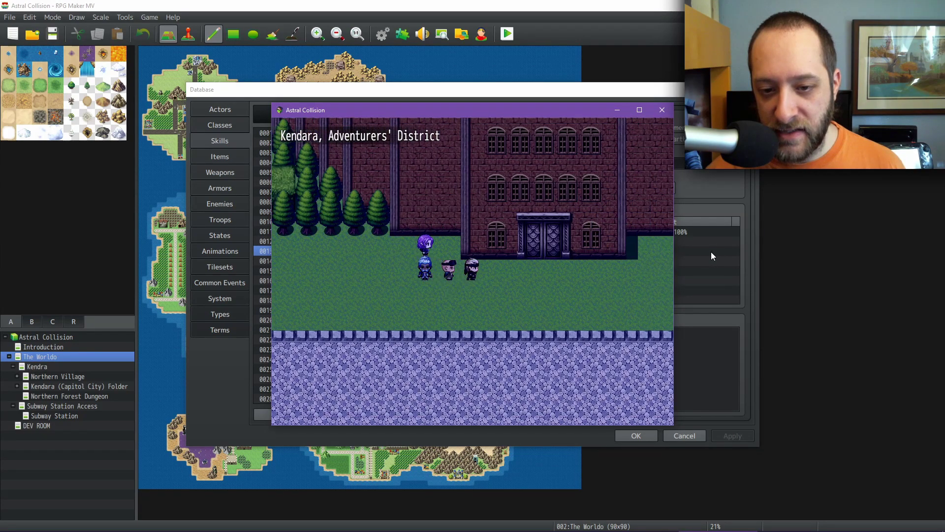
key(Up)
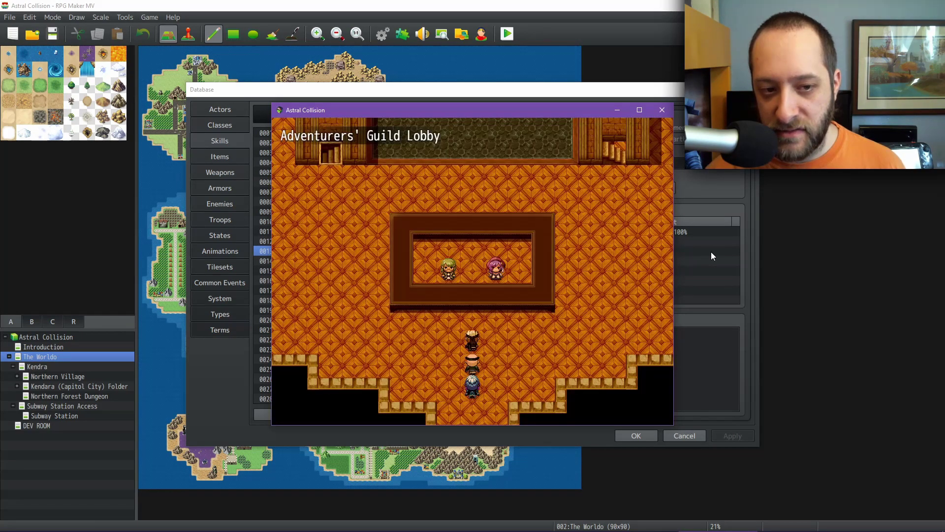
Take the lobby's western stairs up to Adventurers' Guild Services and walk the party to the clerks' counter.
key(Left)
key(Up)
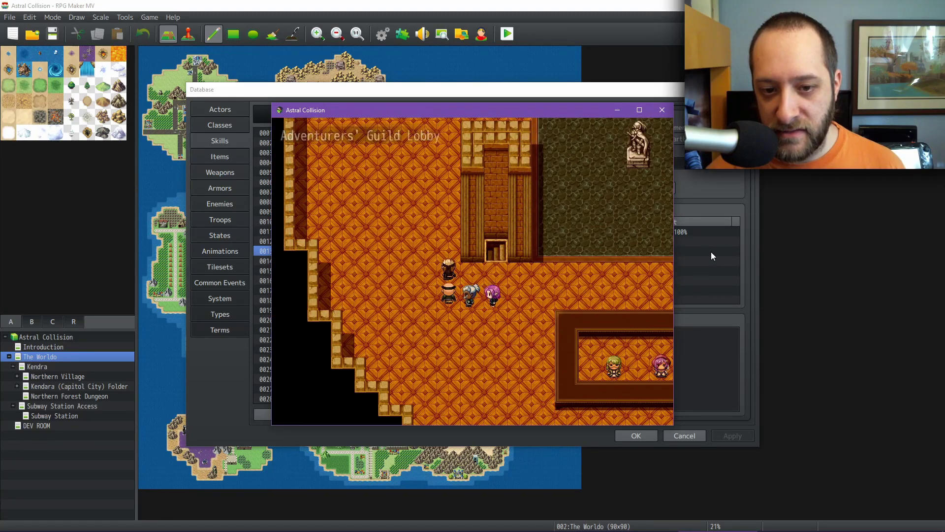
key(Up)
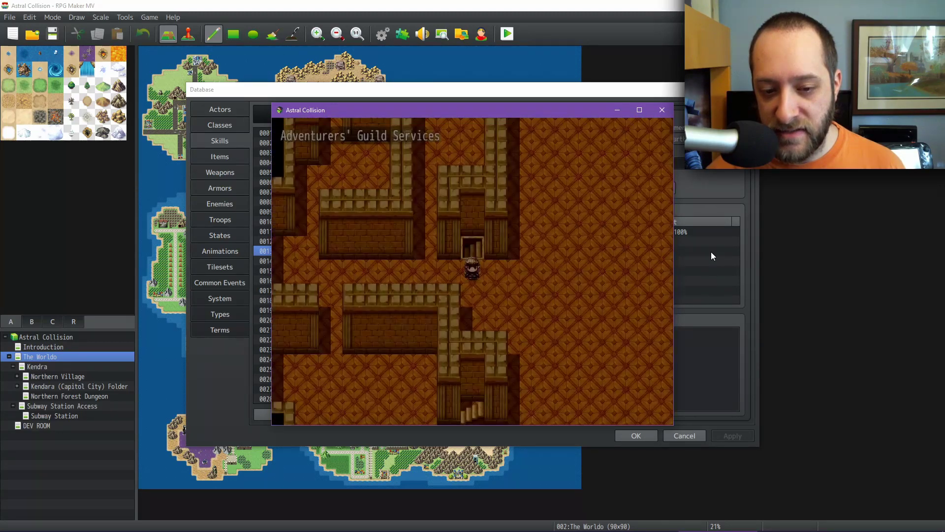
key(Up)
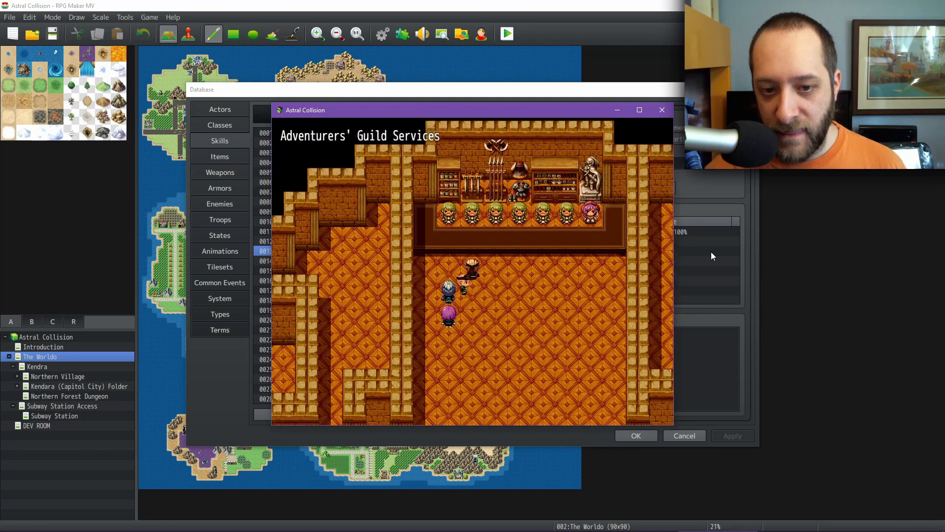
Examine the descriptions and prices of the Pot of Healing, Antidote and Healing Potion sold by the counter's second clerk from the west.
key(Return)
key(Return)
key(Down)
key(Down)
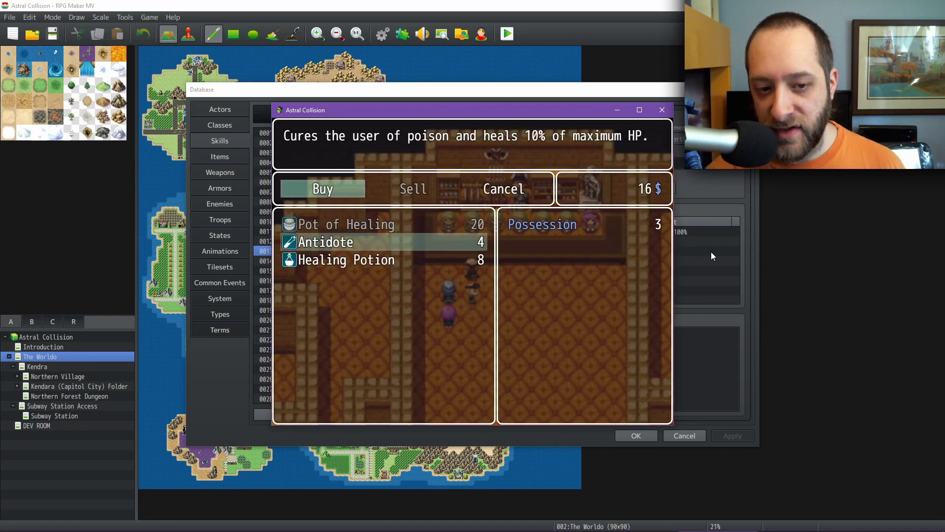
key(Up)
key(Down)
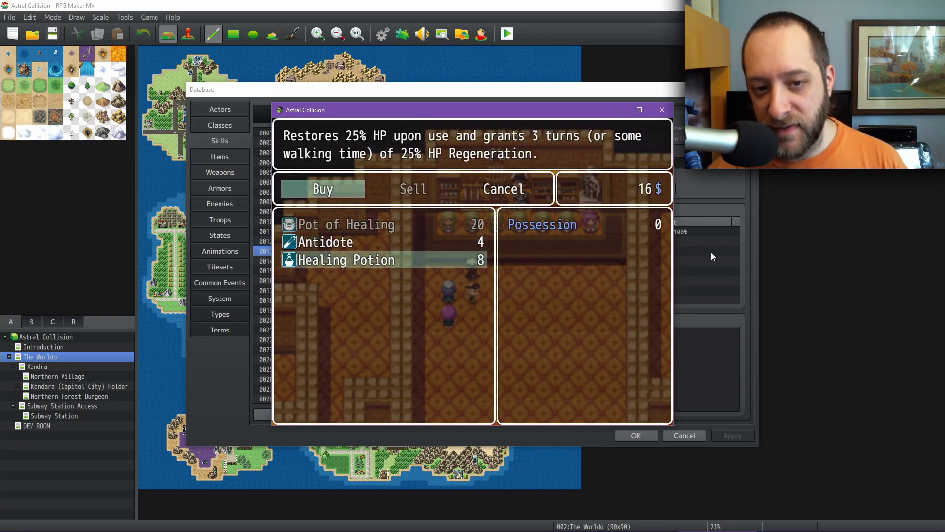
key(Up)
key(Up)
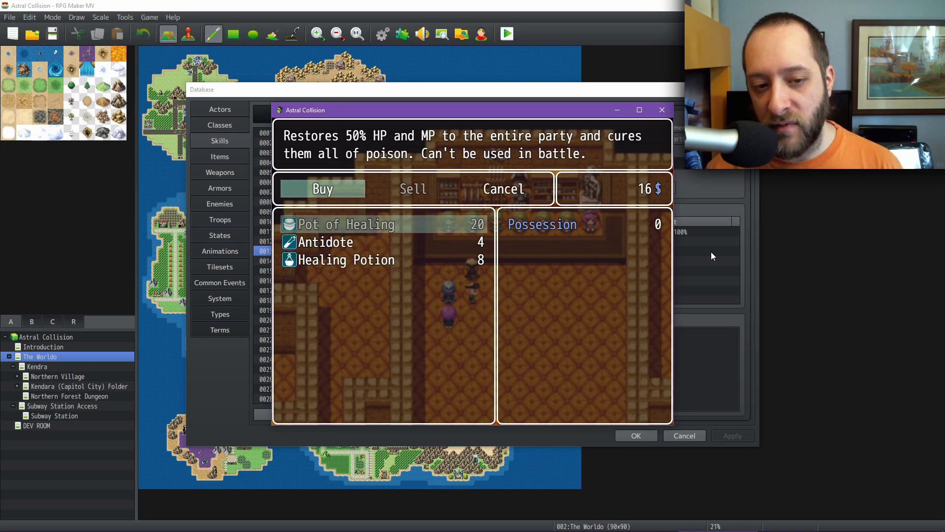
key(Down)
key(Down)
key(Down)
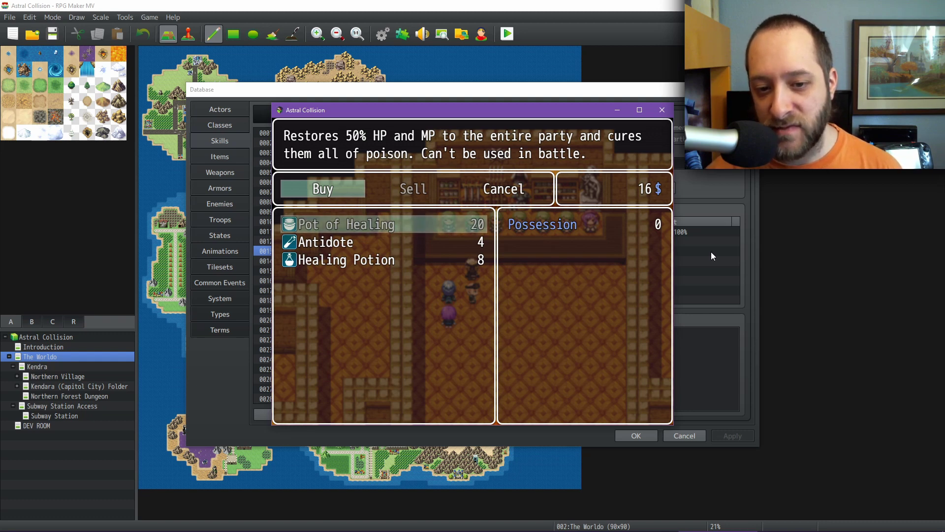
key(Escape)
key(Escape)
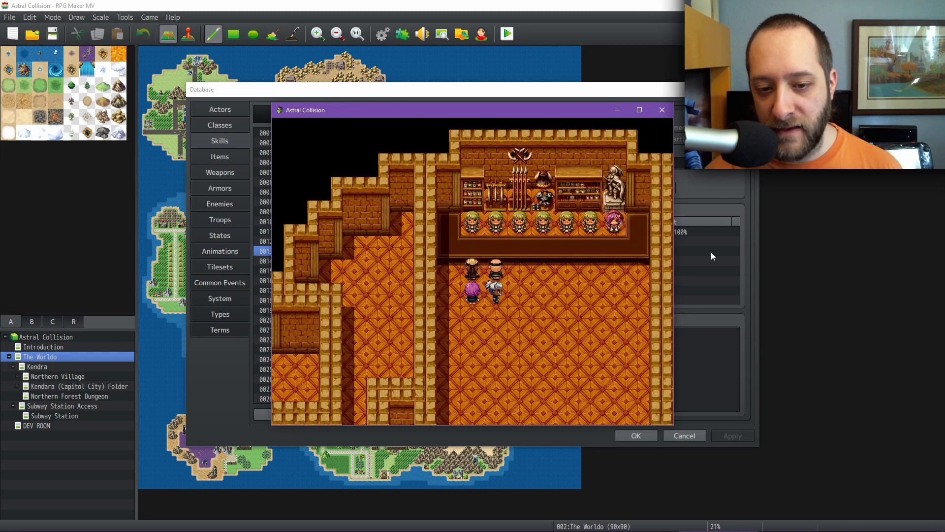
Look through the crafting materials sold by the counter's westernmost clerk, from Hide to Feather, and leave the shop.
key(Return)
key(Down)
key(Down)
key(Down)
key(Down)
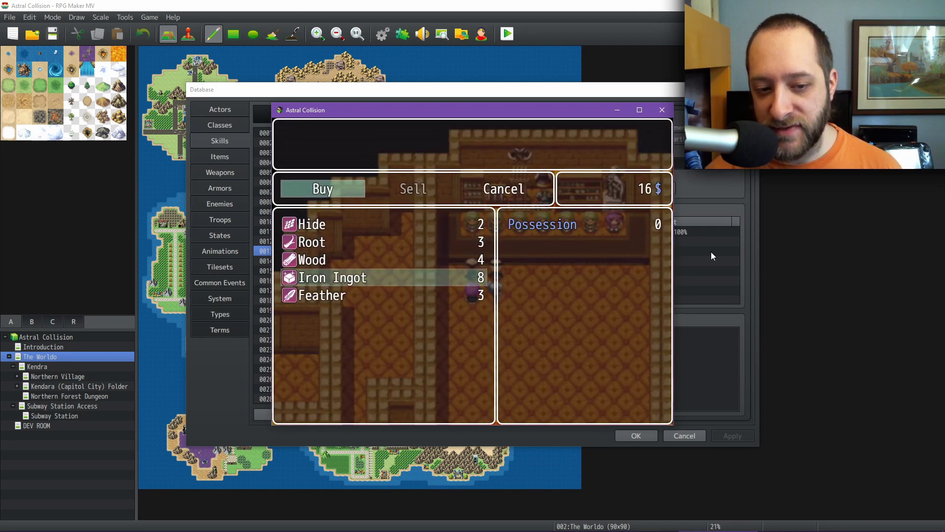
key(Up)
key(Up)
key(Up)
key(Up)
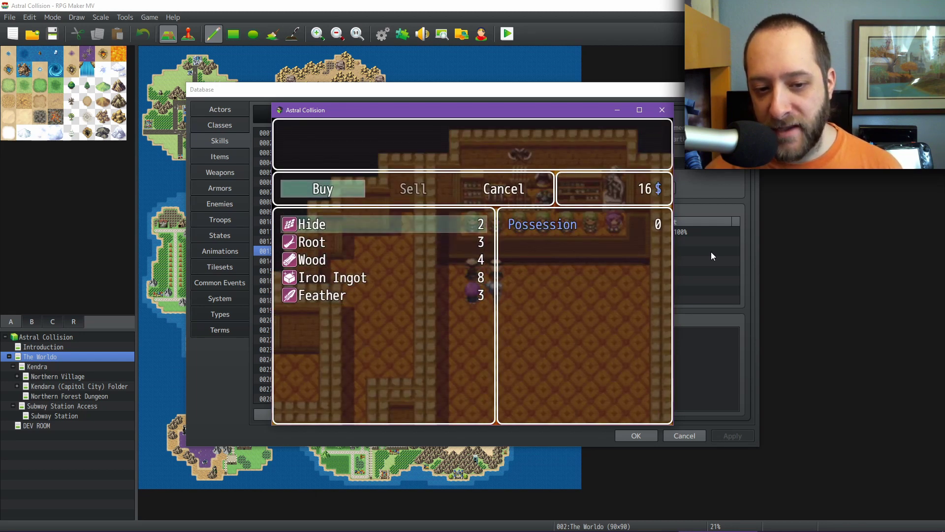
key(Down)
key(Down)
key(Down)
key(Down)
key(Escape)
key(Escape)
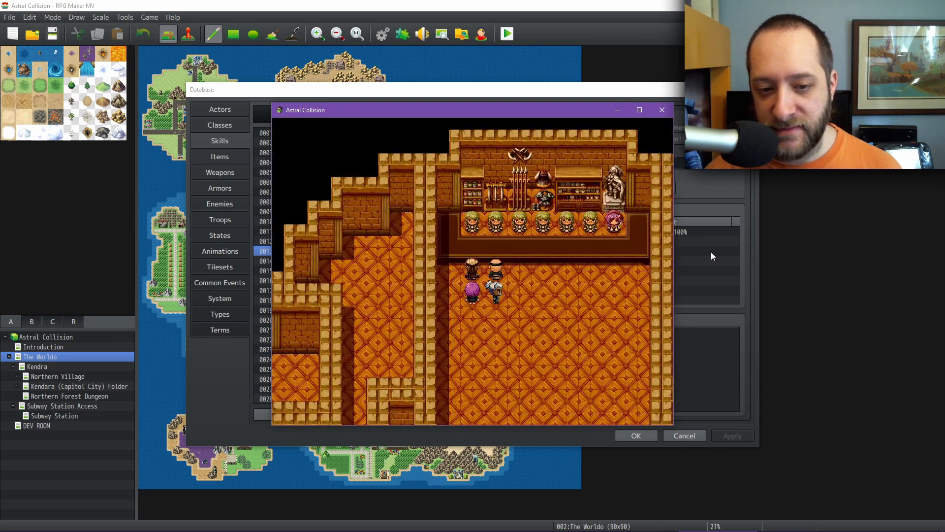
Move the party away from the counter and review the members' status screens from the Ninja to the Blizzagus.
key(Down)
key(Down)
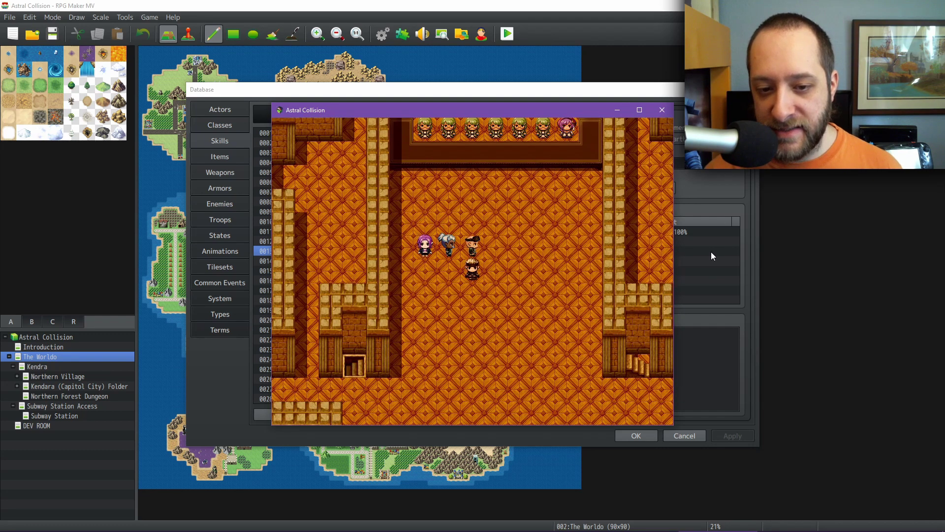
key(Escape)
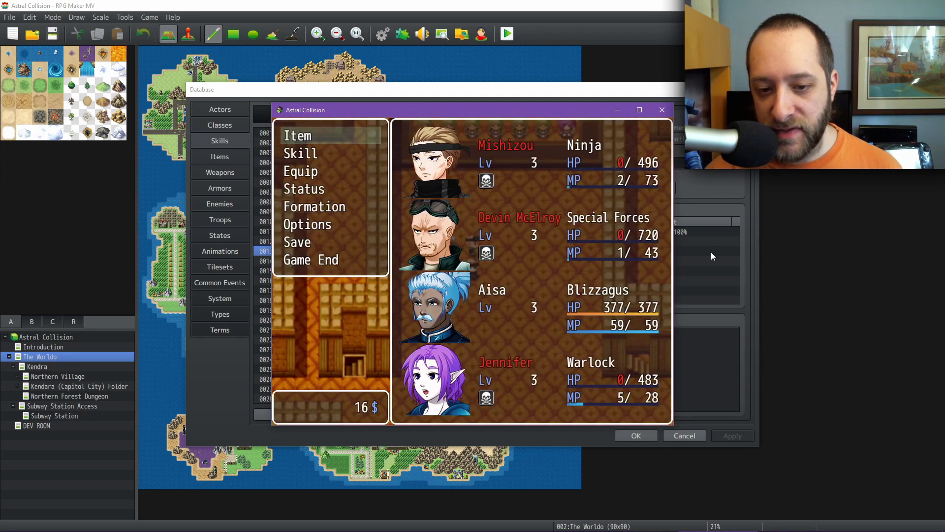
key(Down)
key(Down)
key(Down)
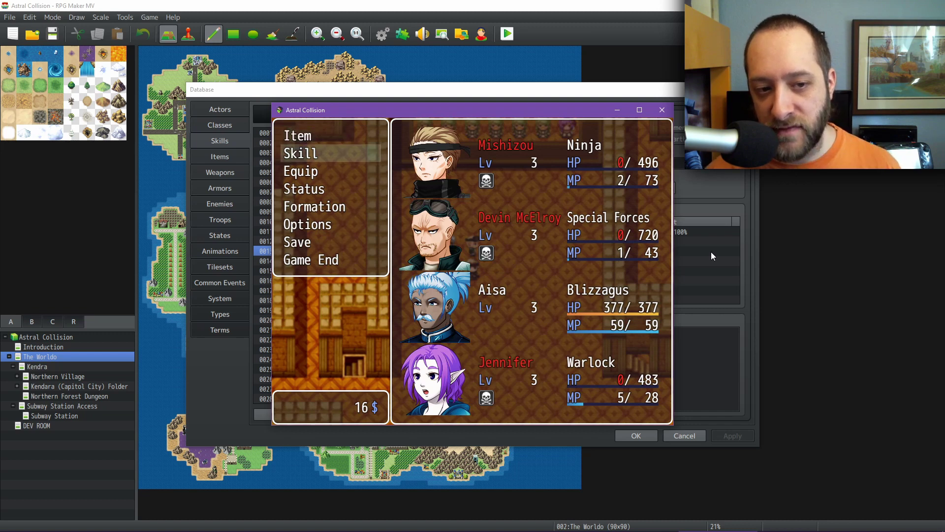
key(Down)
key(Up)
key(Return)
key(Return)
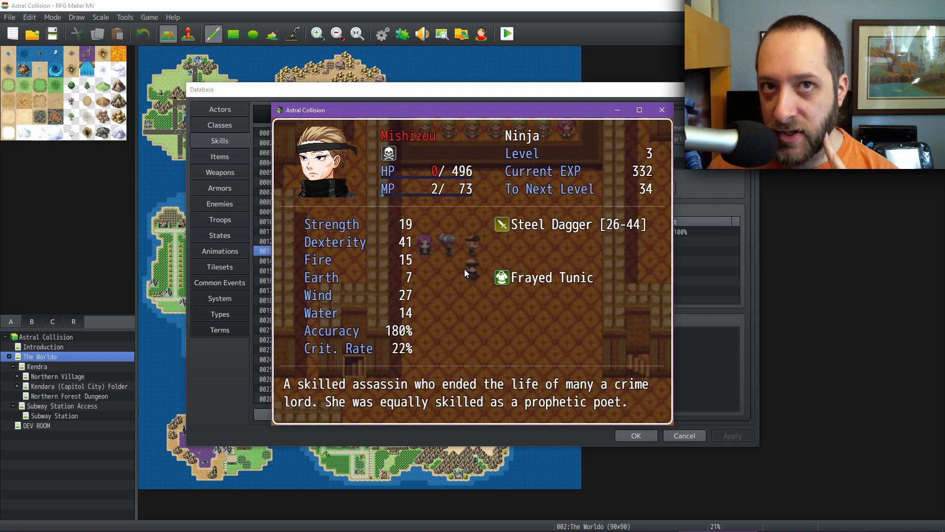
key(w)
key(w)
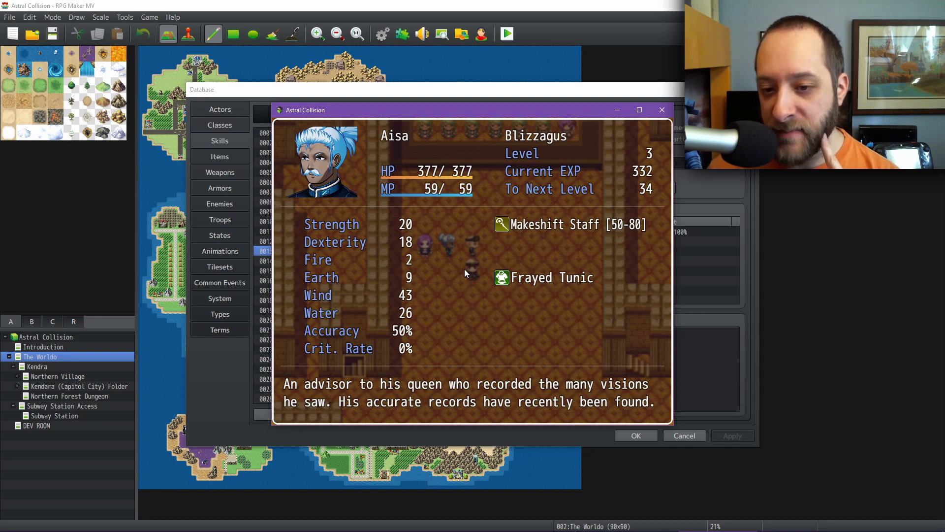
Cycle through the four party members' status screens, comparing their weapon damage ranges, attributes, accuracy and critical rates.
key(Page_Down)
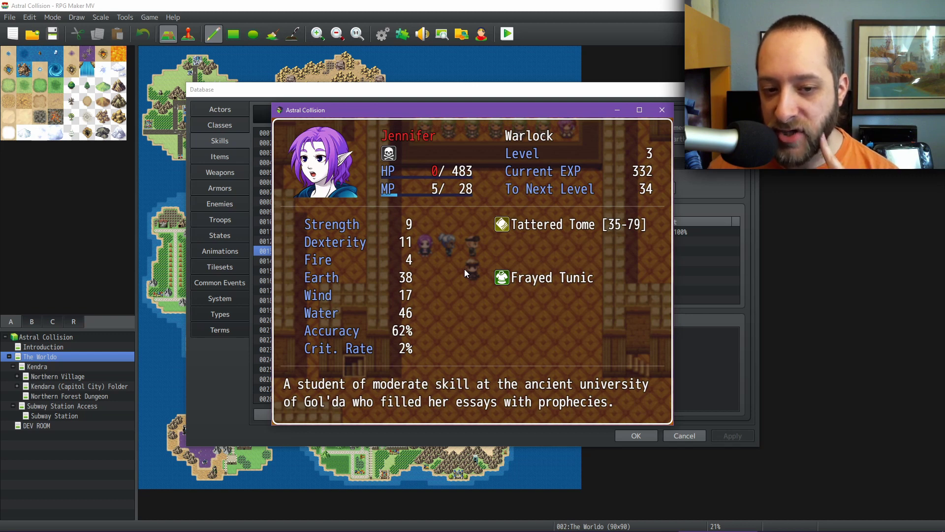
key(Page_Down)
key(Page_Down)
key(Page_Down)
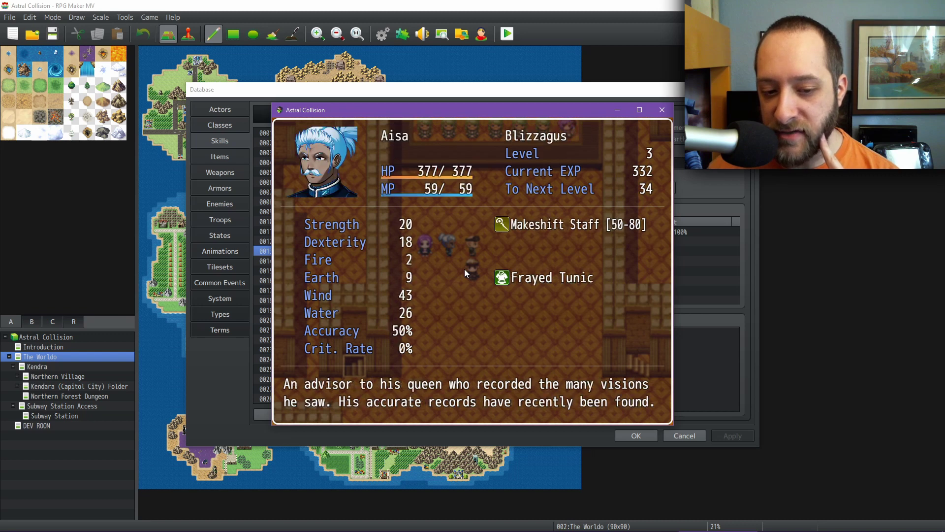
key(Page_Down)
key(Page_Down)
key(Page_Down)
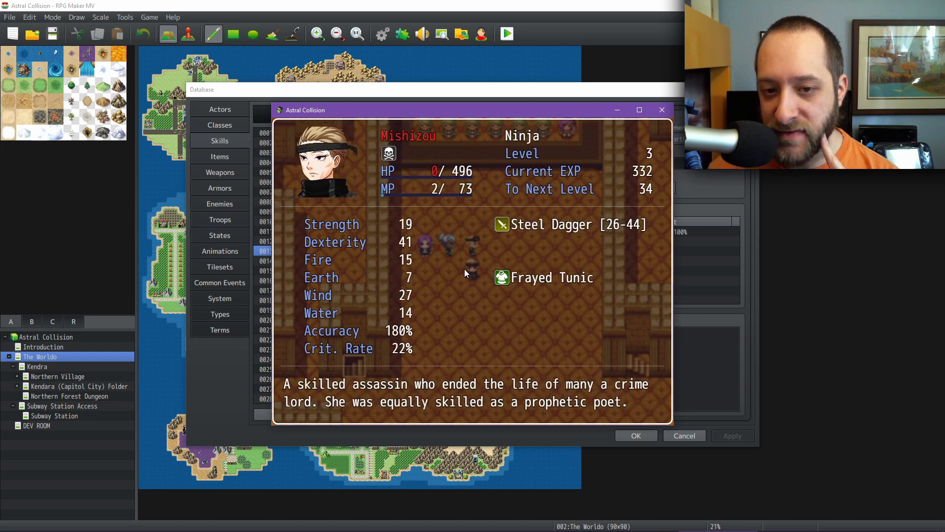
key(Page_Down)
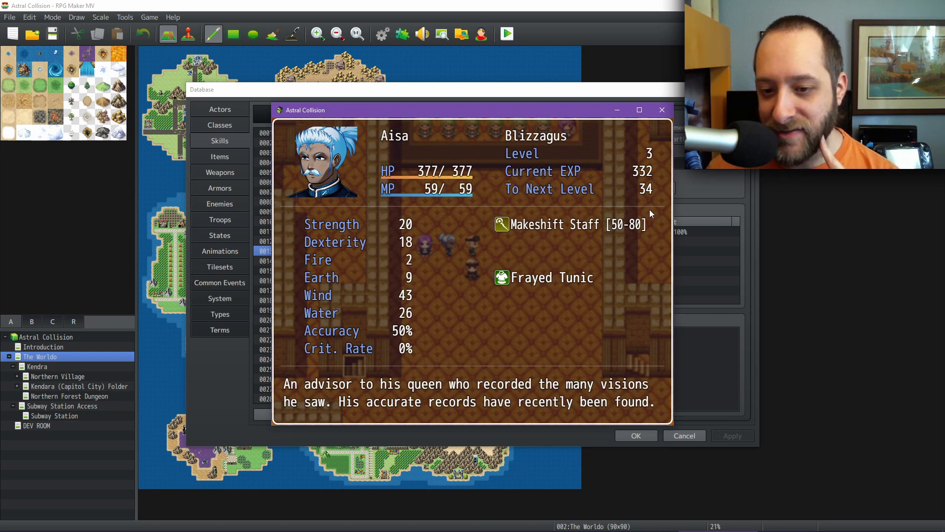
key(w)
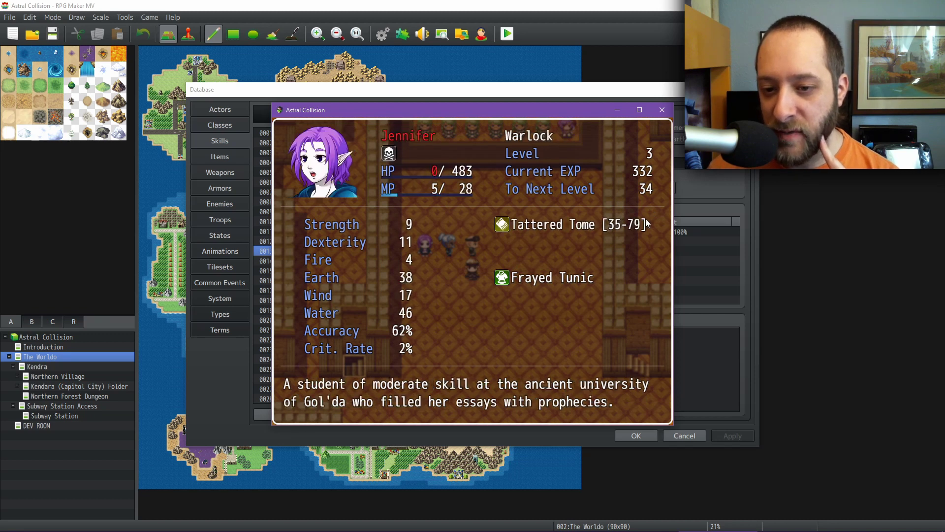
key(w)
key(w)
key(w)
key(w)
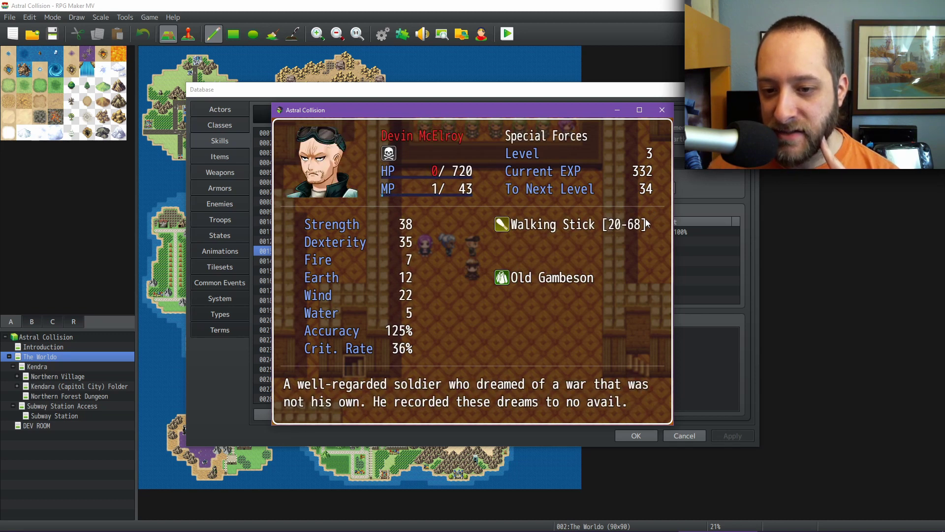
key(w)
key(w)
key(w)
key(w)
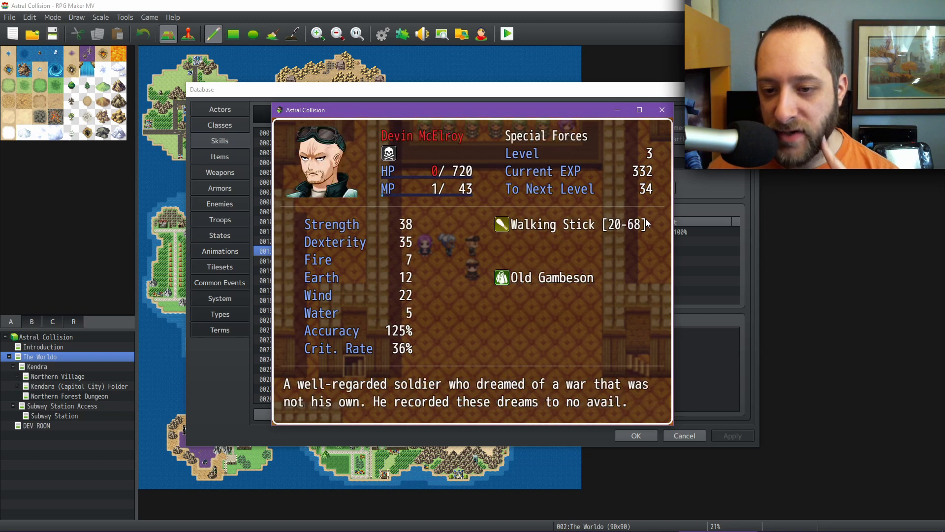
key(w)
key(w)
key(w)
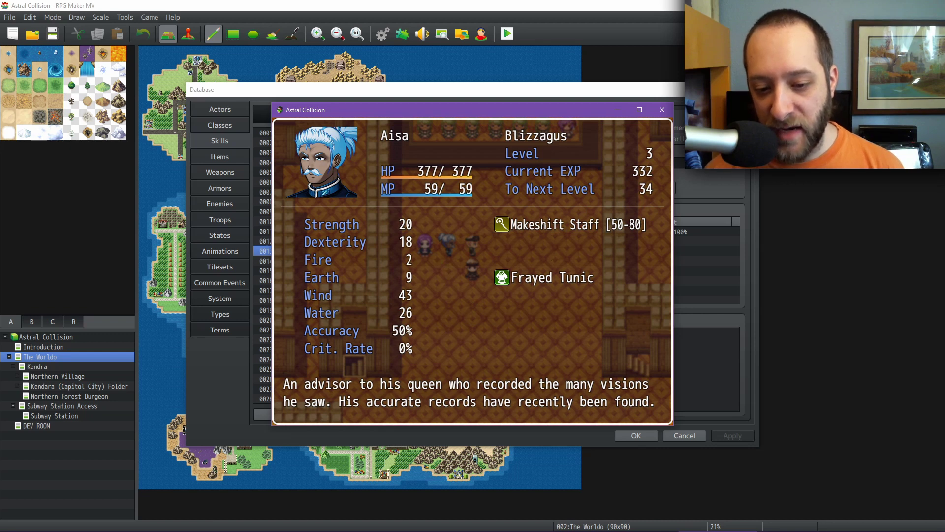
Switch to Notepad++, open AC_Modifications.js and find the start of its STATUS SCREEN BLOCK.
mouse_move(599, 527)
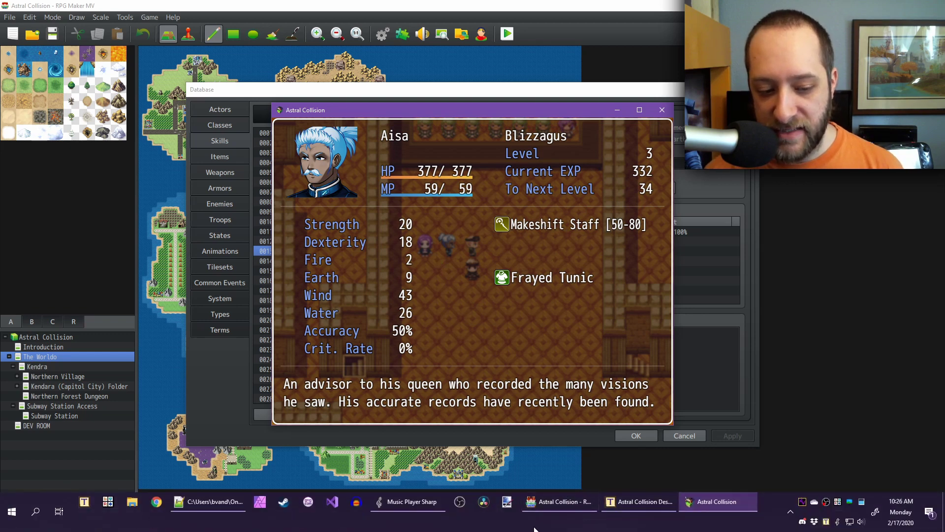
click(212, 501)
key(ctrl+End)
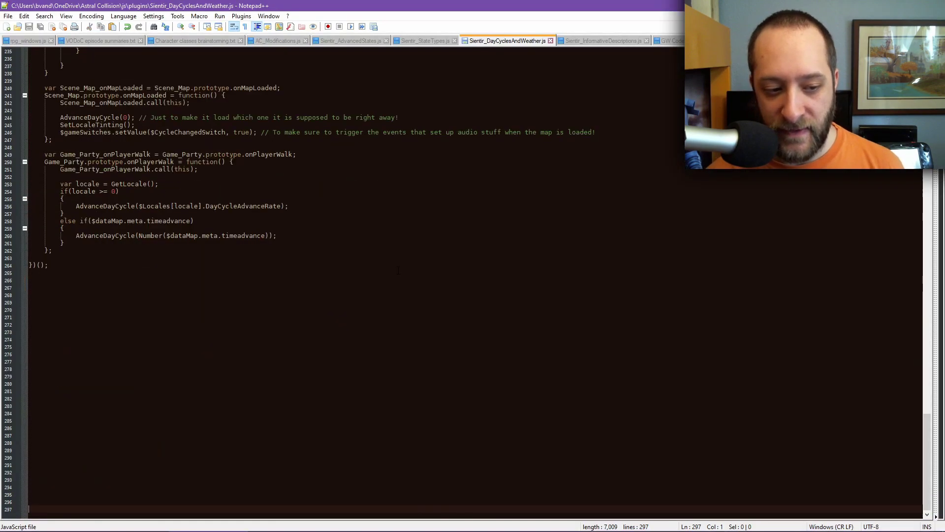
scroll(227, 260, up, 2)
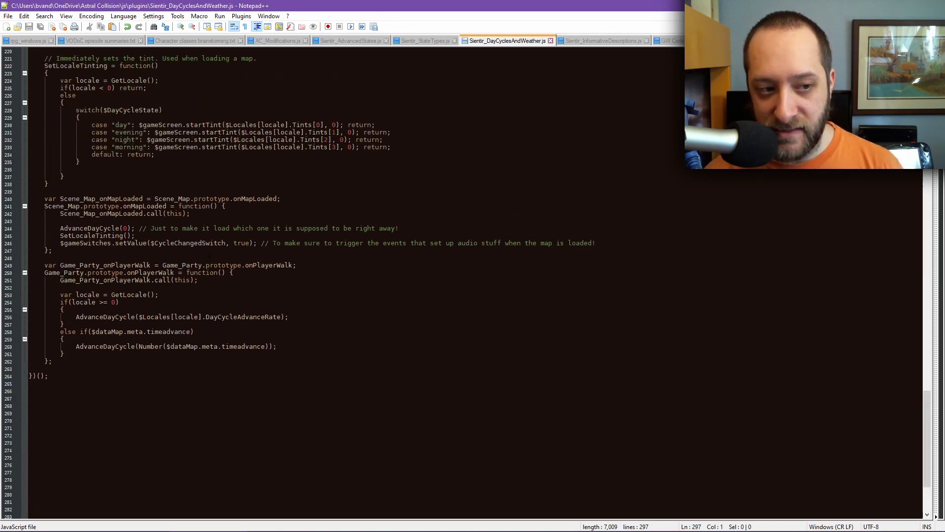
click(276, 41)
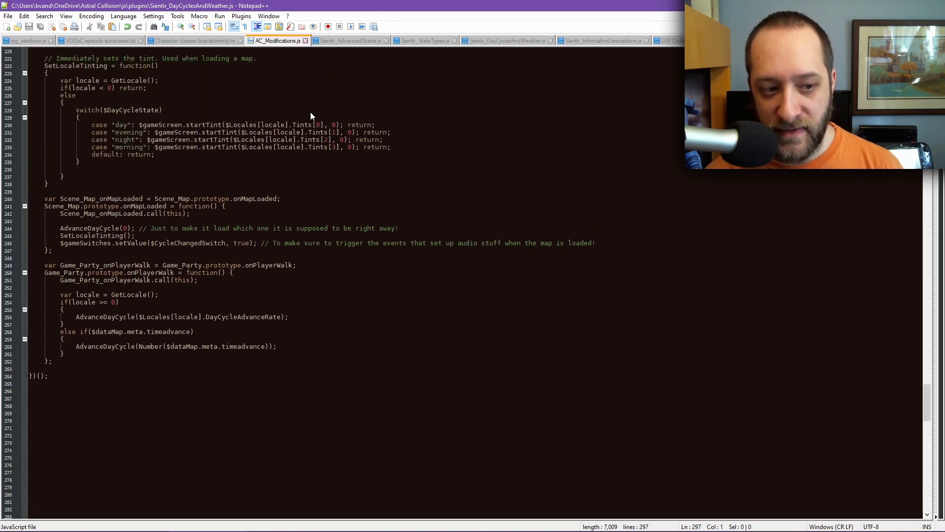
scroll(403, 187, down, 15)
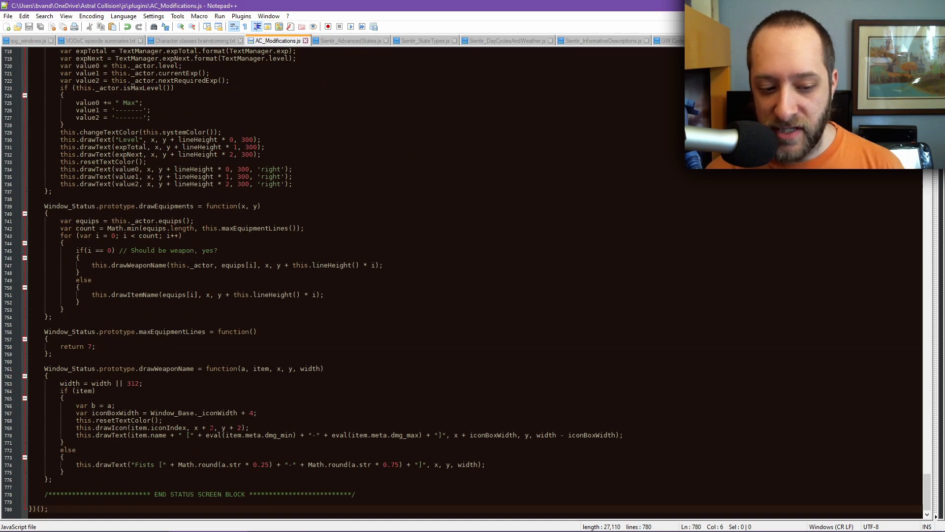
scroll(383, 500, up, 20)
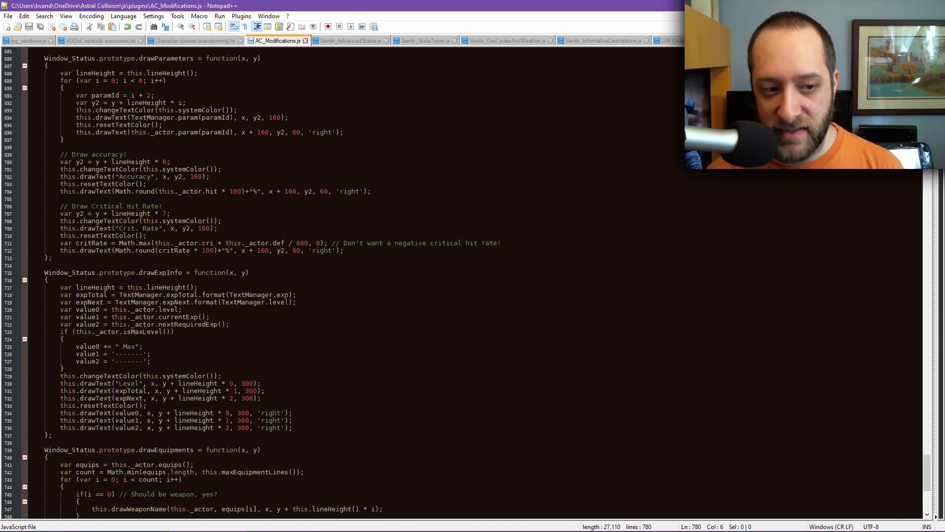
scroll(272, 277, up, 12)
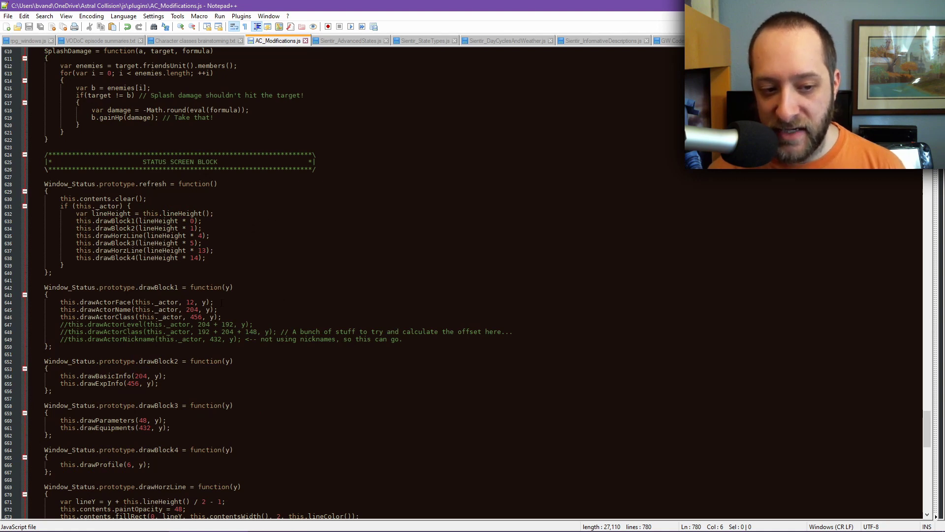
Read through the Window_Status functions in the STATUS SCREEN BLOCK, from refresh down to drawWeaponName.
scroll(252, 295, down, 1)
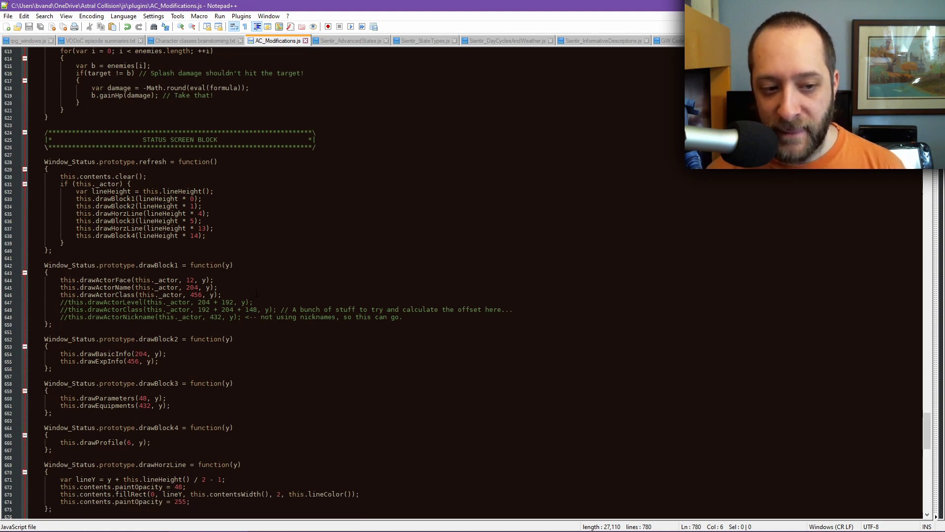
scroll(256, 293, down, 1)
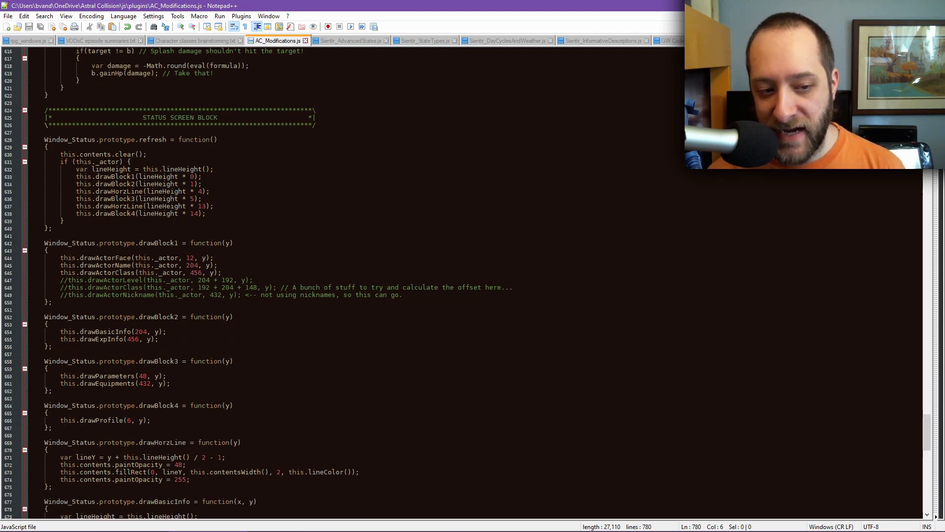
scroll(252, 295, down, 3)
scroll(252, 295, down, 2)
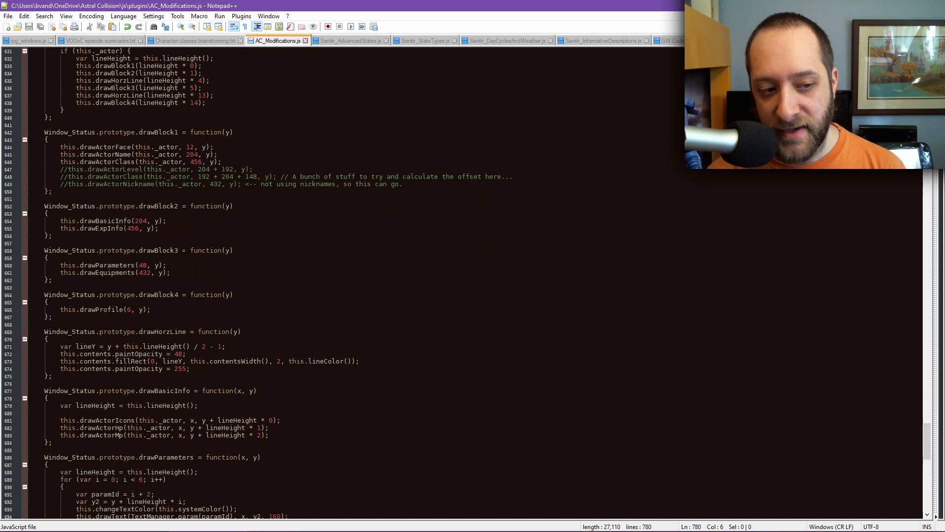
scroll(175, 229, down, 2)
scroll(179, 242, down, 4)
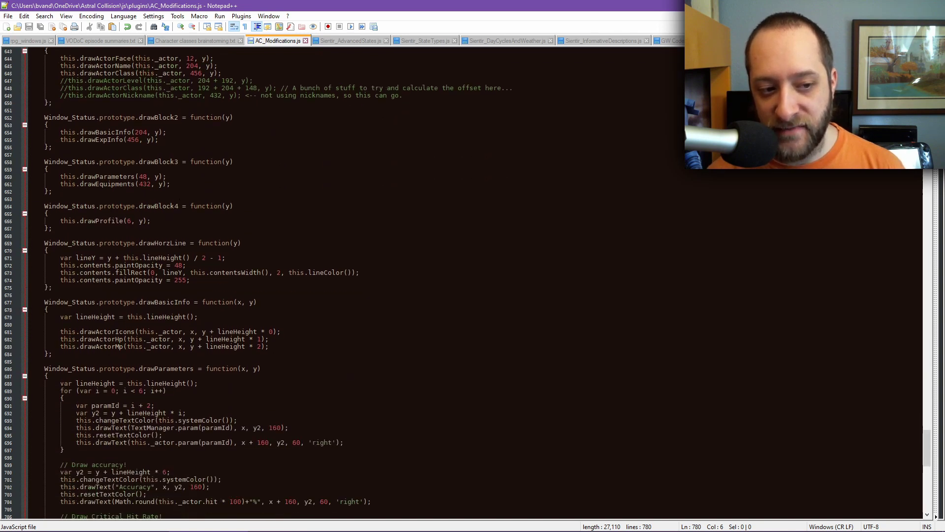
scroll(179, 246, down, 3)
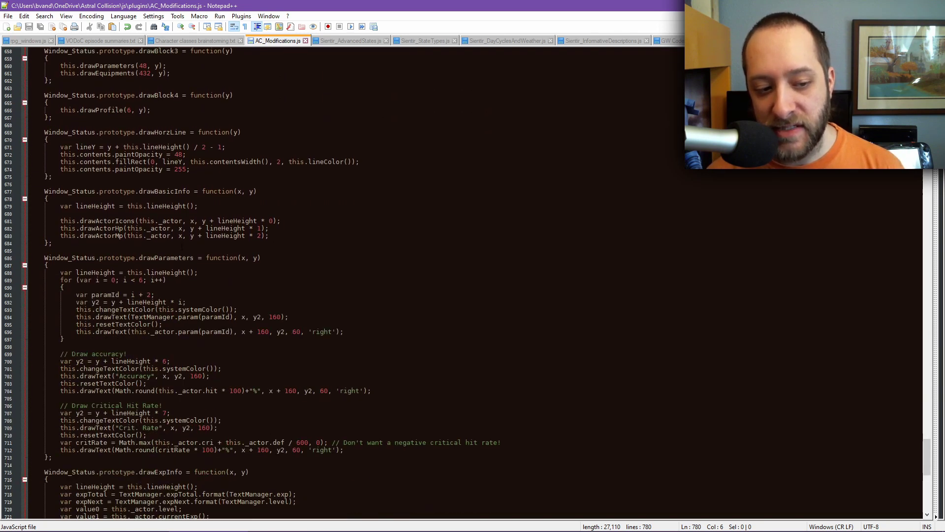
scroll(181, 246, down, 5)
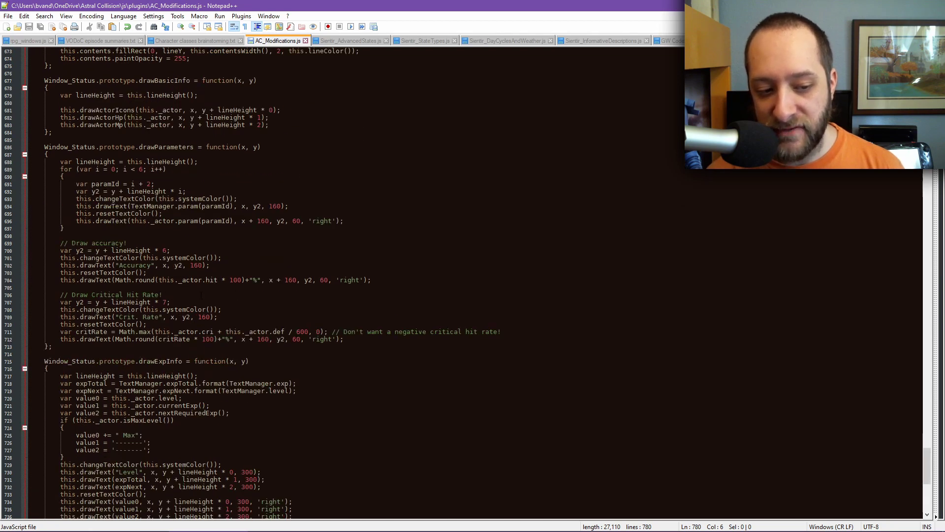
scroll(193, 296, down, 3)
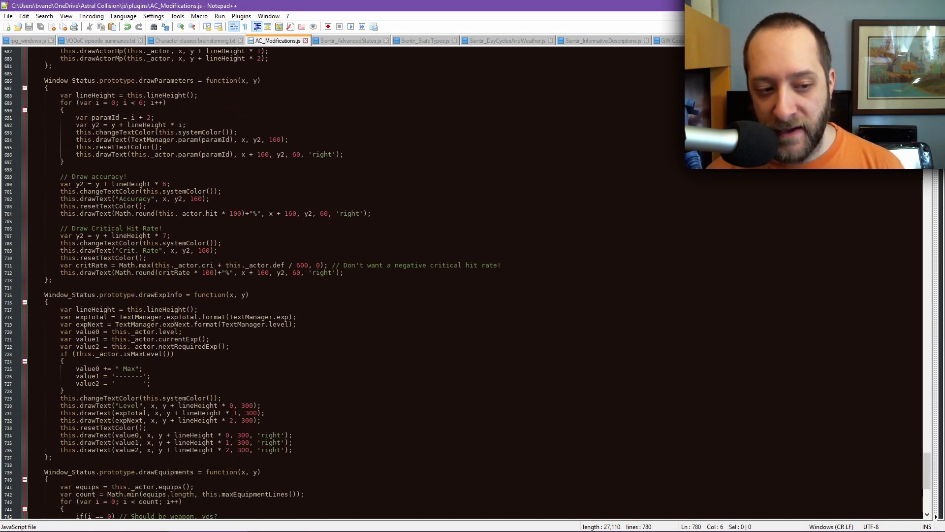
scroll(193, 295, down, 7)
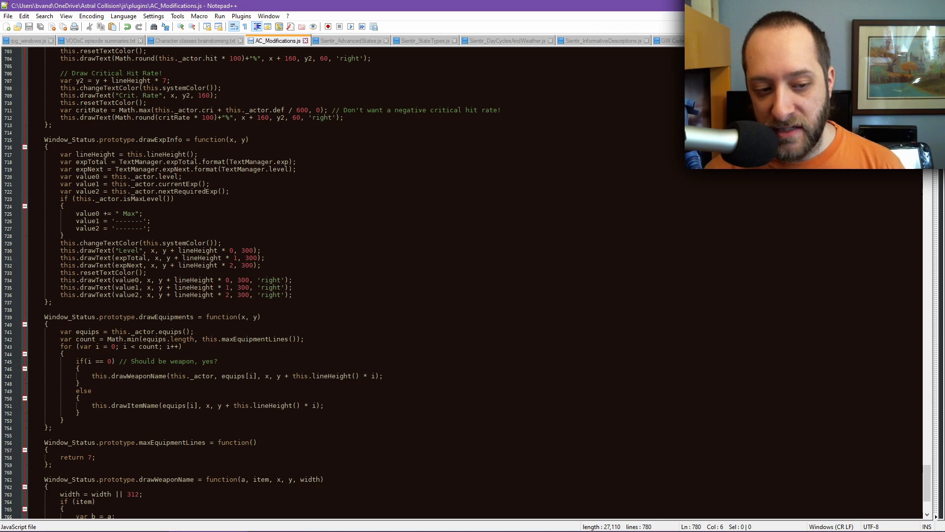
scroll(463, 283, down, 4)
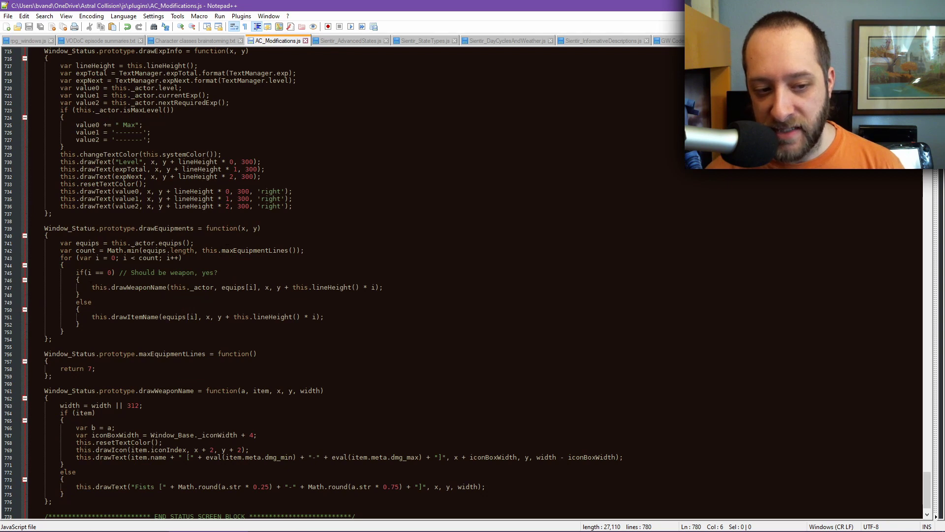
Highlight in turn the drawWeaponName call in drawEquipments, the weapon damage-range text and the Fists drawText line.
drag(92, 287, 408, 285)
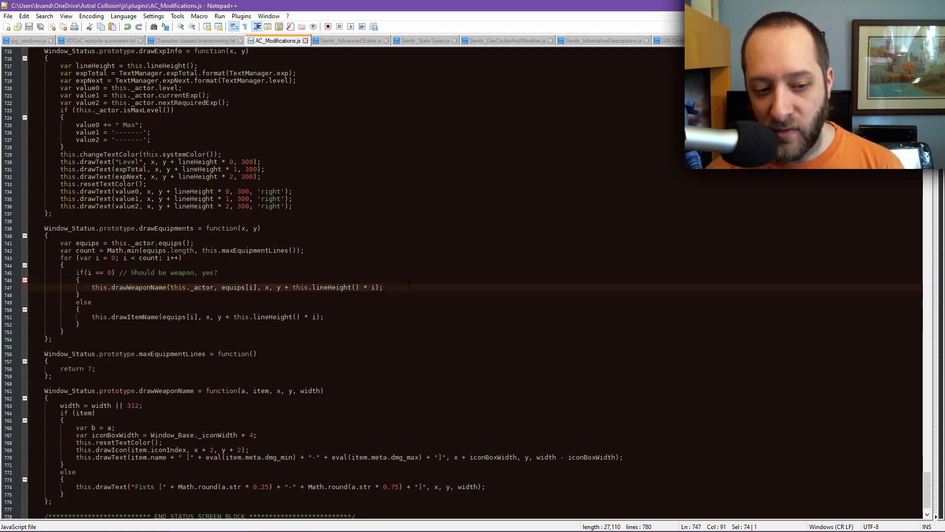
scroll(408, 285, down, 1)
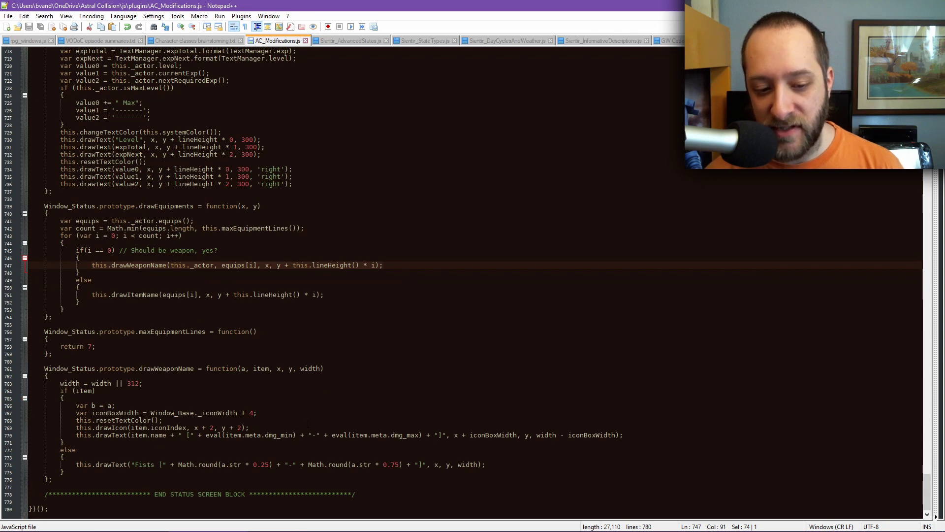
drag(443, 435, 178, 435)
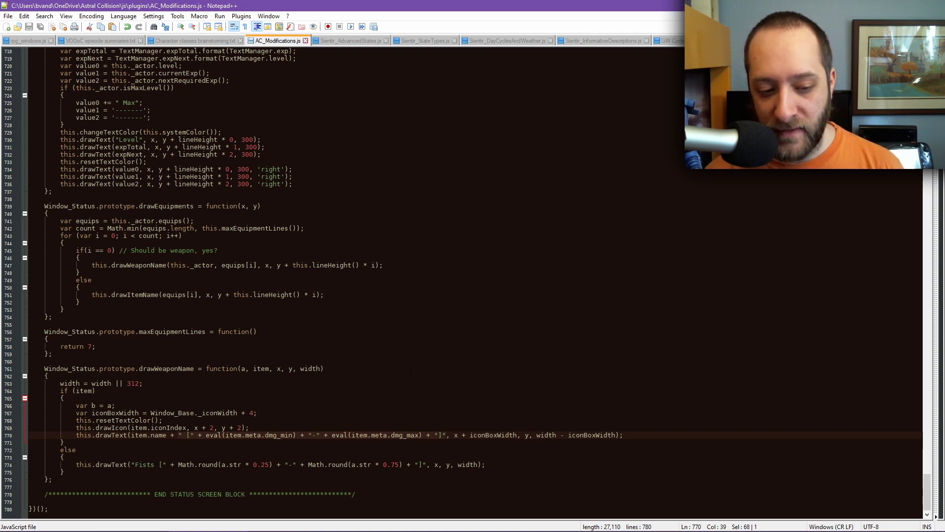
drag(492, 464, 75, 465)
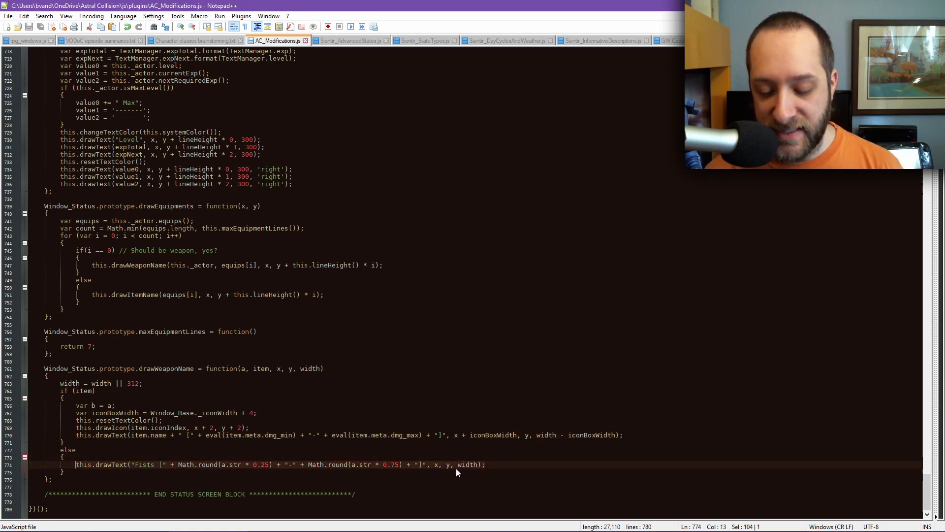
Switch back to the Astral Collision playtest and unequip the Blizzagus's Makeshift Staff, leaving the equipment screen when done.
mouse_move(525, 531)
click(711, 501)
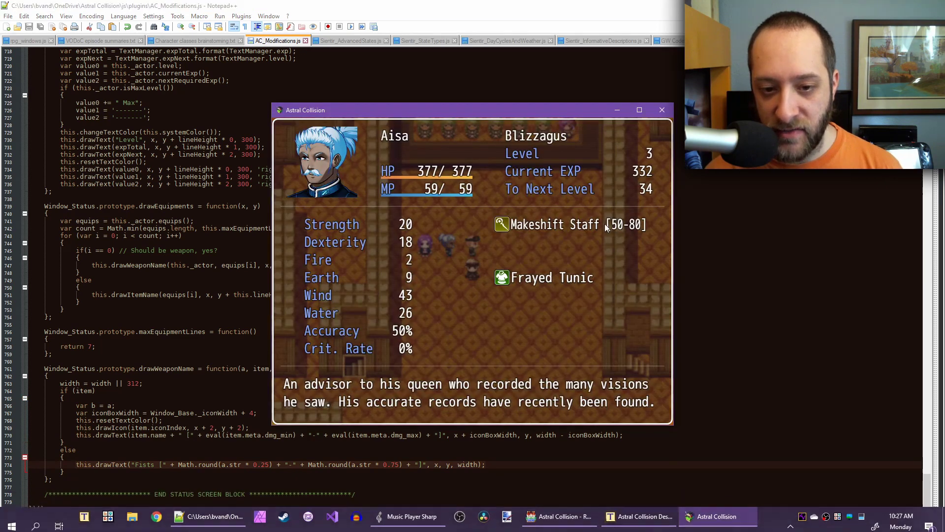
key(Escape)
key(Escape)
key(Escape)
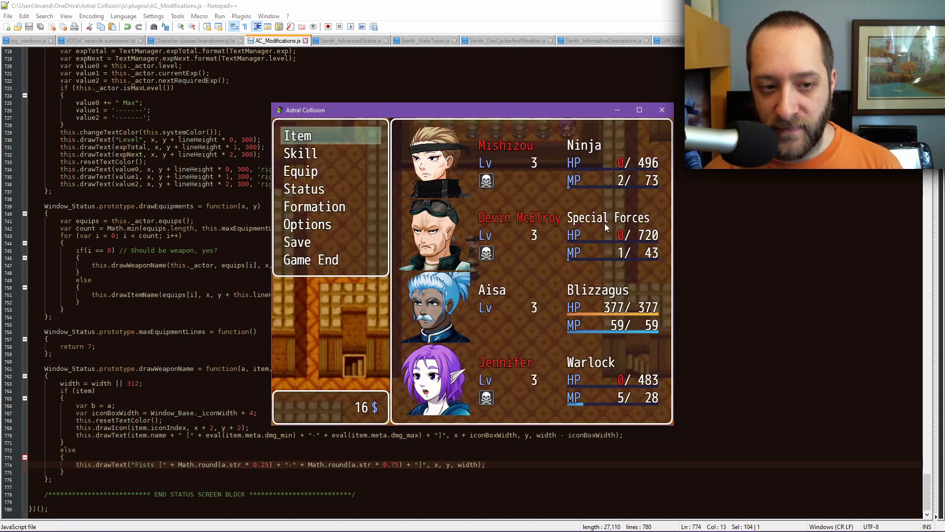
key(Down)
key(Down)
key(Return)
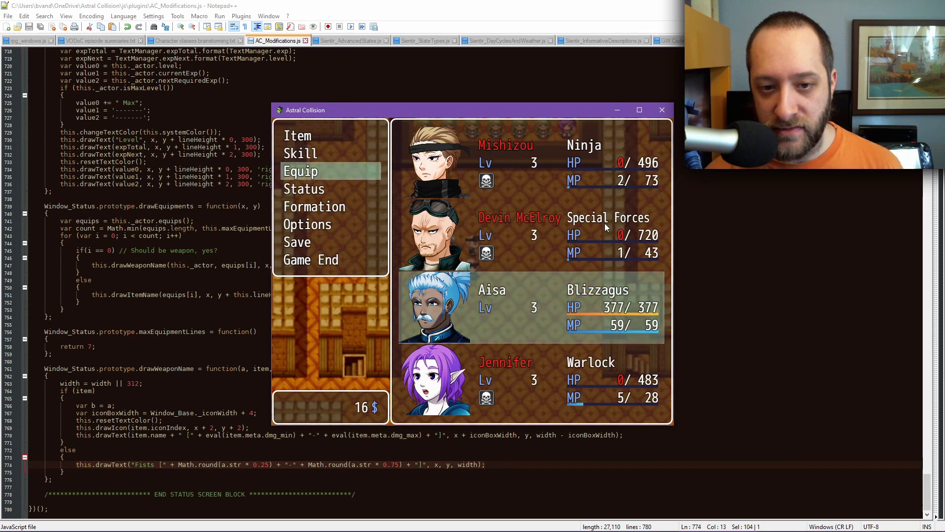
key(Return)
key(Return)
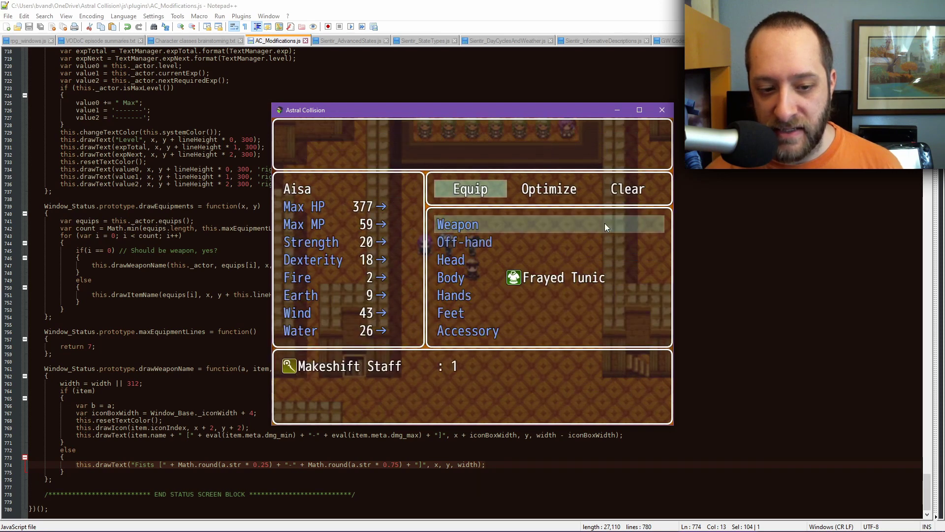
key(Escape)
key(Escape)
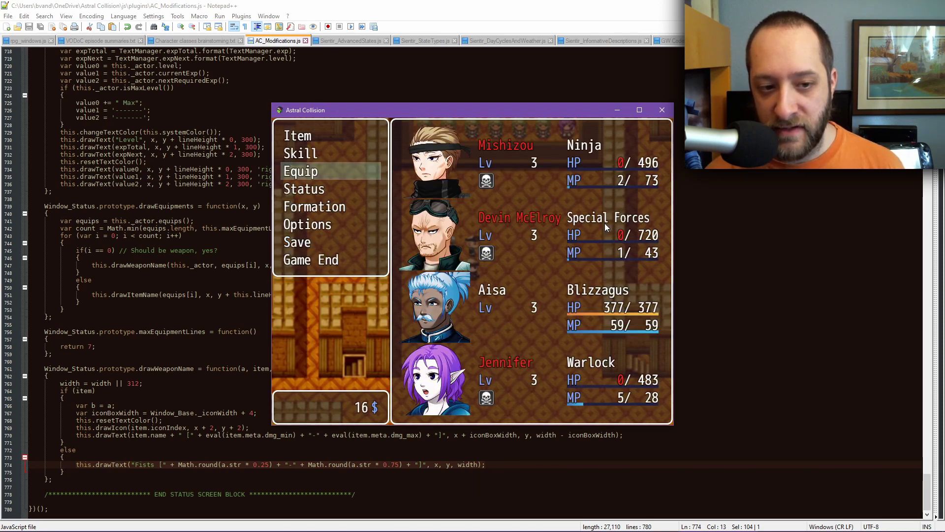
Check the Blizzagus's status screen for the unarmed damage, accuracy and critical rate, and return to the party menu.
key(Down)
key(Return)
key(Return)
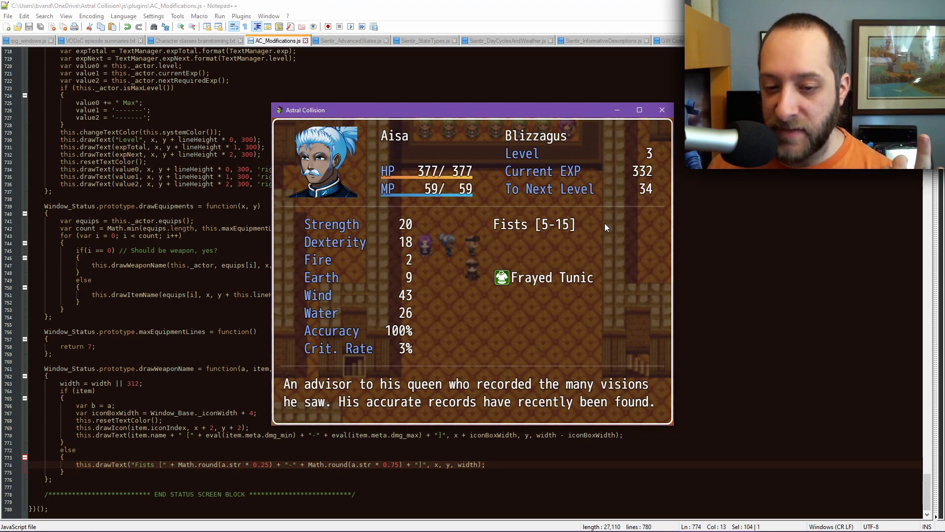
key(Escape)
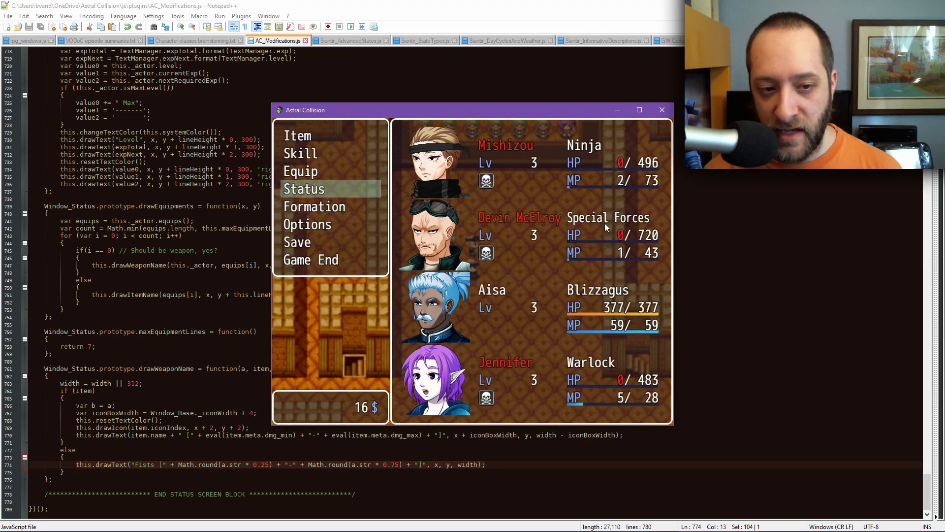
Re-equip the Makeshift Staff in the Blizzagus's weapon slot and leave the menus to return to the map.
key(Up)
key(Return)
key(Return)
key(Return)
key(Return)
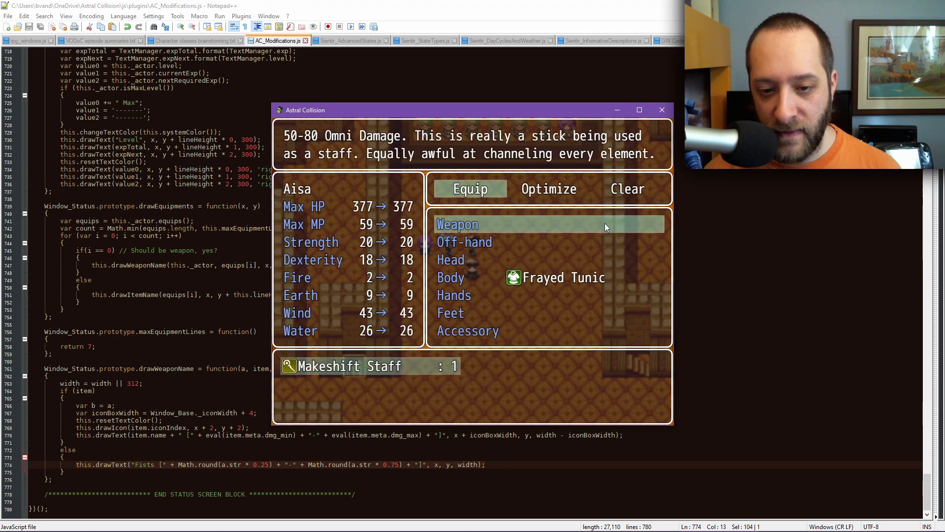
key(Return)
key(Escape)
key(Escape)
key(Escape)
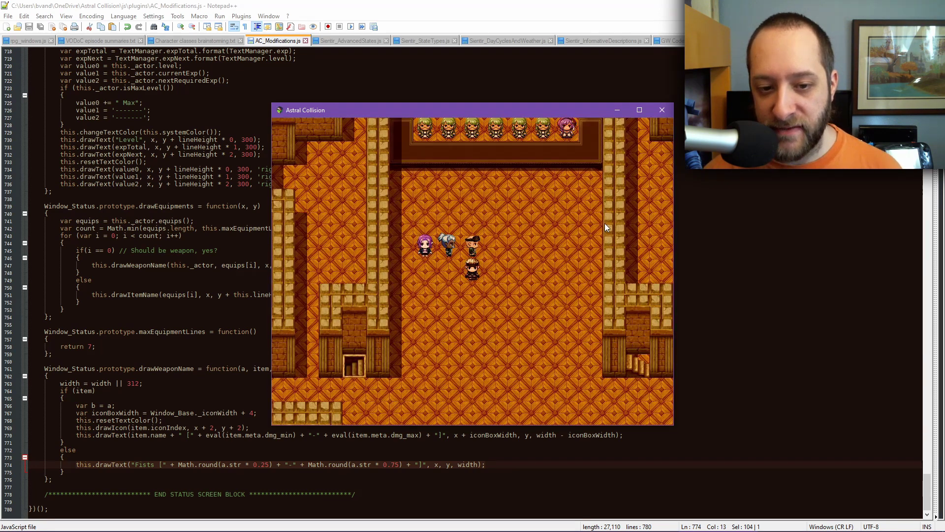
Switch to AC_Modifications.js in Notepad++ and highlight the BuffParty, HealAllies and SplashDamage functions above the STATUS SCREEN BLOCK.
click(188, 465)
scroll(259, 242, up, 6)
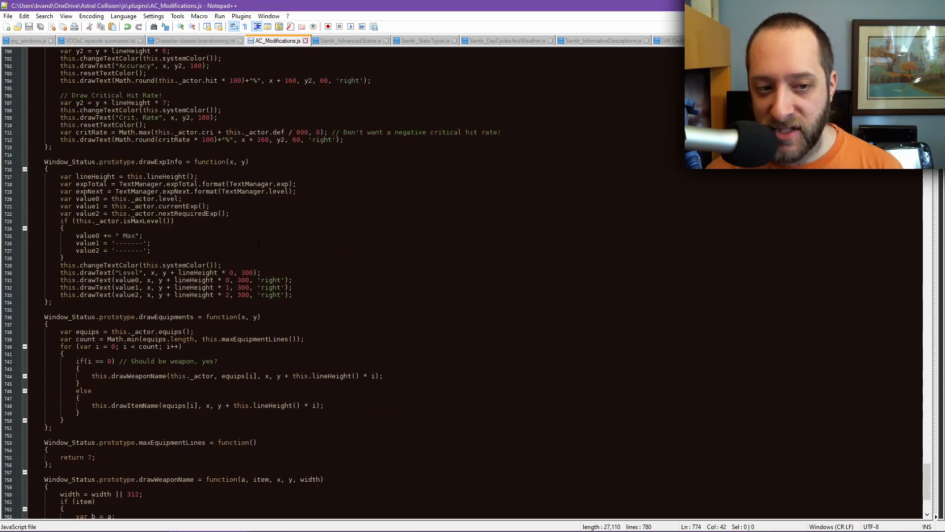
scroll(259, 242, up, 20)
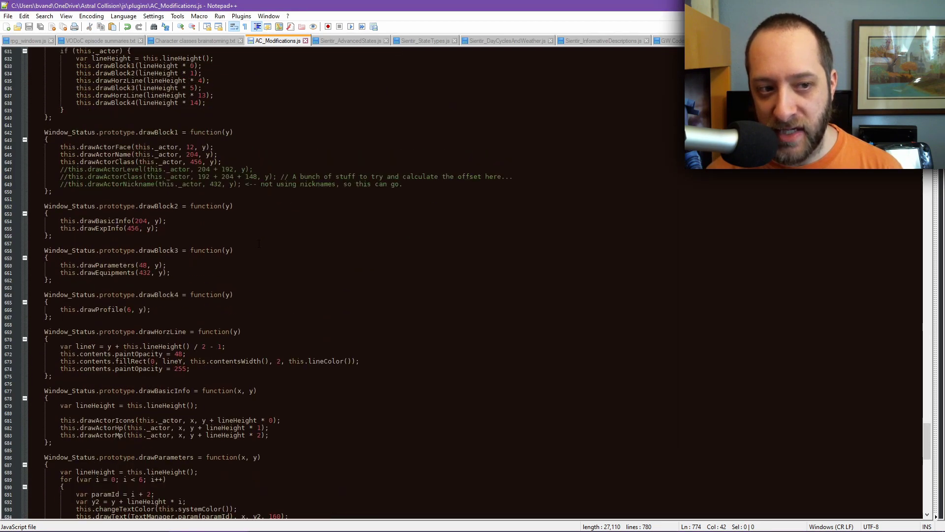
scroll(258, 243, up, 12)
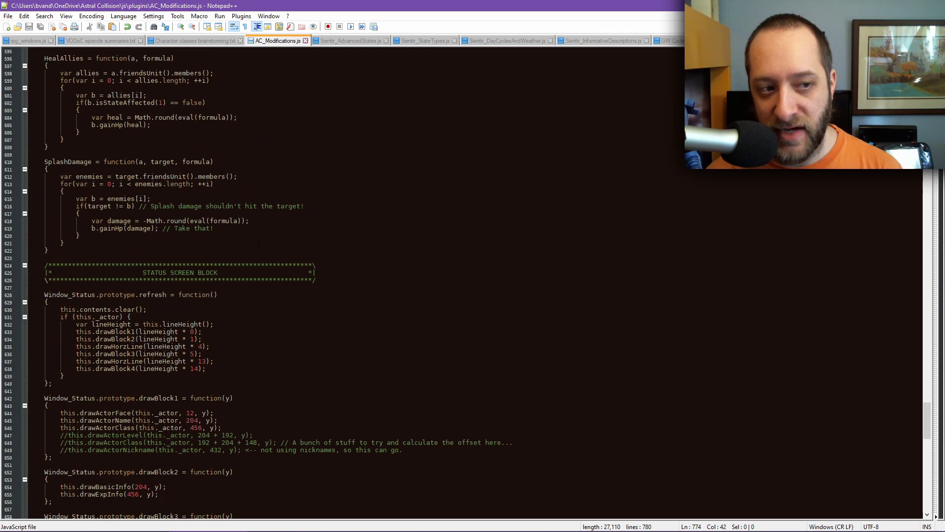
scroll(259, 243, up, 4)
scroll(229, 272, up, 4)
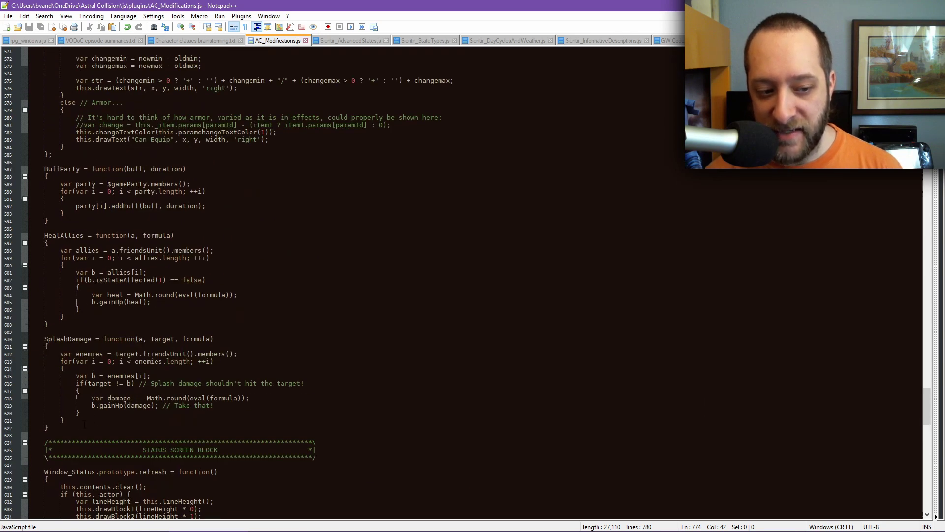
drag(59, 427, 45, 168)
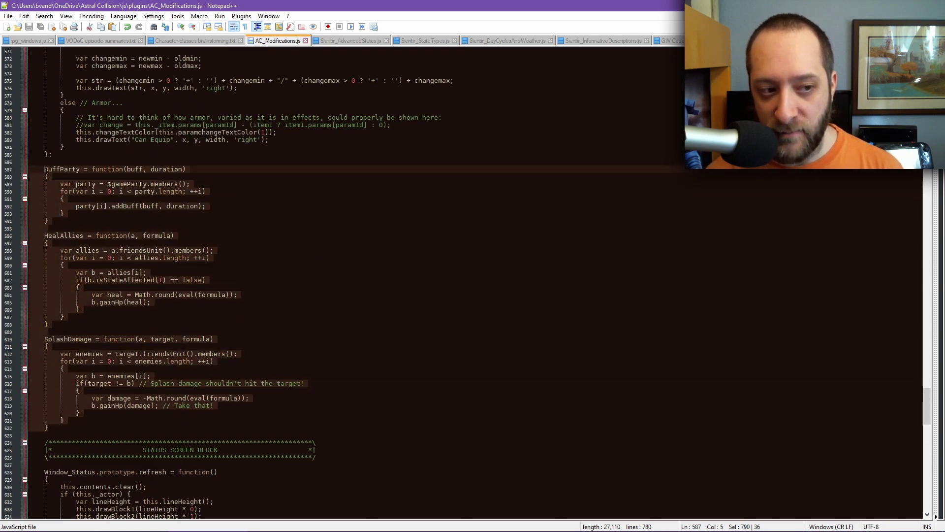
Go through the BuffParty function, from its $gameParty.members() line to the addBuff call.
click(204, 184)
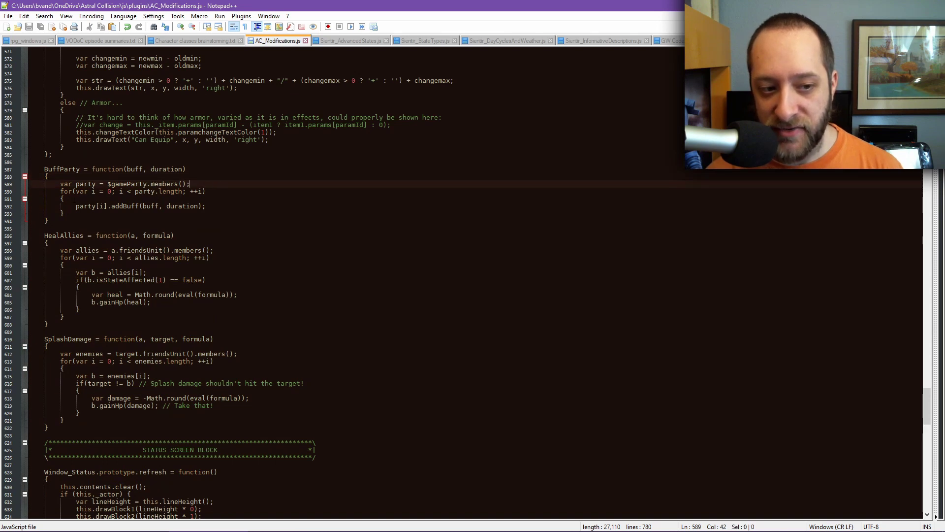
click(230, 206)
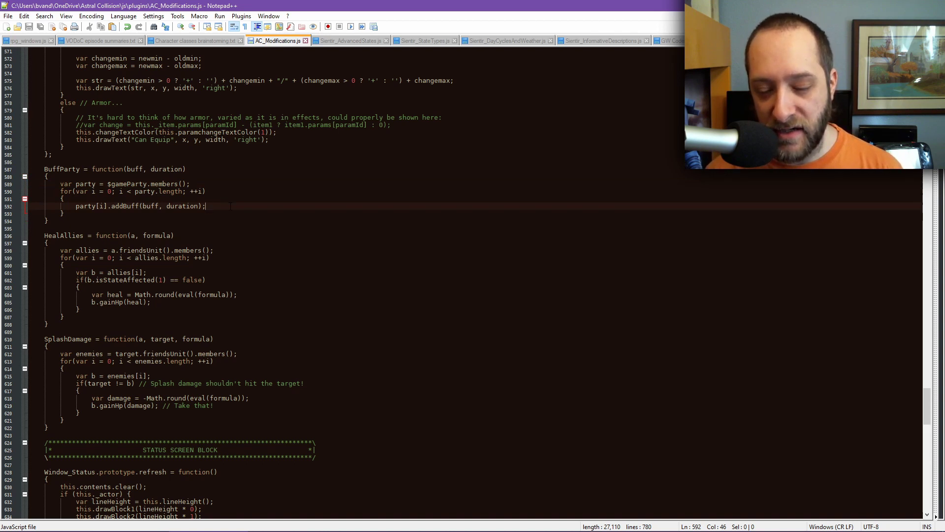
double_click(62, 169)
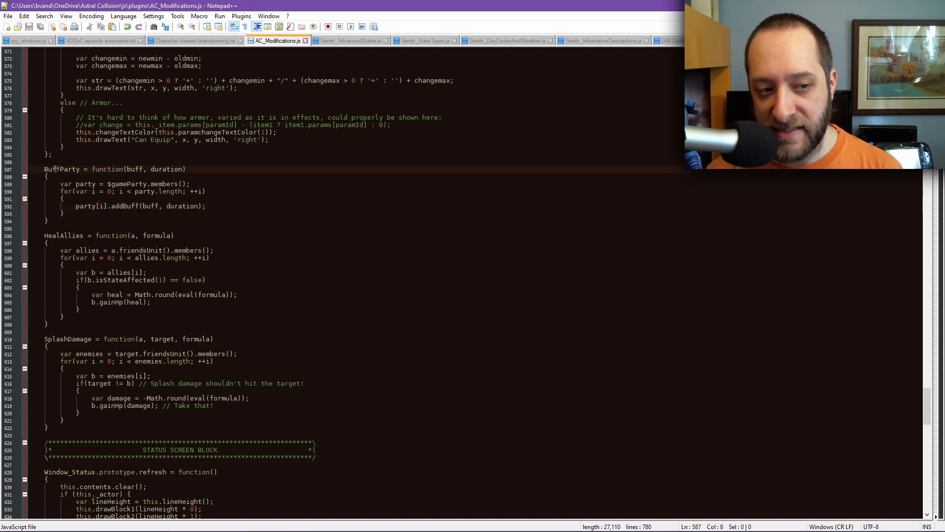
click(220, 206)
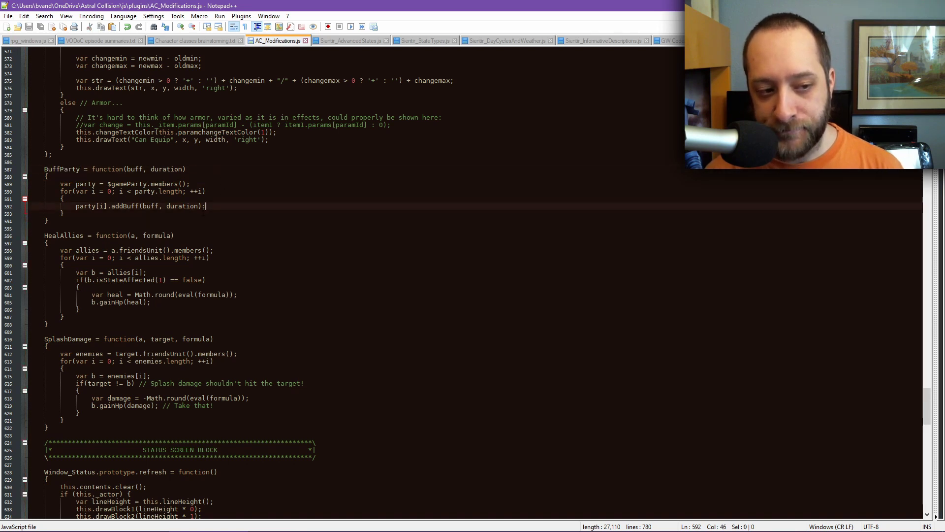
Highlight in turn the friendsUnit().members() lines that define allies in HealAllies and enemies in SplashDamage.
scroll(203, 213, down, 2)
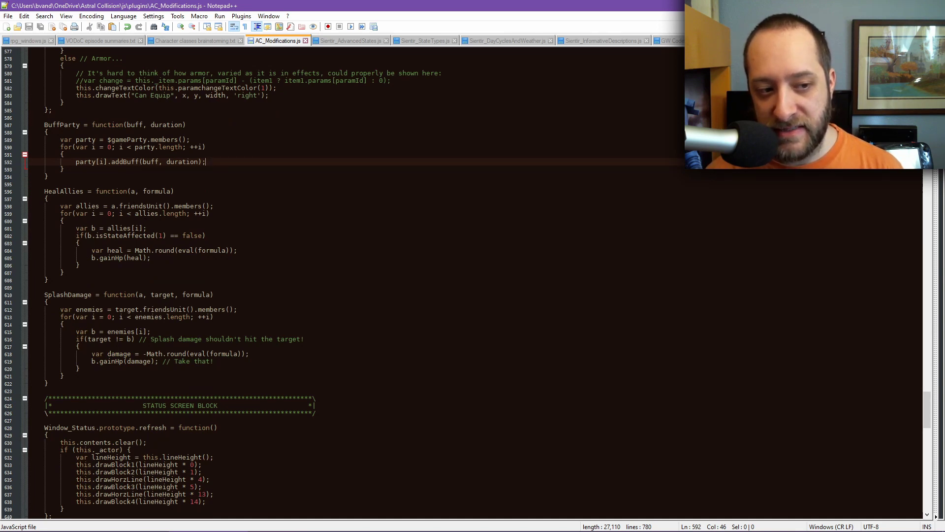
drag(76, 206, 286, 207)
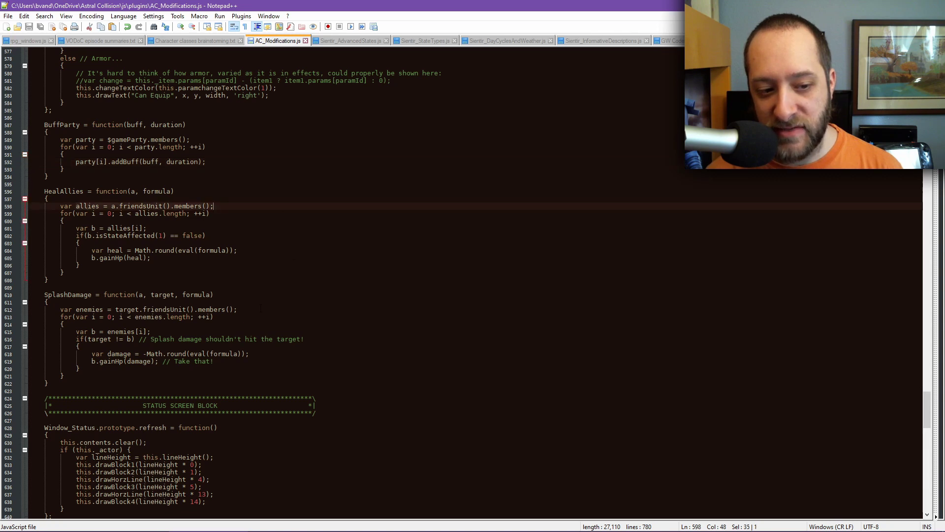
drag(260, 309, 60, 310)
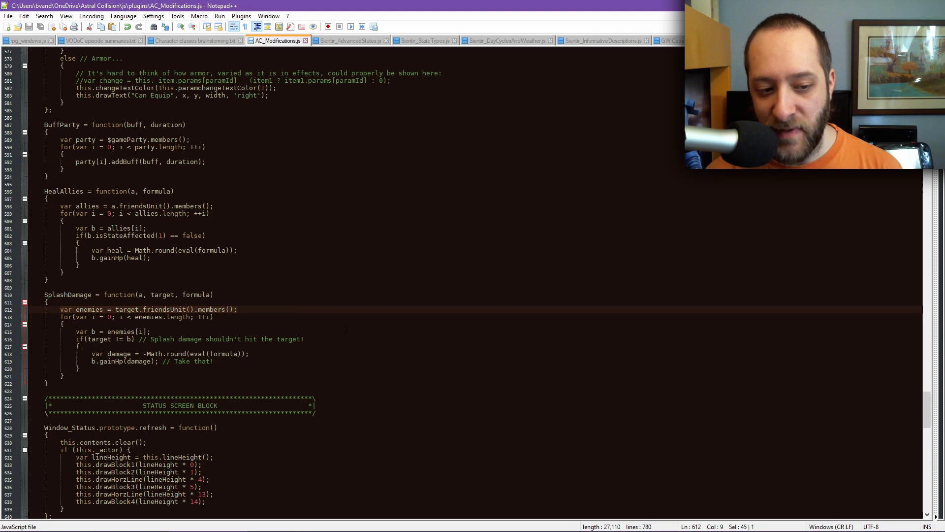
scroll(351, 316, down, 2)
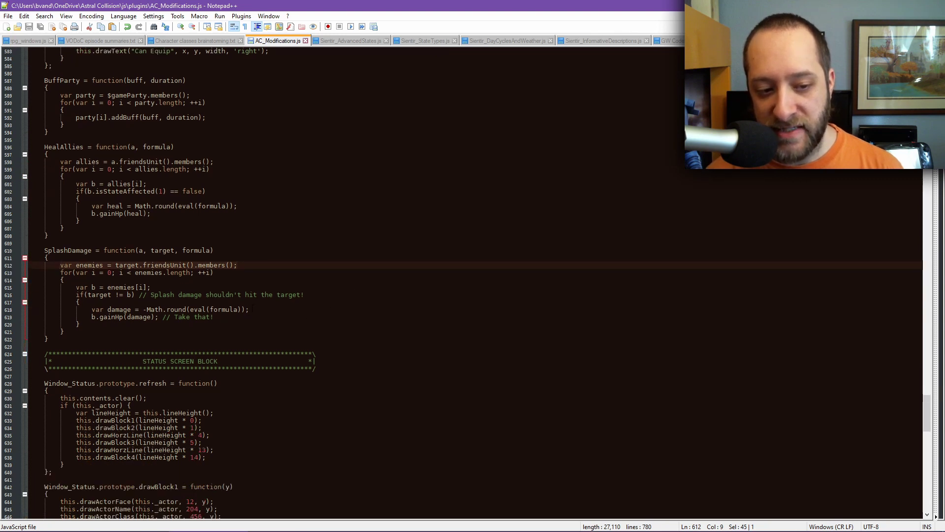
Review the SplashDamage function, highlighting its full body and pointing out the damage calculation and the gainHp(damage) call.
click(255, 309)
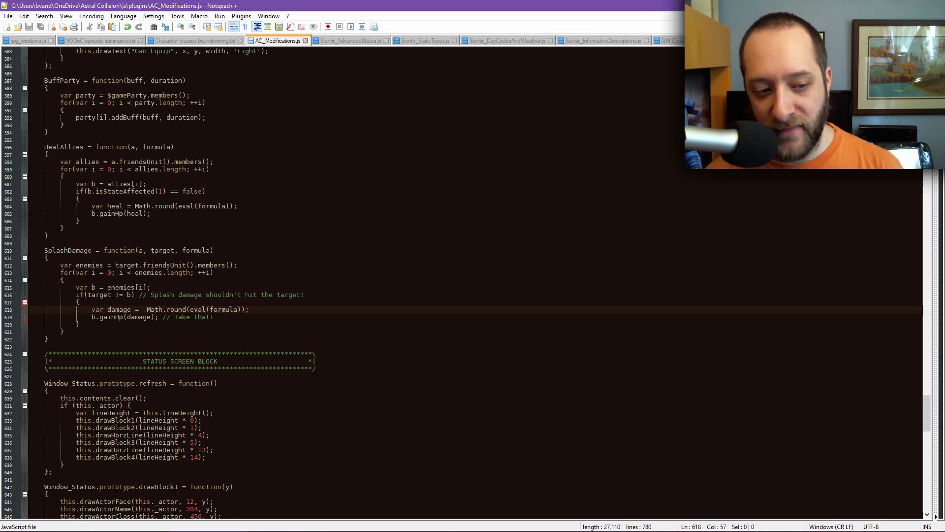
drag(54, 340, 49, 250)
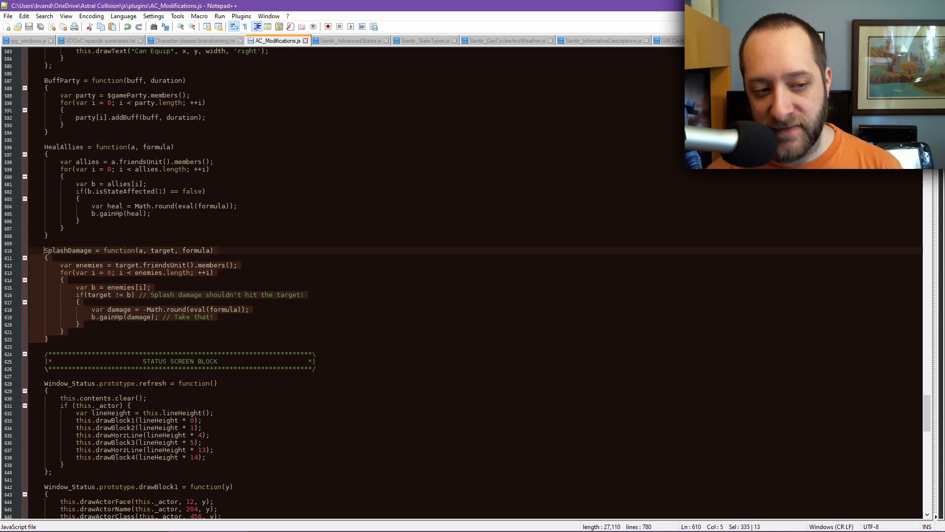
click(108, 221)
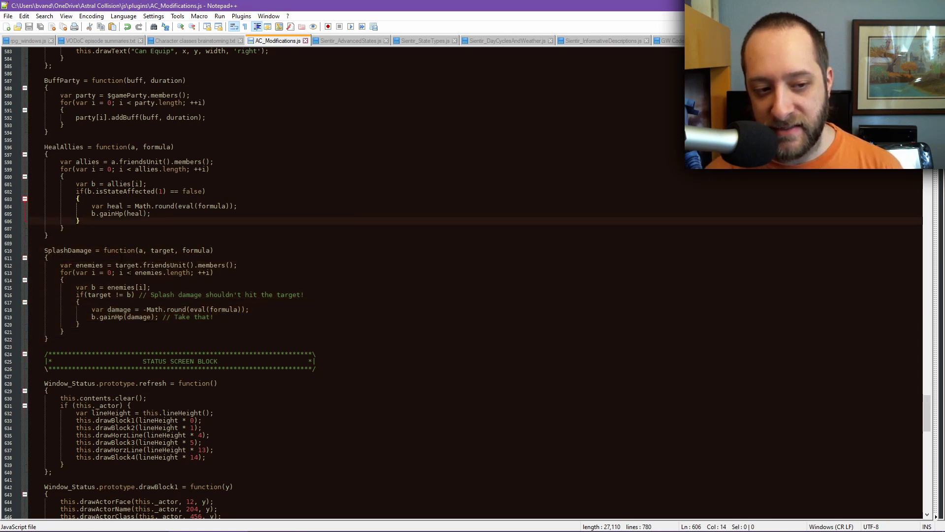
click(259, 265)
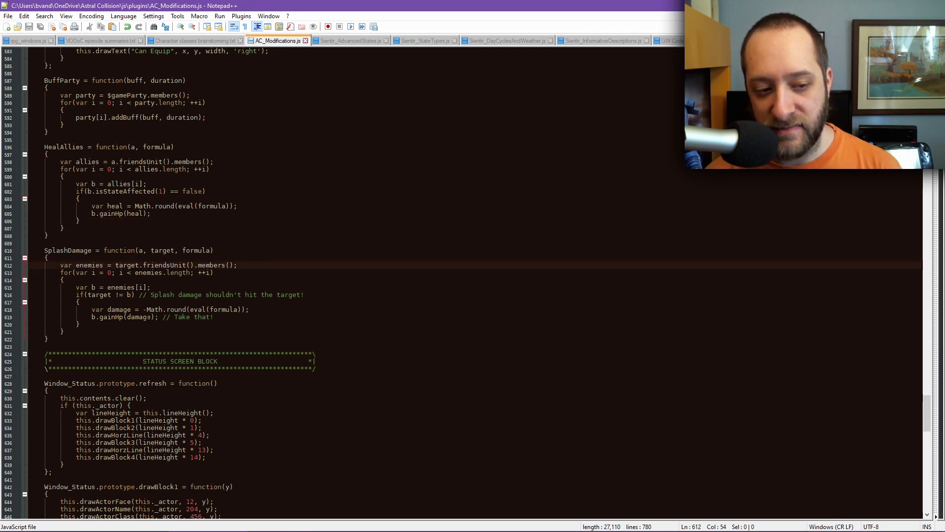
double_click(138, 316)
Highlight the whole HealAllies function and mark its heal calculation line.
click(214, 162)
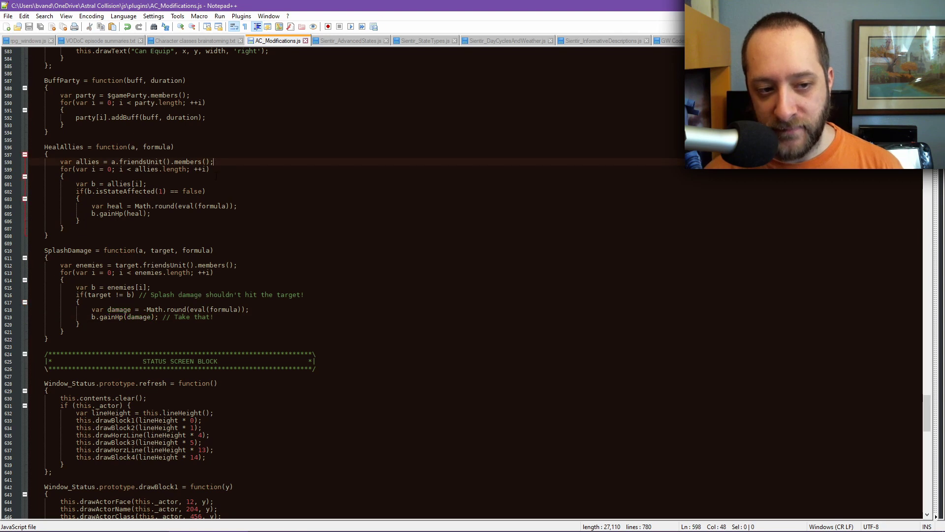
mouse_move(48, 235)
mouse_down()
mouse_move(67, 147)
mouse_move(47, 147)
mouse_up()
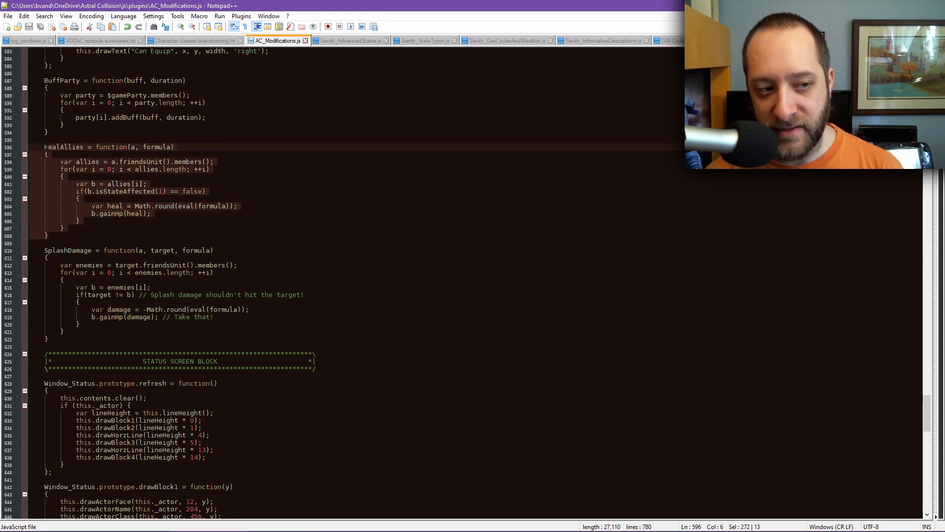
click(256, 207)
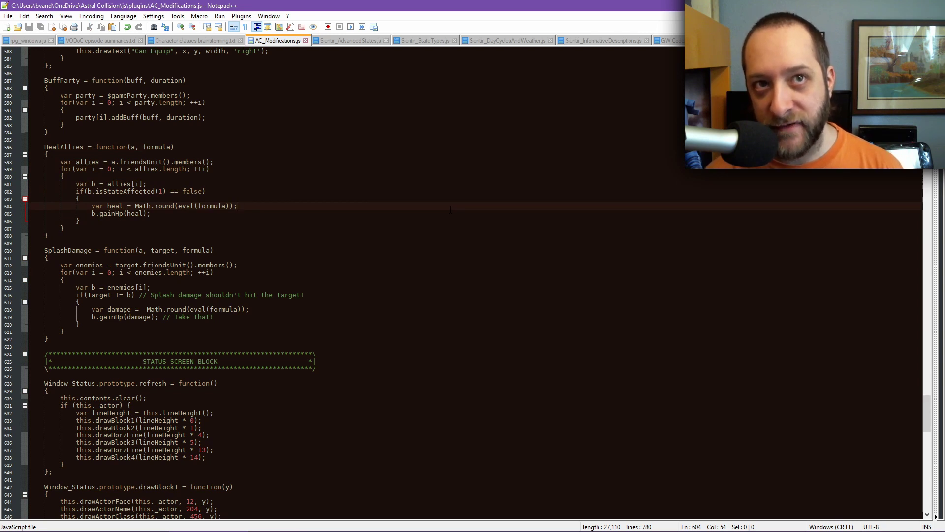
Switch to the Astral Collision playtest, save the game over File 12 and close the game window.
scroll(238, 151, up, 5)
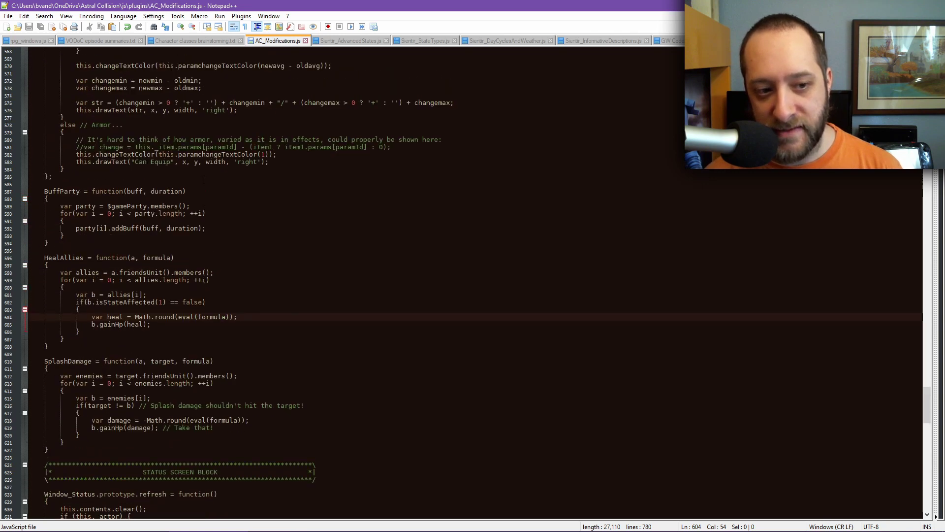
mouse_move(695, 531)
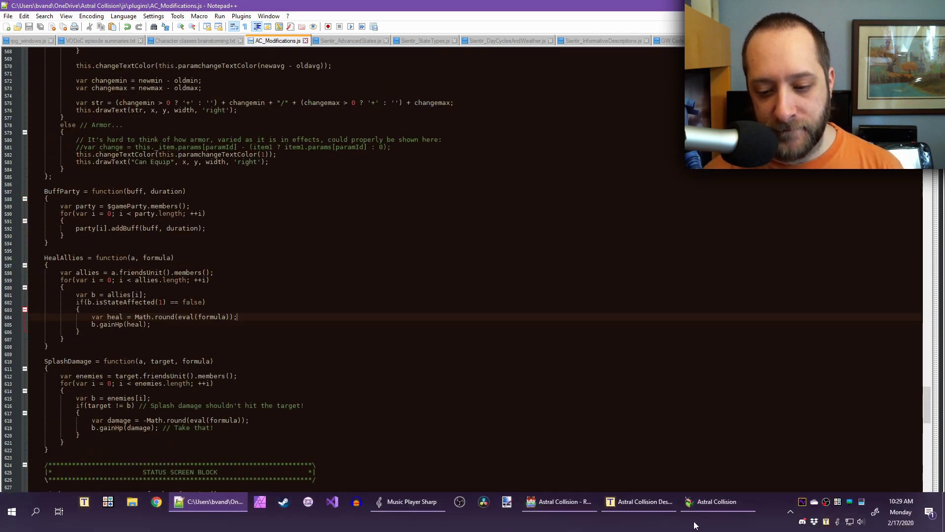
click(713, 503)
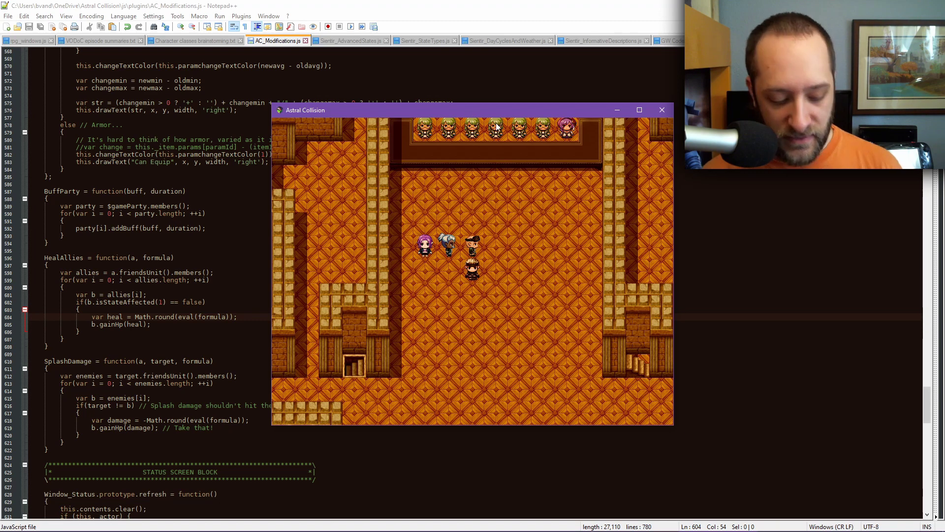
key(Escape)
key(Up)
key(Up)
key(Return)
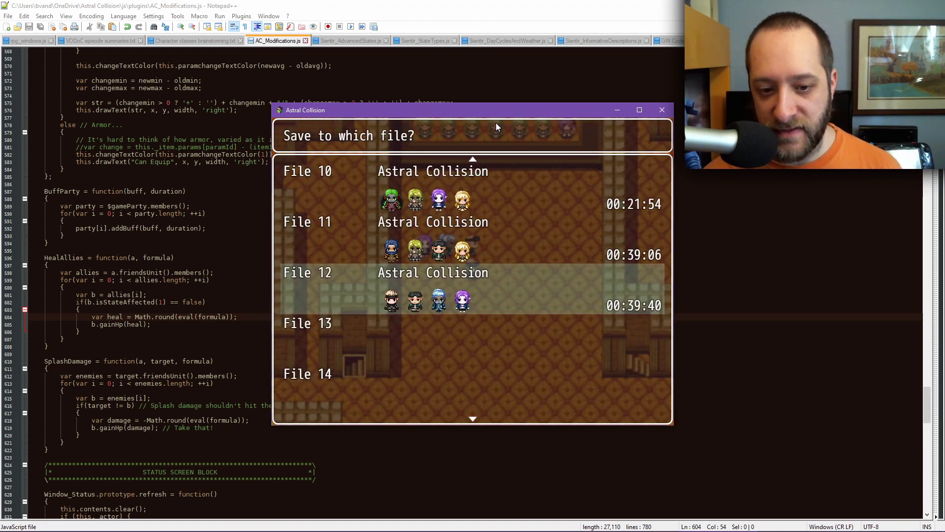
key(Return)
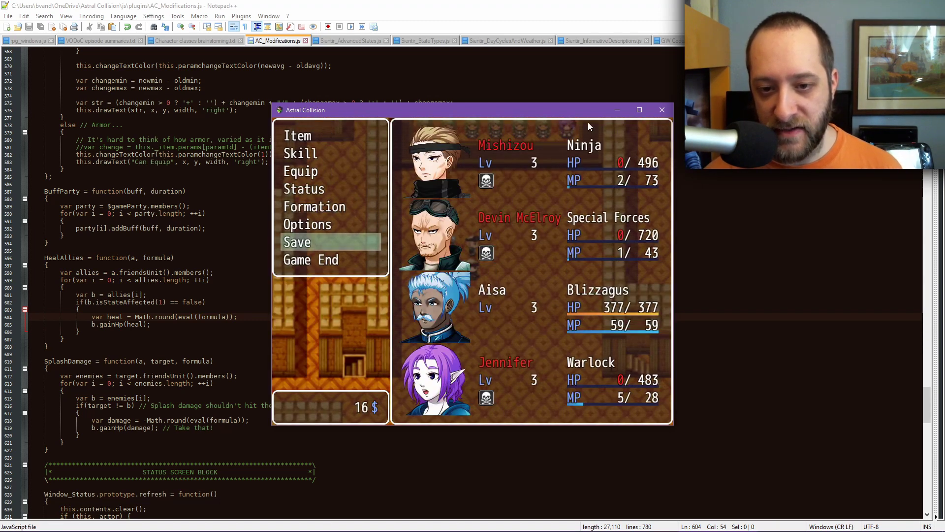
click(662, 110)
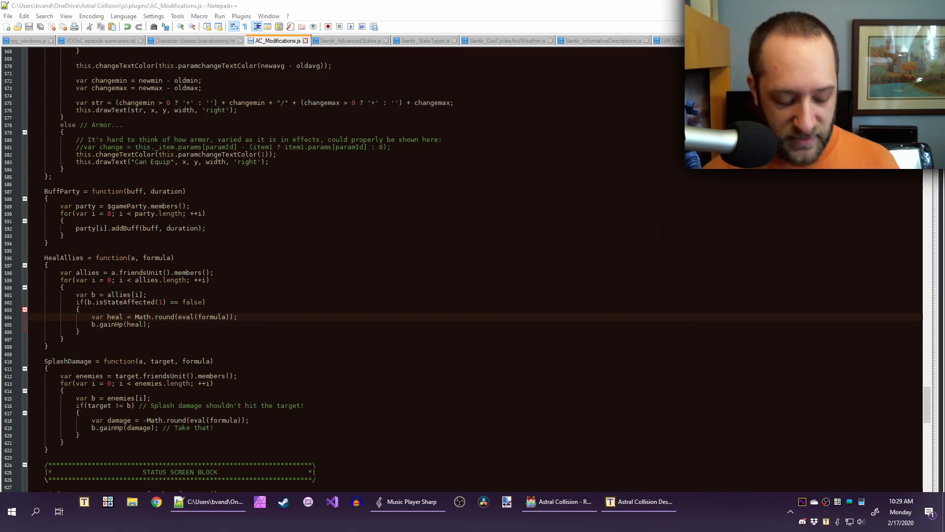
key(XF86AudioLowerVolume)
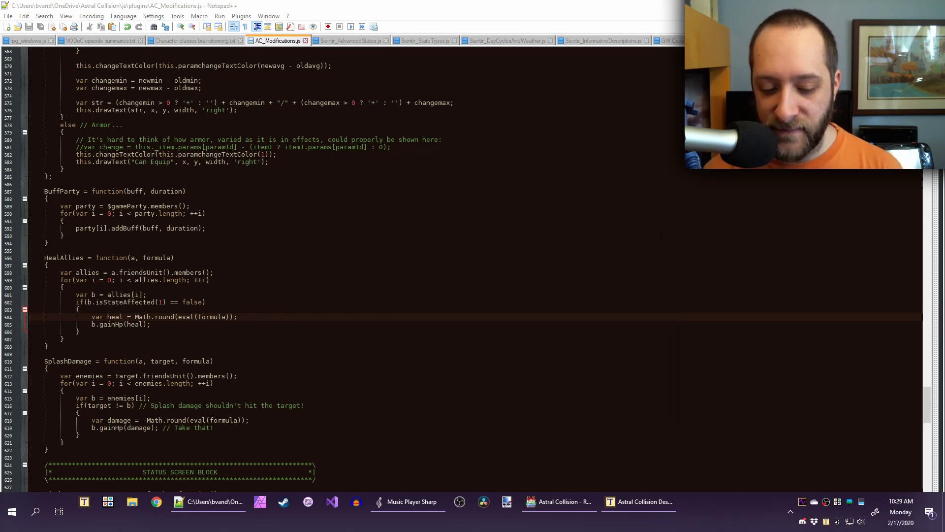
Switch to the Astral Collision Design Documents and examine which classes can use each weapon and armor type in the Equipment Use Planning sheet.
mouse_move(644, 504)
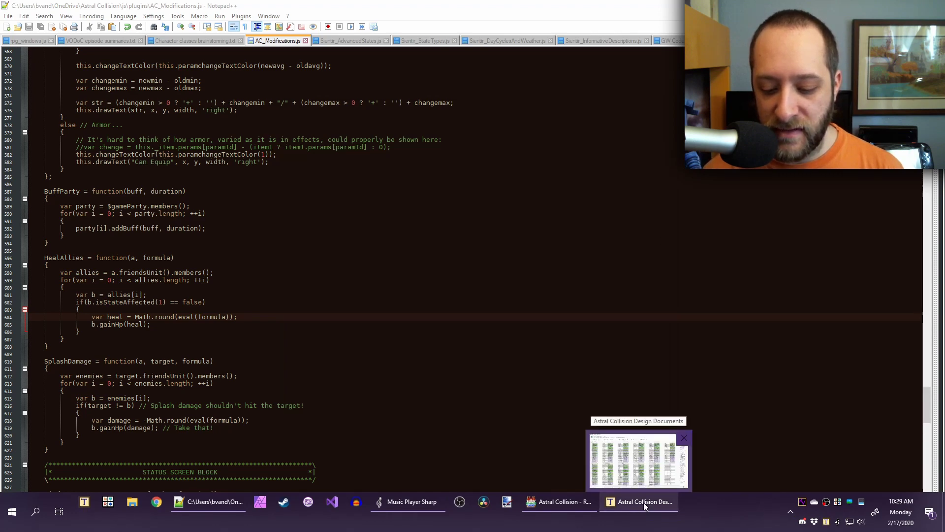
click(643, 502)
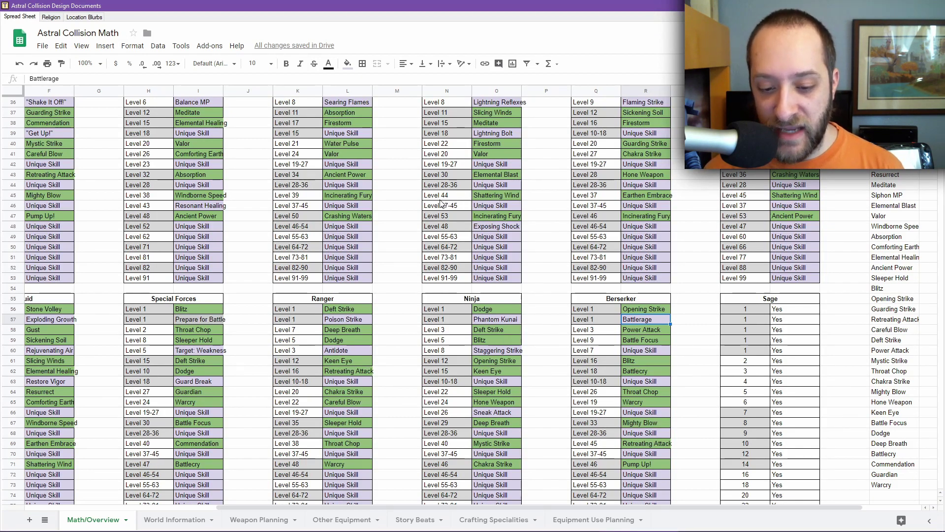
click(591, 521)
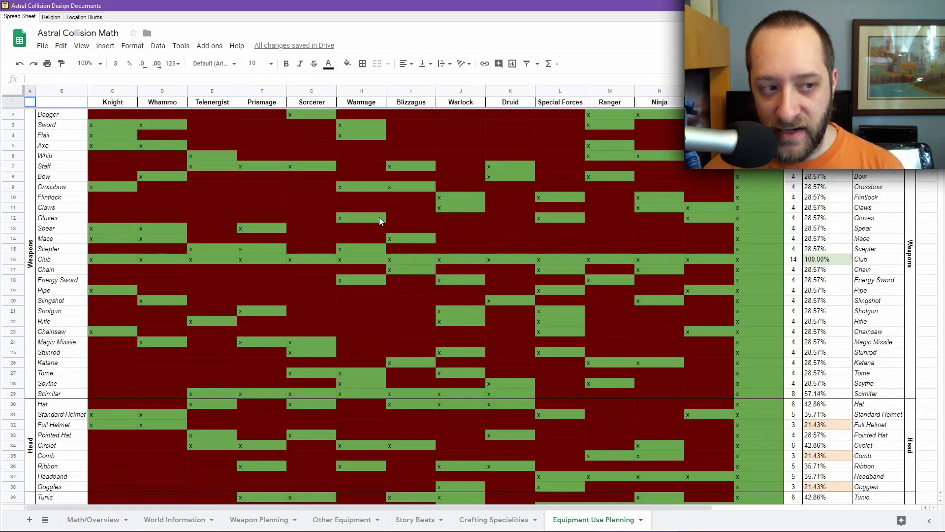
scroll(416, 207, down, 5)
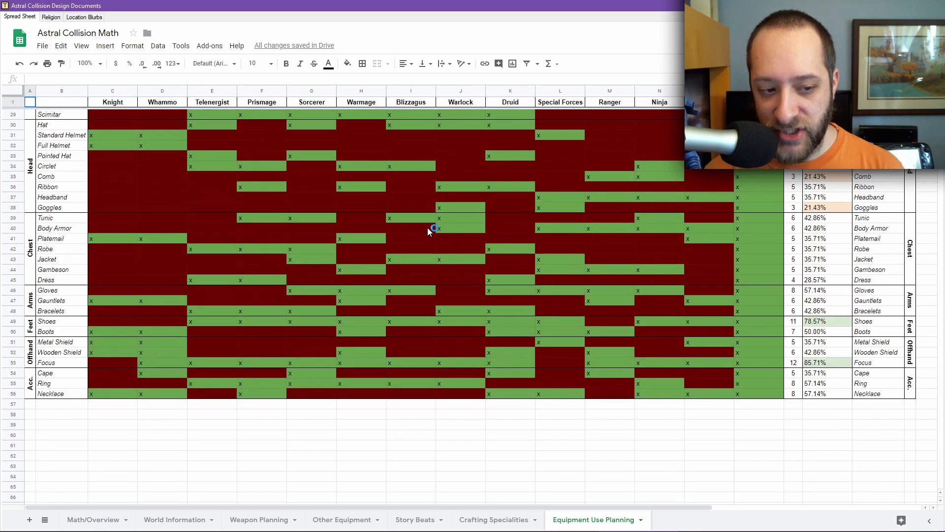
scroll(427, 227, up, 2)
scroll(428, 227, up, 4)
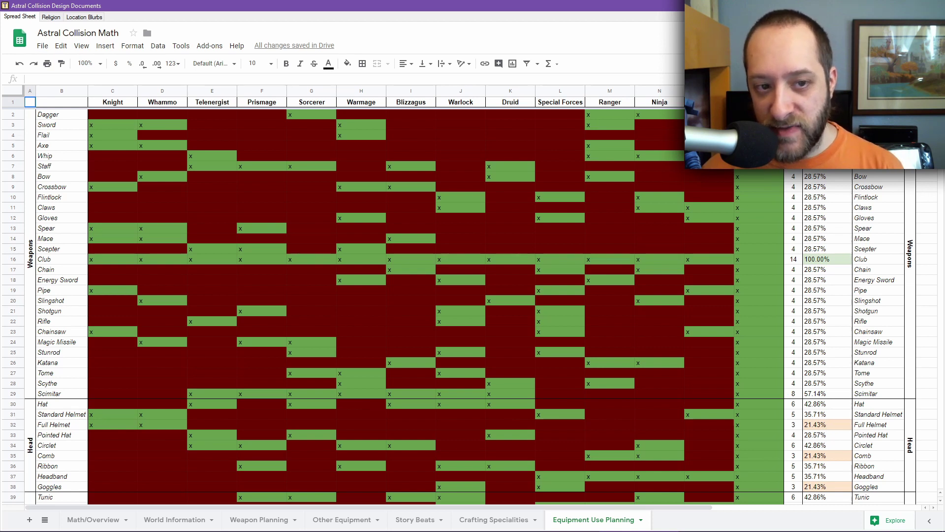
scroll(469, 225, down, 5)
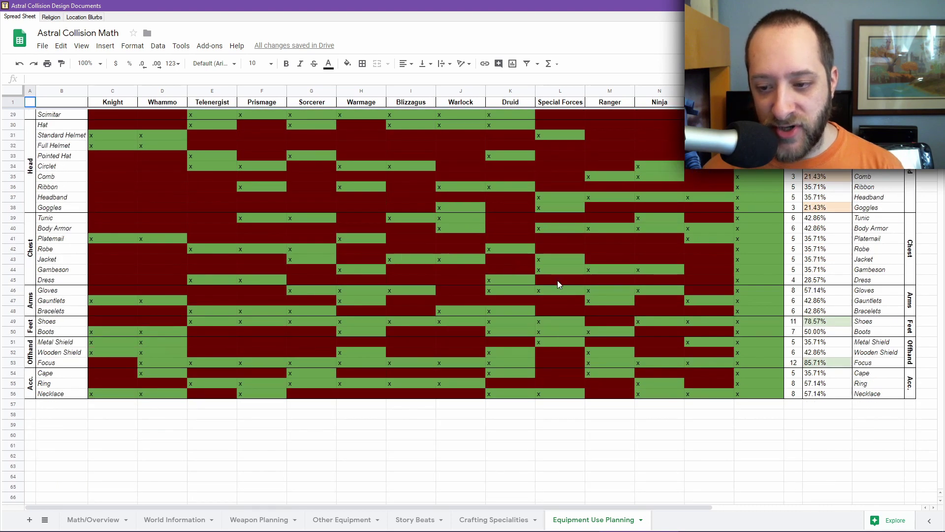
Examine the armor and accessory rows of the Equipment Use Planning sheet and highlight the Comb row.
scroll(586, 285, up, 1)
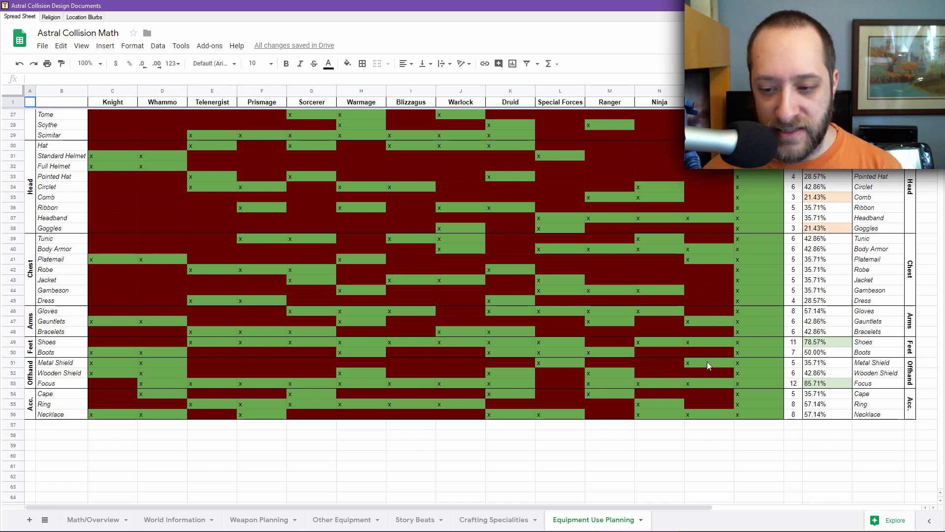
scroll(771, 392, up, 1)
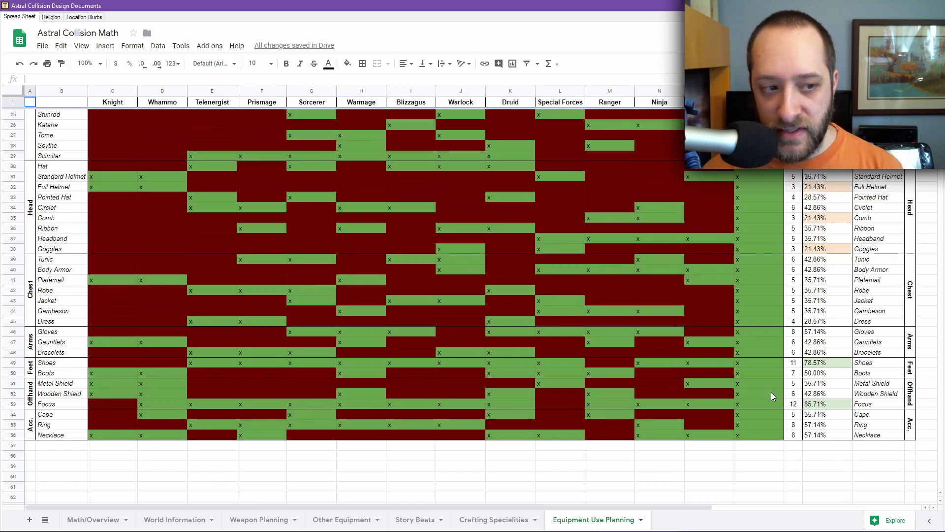
scroll(771, 392, up, 3)
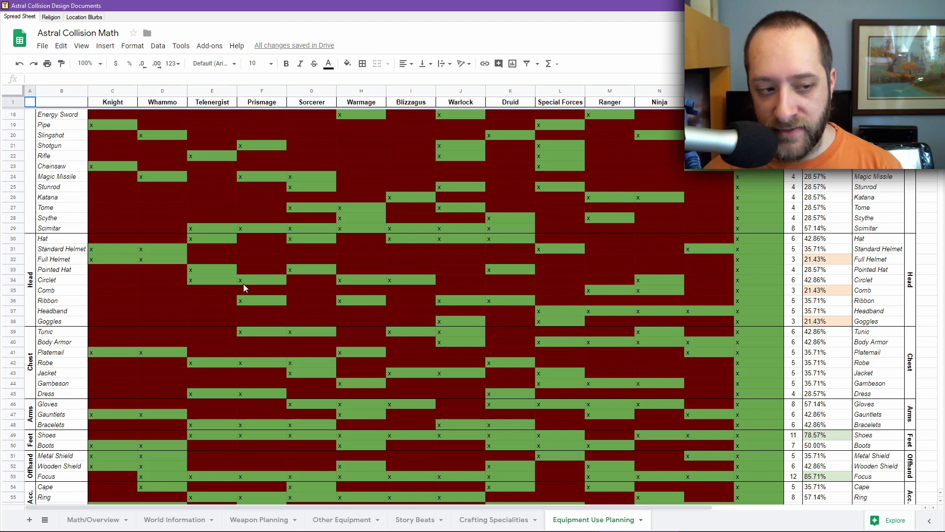
click(11, 290)
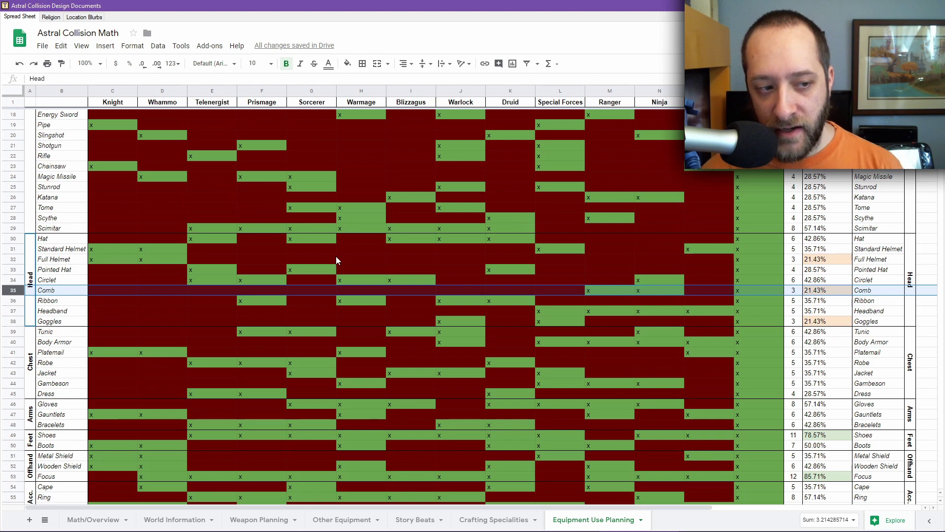
Inspect the Flintlock's class count and percentage formulas and the Sword's percentage formula, and compare usage percentages across the equipment types.
scroll(336, 259, up, 5)
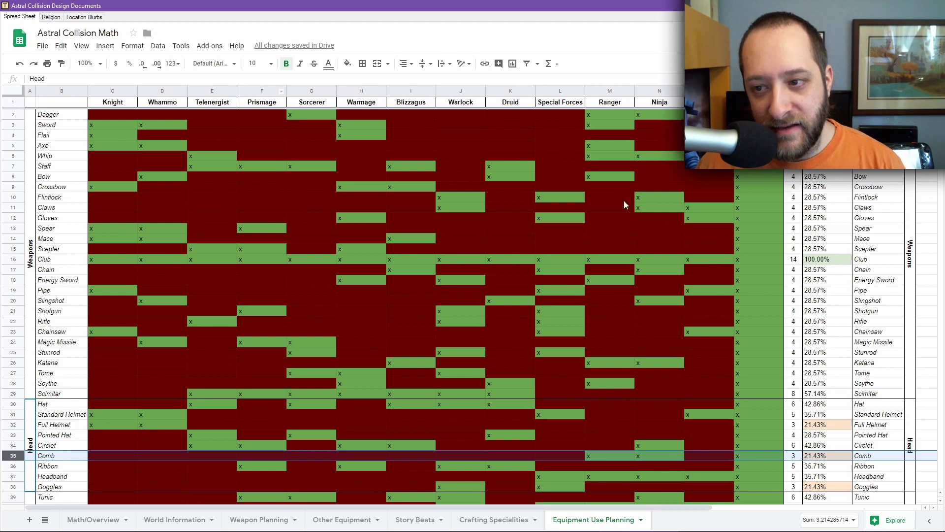
click(795, 197)
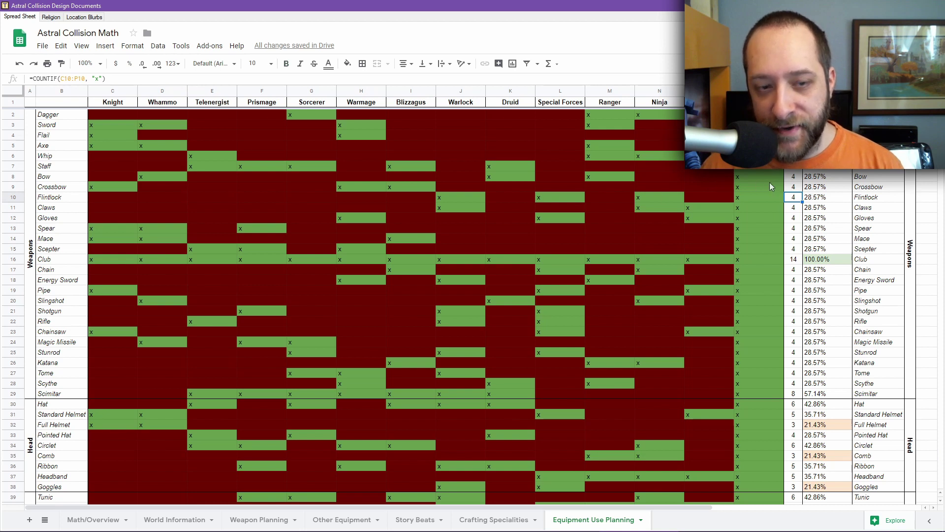
click(820, 200)
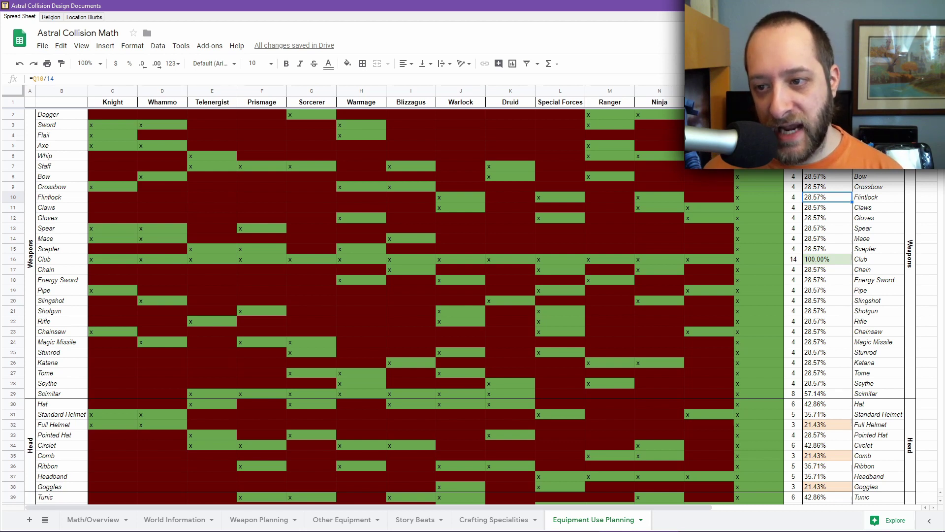
click(827, 125)
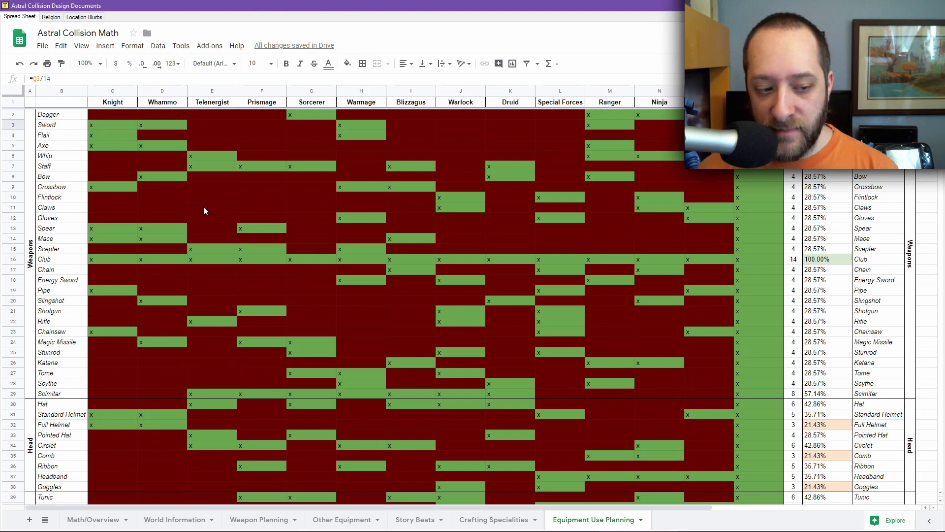
scroll(203, 206, down, 6)
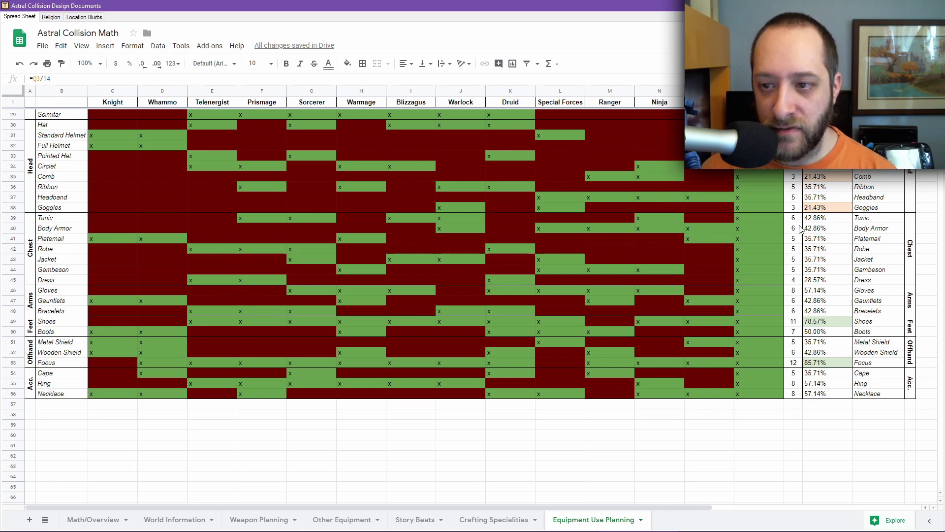
scroll(800, 229, up, 1)
scroll(800, 228, up, 6)
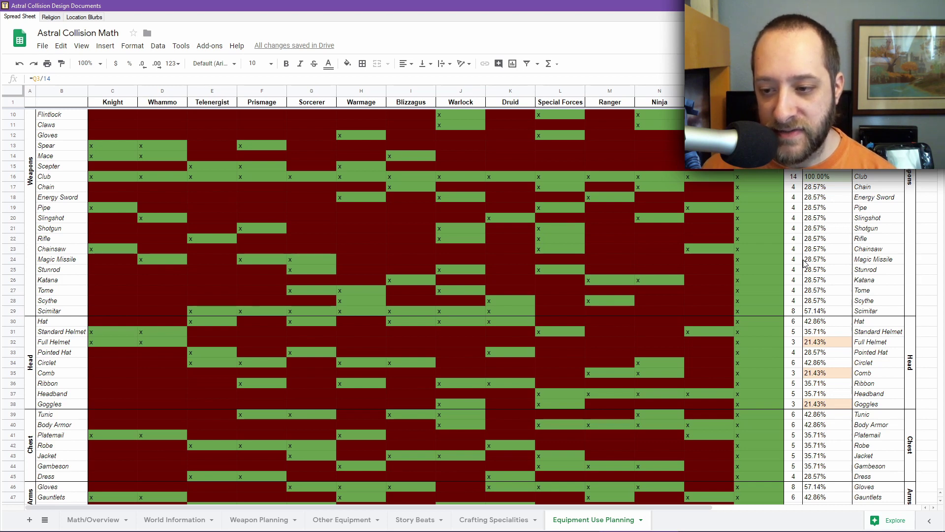
Highlight the Flail, Axe, Whip, Staff, Bow and Crossbow rows one at a time to review which classes can use each.
scroll(804, 264, up, 3)
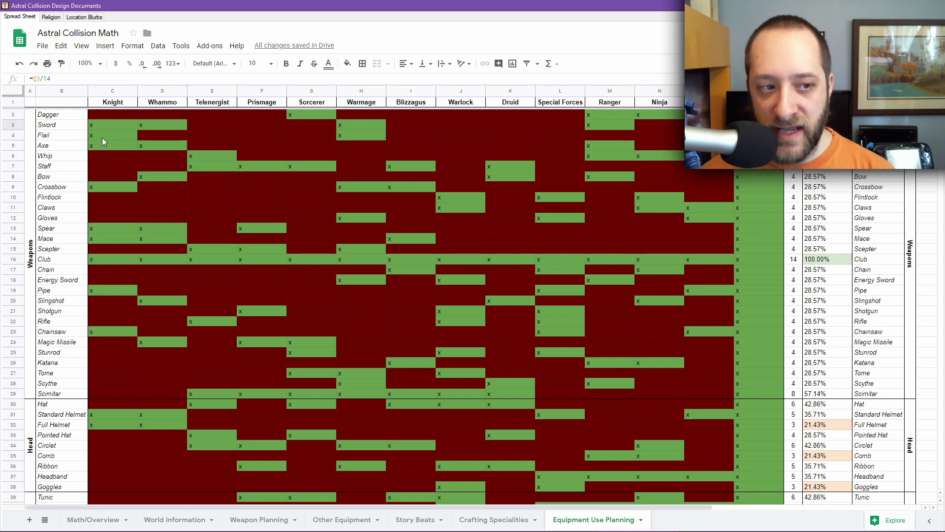
click(16, 134)
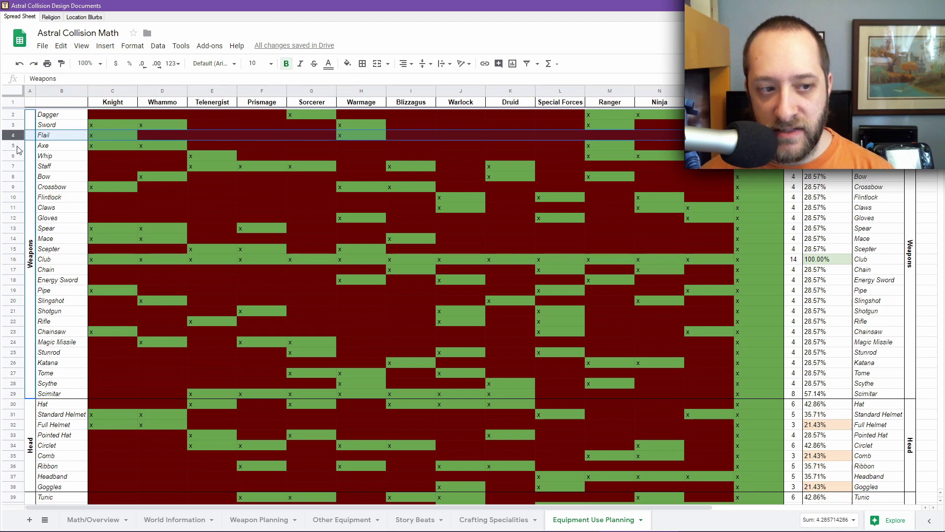
click(16, 145)
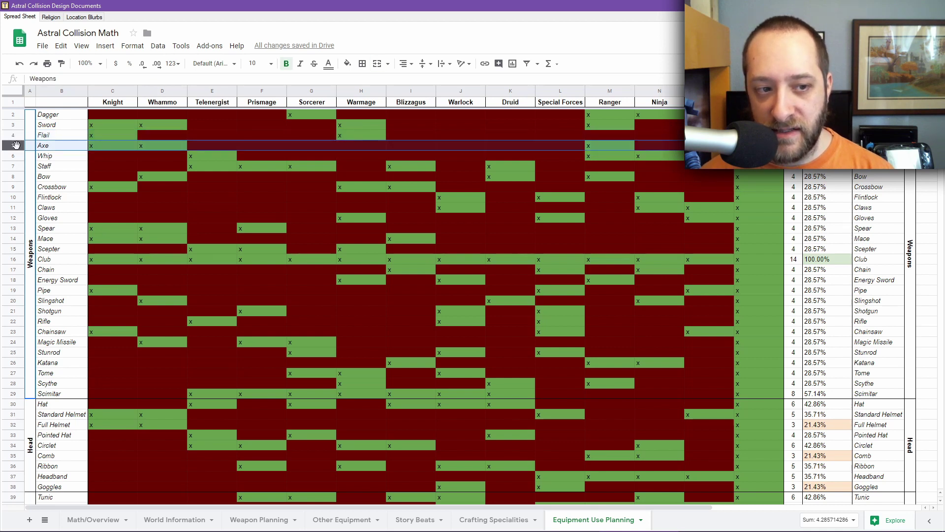
click(13, 155)
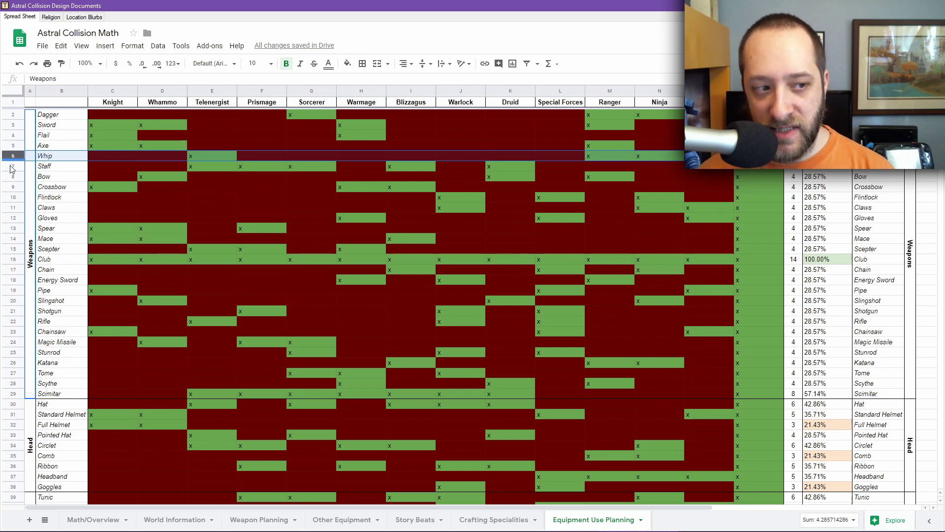
click(9, 166)
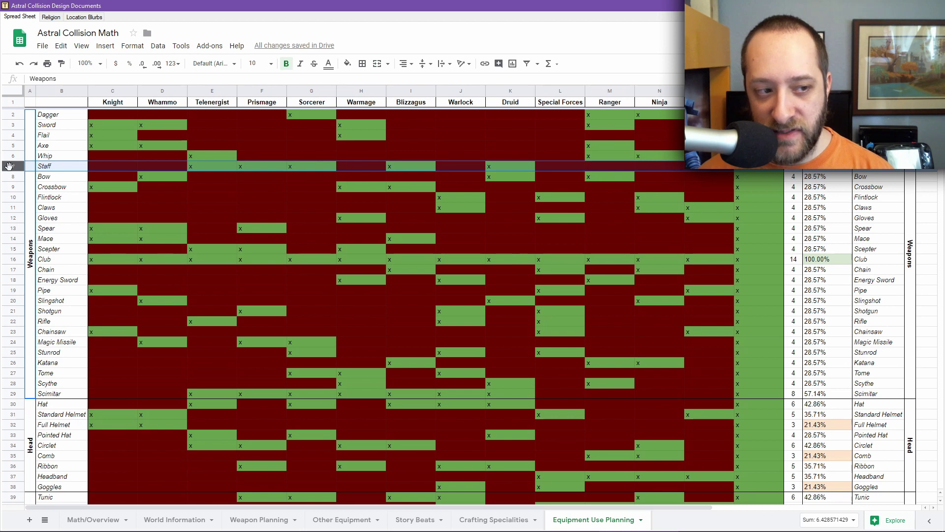
click(10, 176)
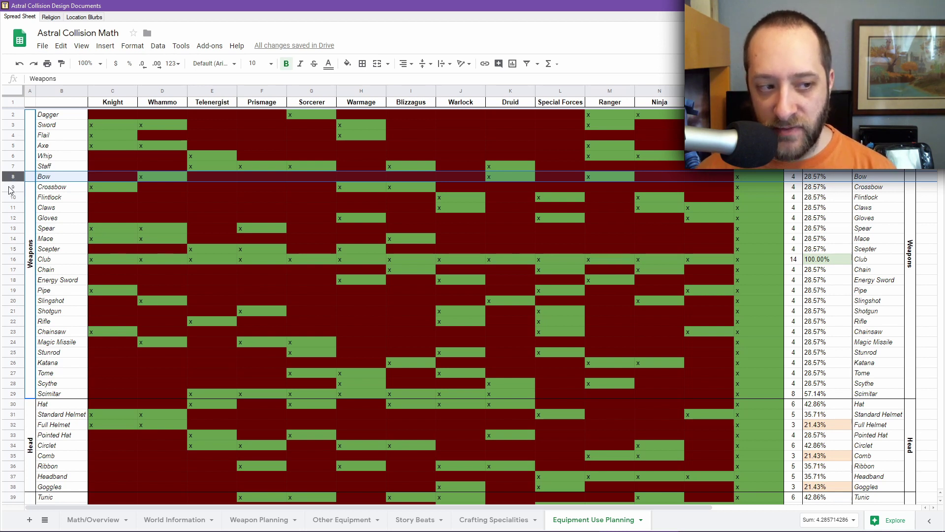
click(8, 186)
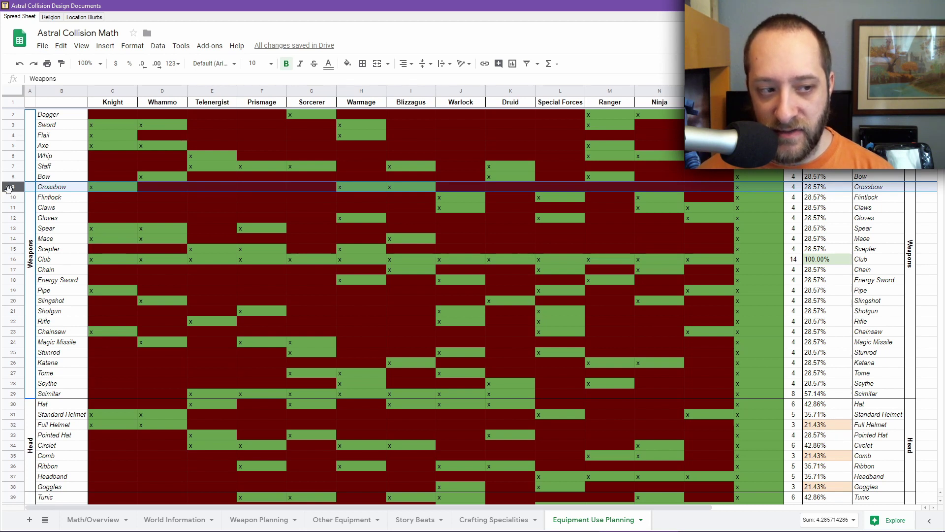
Highlight the Flintlock, Claws, weapon Gloves, Spear, Mace and Scepter rows in turn to review their class access.
click(11, 196)
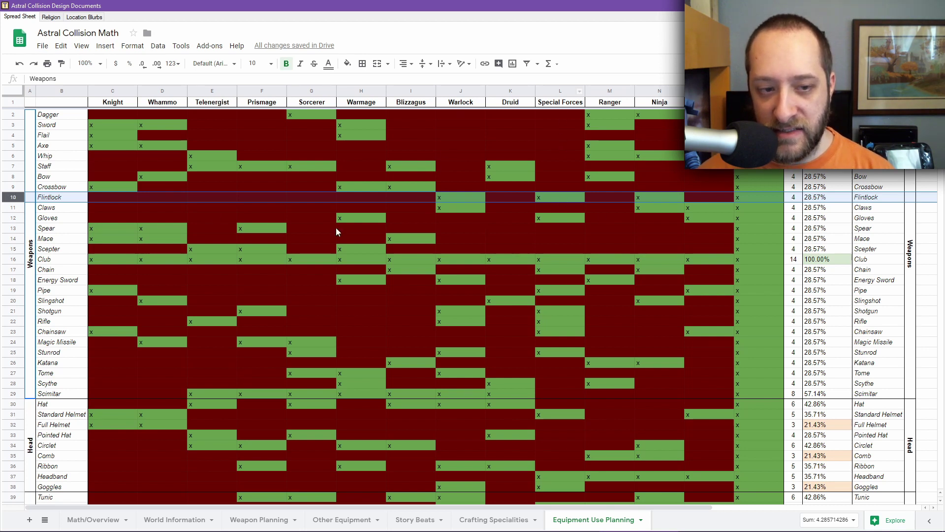
click(12, 207)
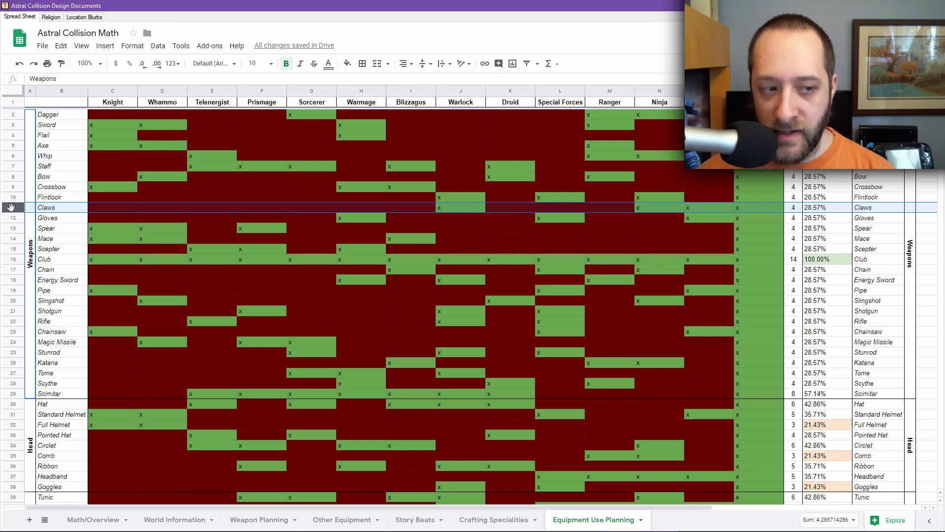
click(12, 218)
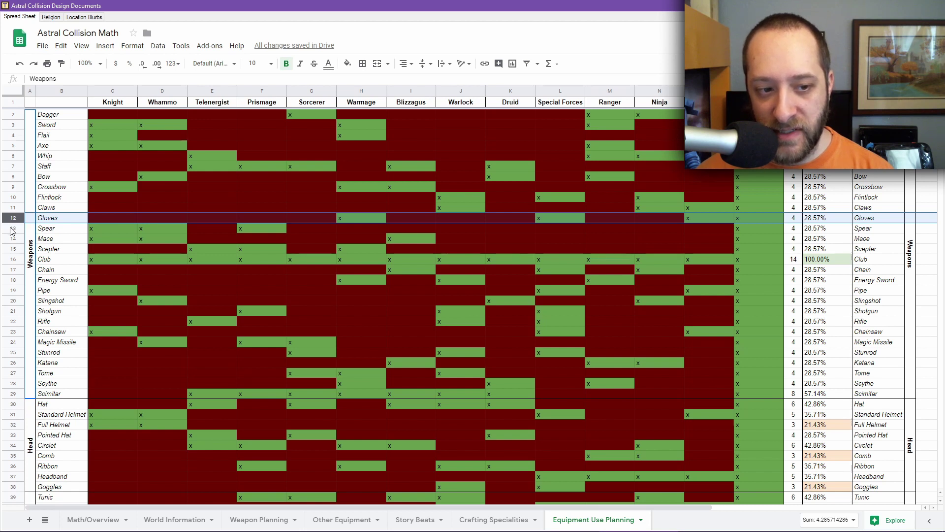
click(10, 228)
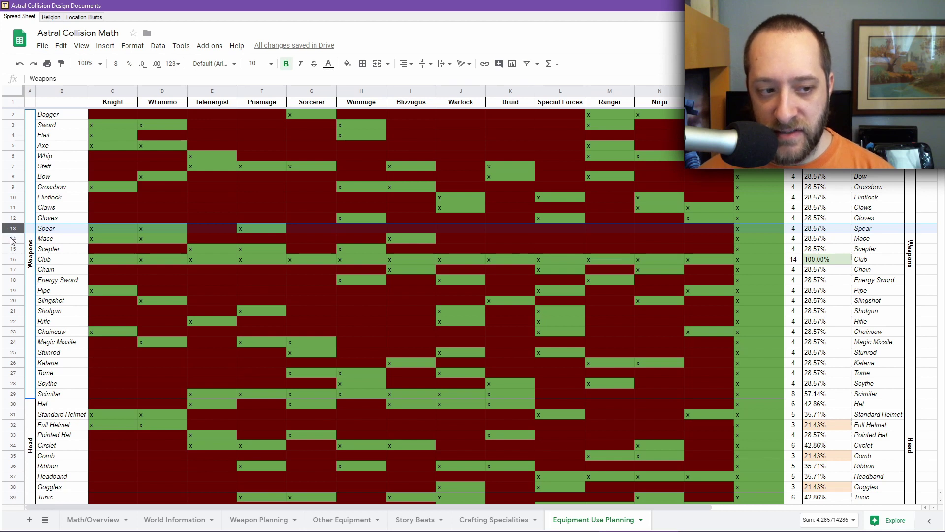
click(10, 238)
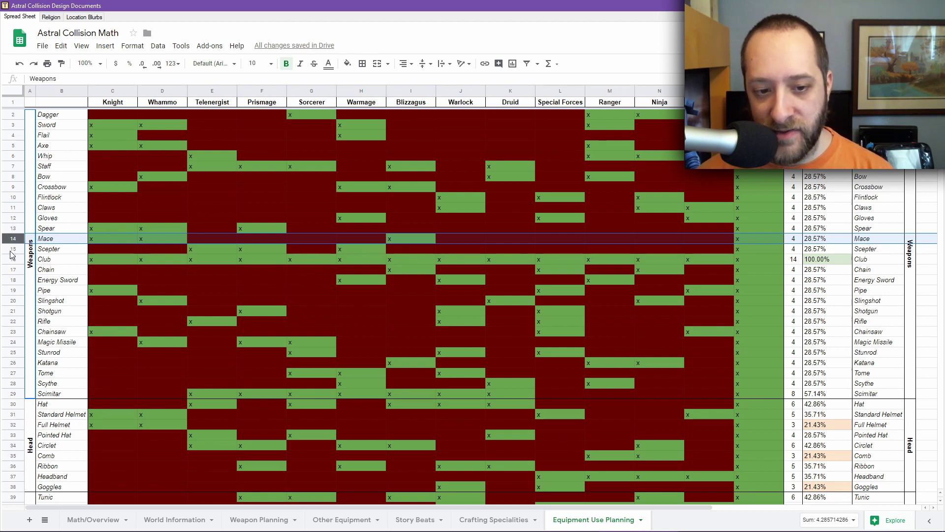
click(10, 249)
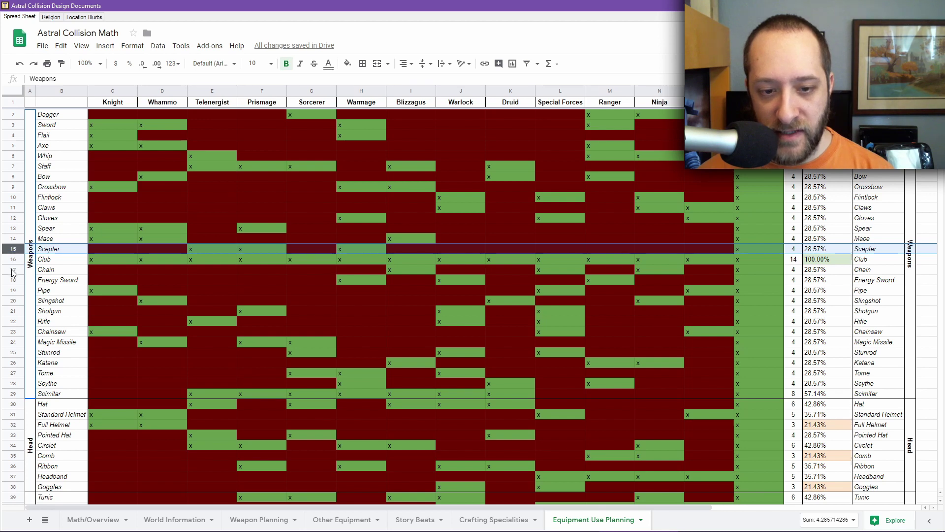
Highlight the Chain, Energy Sword, Pipe, Slingshot, Shotgun and Rifle rows in turn to review their allowed classes.
click(11, 270)
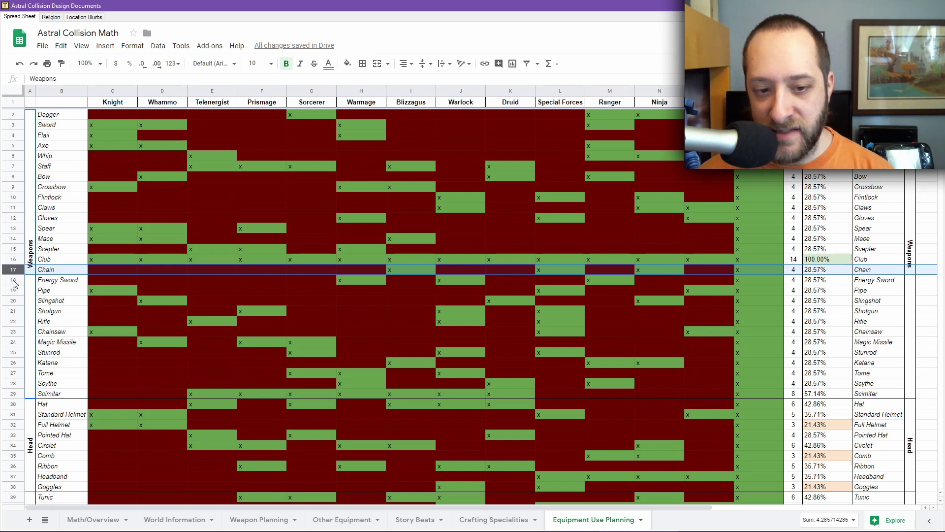
click(12, 279)
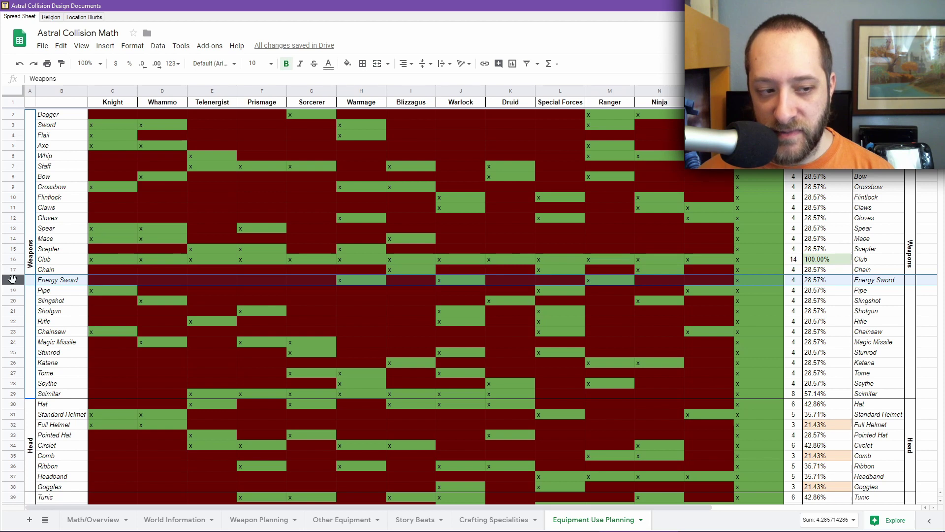
click(13, 290)
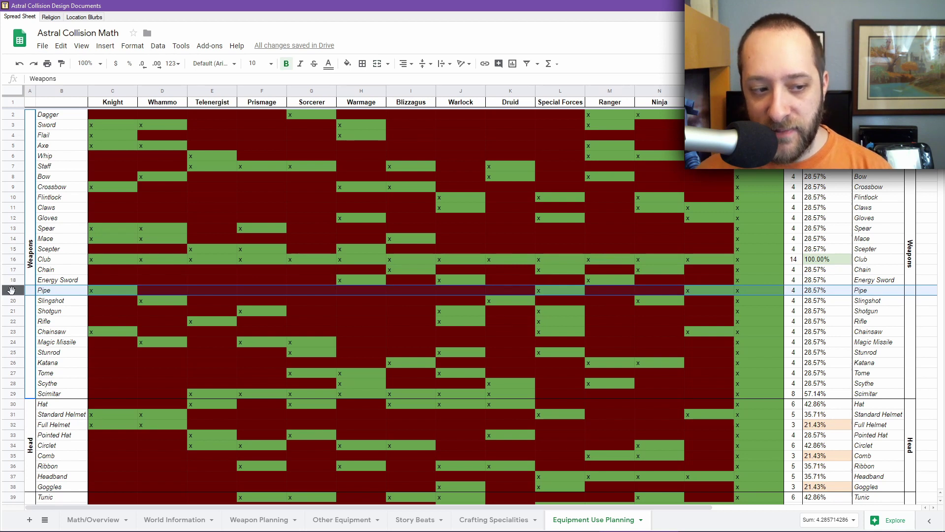
click(12, 301)
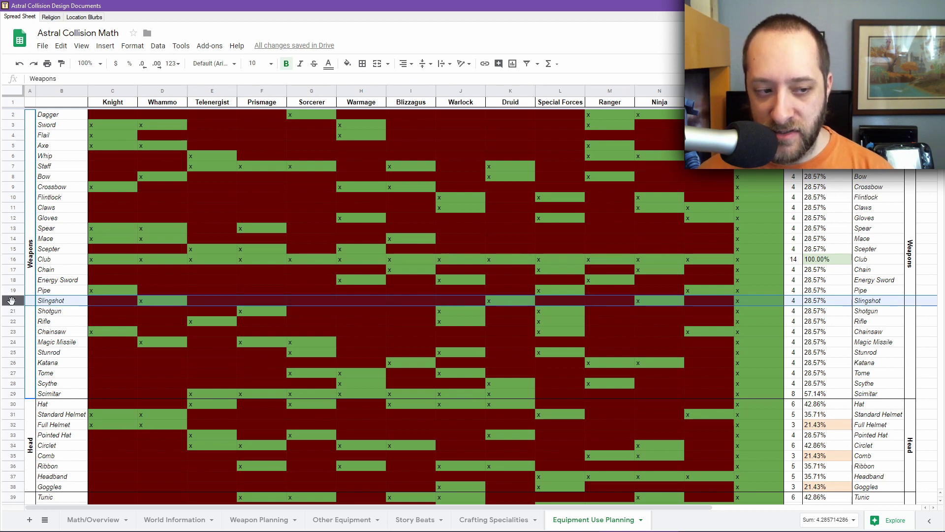
click(12, 310)
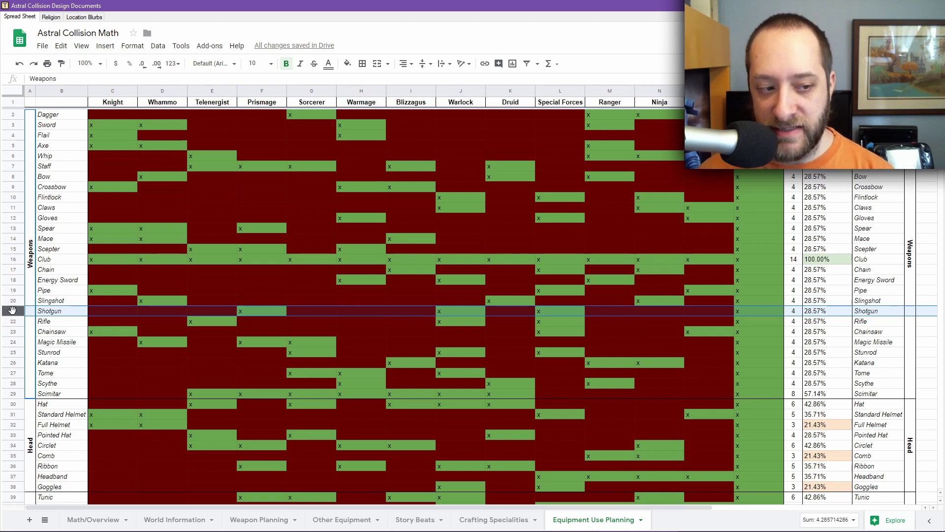
click(11, 320)
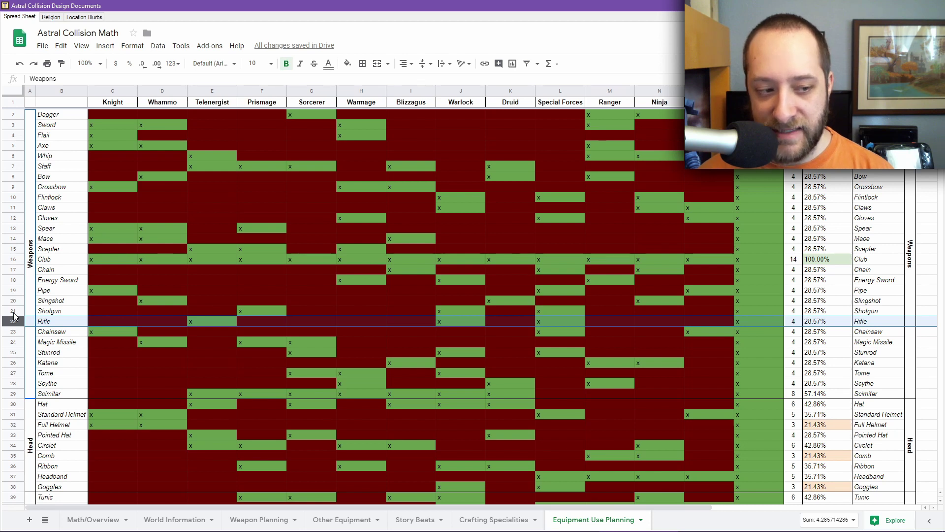
Highlight the Chainsaw, Magic Missile, Stunrod, Katana, Tome and Scythe rows one by one to review who can equip them.
click(12, 329)
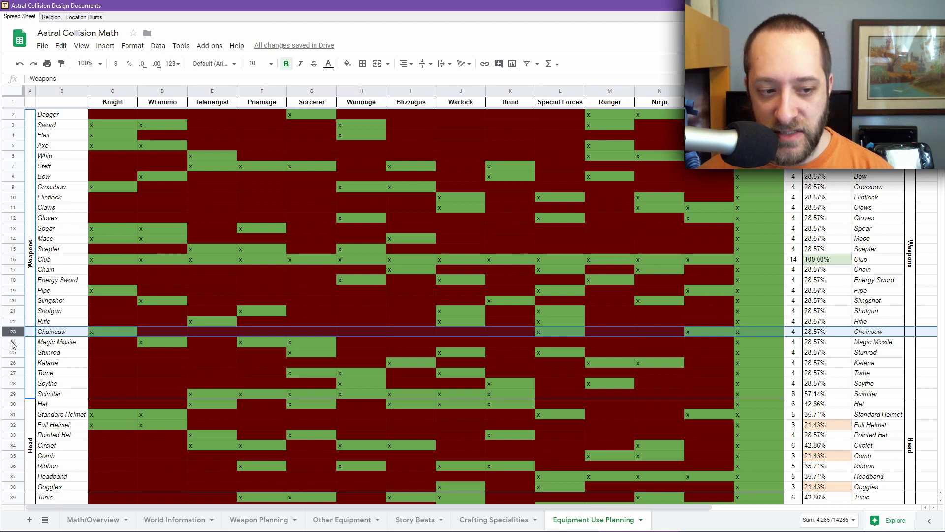
click(11, 340)
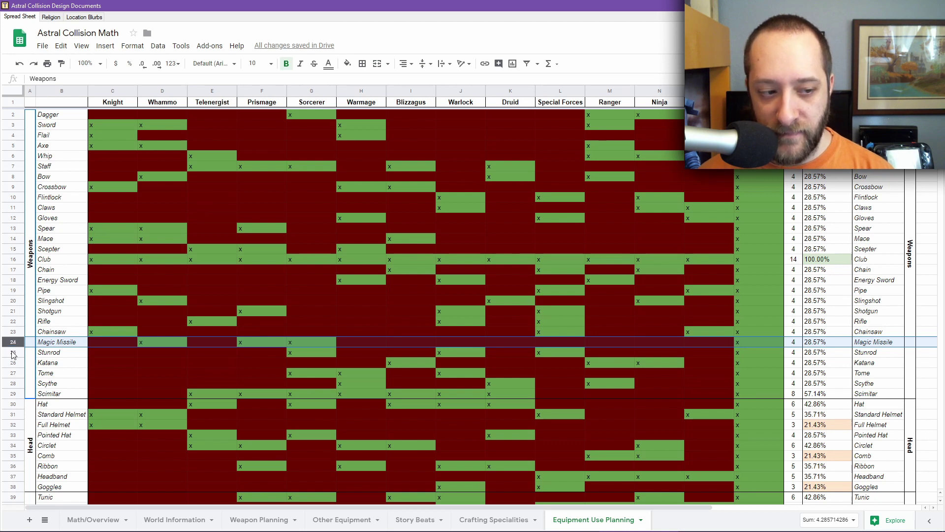
click(10, 351)
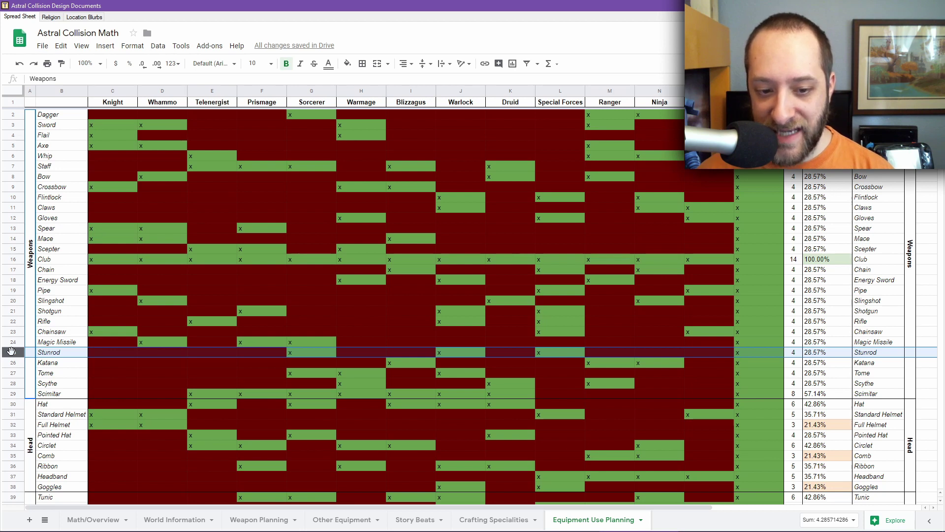
click(11, 361)
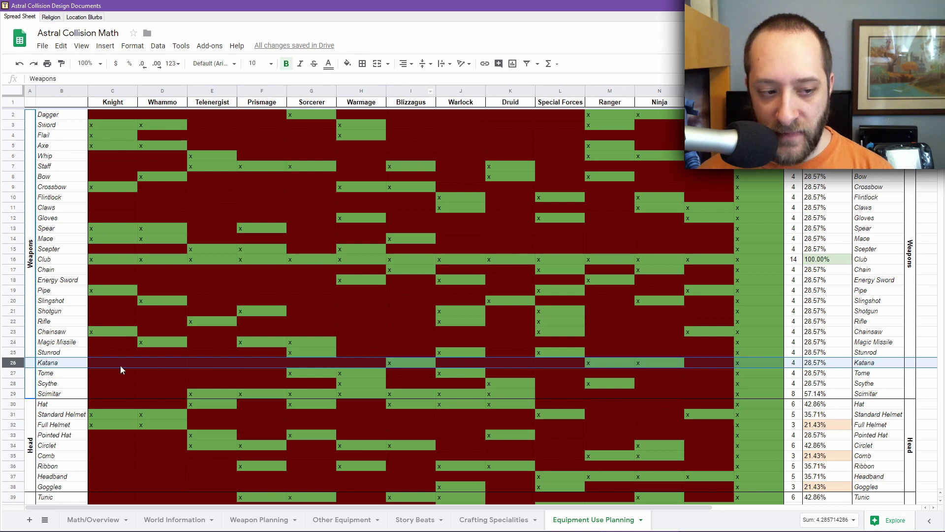
click(13, 373)
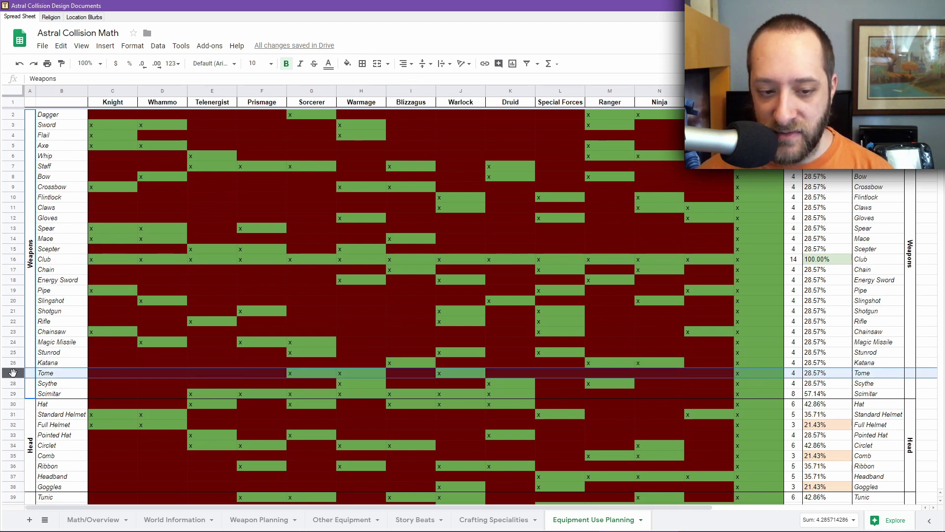
click(14, 384)
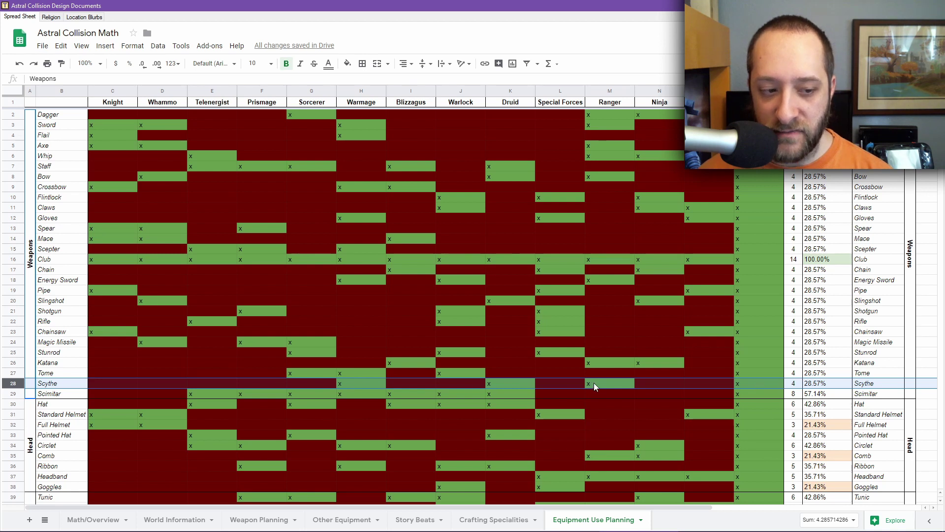
Highlight the Scimitar row, and switch to RPG Maker MV to check the Knight class's weapon and armor traits in the database.
click(12, 393)
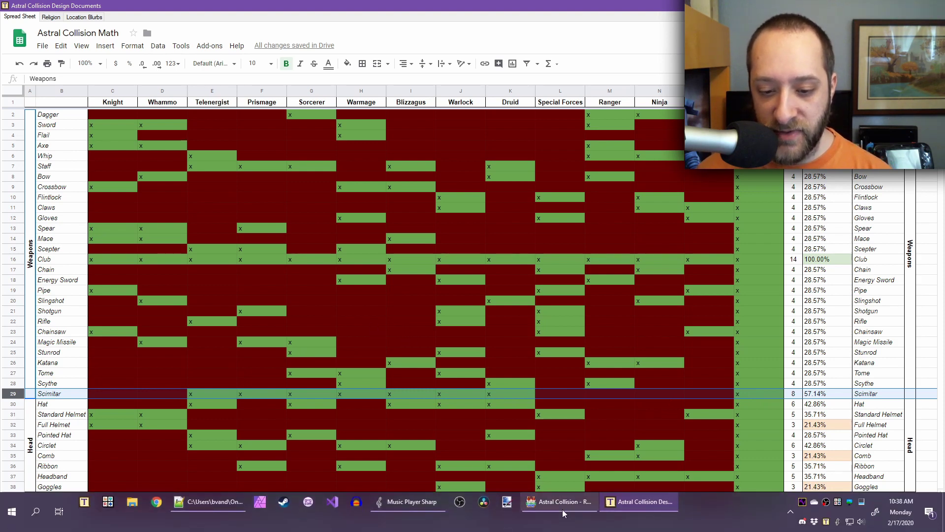
click(558, 506)
click(220, 125)
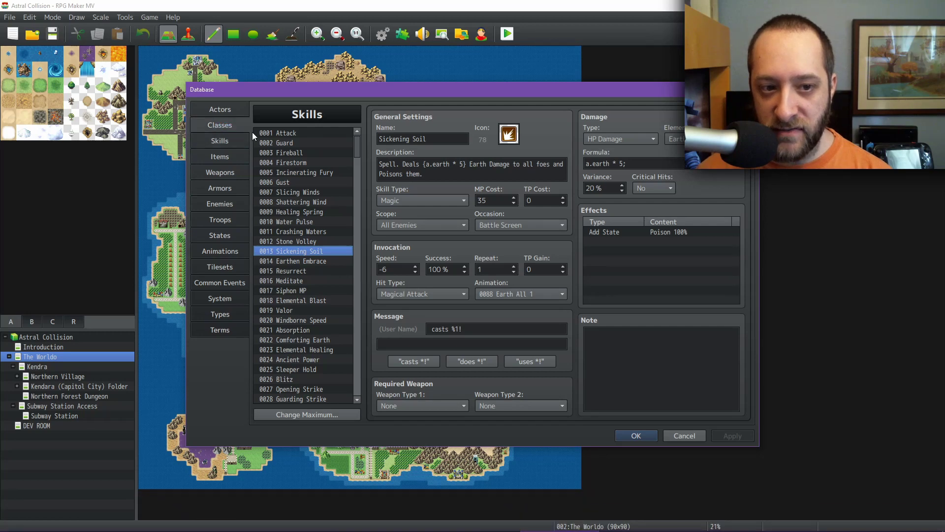
scroll(684, 257, down, 1)
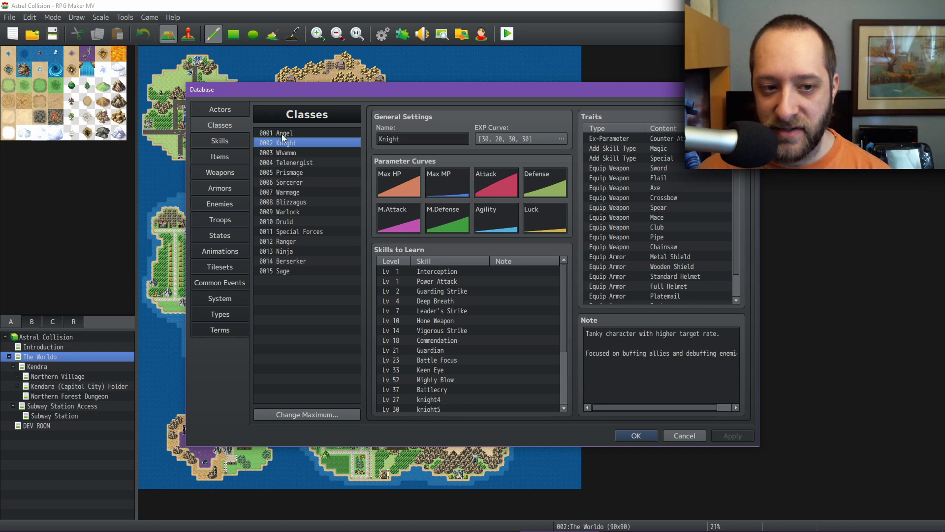
Go through the Whammo, Telenergist, Prismage and Sorcerer classes to review their equip weapon traits.
click(295, 153)
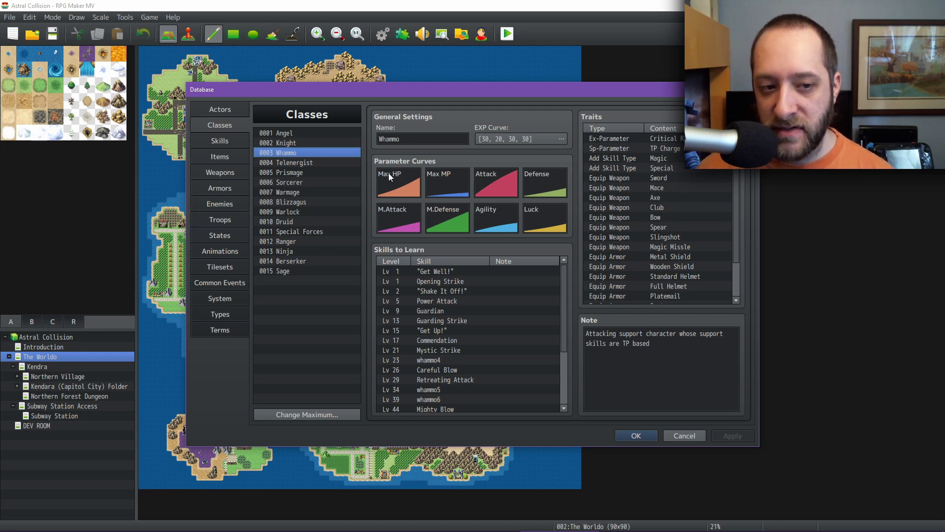
click(303, 160)
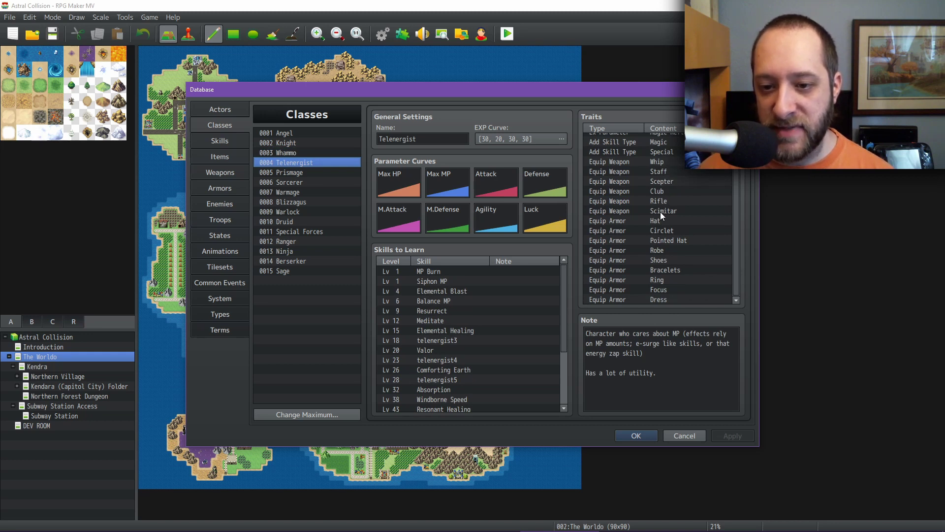
click(301, 173)
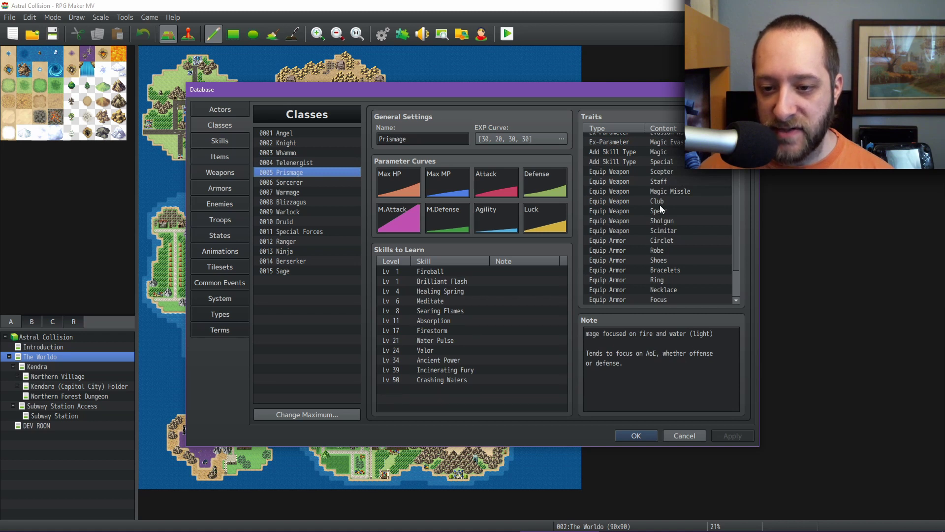
click(305, 183)
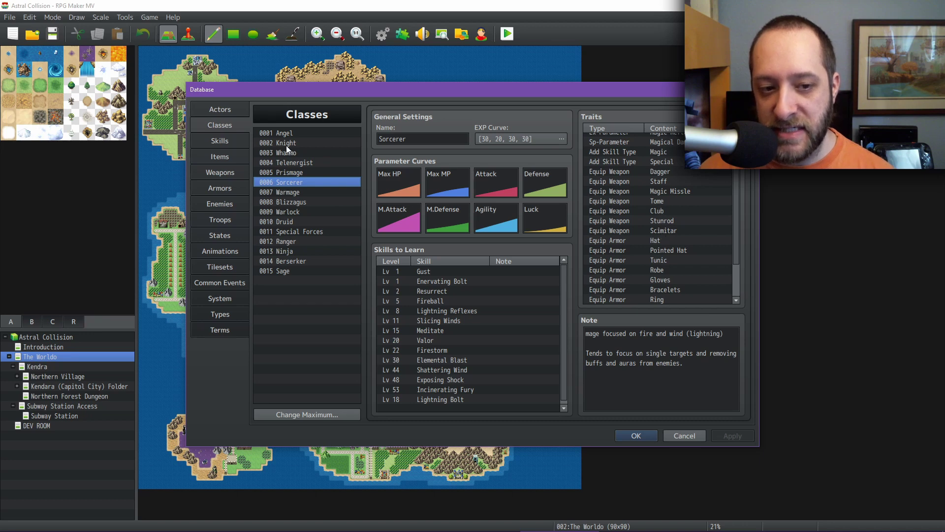
Review the equip weapon traits of the Warmage, Blizzagus, Warlock and Druid classes, singling out the Druid's Scimitar trait.
click(291, 192)
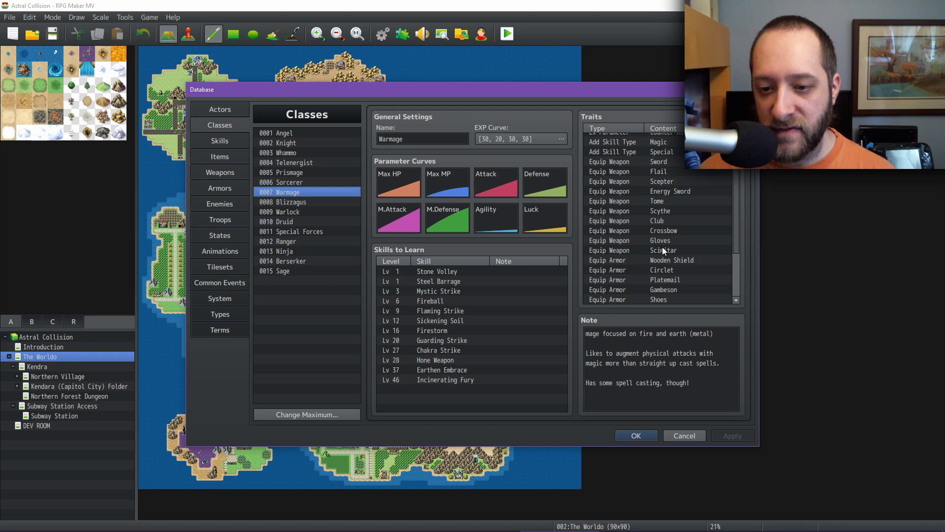
click(315, 202)
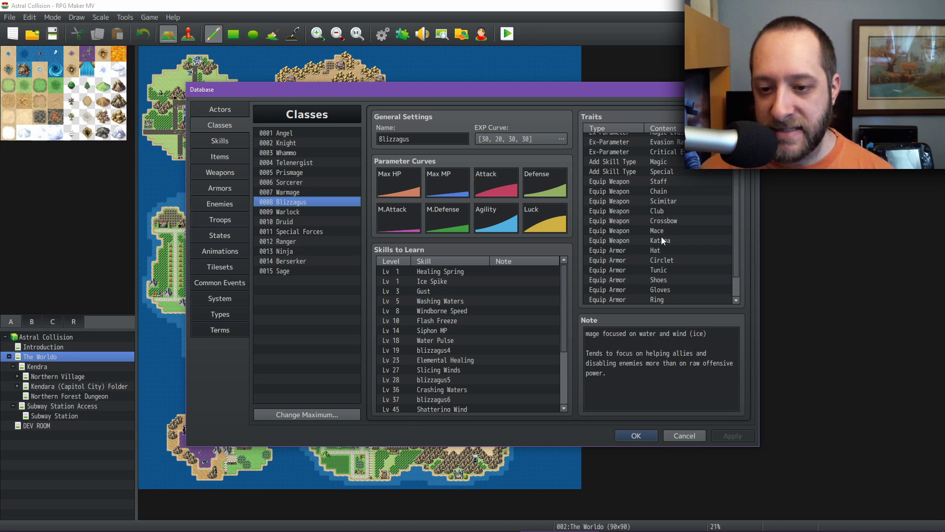
click(288, 211)
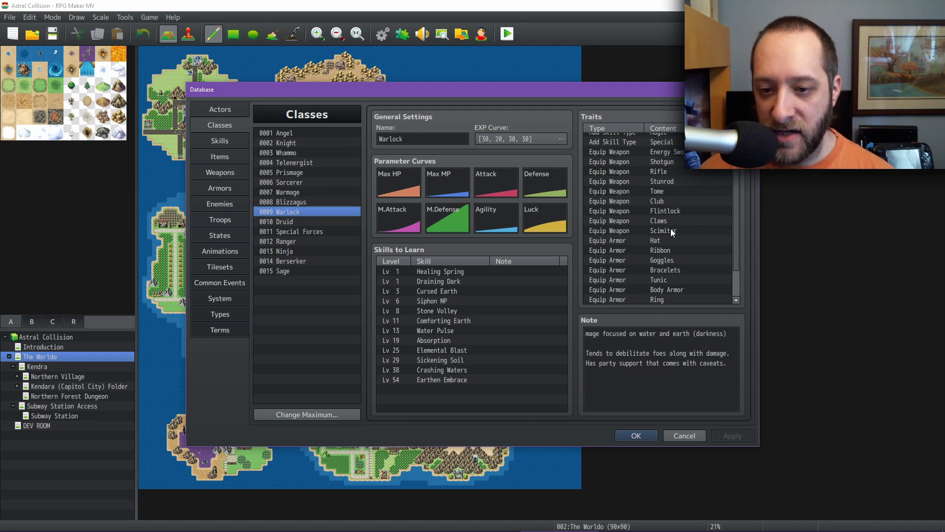
click(312, 222)
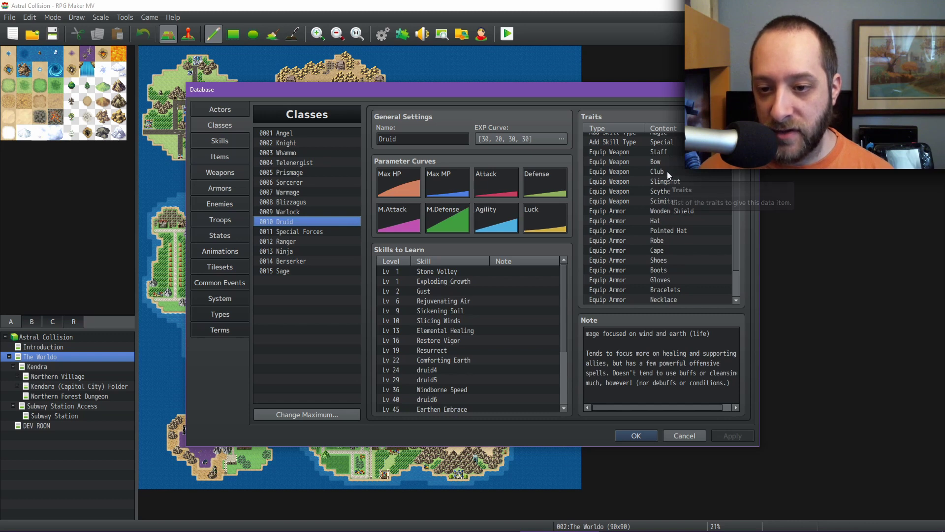
click(659, 202)
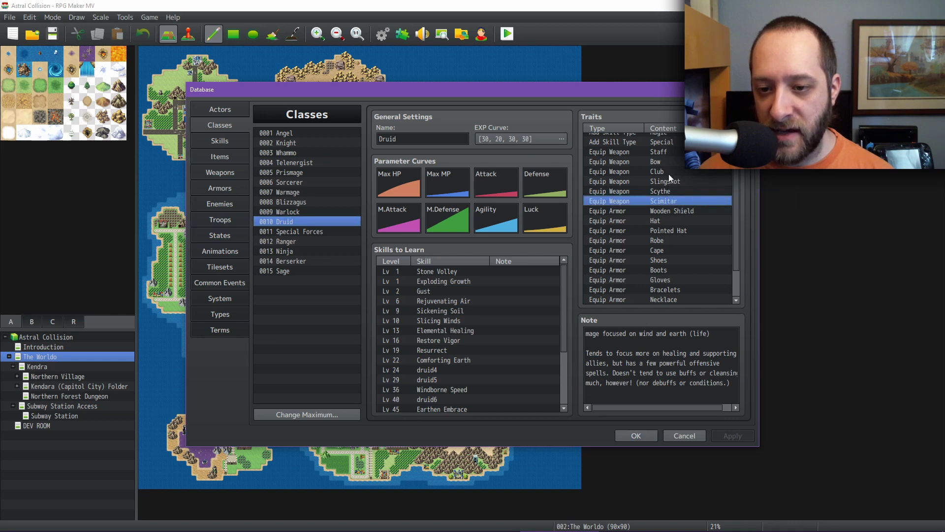
Examine the full lists of equippable weapons in the Special Forces and Ranger class traits.
click(317, 232)
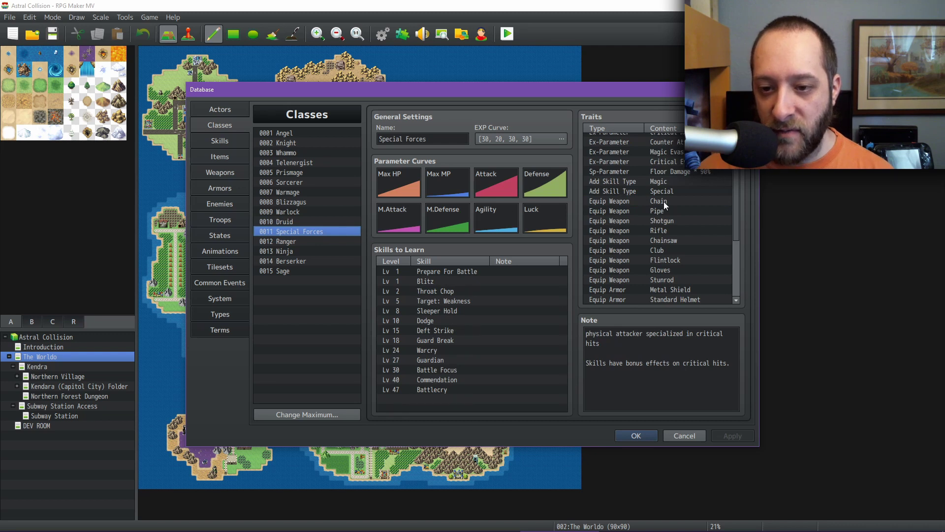
scroll(699, 199, down, 1)
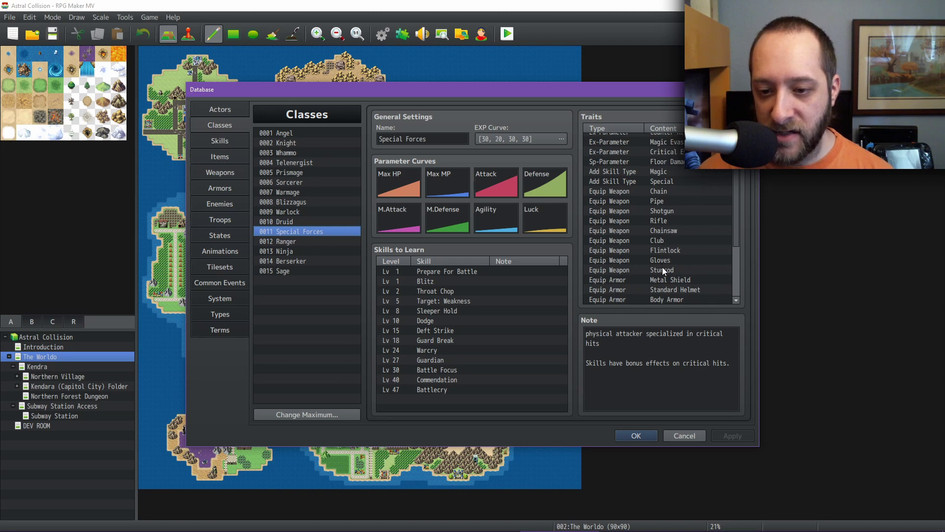
click(291, 241)
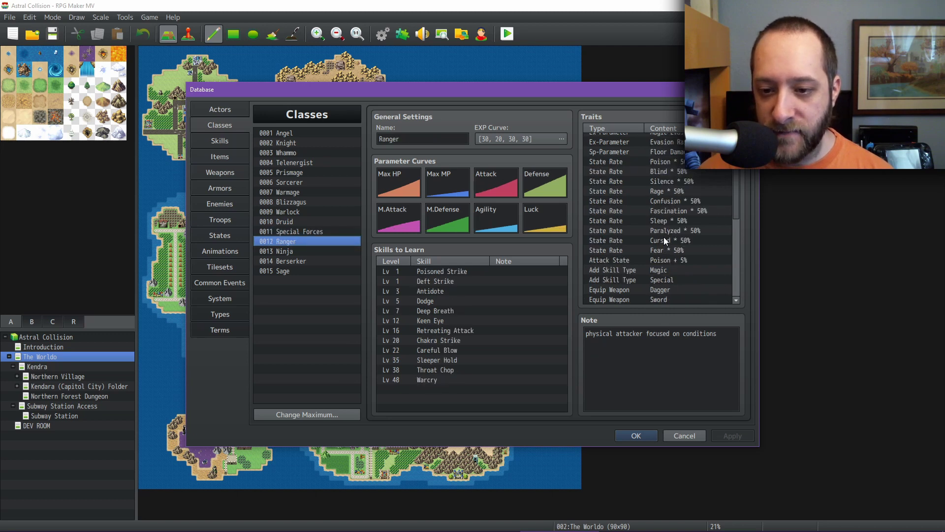
scroll(664, 238, down, 5)
scroll(682, 238, down, 2)
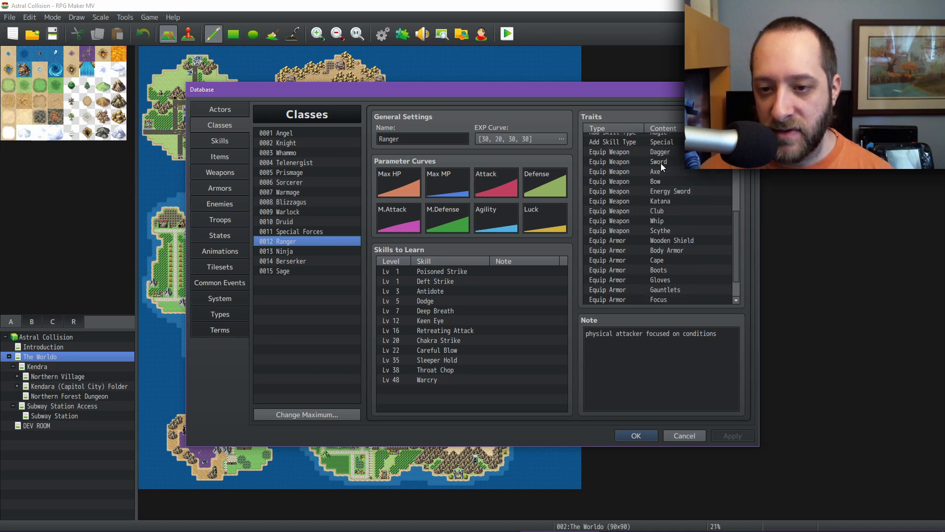
Review the Ninja and Berserker weapon traits, singling out the Berserker's Flail, and close the database.
click(307, 253)
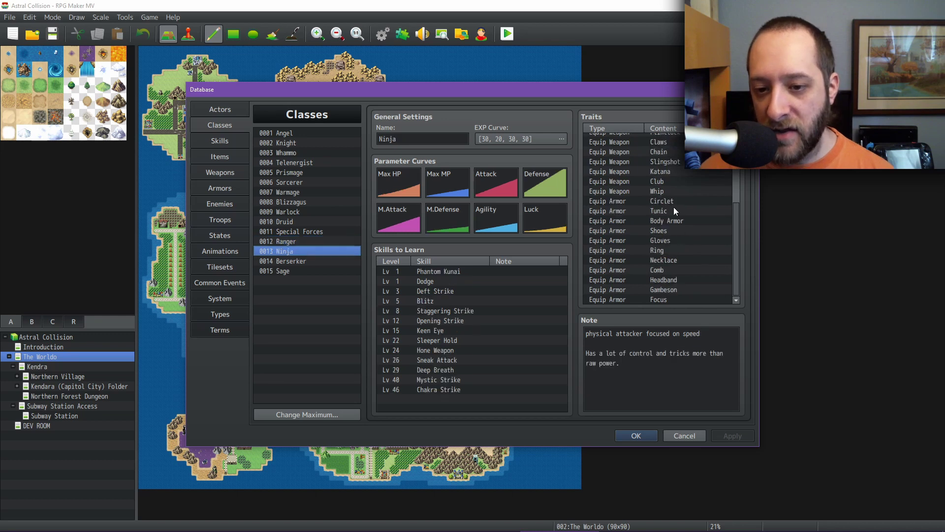
scroll(673, 207, up, 4)
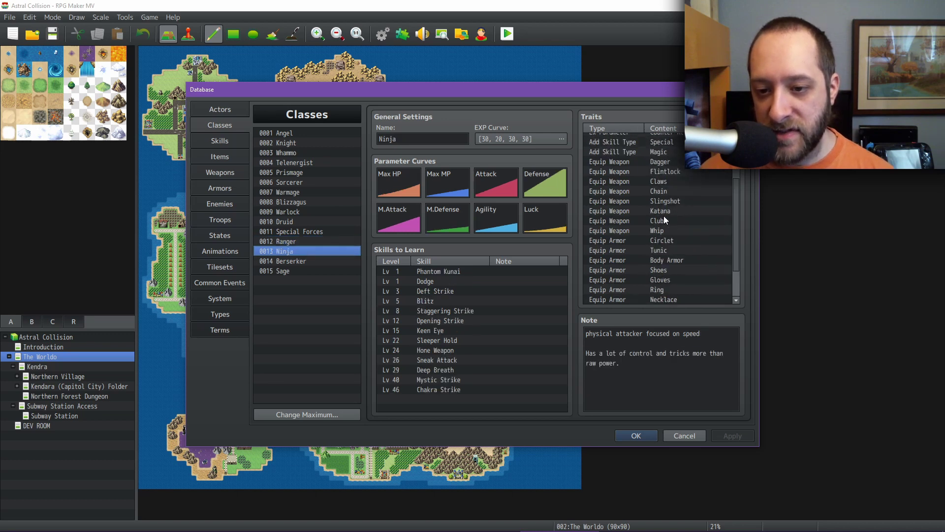
click(282, 259)
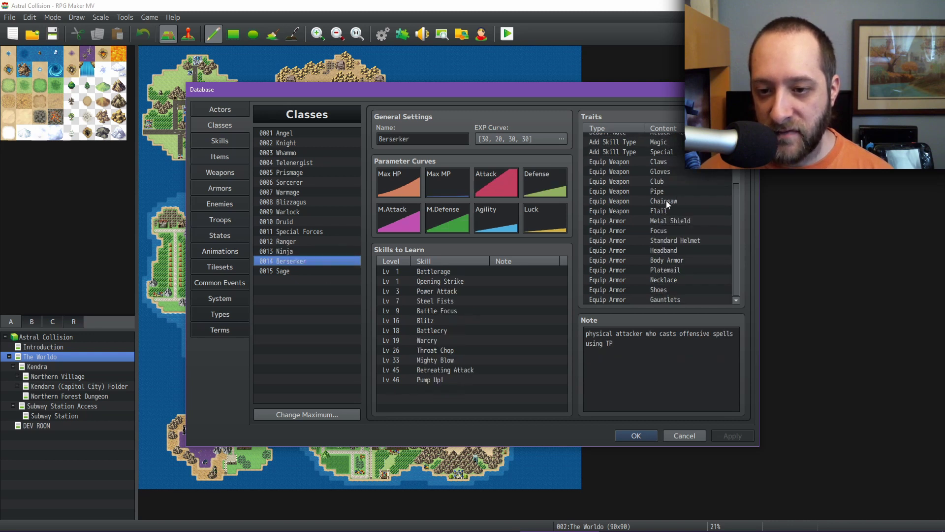
click(674, 211)
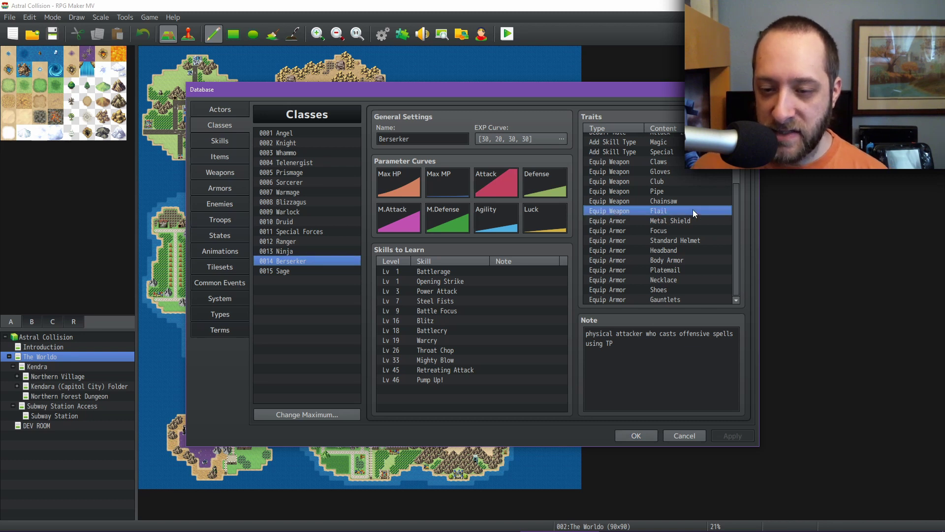
click(642, 434)
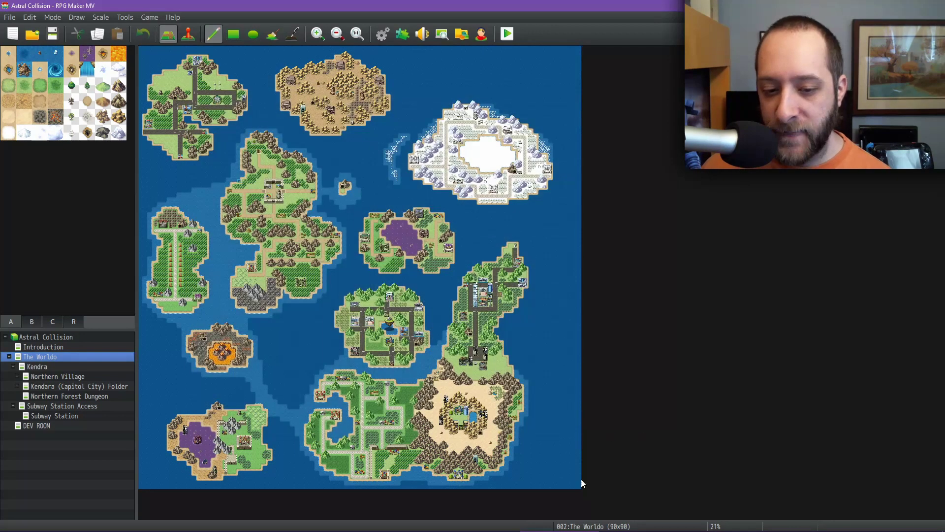
Return to the Astral Collision design documents and look over the rest of the Equipment Use Planning sheet.
click(639, 502)
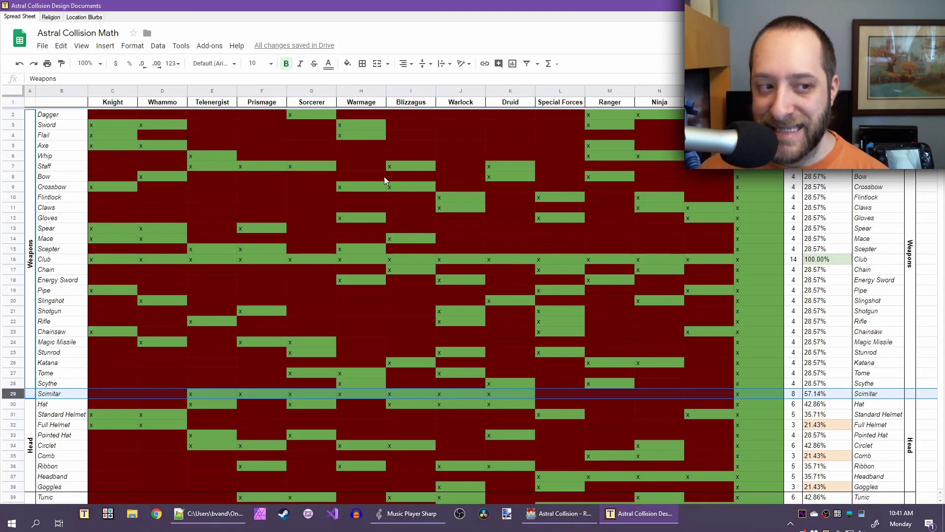
scroll(221, 202, down, 5)
scroll(246, 212, up, 5)
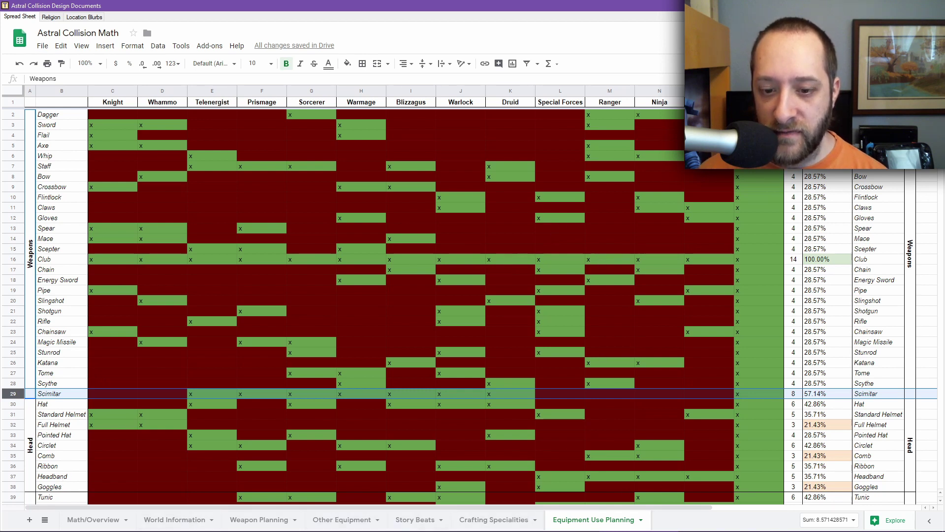
Switch to AC_Modifications.js in Notepad++ and look over the code from the shop parameter change function to the status screen block.
mouse_move(559, 530)
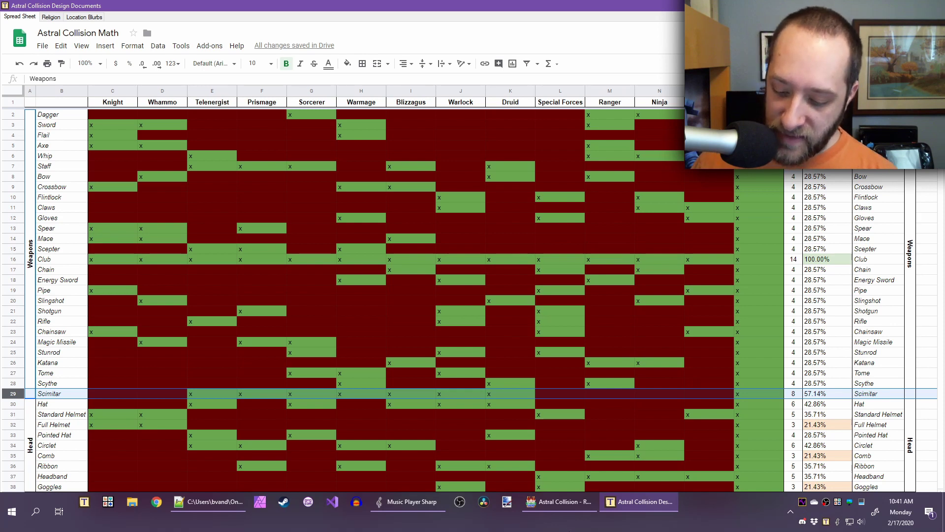
click(557, 504)
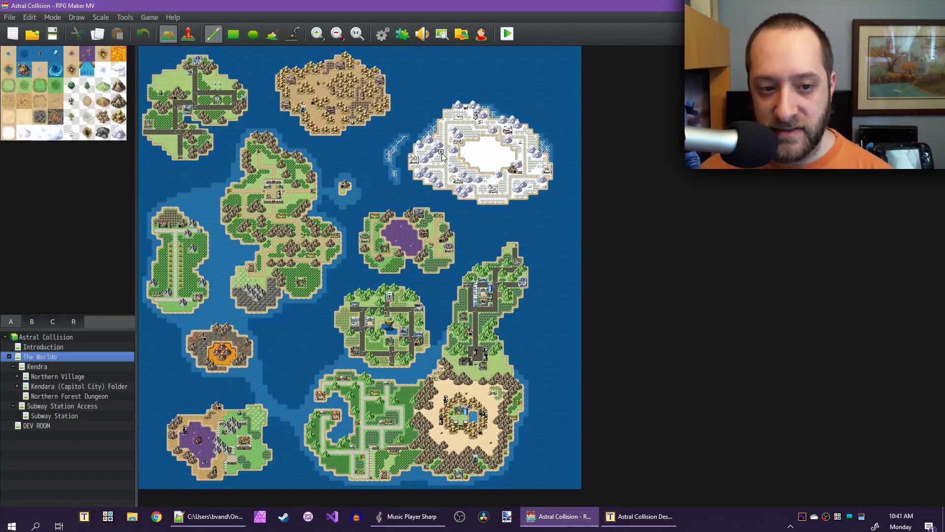
click(210, 508)
scroll(277, 266, up, 1)
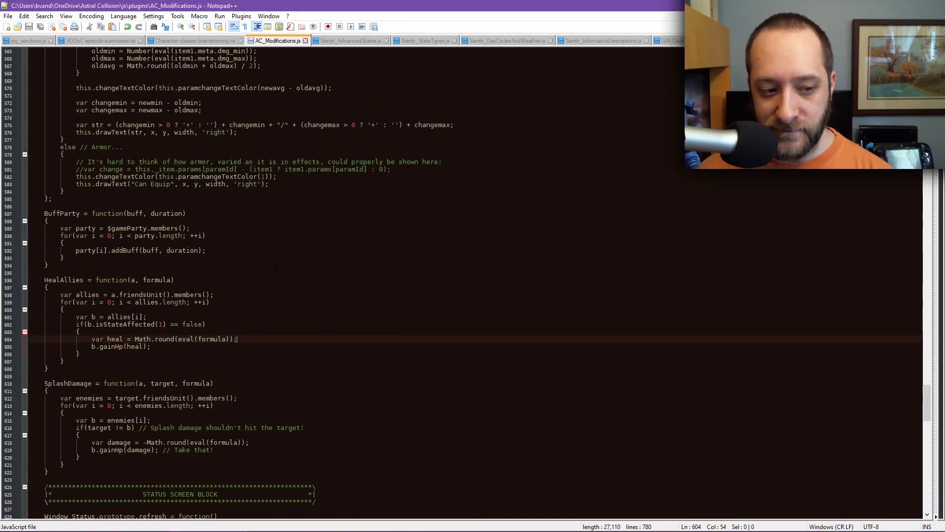
scroll(277, 266, up, 14)
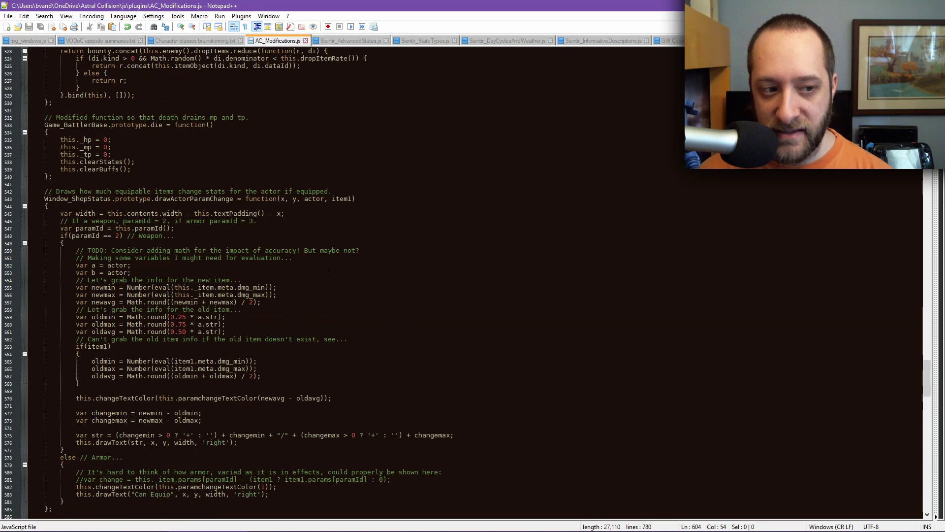
scroll(329, 273, down, 6)
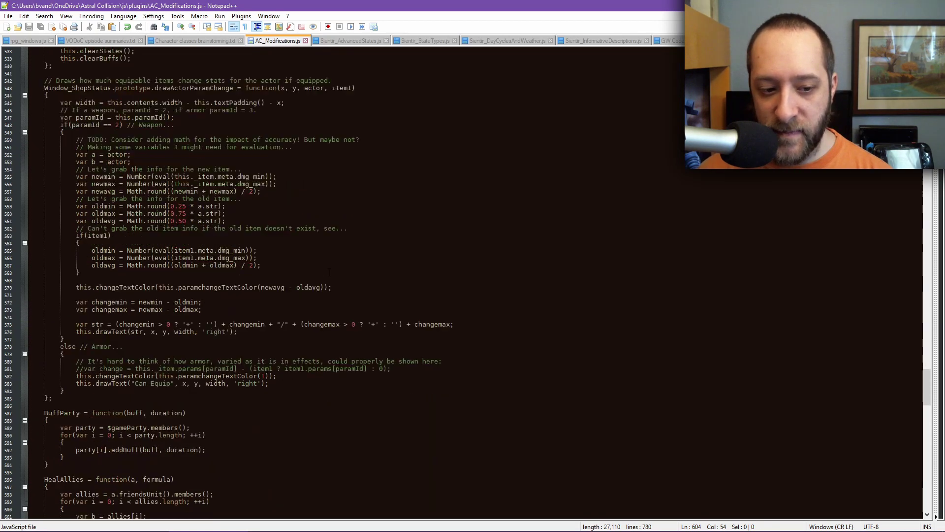
scroll(329, 272, down, 11)
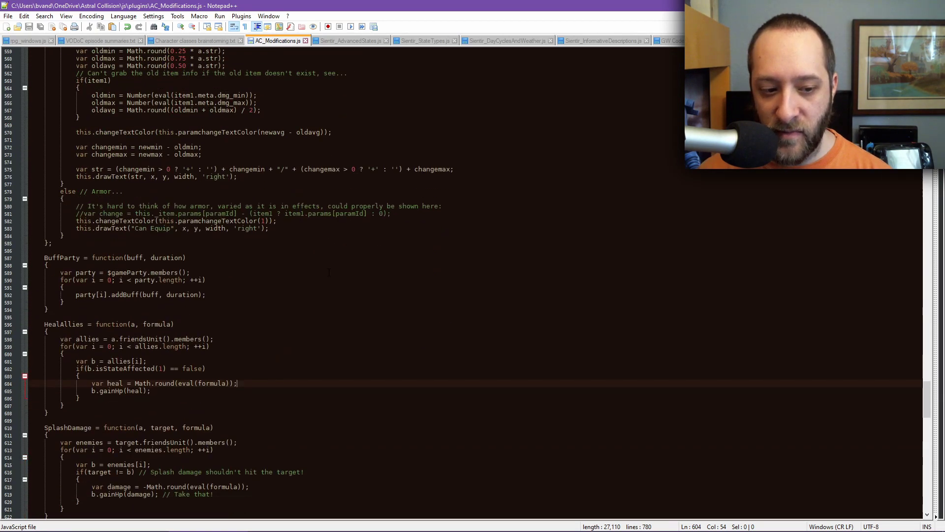
scroll(329, 272, down, 7)
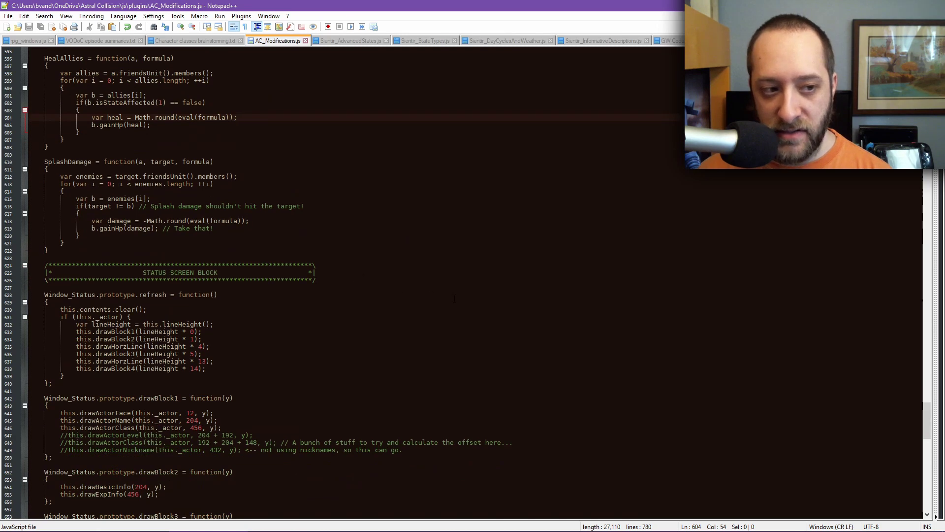
Look back through the earlier plugin functions up to the hit, evasion and critical calculations, and return to RPG Maker MV.
scroll(388, 283, up, 18)
scroll(454, 296, up, 20)
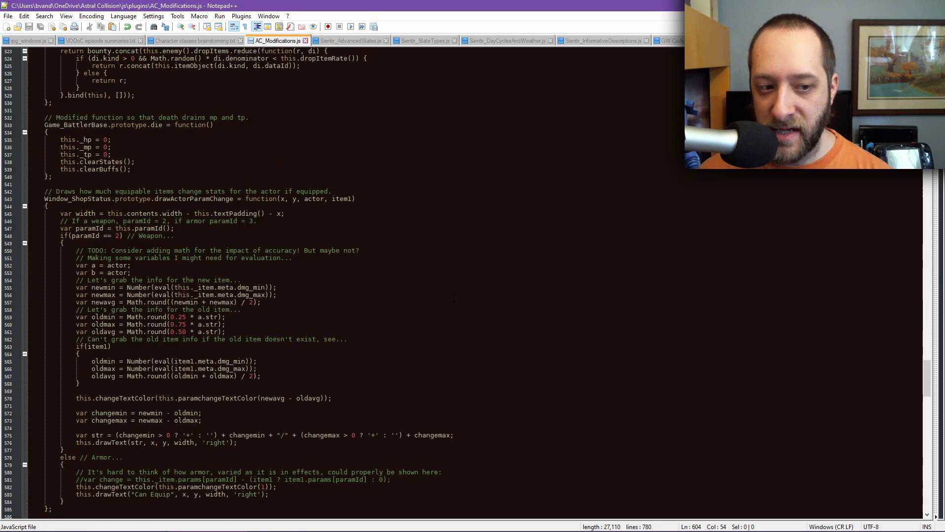
scroll(454, 297, up, 20)
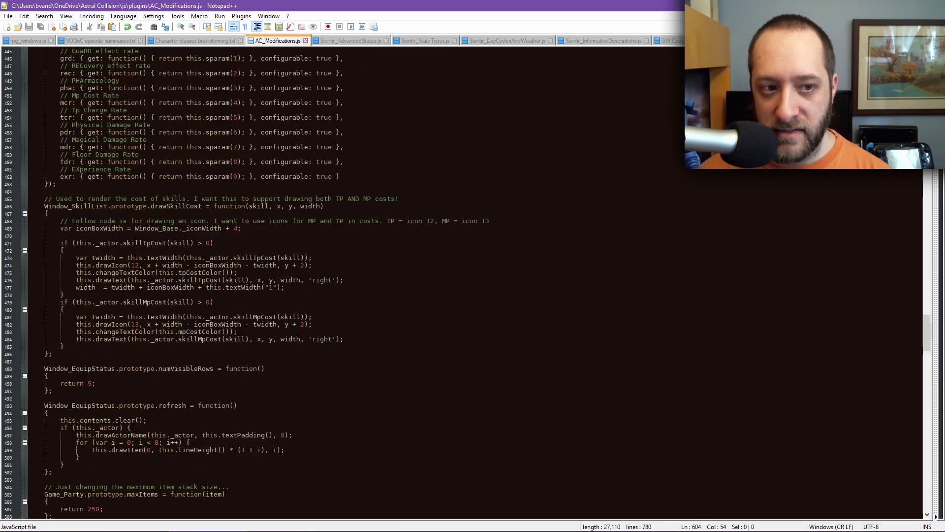
scroll(548, 270, up, 20)
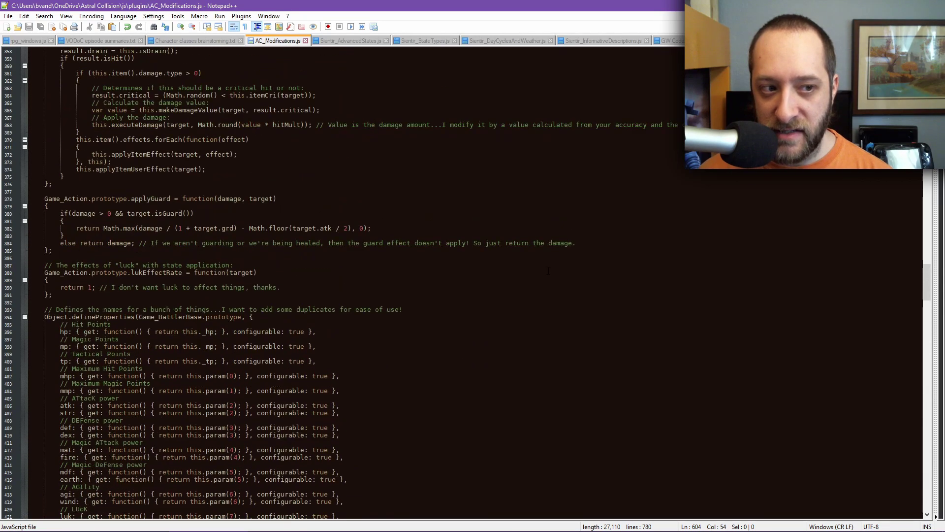
scroll(548, 270, up, 16)
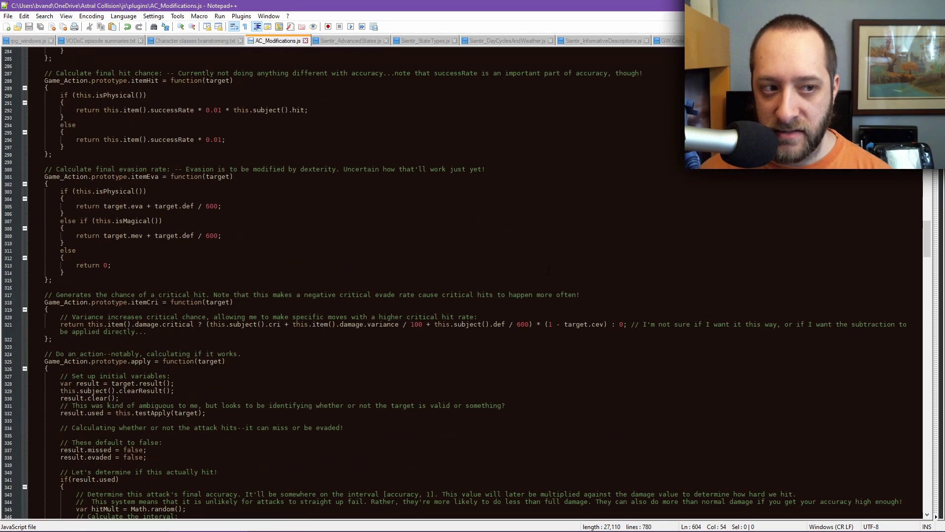
key(alt+Tab)
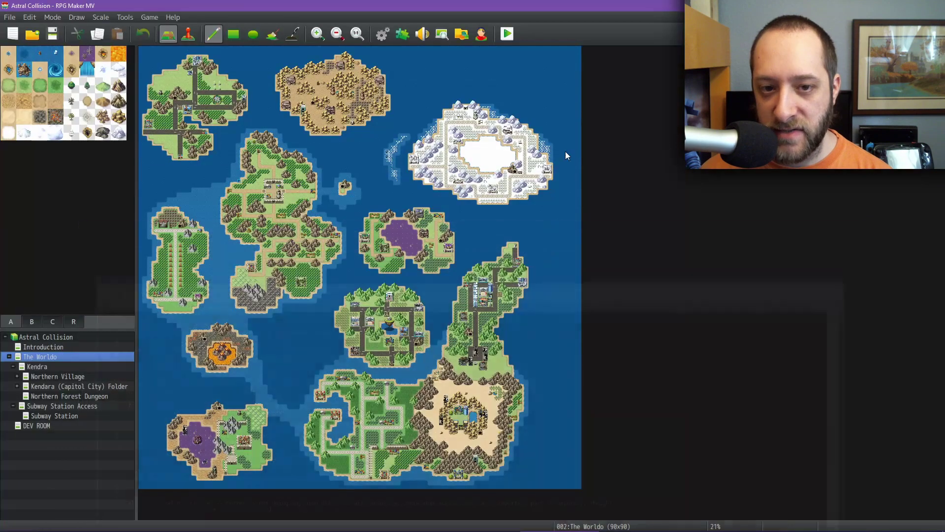
Open the enemy entries in the database and examine the minimum and maximum damage formulas in the Giant Rat's note.
key(F9)
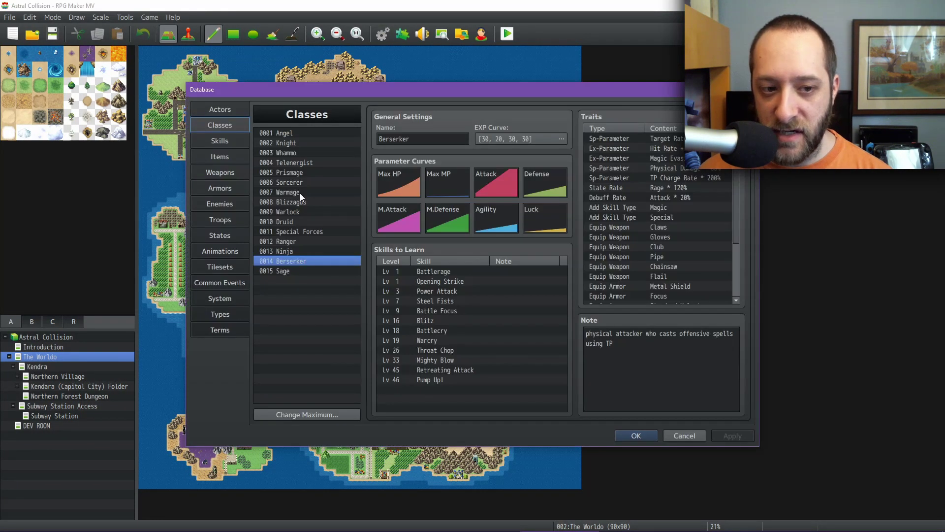
click(218, 203)
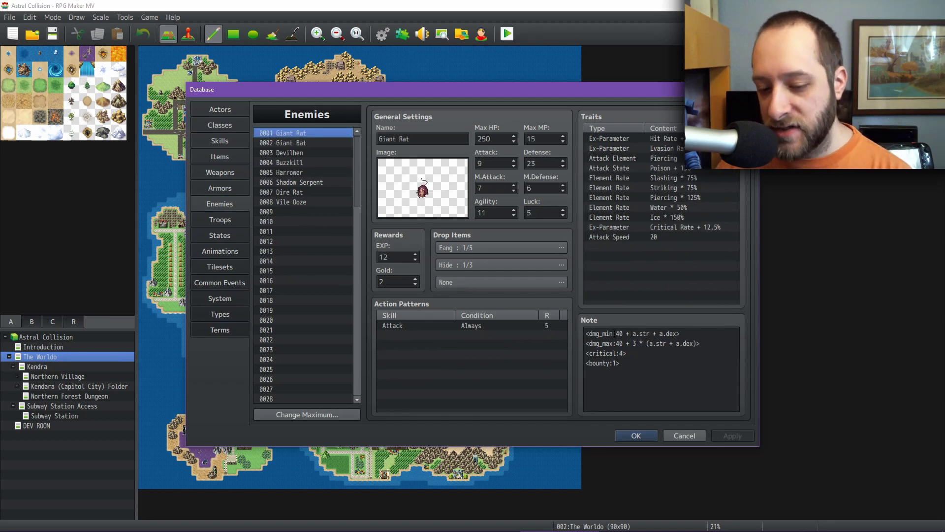
click(708, 333)
click(708, 333)
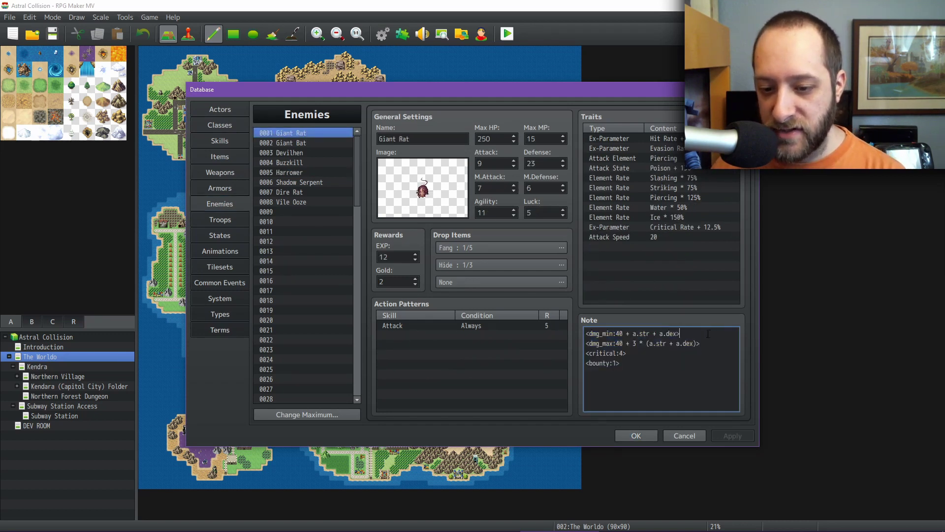
key(shift+Home)
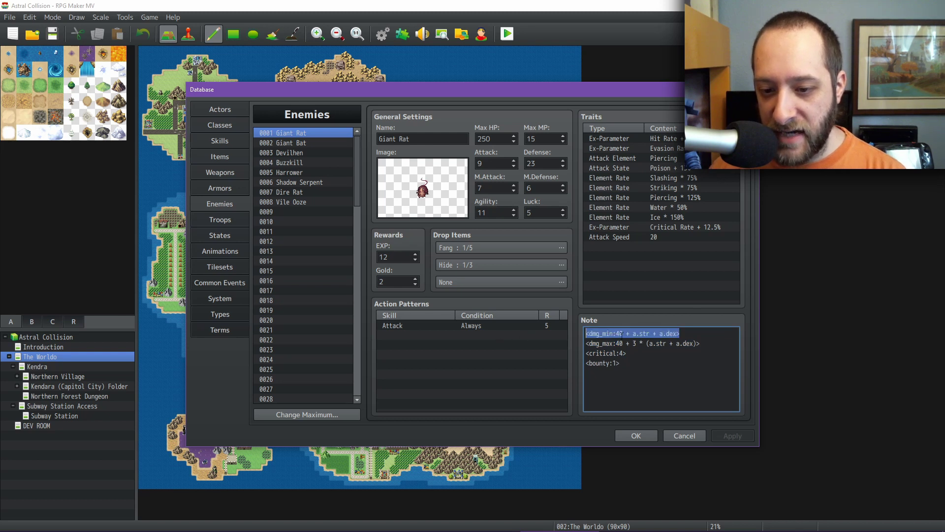
key(Down)
key(End)
key(shift+Home)
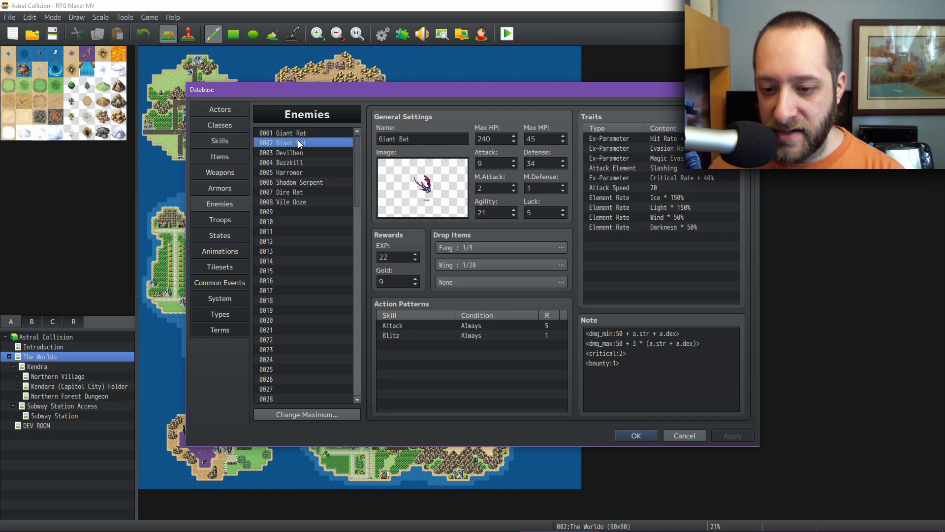
Compare the stats, traits and note formulas of the Devilhen, Buzzkill and Harrower enemies, returning to the Devilhen.
key(Down)
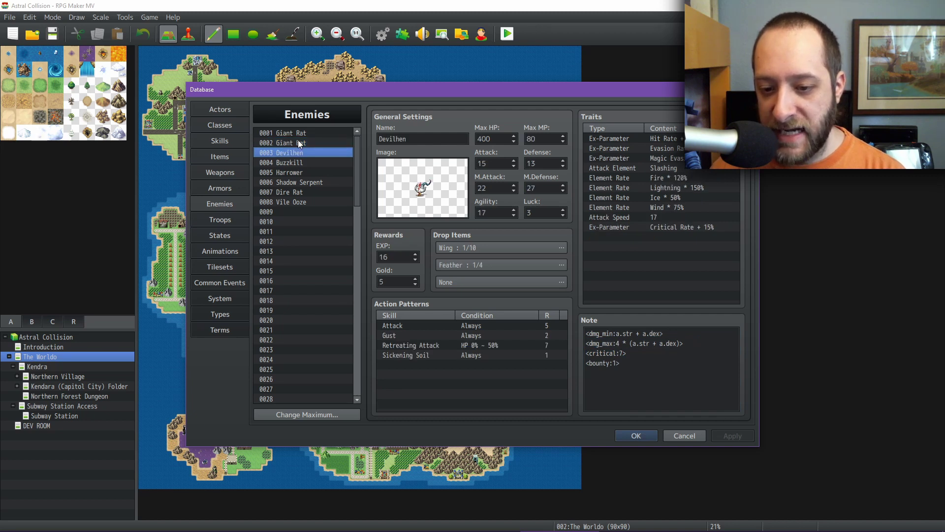
key(Down)
key(Down)
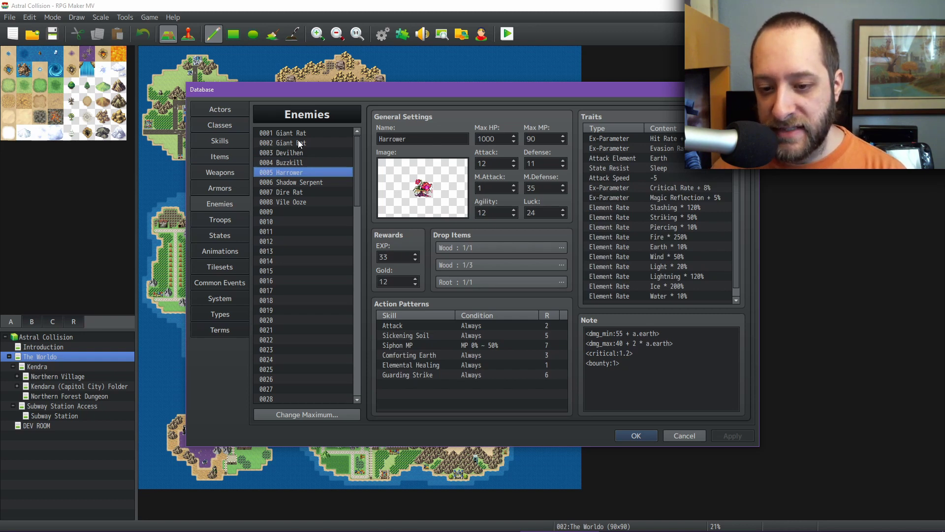
key(Up)
key(Up)
key(Down)
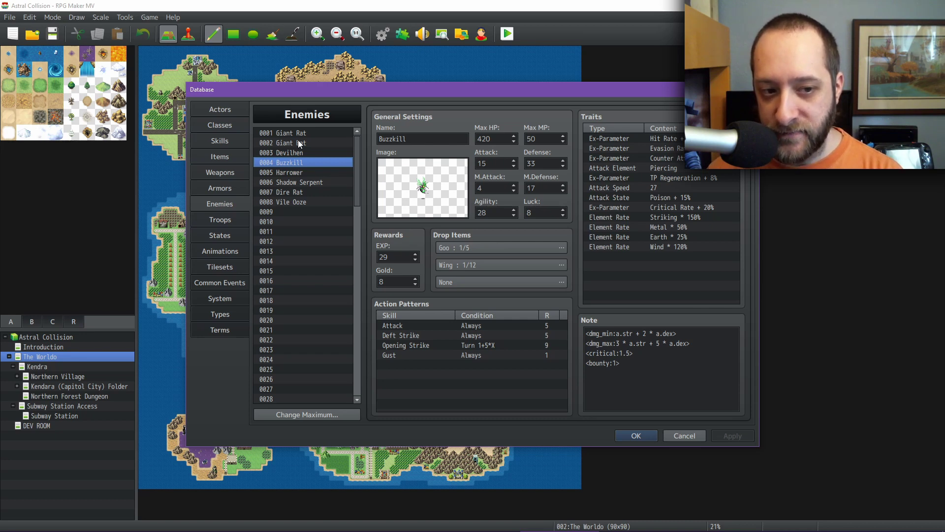
key(Up)
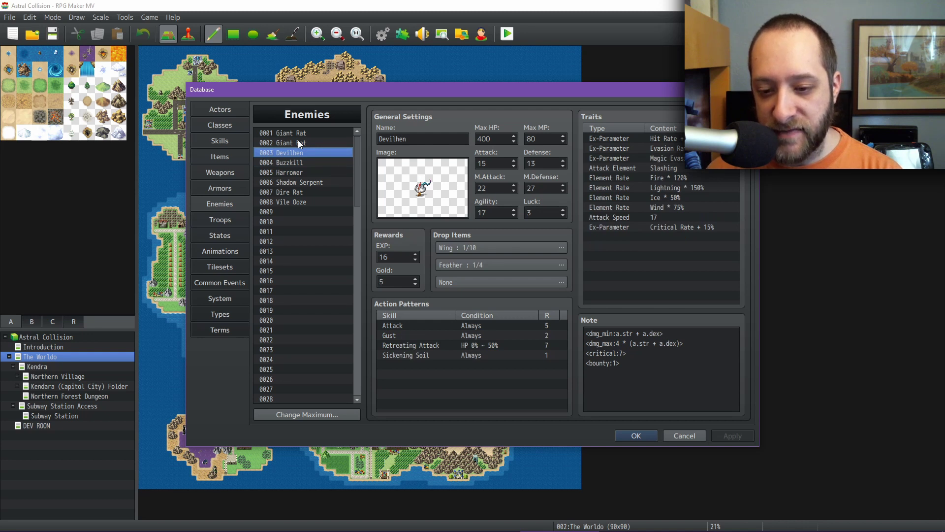
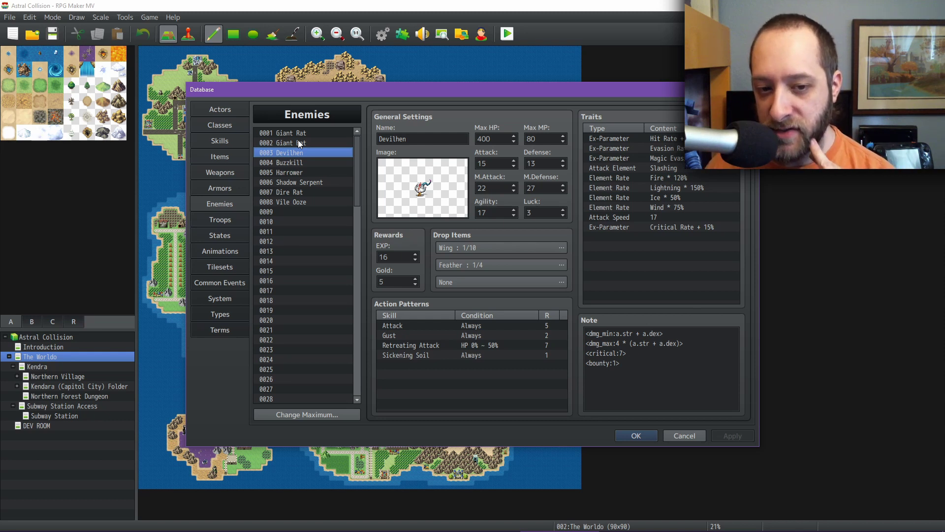
Go over the enemies from Giant Rat to Harrower once more, return to Giant Rat and close the database.
key(Up)
key(Up)
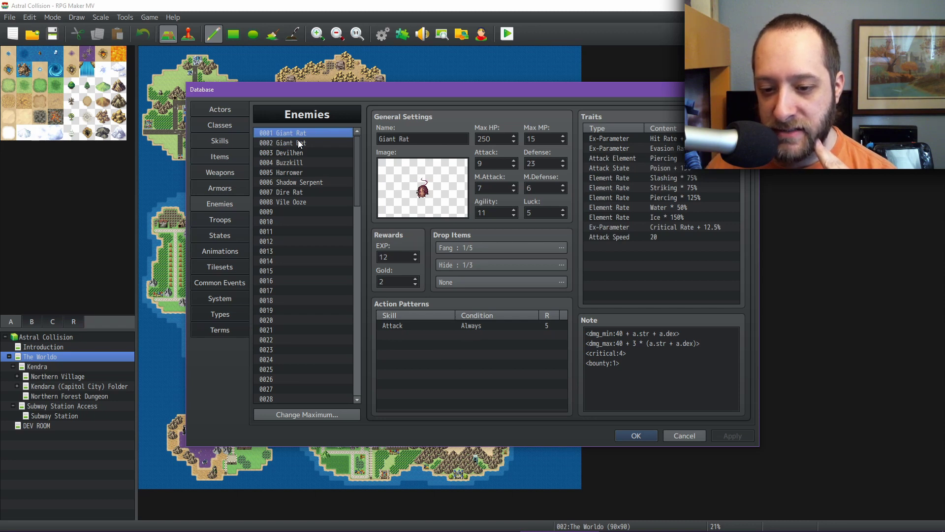
key(Down)
key(Down)
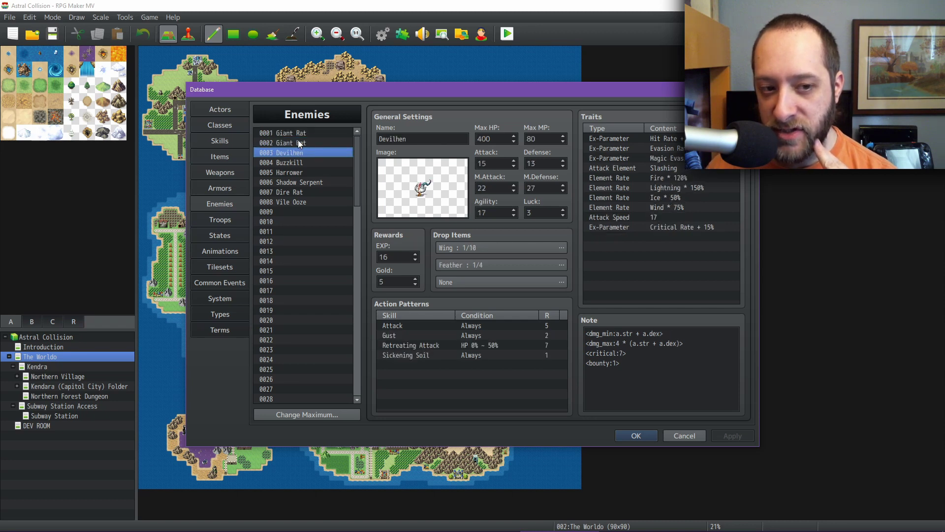
key(Down)
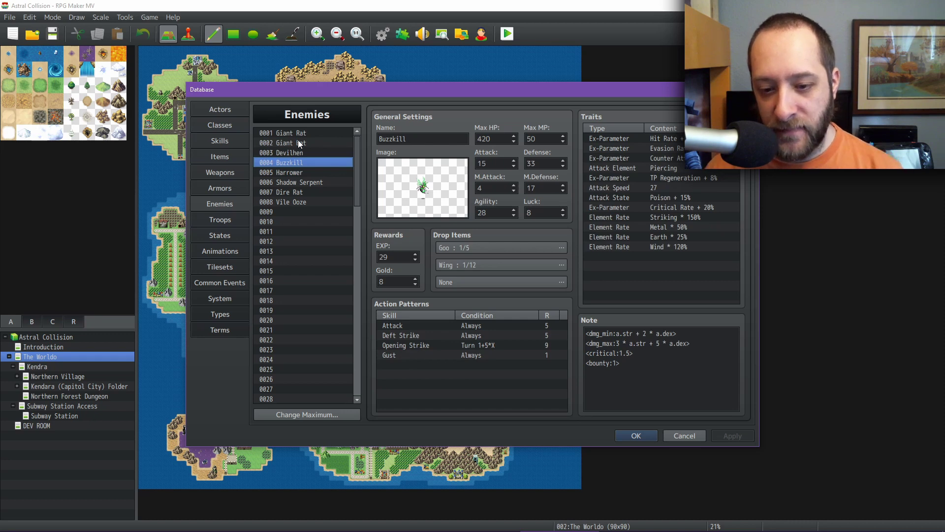
key(Down)
key(Up)
key(Up)
key(Up)
key(Up)
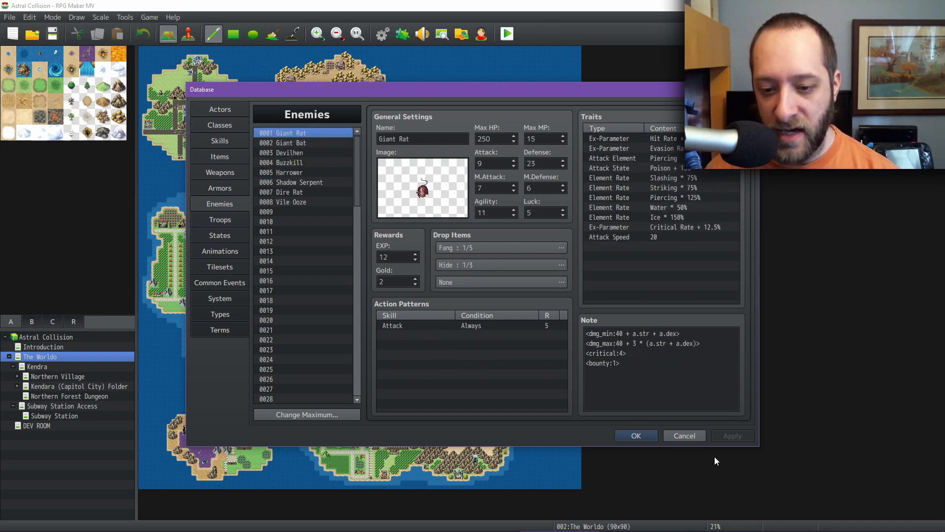
click(636, 435)
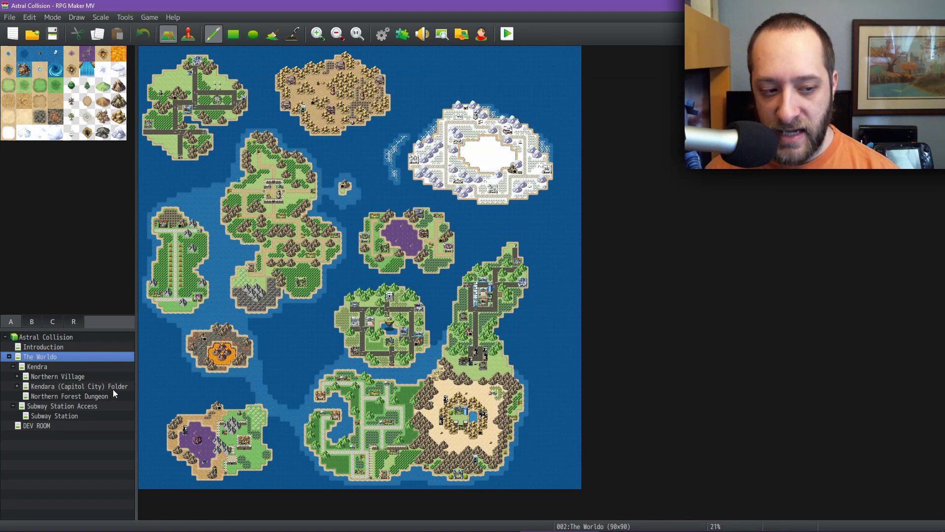
Open the Northern Forest Dungeon map at actual size and look over its clearing and exits.
click(72, 397)
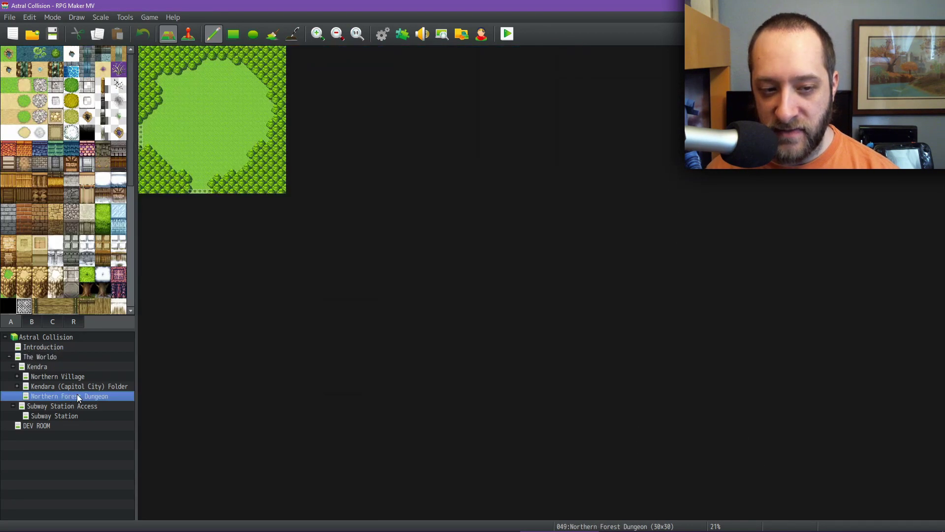
click(357, 33)
middle_drag(624, 296, 565, 141)
middle_drag(593, 218, 592, 252)
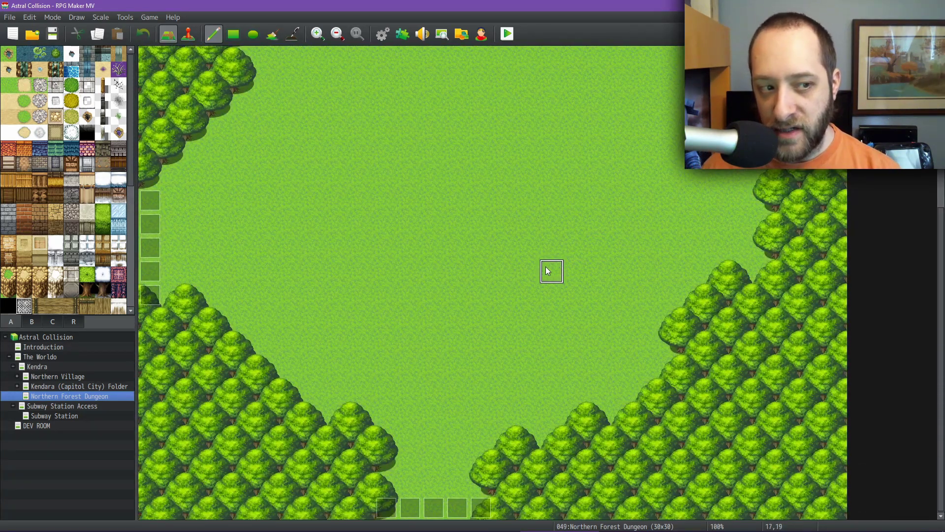
middle_drag(428, 315, 394, 246)
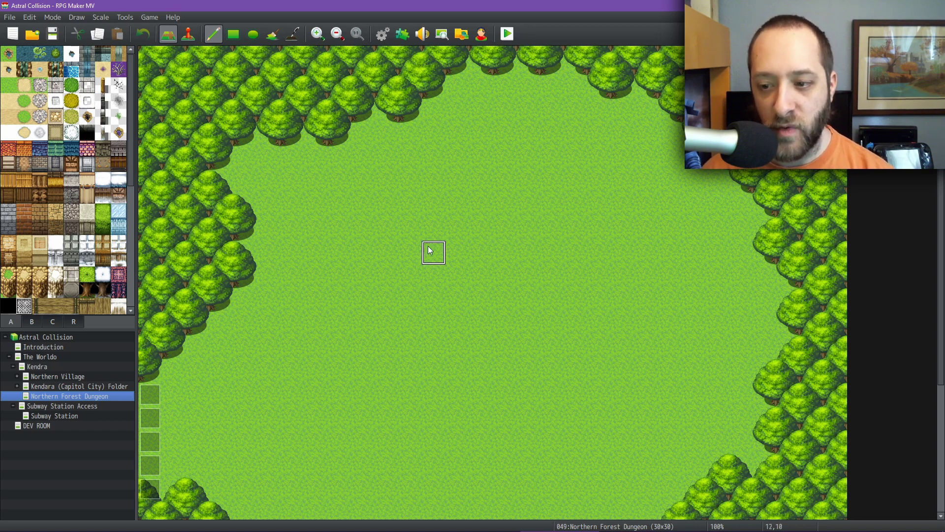
scroll(441, 217, up, 2)
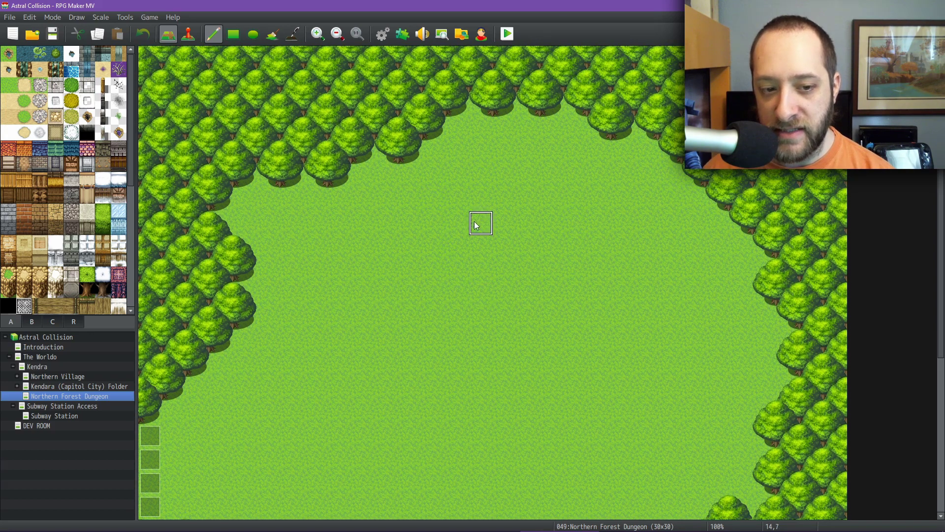
middle_click(483, 200)
middle_click(483, 241)
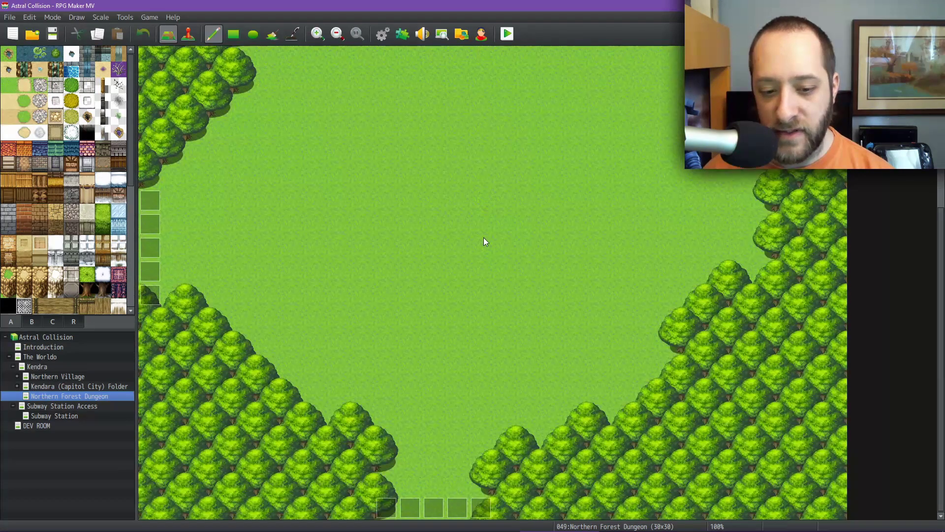
Glance at the enemy database again, then look over The Worldo map around the northern forest and walled city.
click(382, 33)
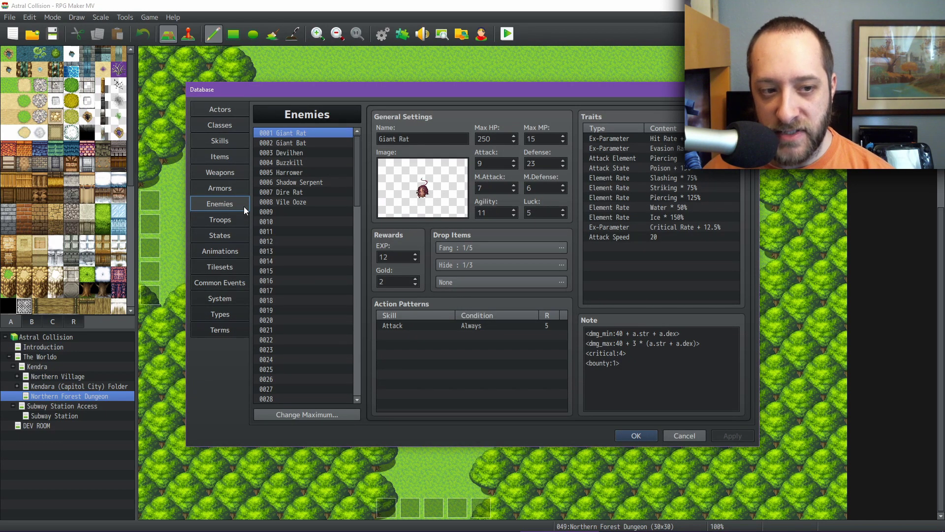
click(637, 435)
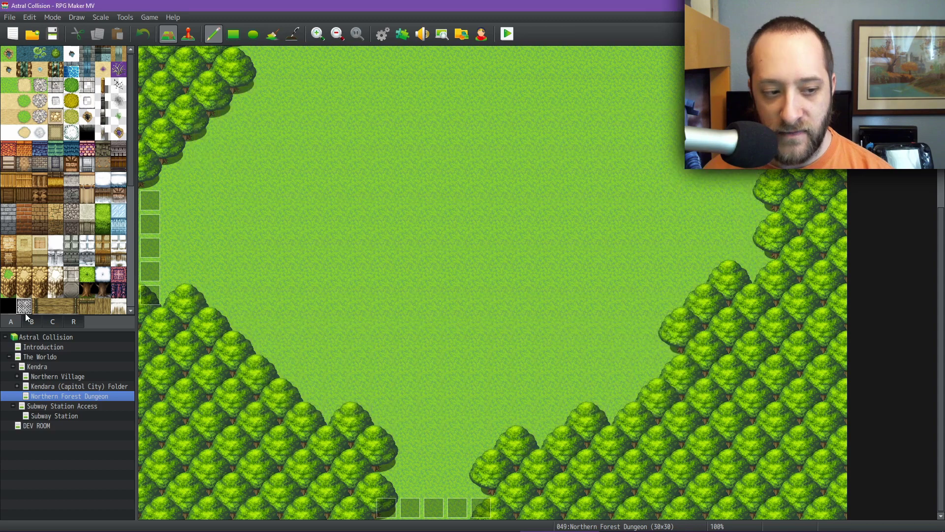
click(43, 357)
middle_click(401, 274)
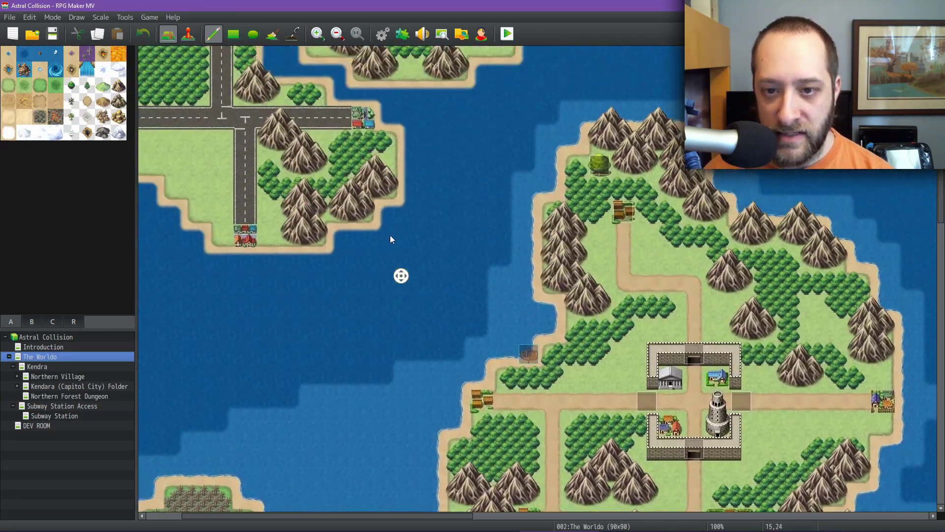
middle_click(392, 236)
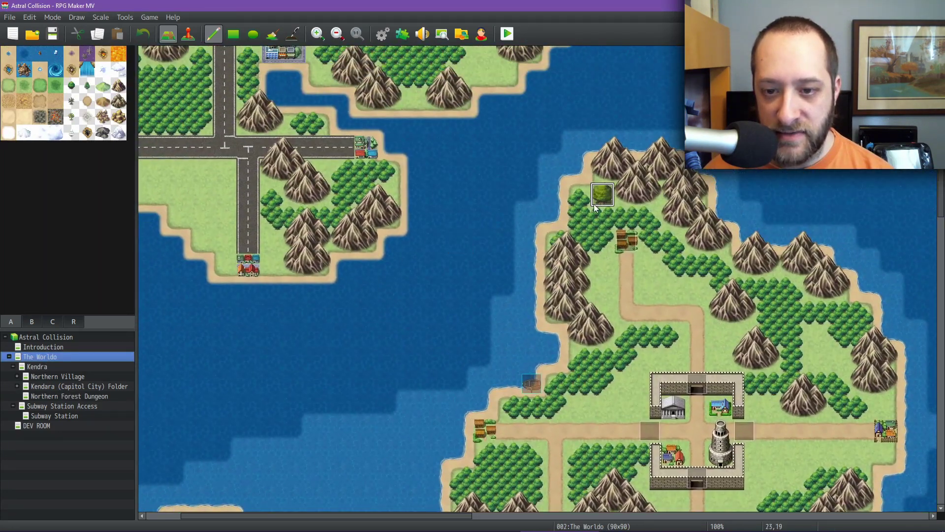
middle_click(542, 202)
middle_click(543, 202)
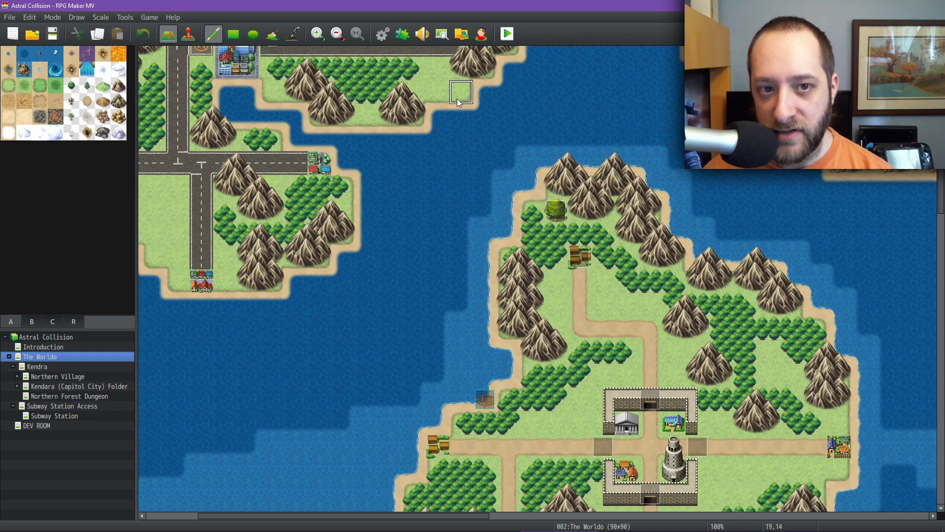
Open the item entries in the database and review the Pot of Healing's description and effects.
click(382, 34)
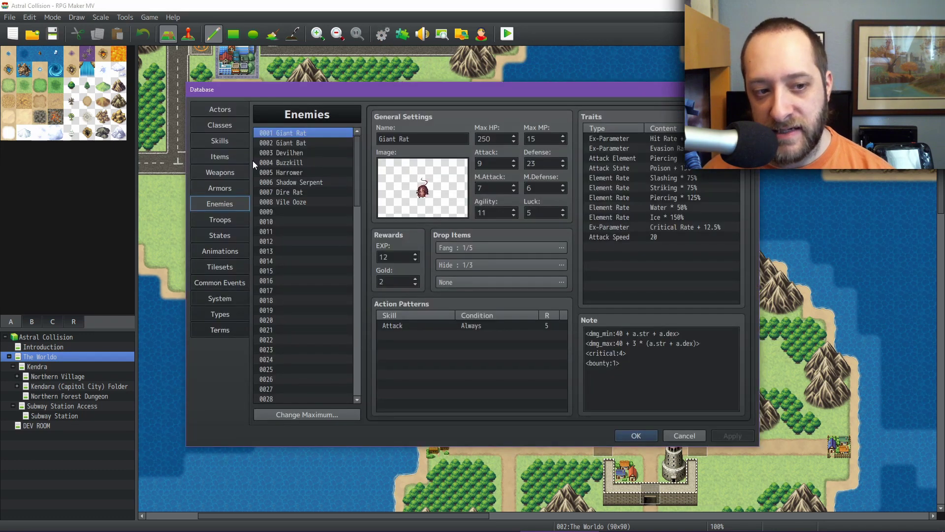
click(217, 156)
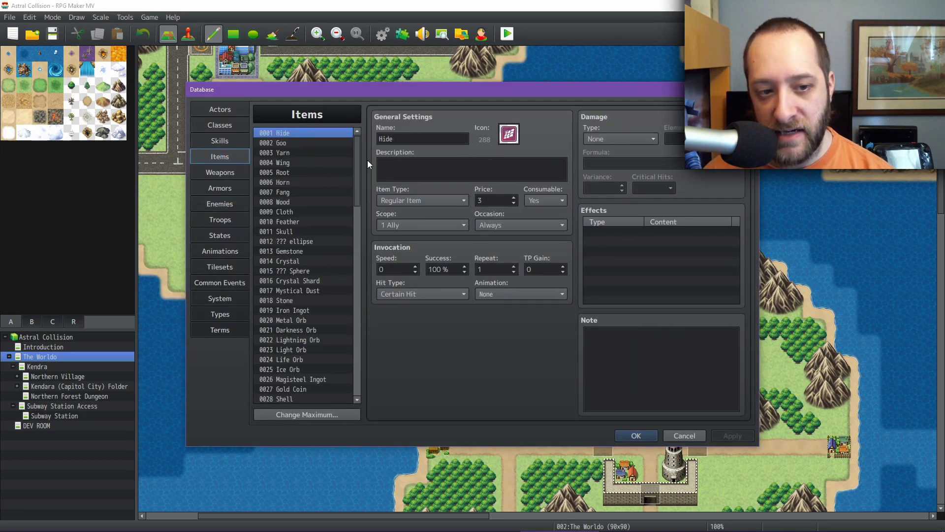
drag(359, 152, 359, 220)
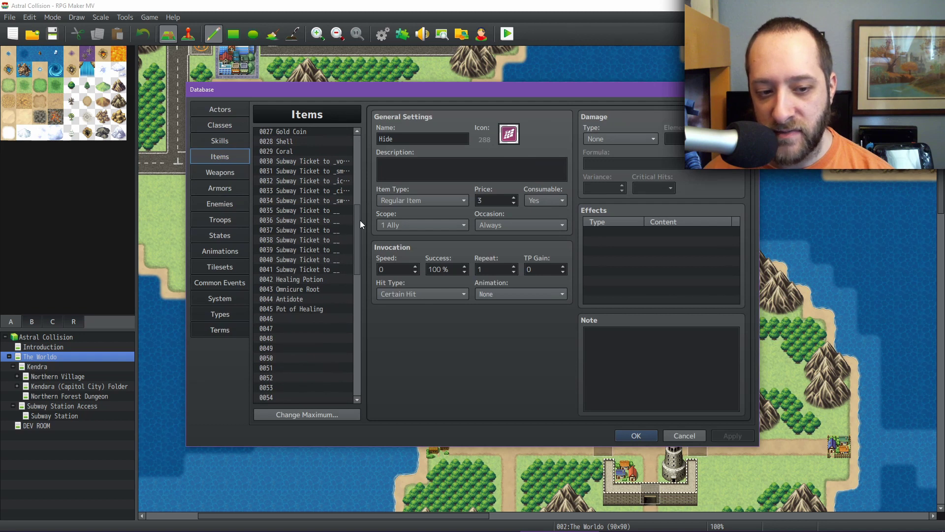
click(319, 309)
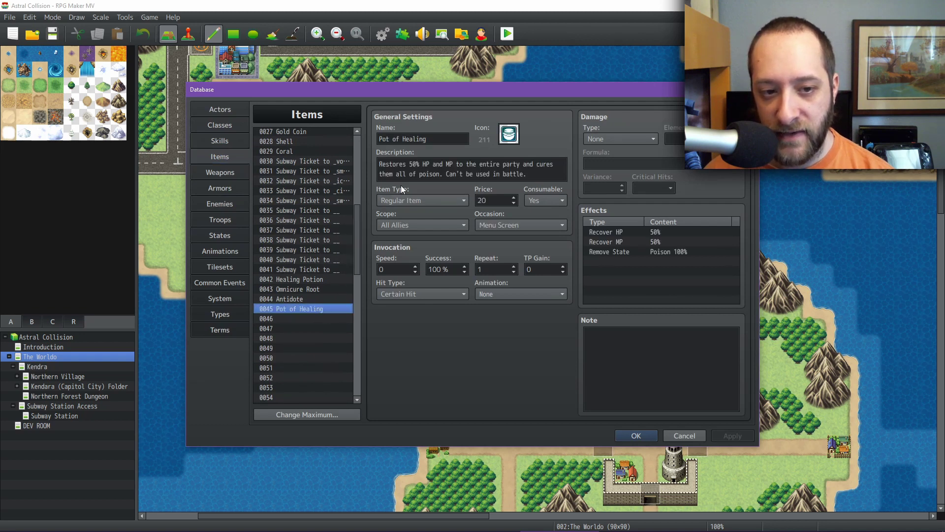
Review the food ingredient items near the end of the item list, from Tomato back to Basil.
drag(358, 224, 357, 361)
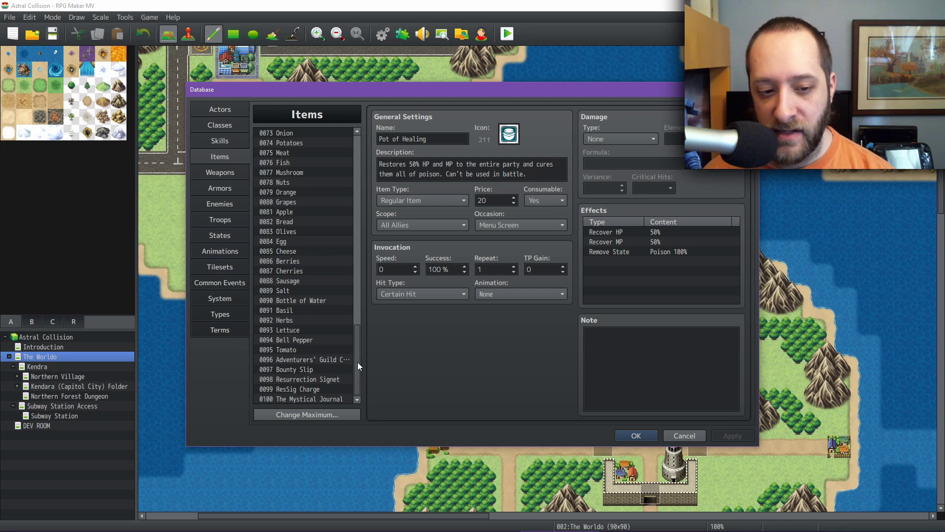
click(302, 349)
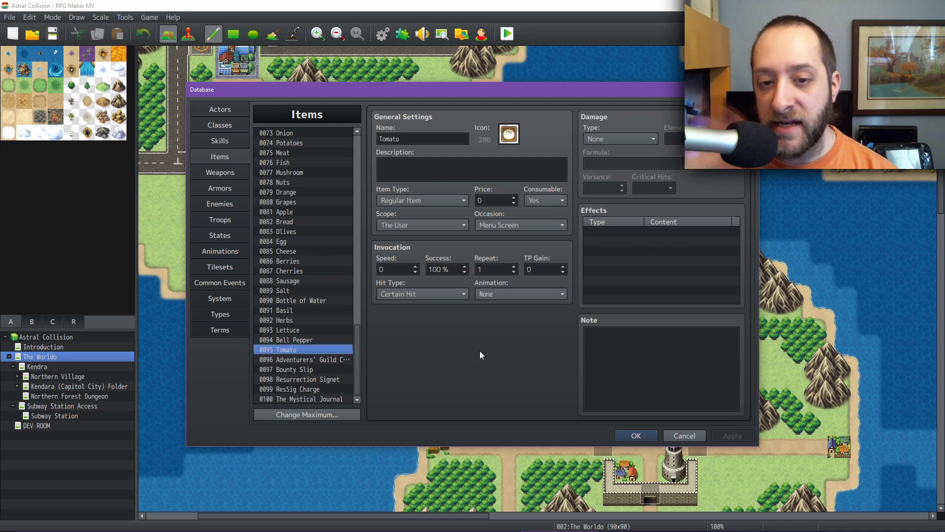
key(Up)
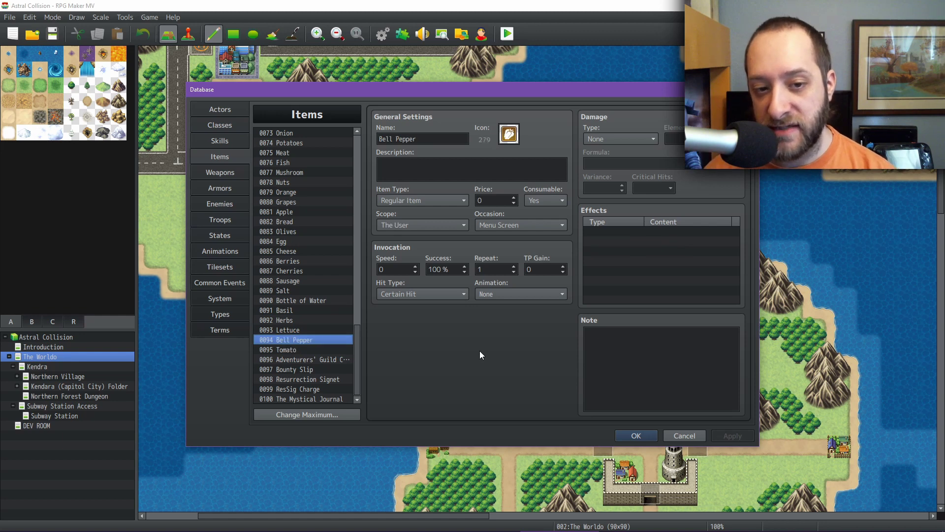
key(Up)
key(Down)
key(Down)
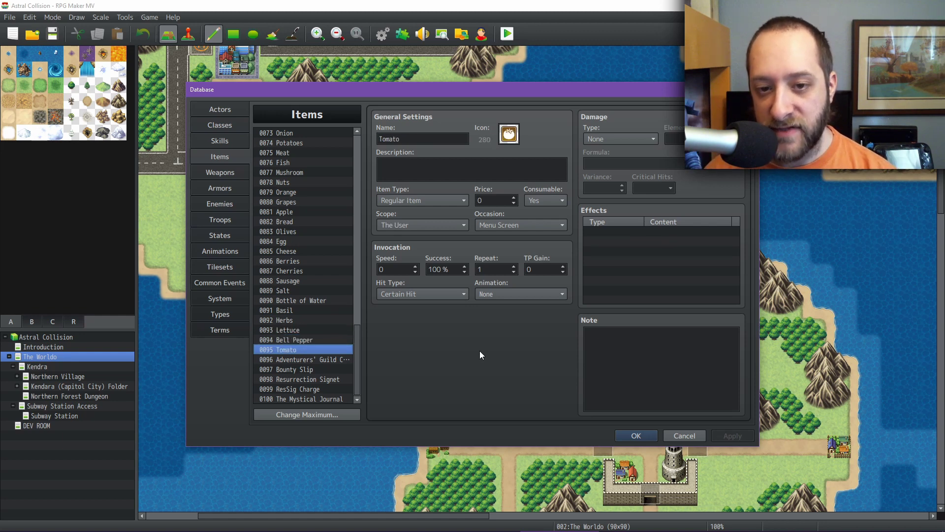
key(Up)
key(Up)
key(Up)
key(Up)
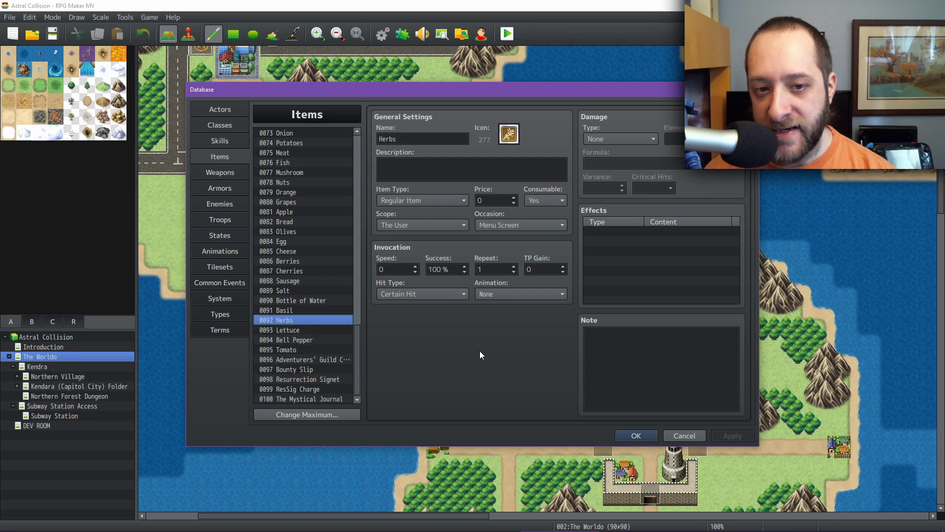
key(Up)
key(Down)
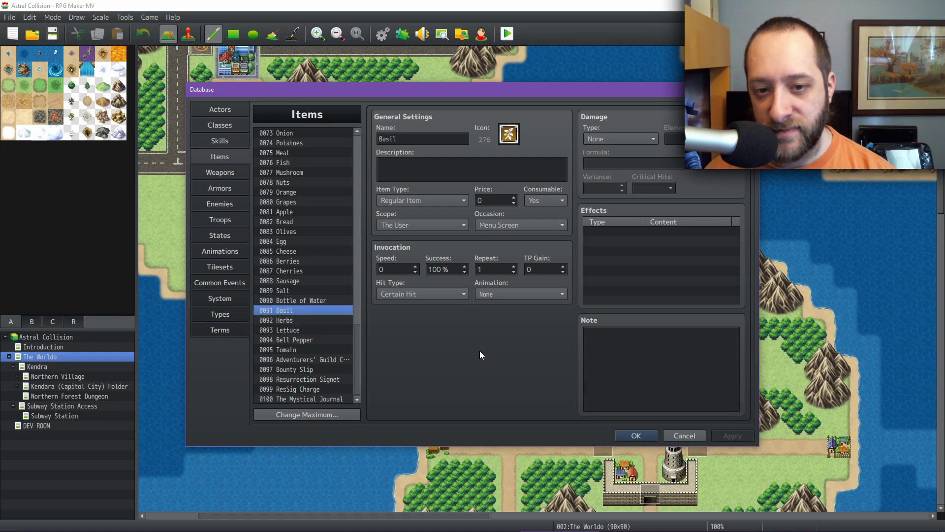
Review the food items from Bottle of Water back to Olives, comparing the Olives and Egg entries.
key(Up)
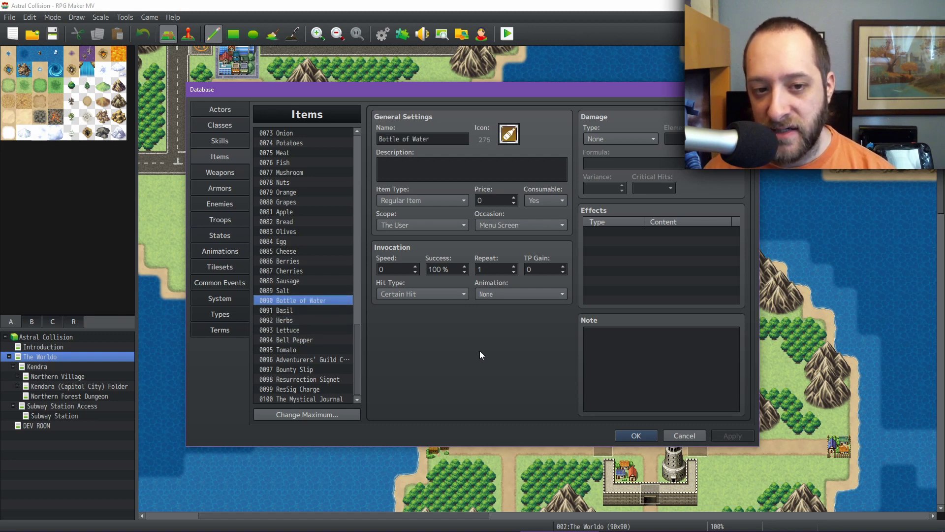
key(Up)
key(Up)
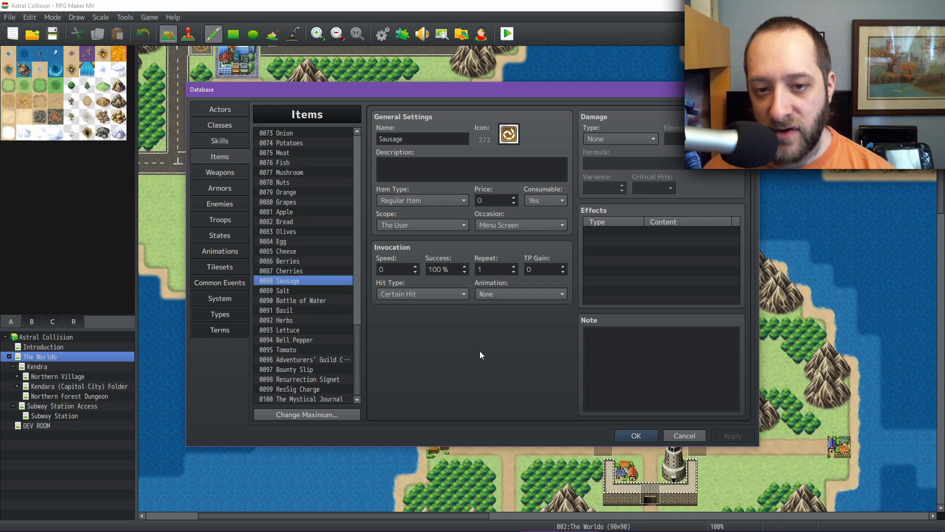
key(Up)
key(Up)
key(Up)
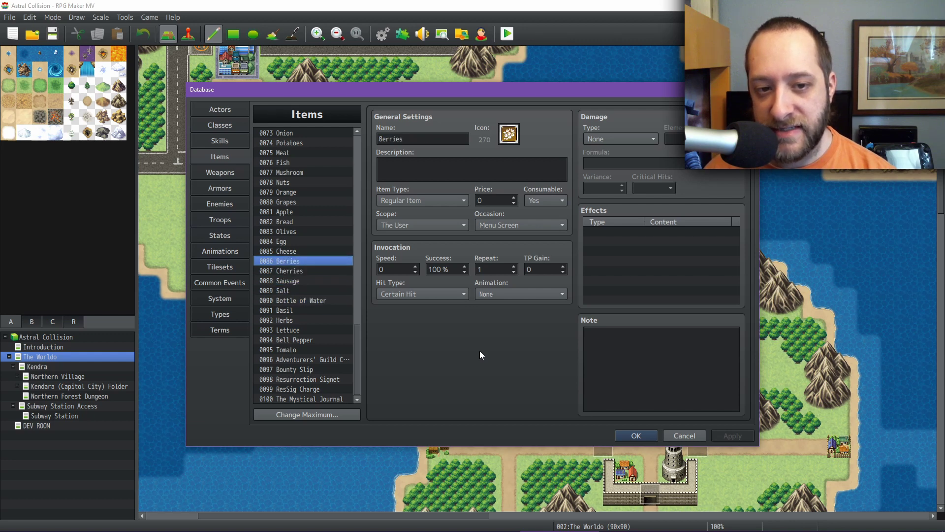
key(Up)
key(Up)
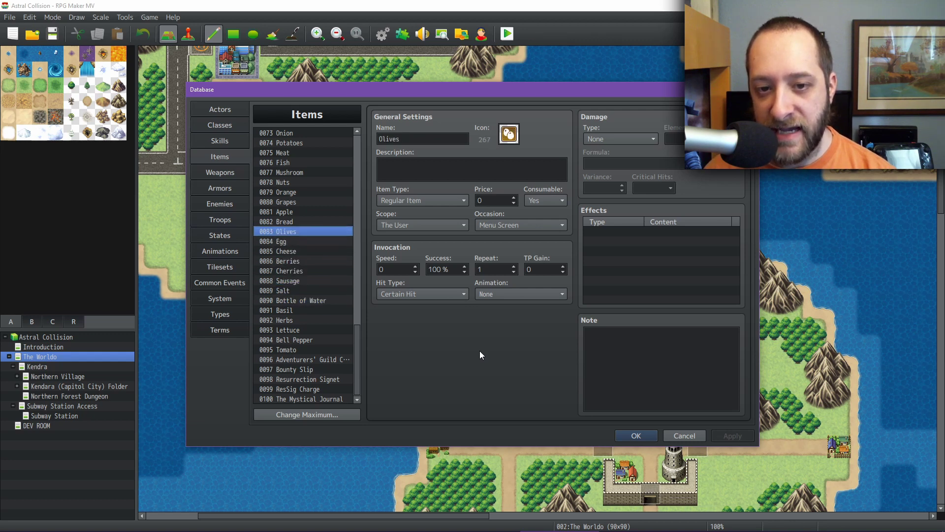
key(Down)
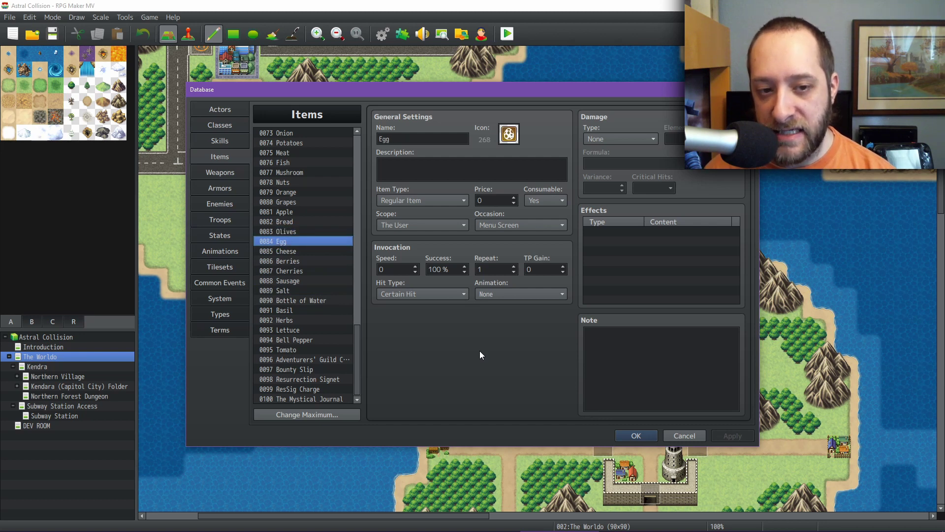
key(Up)
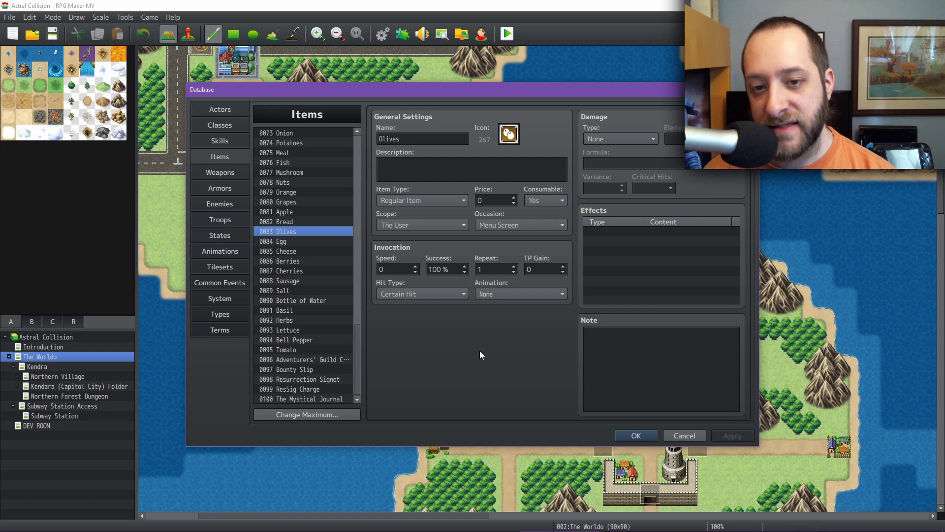
key(Down)
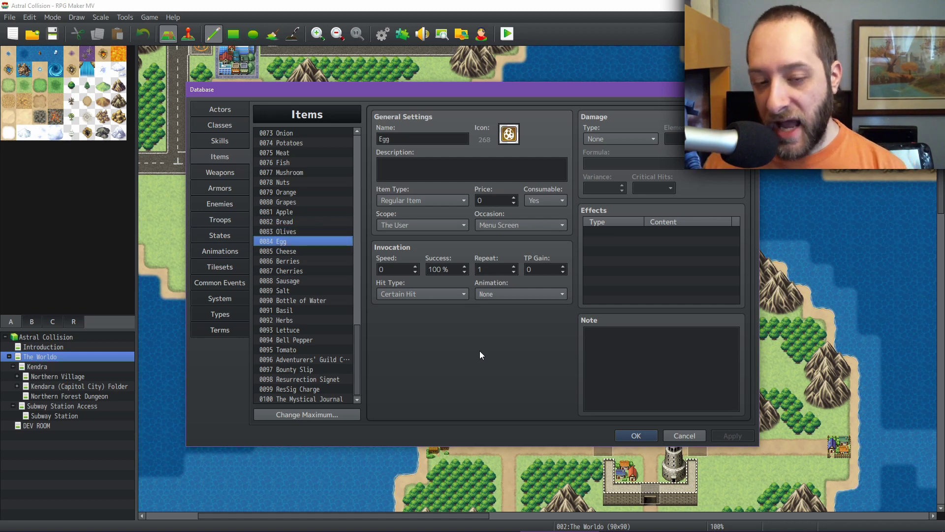
key(Up)
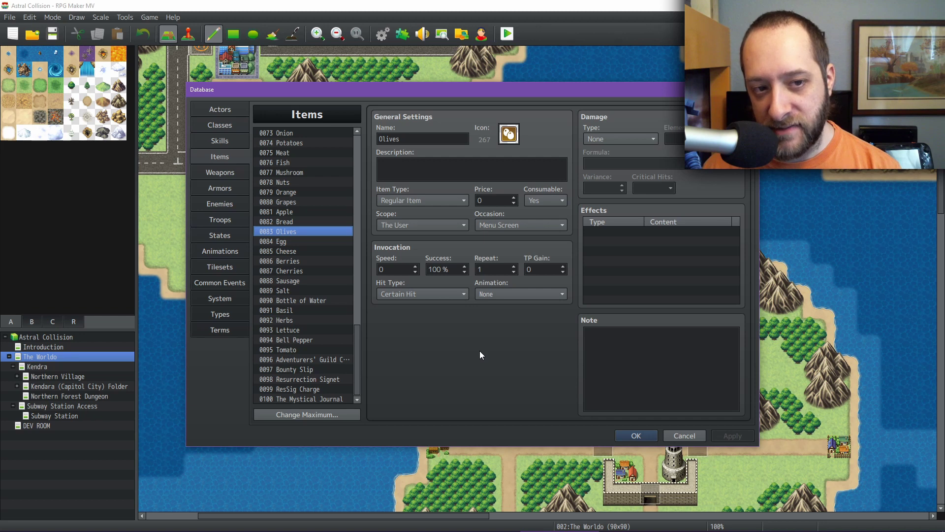
Review the remaining food ingredient items from Bread back to Carrot.
key(Up)
key(Up)
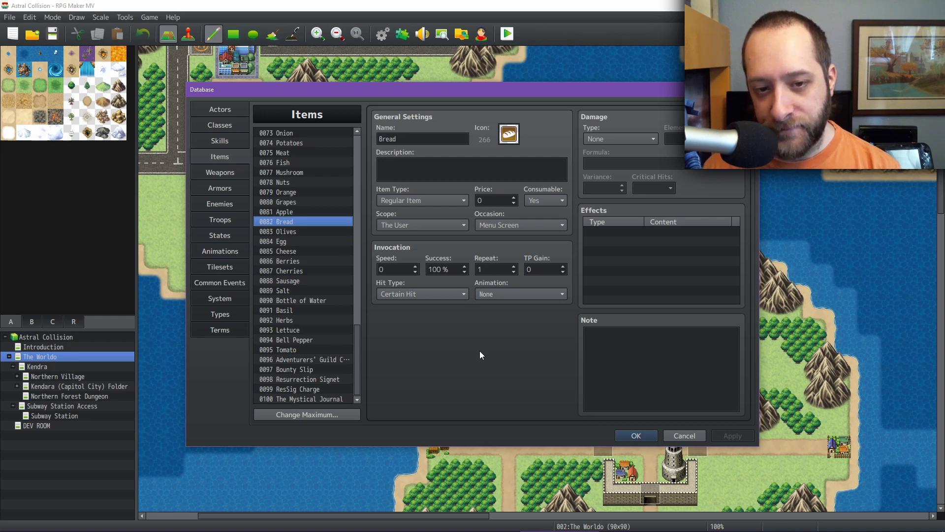
key(Up)
key(Up)
key(Up)
key(Up)
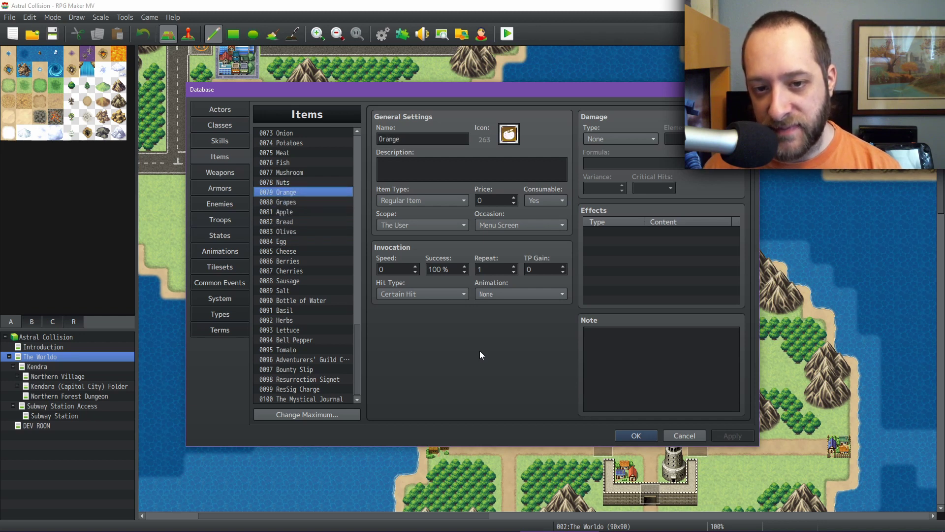
key(Up)
key(Up)
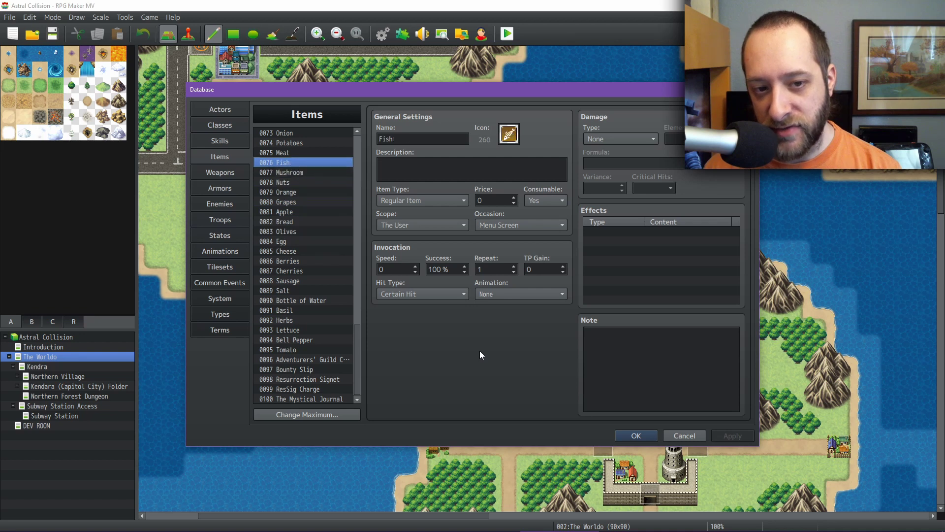
key(Up)
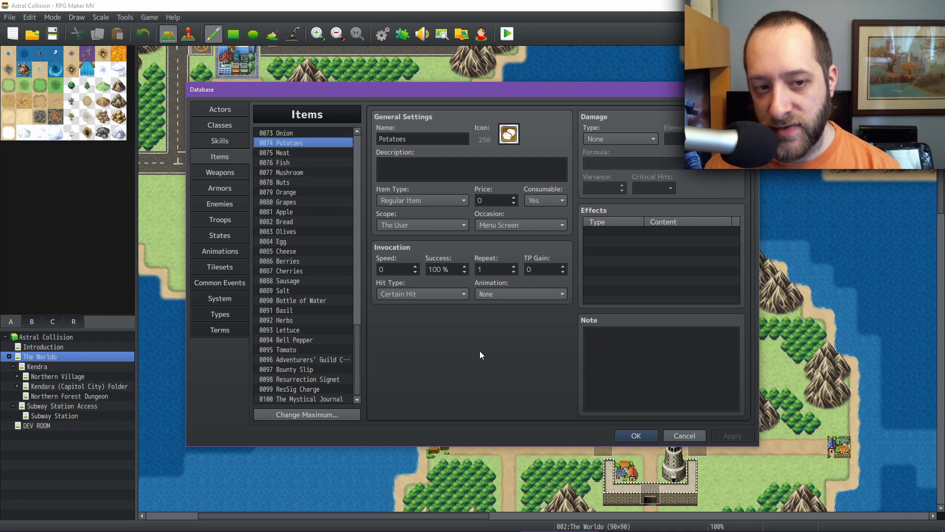
key(Up)
key(Up)
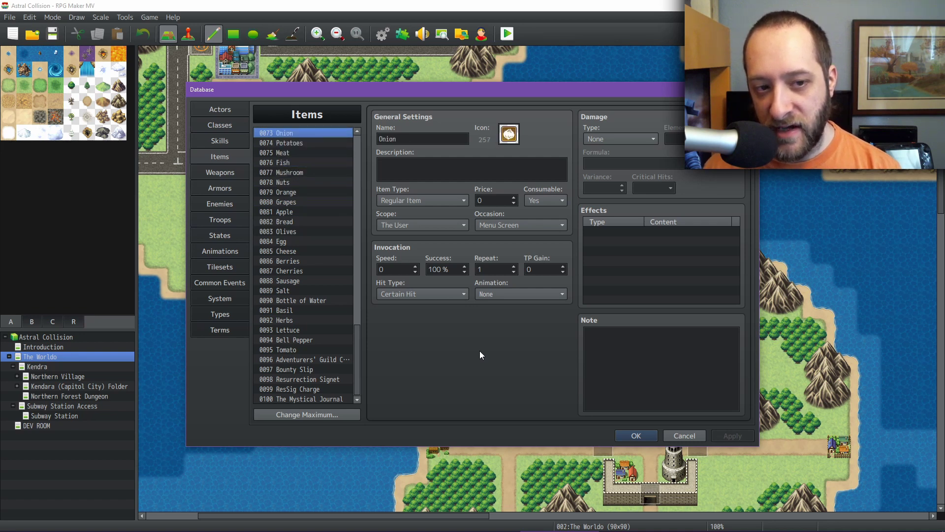
key(Up)
key(Down)
key(Down)
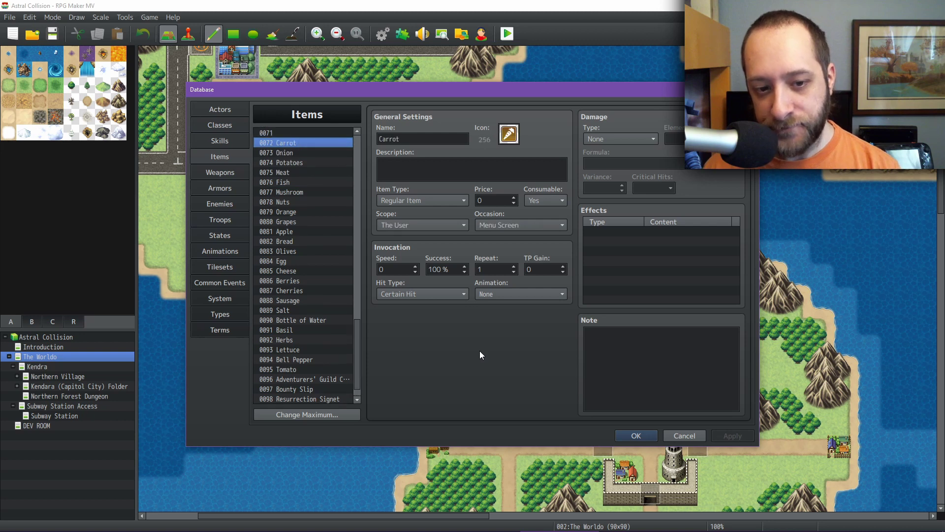
Run through the whole food item range from Carrot to the end of the ingredients and back to empty slot 0071.
key(Down)
key(Down)
key(Down)
key(Down)
key(Down)
key(Down)
key(Down)
key(Down)
key(Down)
key(Down)
key(Down)
key(Down)
key(Down)
key(Down)
key(Down)
key(Down)
key(Down)
key(Down)
key(Down)
key(Down)
key(Up)
key(Up)
key(Up)
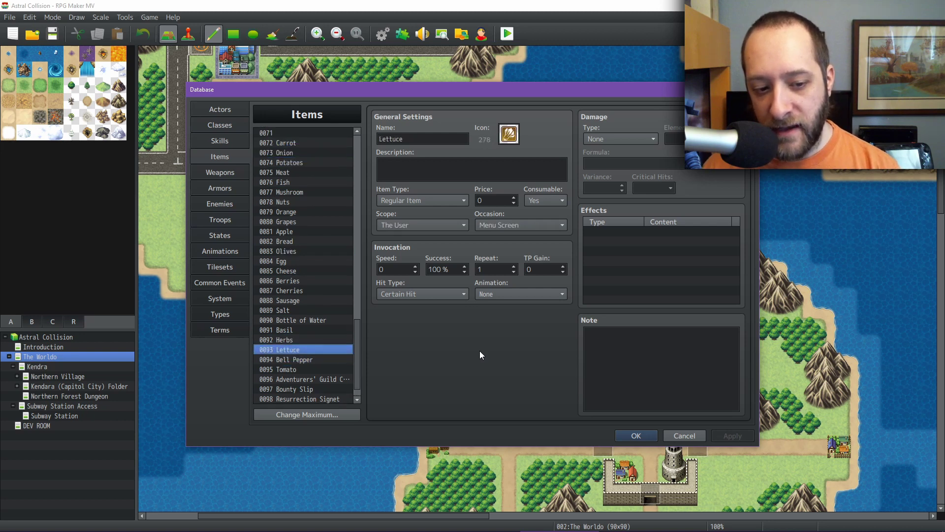
key(Up)
key(Up)
key(Up)
key(Up)
key(Up)
key(Up)
key(Up)
key(Up)
key(Up)
key(Up)
key(Up)
key(Up)
key(Up)
key(Up)
key(Up)
key(Up)
key(Up)
key(Up)
key(Up)
key(Up)
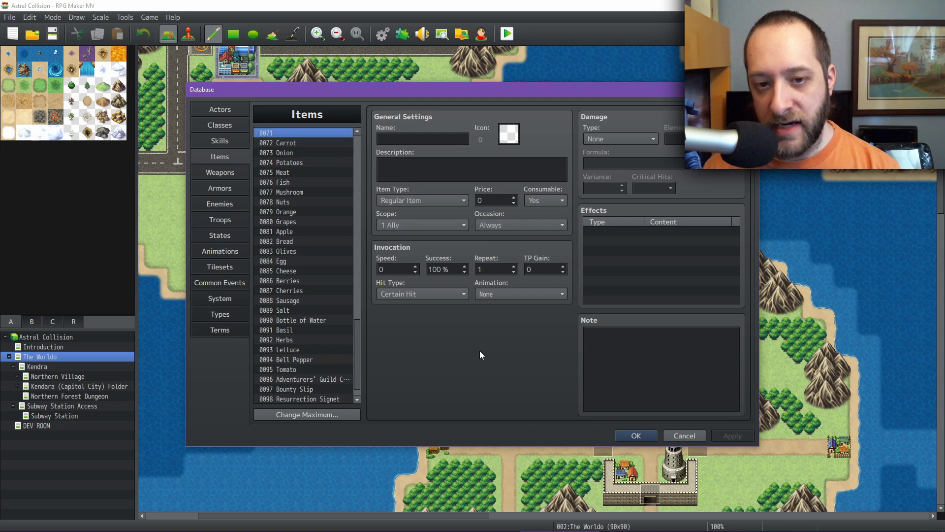
Browse the available icons for empty item 0071, examining the brown food icons, without assigning one.
double_click(507, 135)
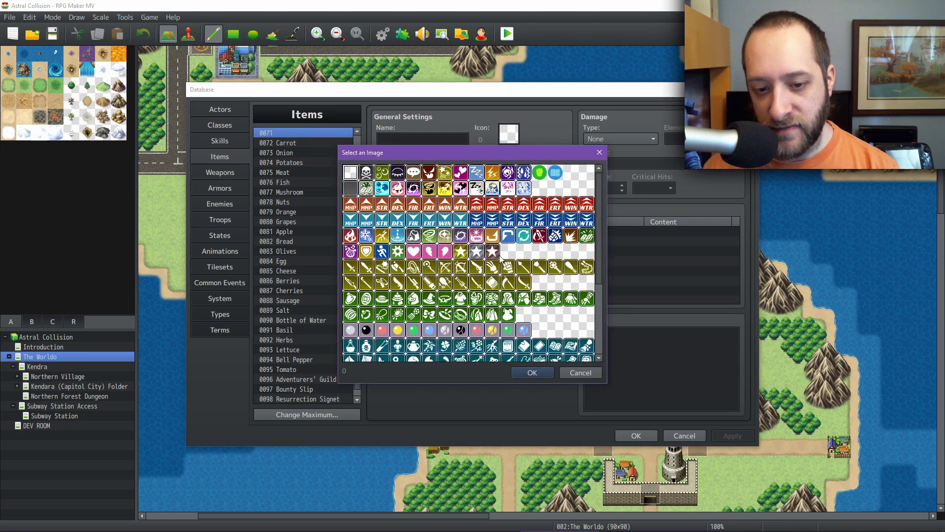
scroll(442, 300, down, 5)
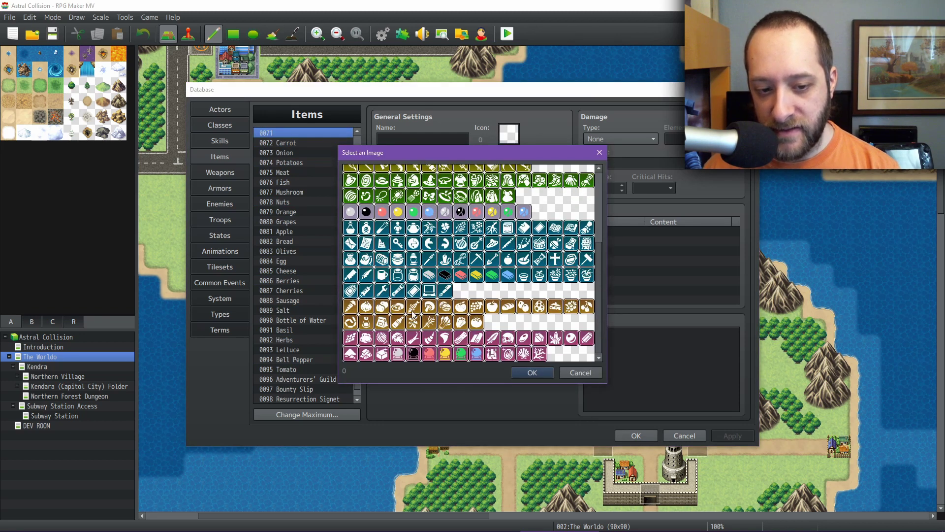
click(382, 323)
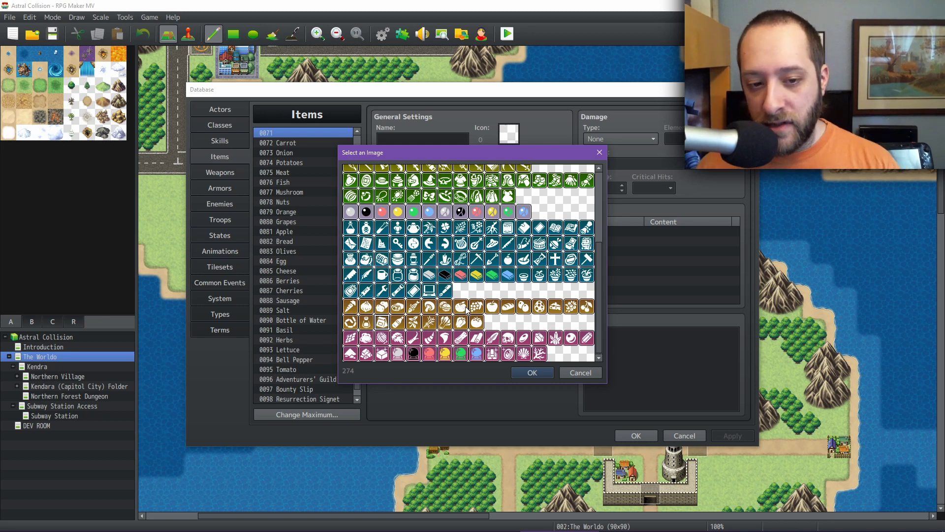
scroll(494, 281, up, 5)
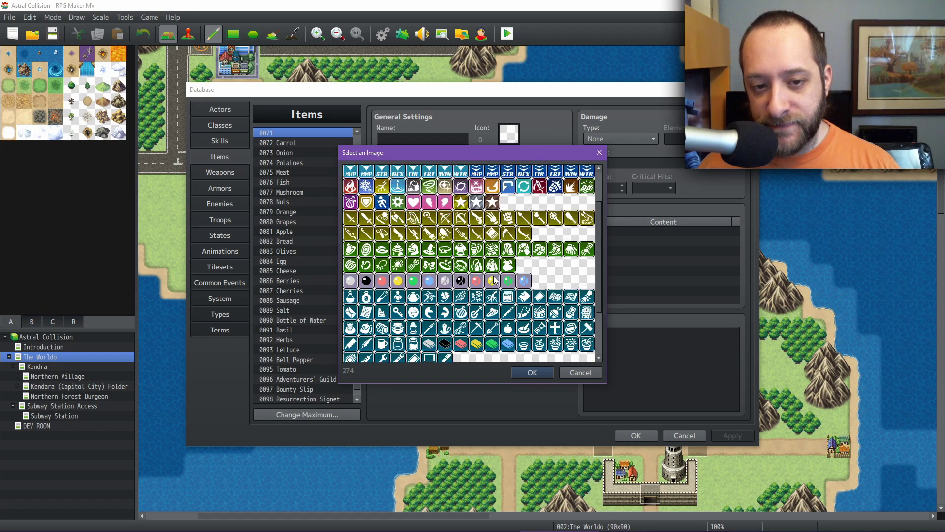
click(580, 373)
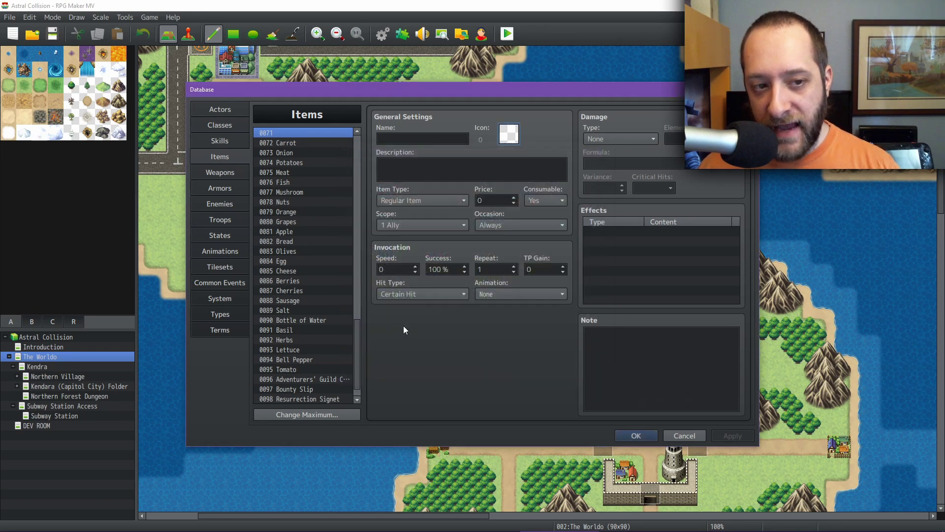
Look over the item list up to the material items such as Horn and Crystal, and close the database.
scroll(304, 178, up, 4)
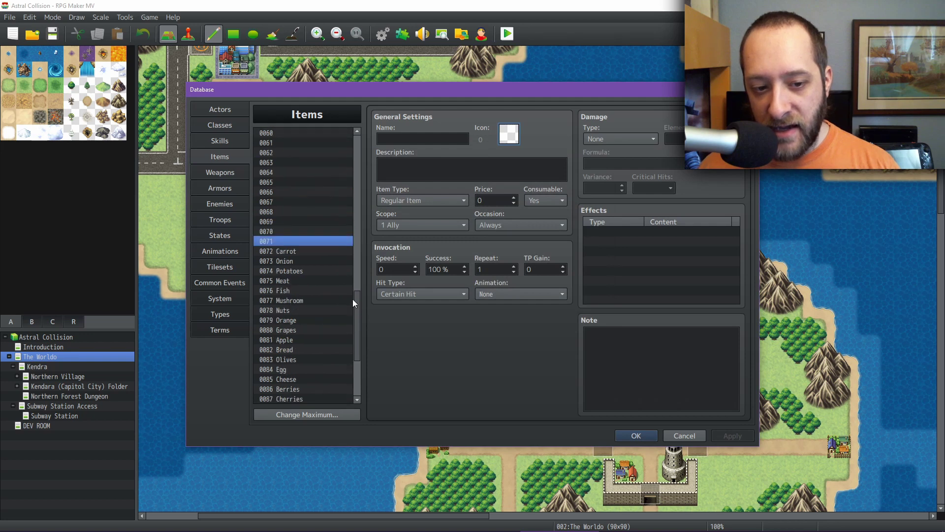
scroll(353, 299, up, 18)
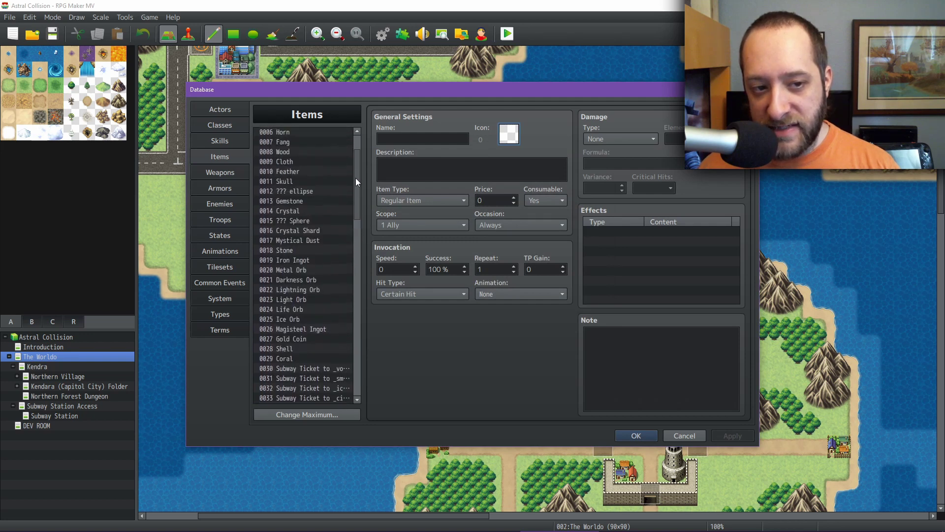
drag(355, 182, 361, 285)
click(634, 435)
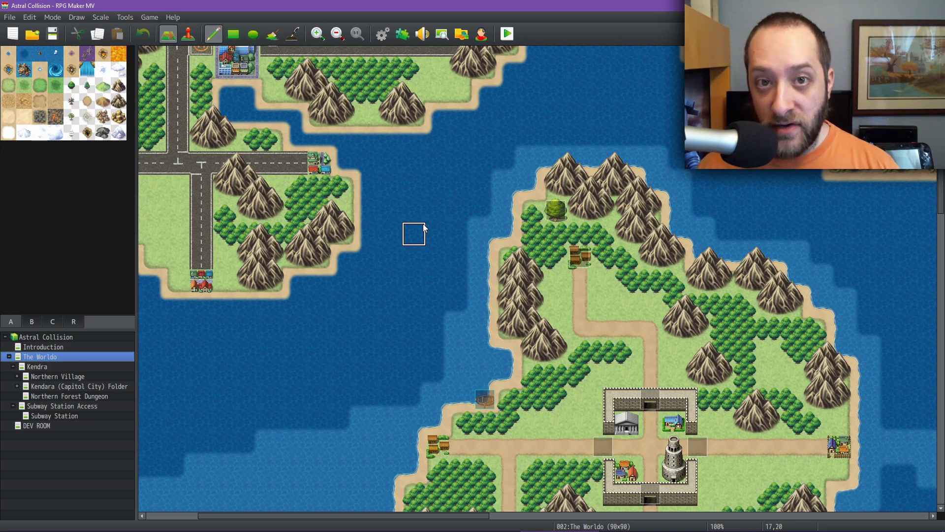
Look over The Worldo map from the southern mountains and walled city back to the northern forest.
scroll(472, 255, down, 4)
scroll(471, 255, right, 4)
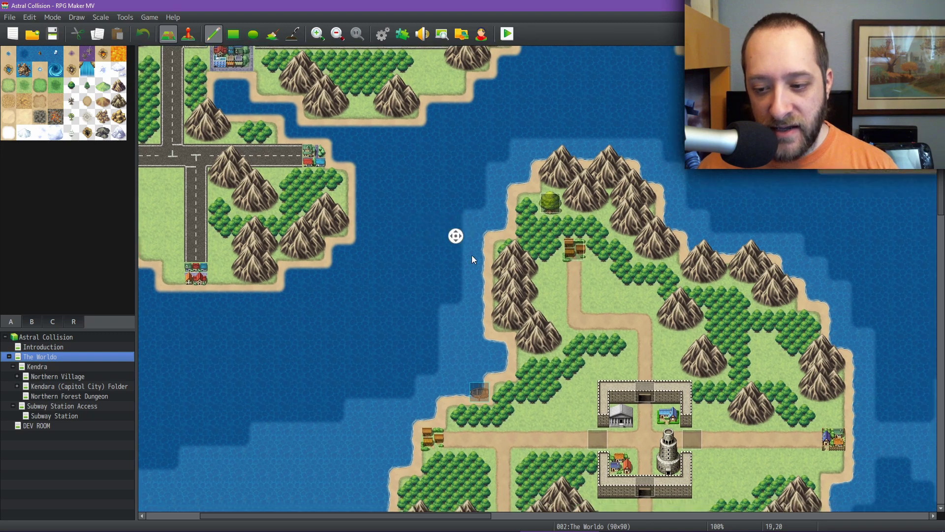
scroll(483, 266, down, 8)
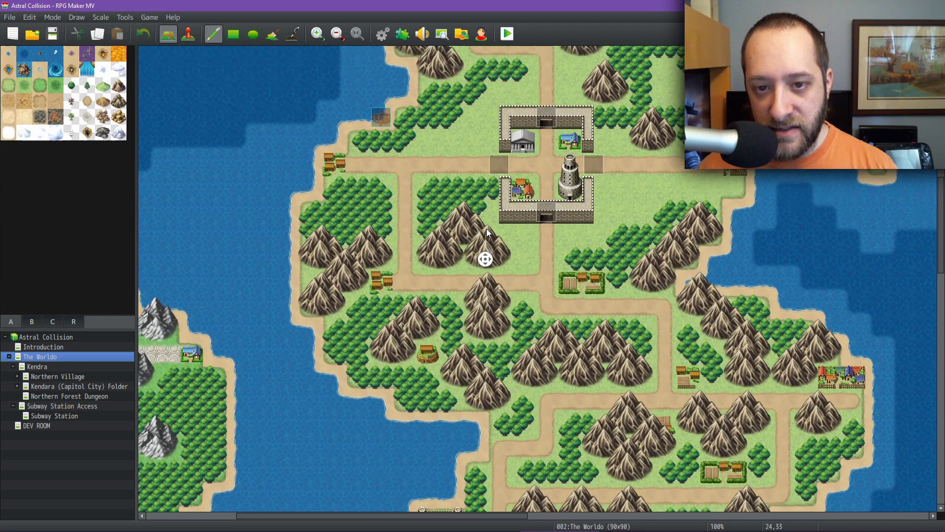
middle_drag(487, 228, 486, 222)
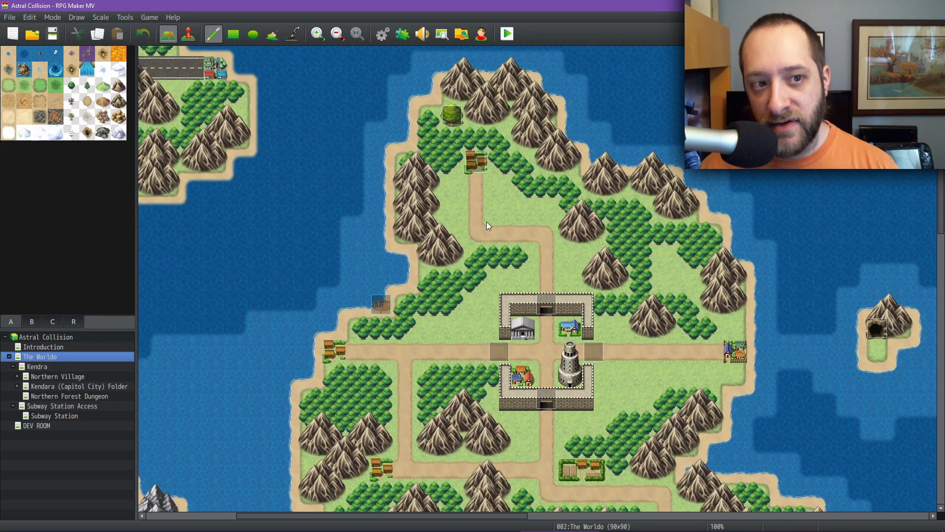